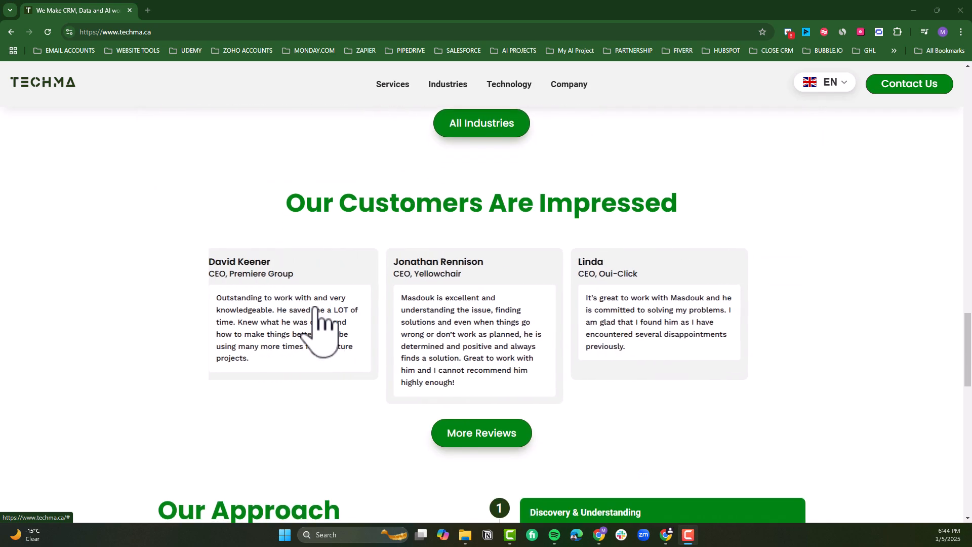
scroll(276, 431, down, 3)
scroll(269, 415, down, 3)
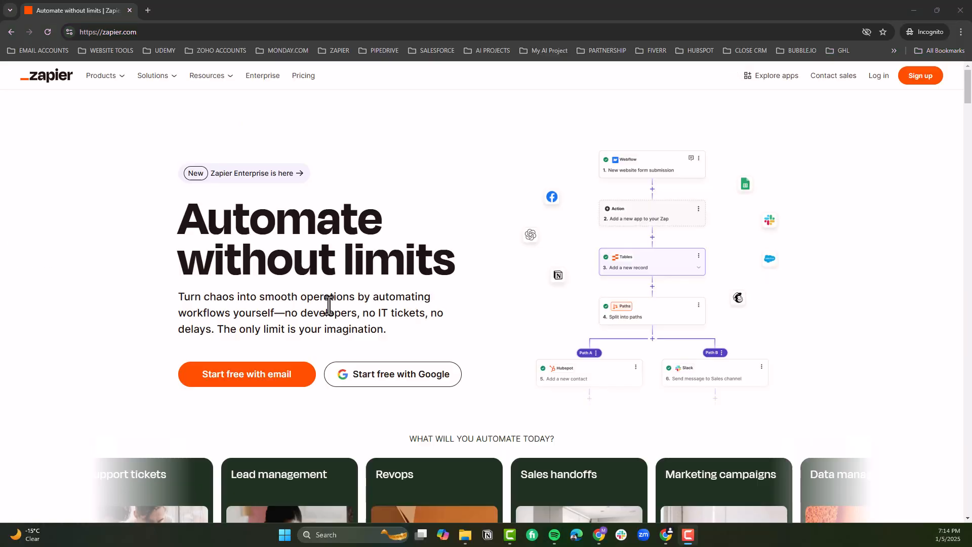
Step: Examine the Zapier homepage, including its automation examples, the Automate section, the automation products and the template library
scroll(304, 396, down, 5)
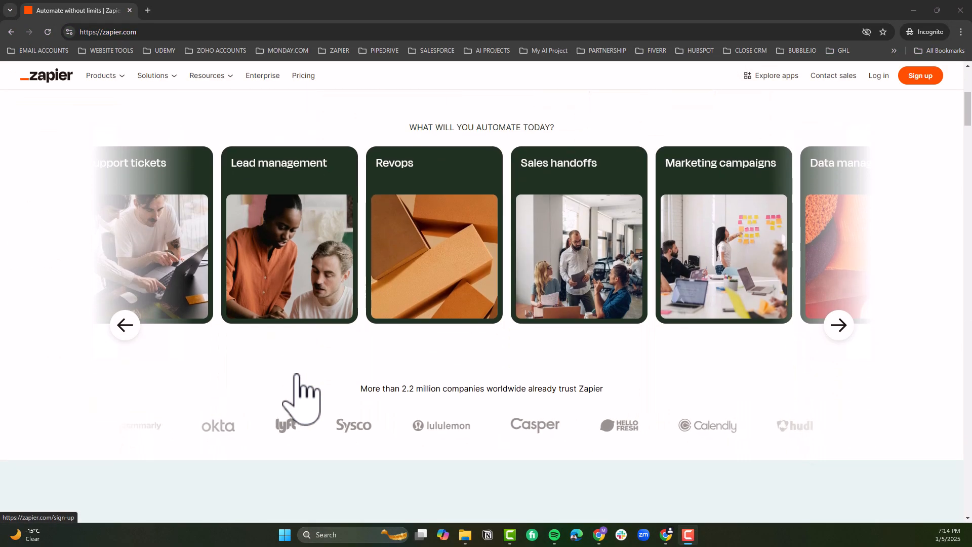
scroll(297, 375, down, 5)
scroll(298, 373, down, 4)
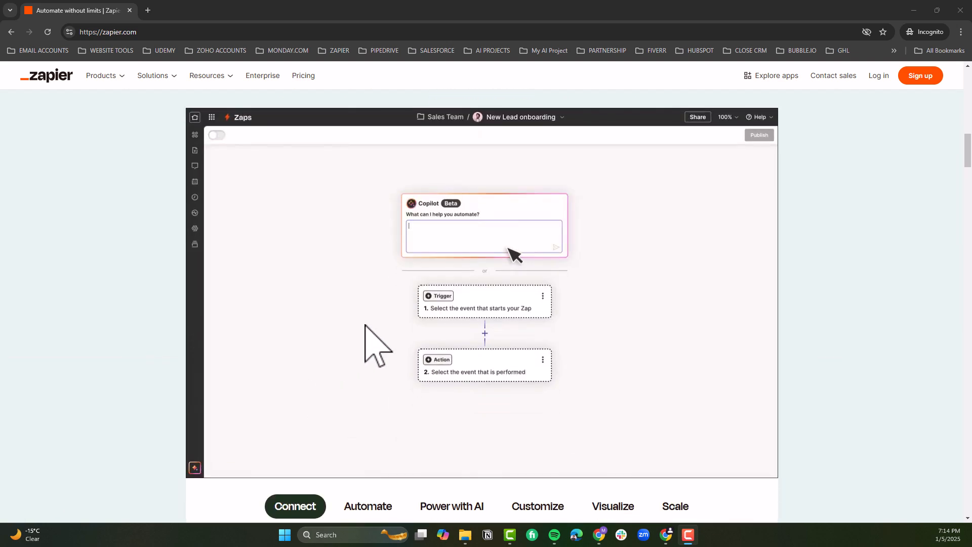
scroll(365, 334, down, 4)
scroll(364, 324, down, 5)
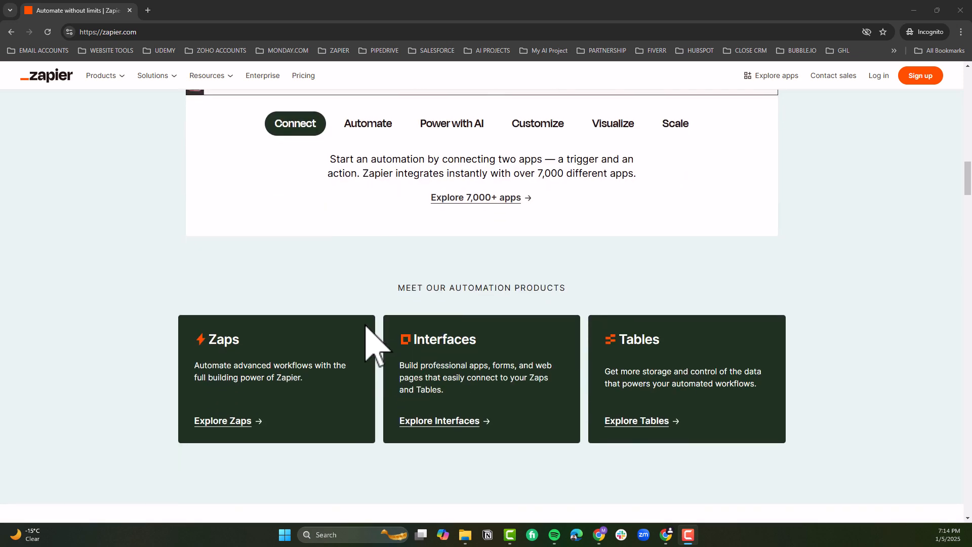
scroll(370, 332, up, 2)
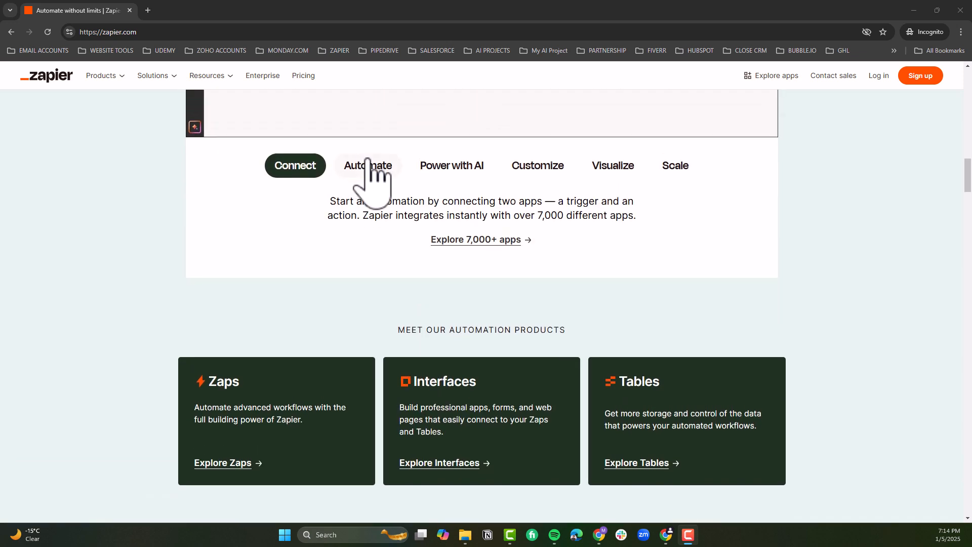
click(364, 163)
scroll(377, 248, down, 2)
scroll(377, 243, down, 2)
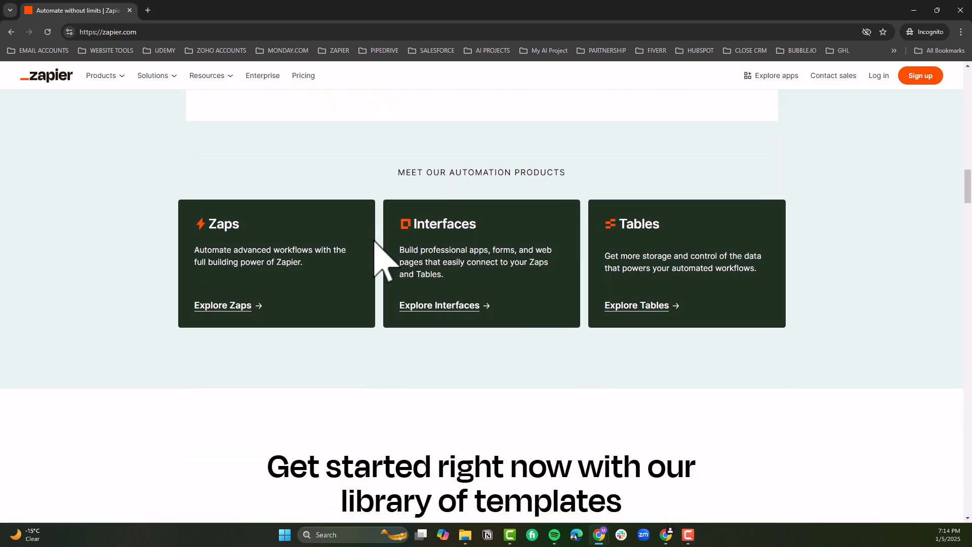
scroll(537, 268, down, 3)
scroll(534, 266, down, 9)
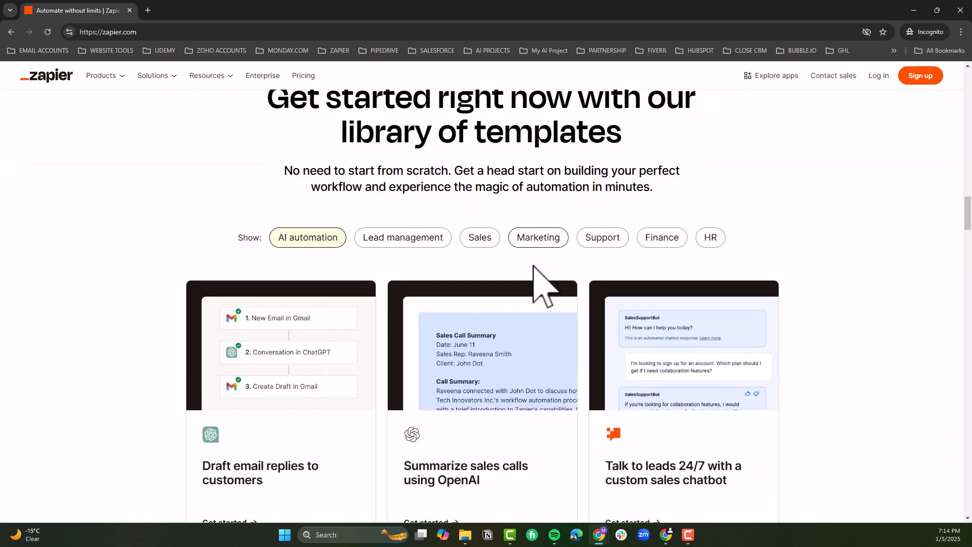
scroll(534, 266, down, 17)
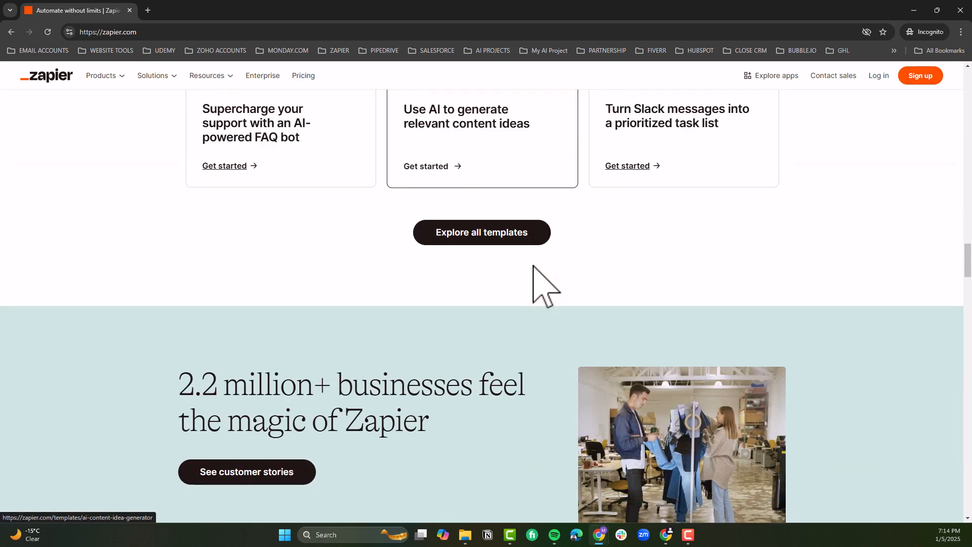
scroll(537, 273, down, 7)
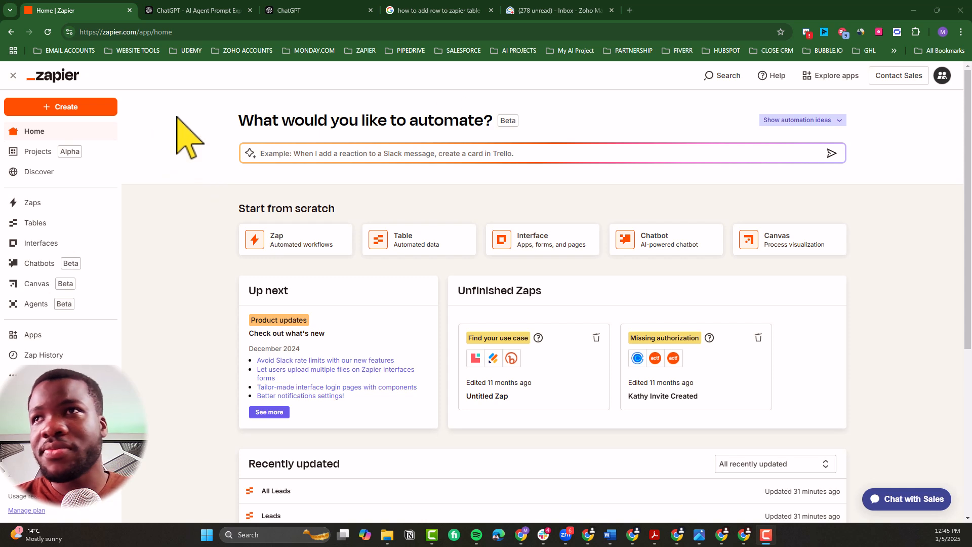
click(632, 10)
click(632, 10)
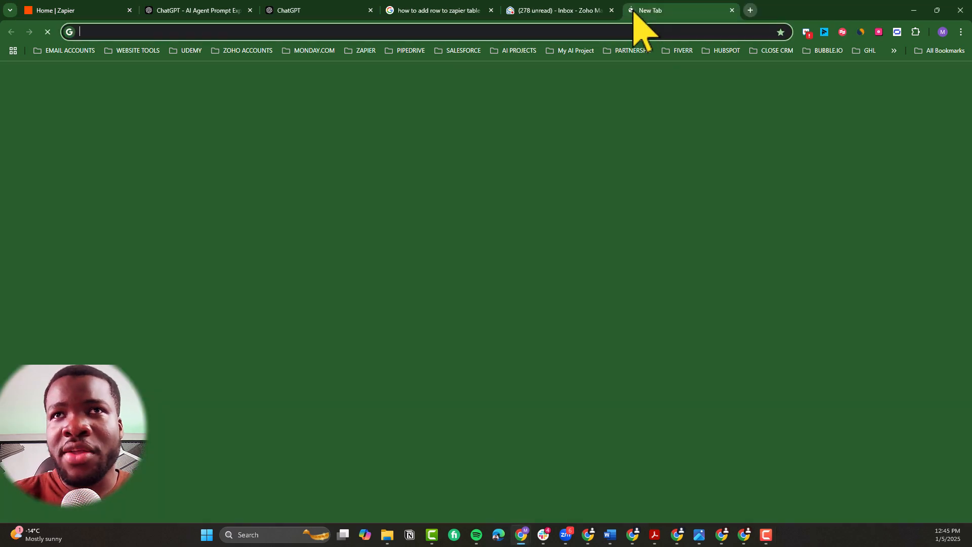
text(ZOH)
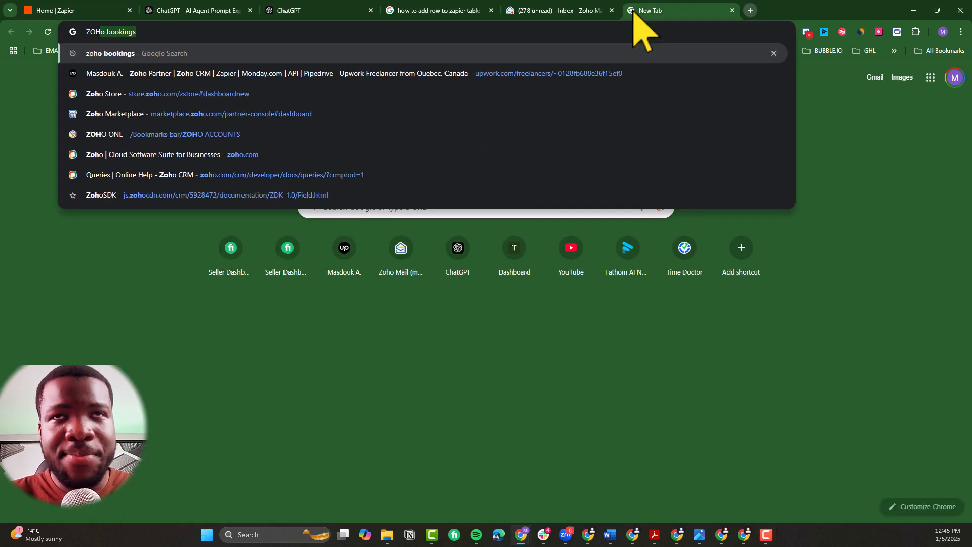
key(BackSpace)
key(BackSpace)
text(AP)
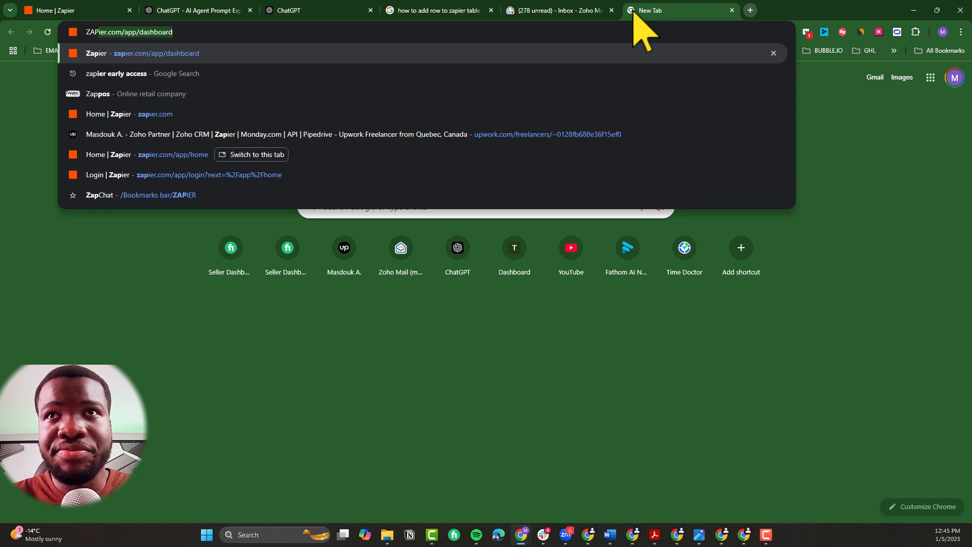
Step: View the public zapier.com homepage in a new Incognito window and close that window
click(960, 32)
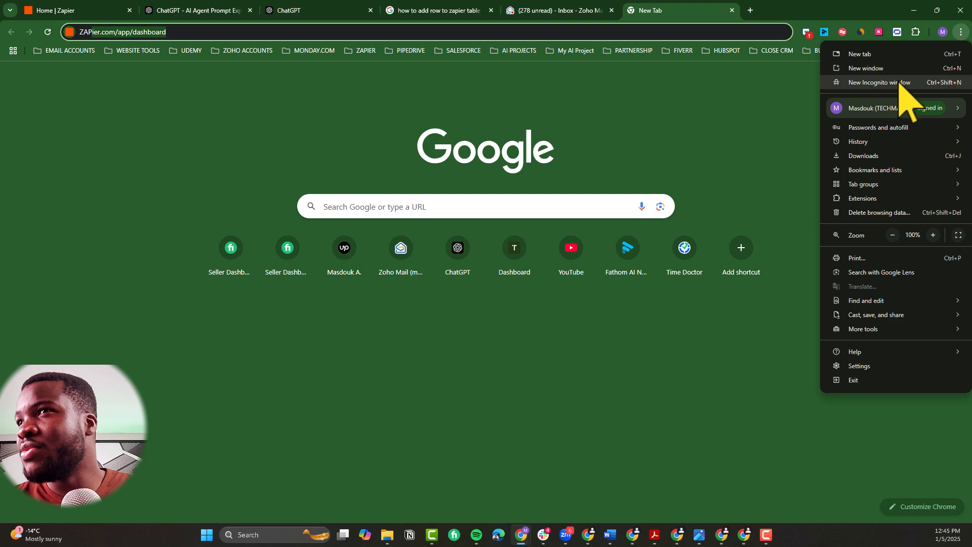
click(901, 83)
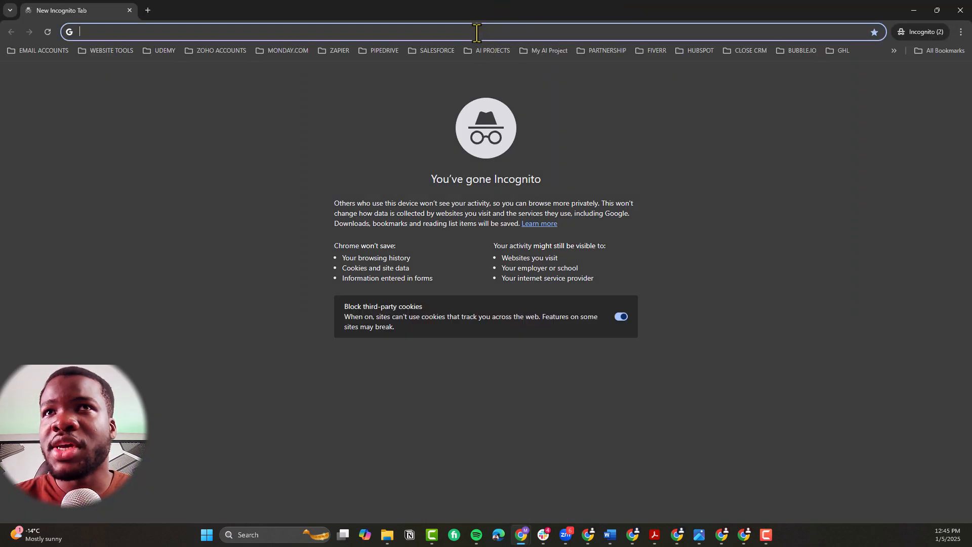
text(ZAPIER.COM)
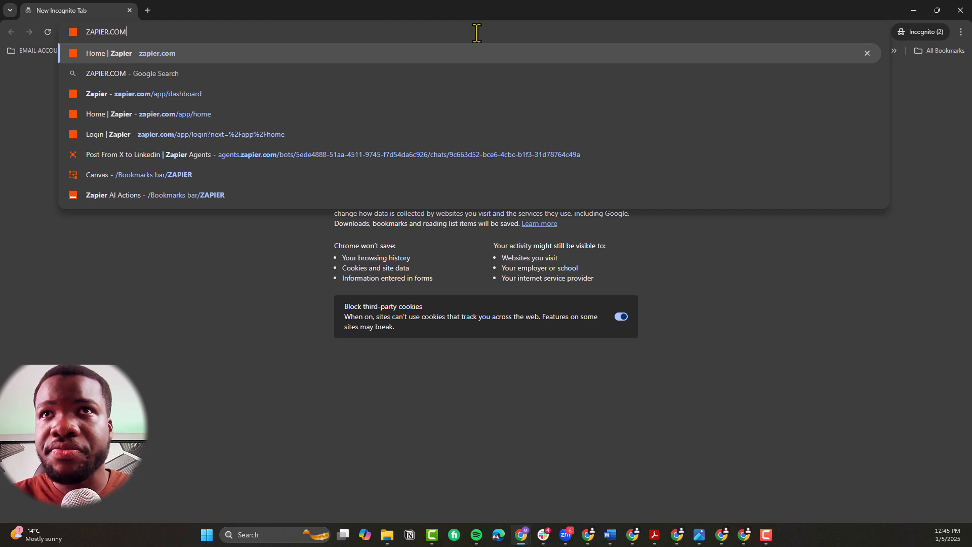
key(Return)
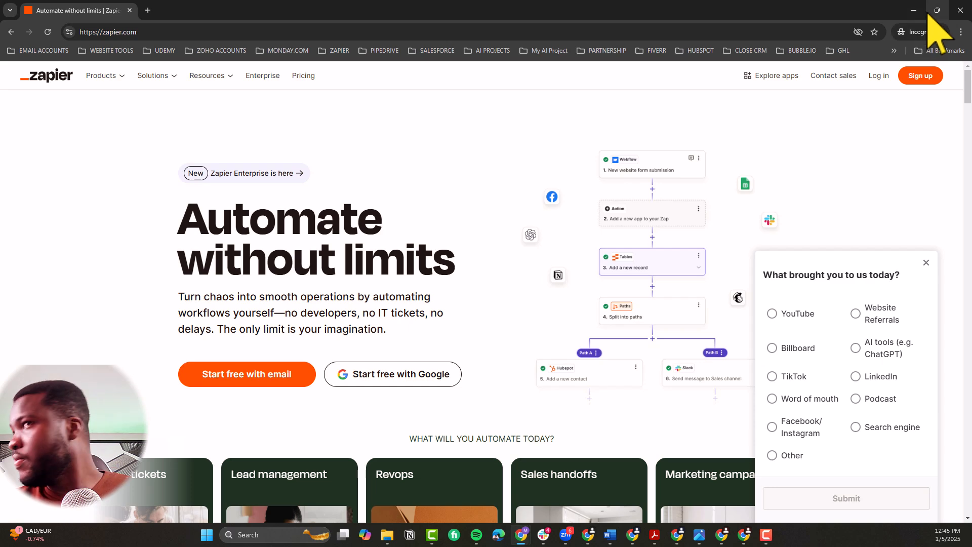
mouse_move(928, 14)
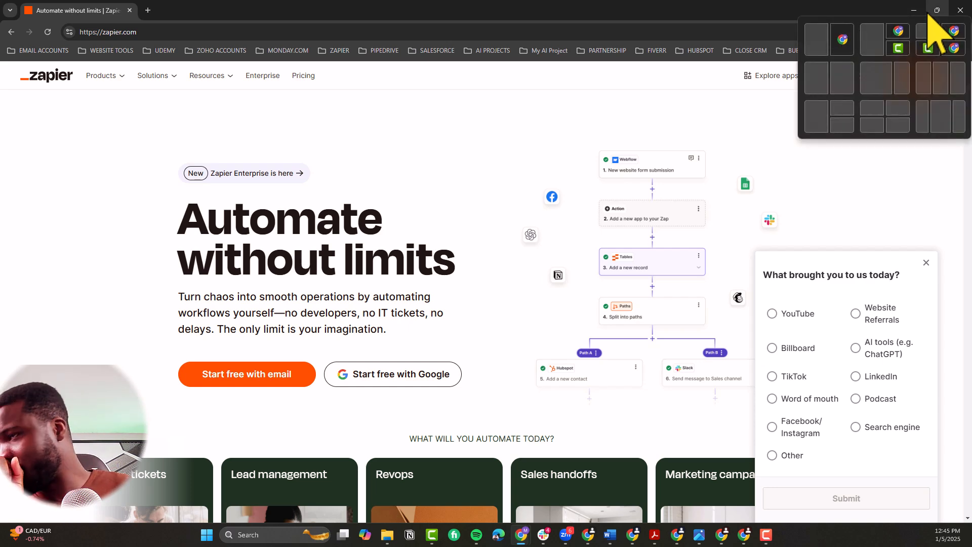
click(960, 8)
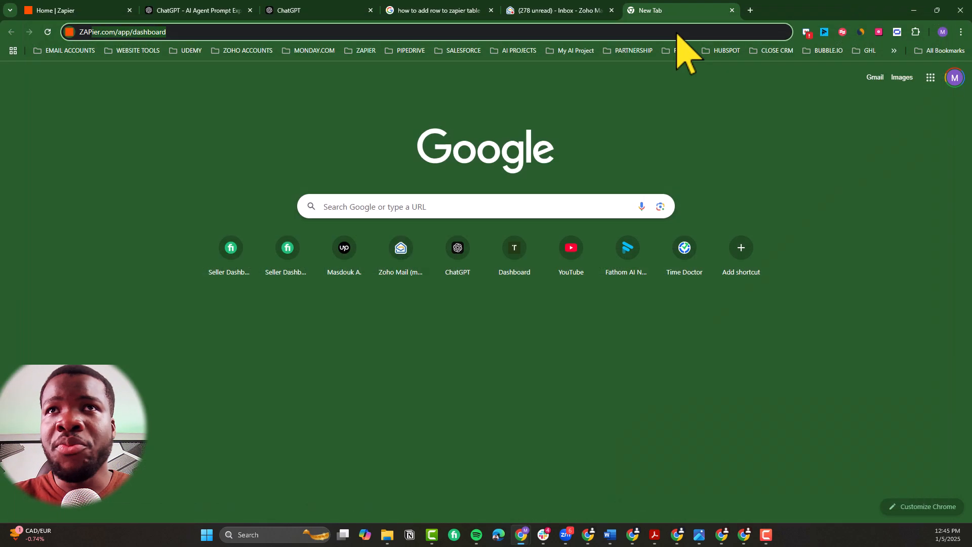
Step: Return to the signed-in Zapier home page, open Agents and start creating the first agent
click(78, 7)
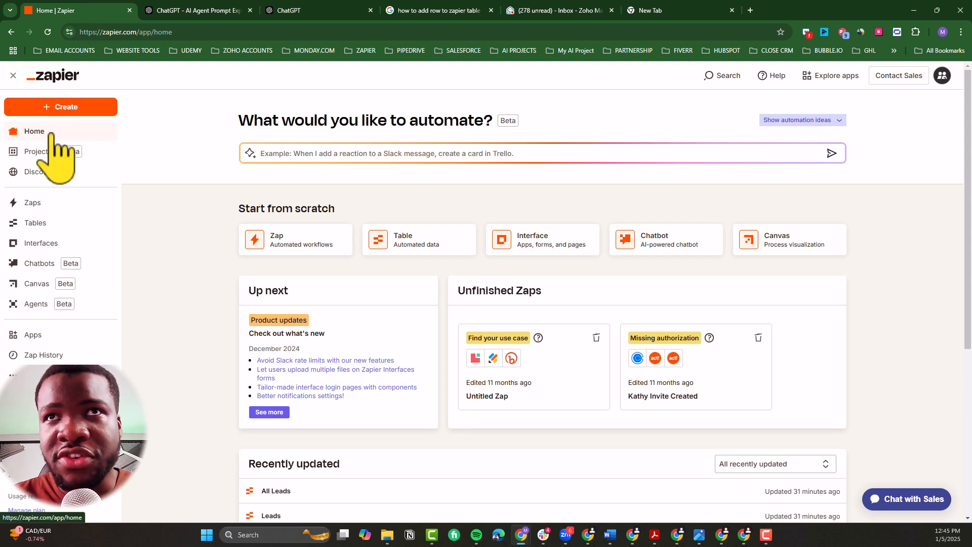
click(47, 305)
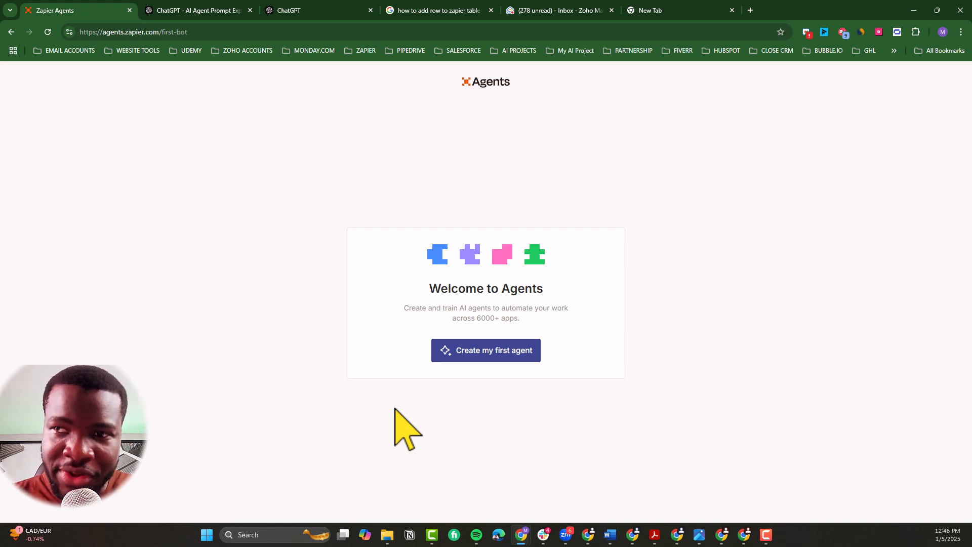
click(494, 357)
Step: Name the new custom agent "Deduplication Agent"
click(527, 299)
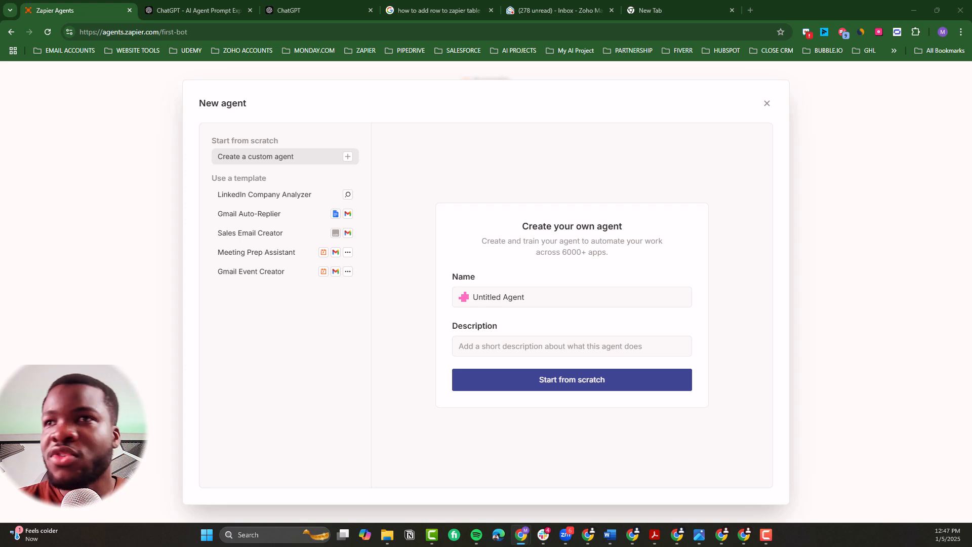
click(571, 297)
key(ctrl+a)
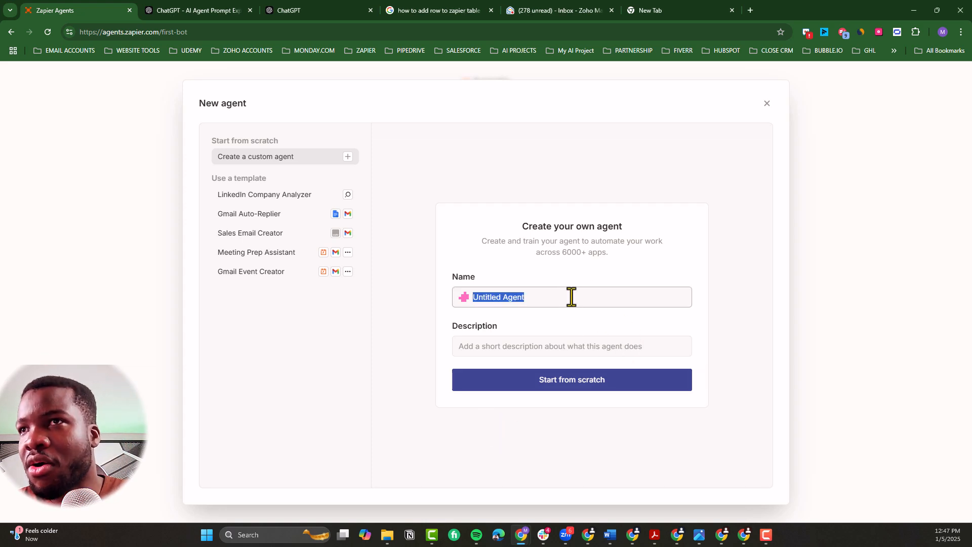
text(Deduplication Agent)
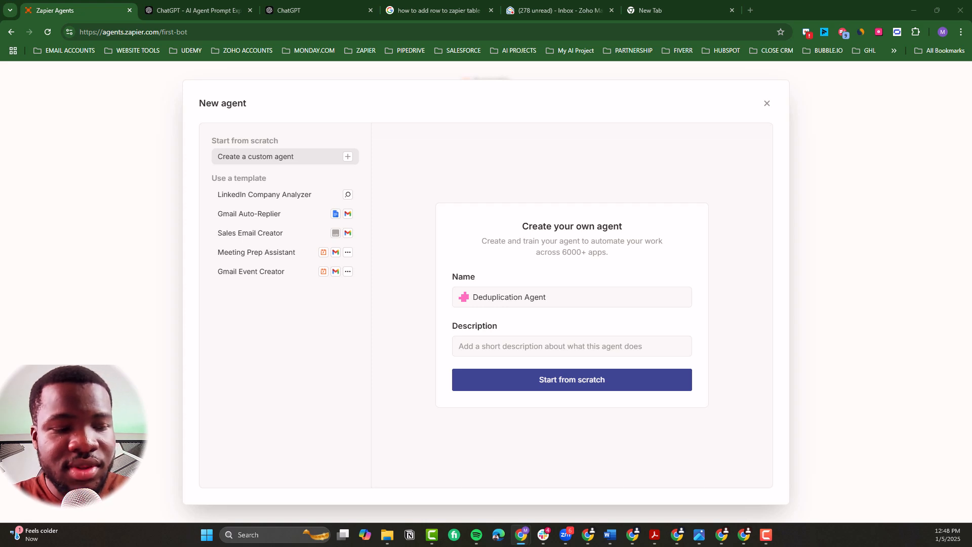
Step: Set the description to "You will be responsible of deduplicating any leads inside of my Zoho CRM which has the same phone number and Email as they come."
click(484, 349)
key(ctrl+v)
key(ctrl+Left)
key(ctrl+Left)
key(ctrl+Left)
key(ctrl+Left)
key(ctrl+Left)
key(ctrl+Left)
key(ctrl+Left)
key(ctrl+Left)
key(ctrl+Left)
key(ctrl+Left)
key(ctrl+Left)
key(ctrl+Left)
key(ctrl+Left)
key(ctrl+Left)
key(ctrl+Left)
key(ctrl+Left)
key(ctrl+Left)
key(ctrl+Left)
key(ctrl+Left)
key(ctrl+Left)
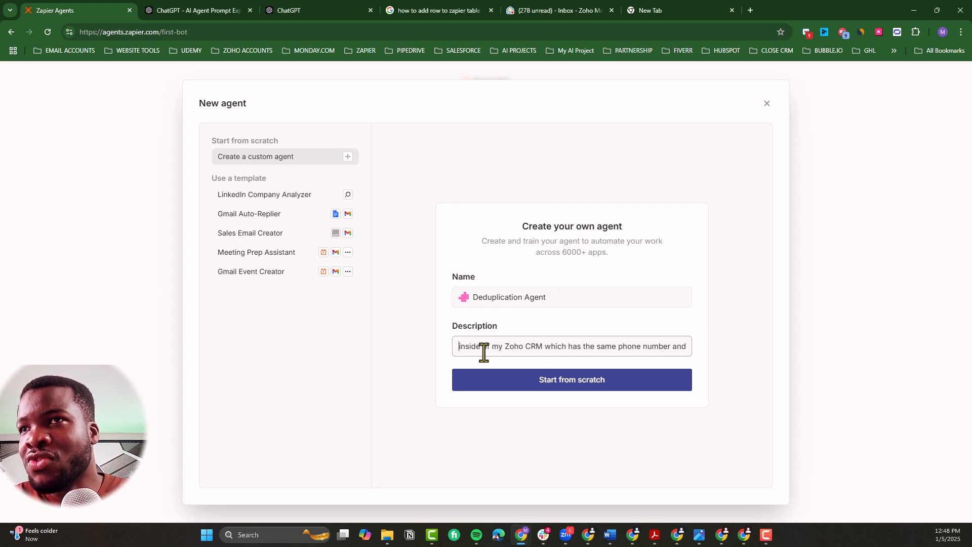
key(Right)
key(BackSpace)
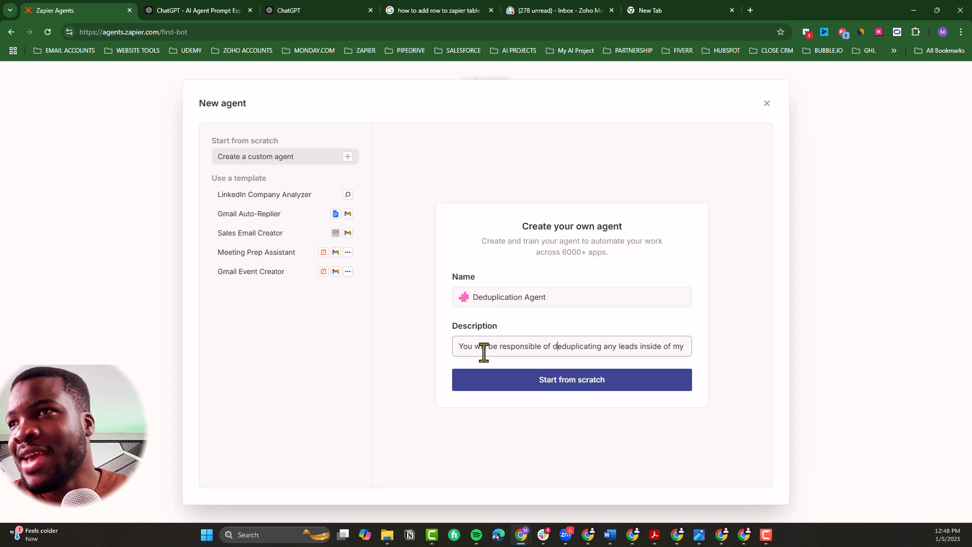
Step: Replace "Zoho CRM" with "Zapier Tables" in the agent's description and remove the final period
key(ctrl+Right)
key(ctrl+Right)
key(ctrl+Right)
key(ctrl+Right)
key(ctrl+Right)
key(ctrl+Right)
key(ctrl+Right)
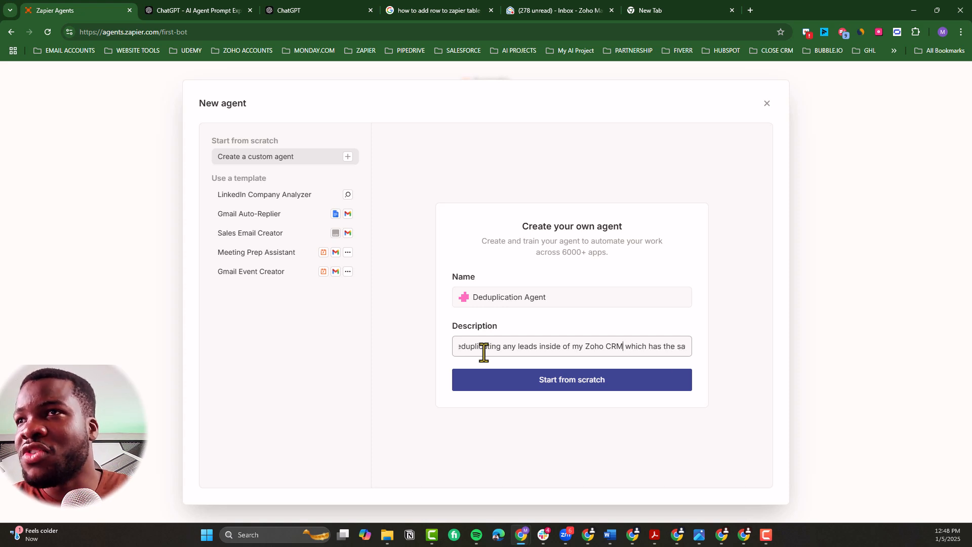
key(ctrl+shift+Left)
key(ctrl+shift+Left)
key(BackSpace)
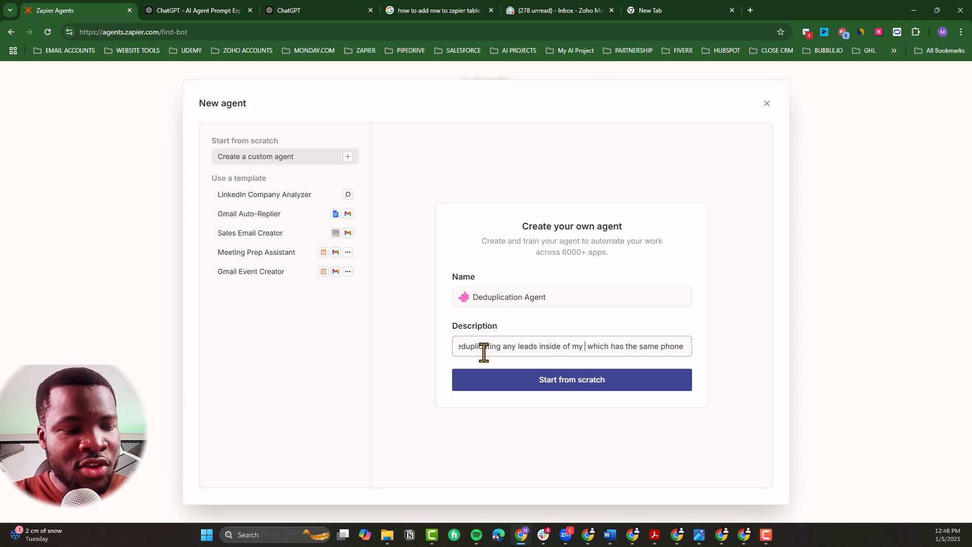
text(Zapier Tab)
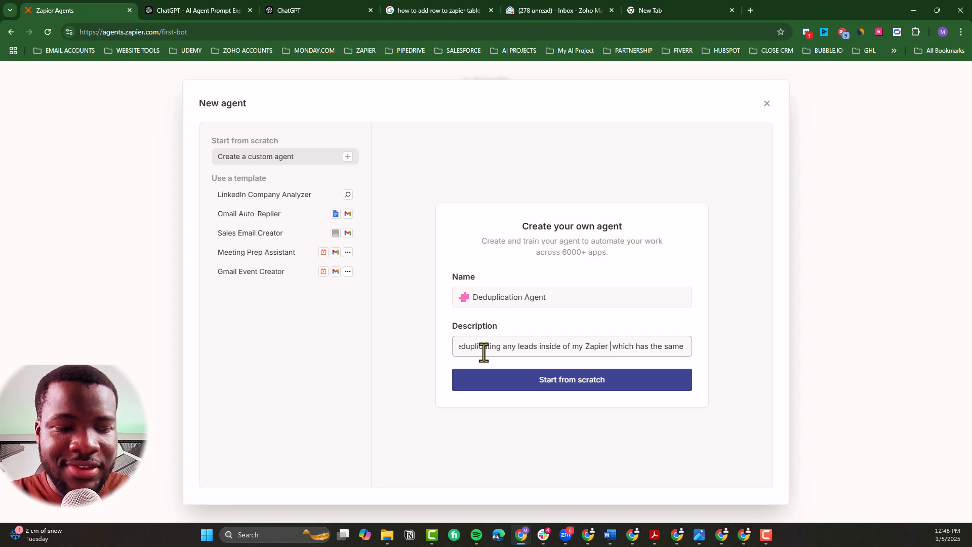
text(le)
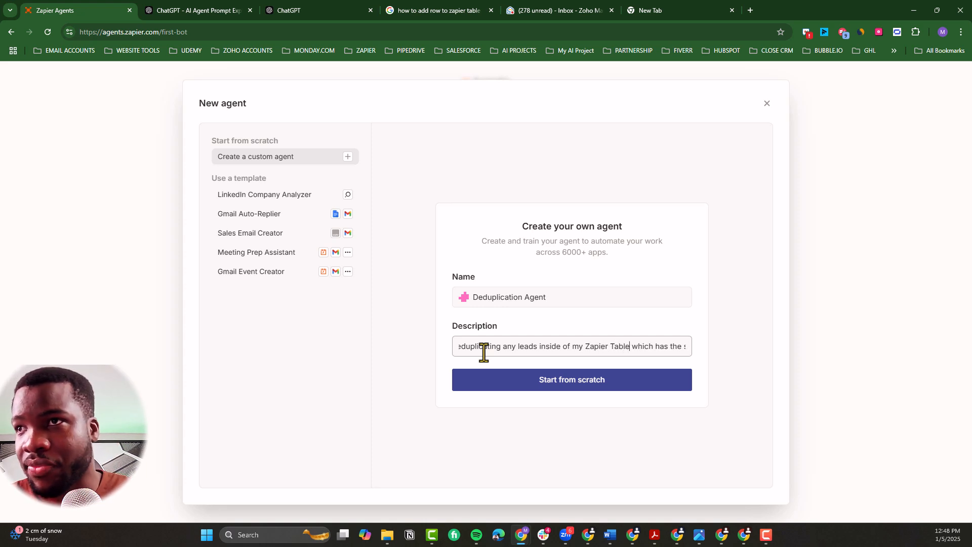
text(s)
key(Right)
key(Right)
key(Right)
key(Right)
key(Right)
key(Right)
key(Right)
key(Right)
key(Right)
key(Right)
key(Right)
key(Right)
key(Right)
key(Right)
key(Right)
key(Right)
key(Right)
key(Right)
key(Right)
key(Right)
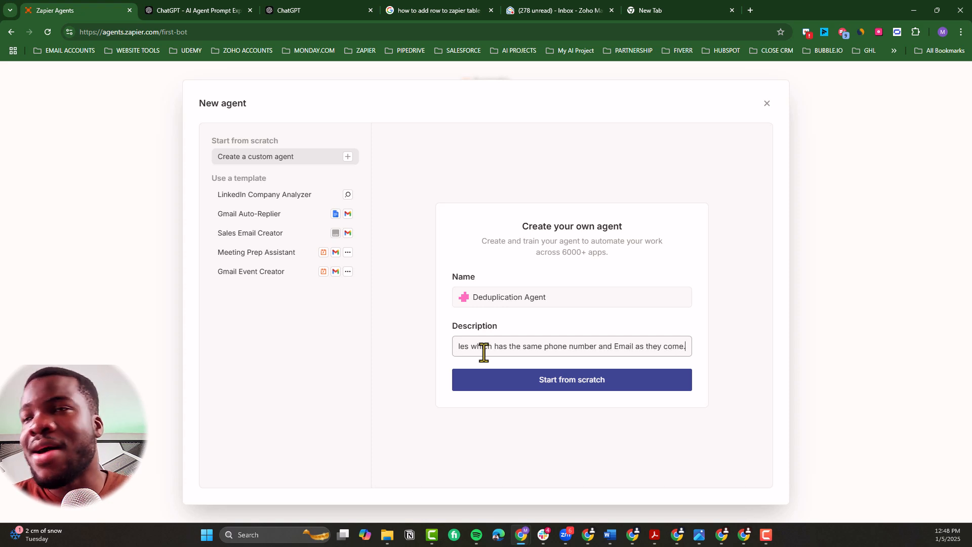
key(BackSpace)
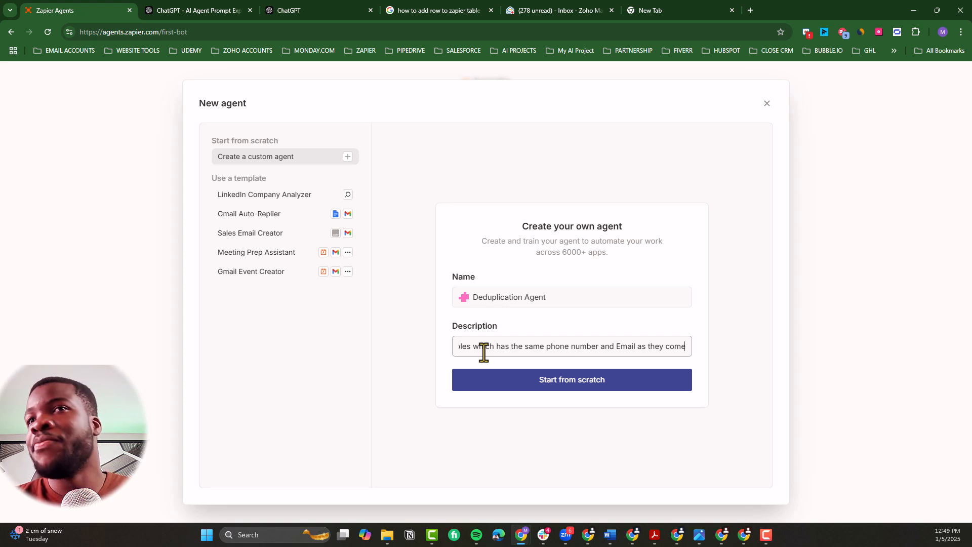
Step: Create the agent from scratch and open the choice of apps for adding a data source in its settings
click(581, 382)
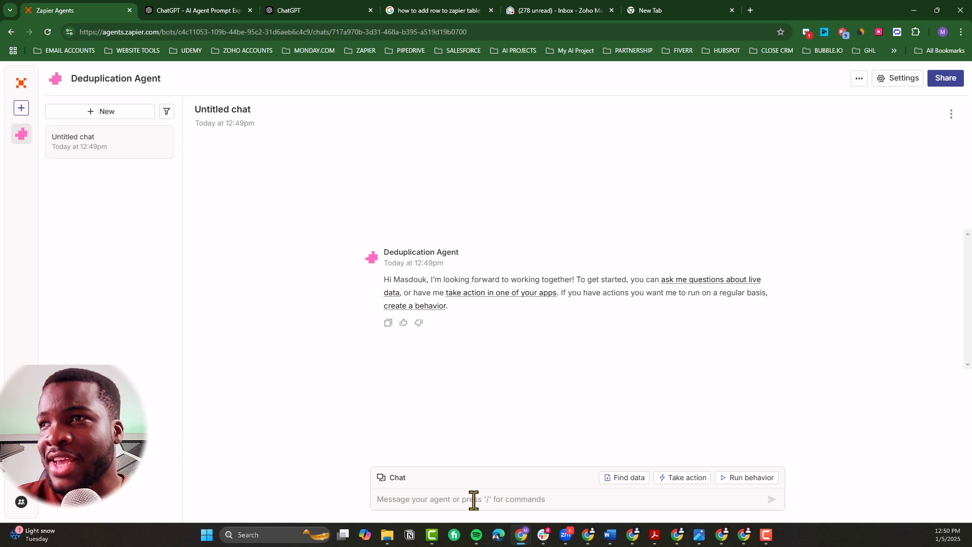
click(902, 78)
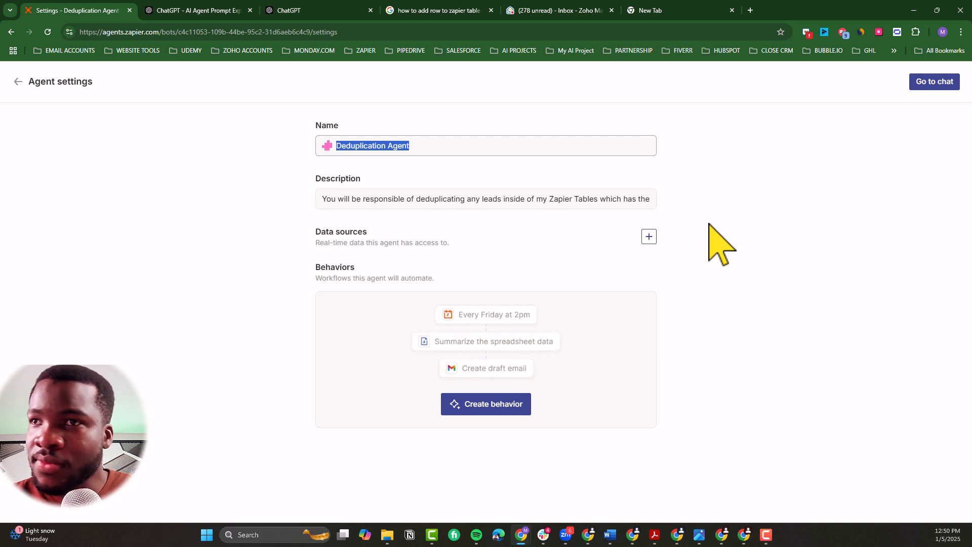
click(649, 236)
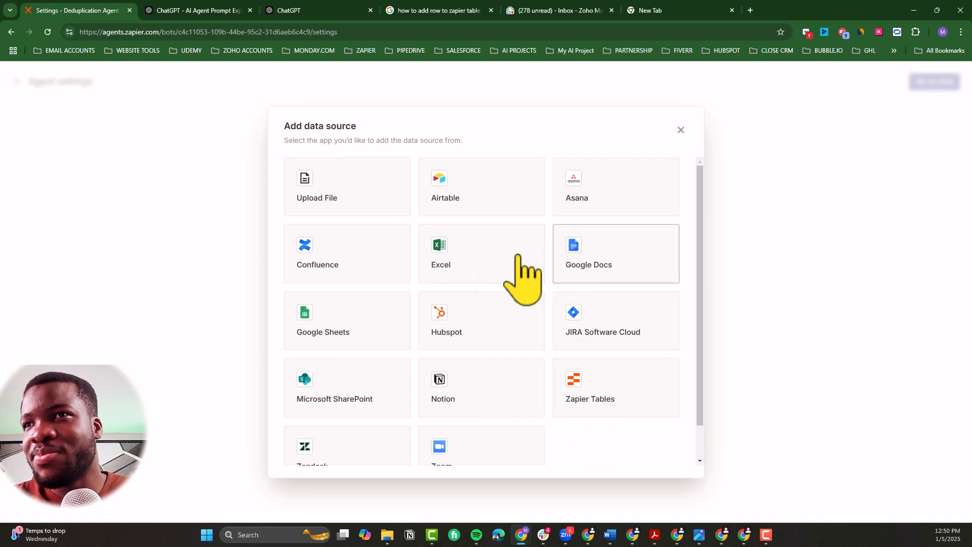
scroll(455, 387, down, 1)
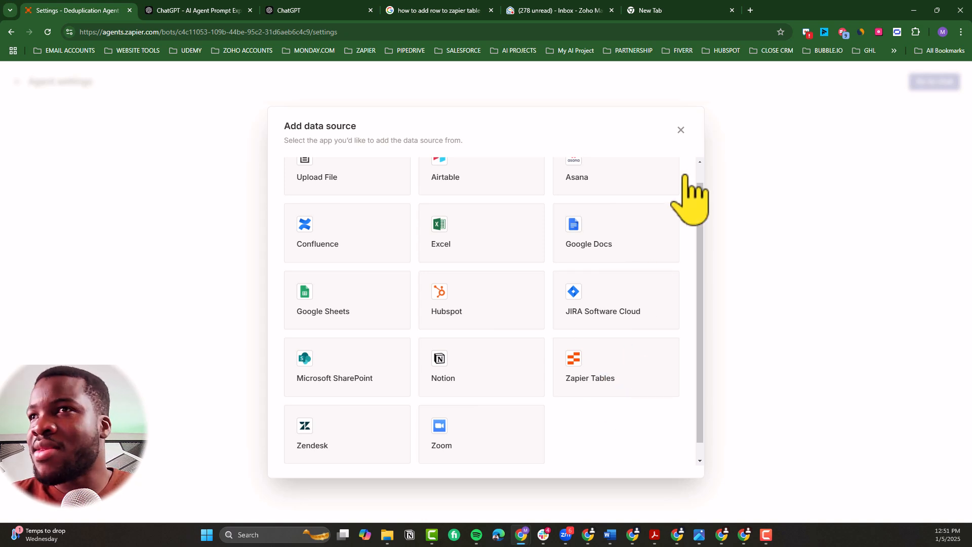
Step: Leave the data source choice, open Zapier in the empty browser tab beside the agent settings, and go to its Tables section
click(681, 130)
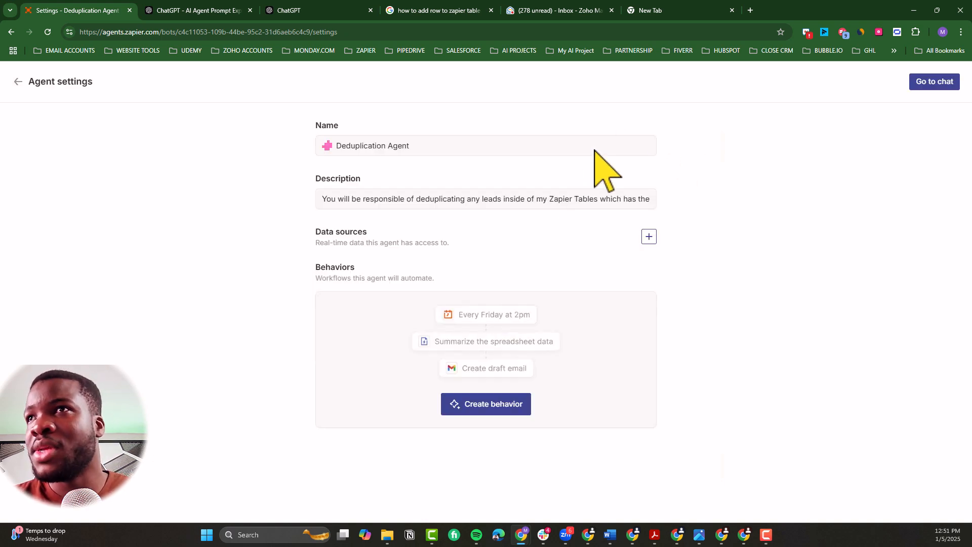
click(664, 13)
text(ZAP)
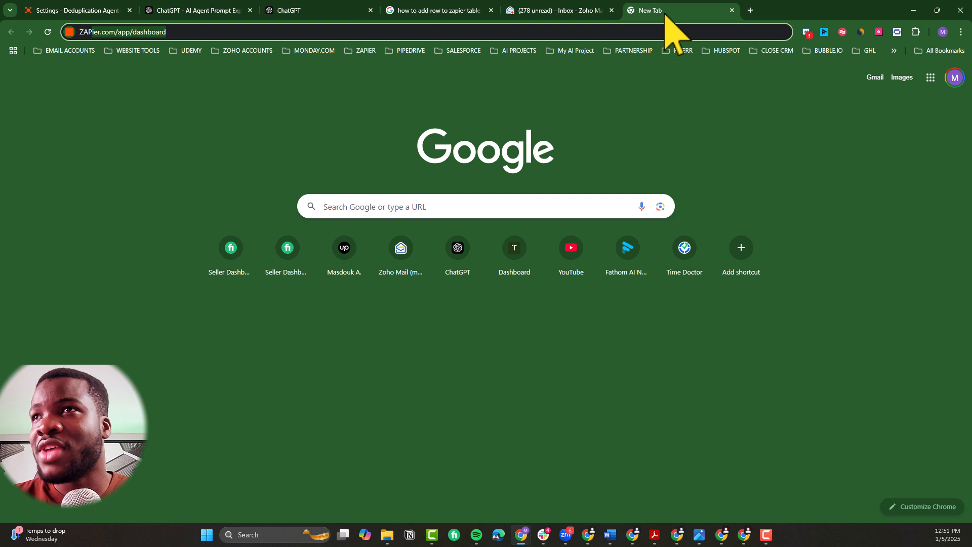
click(638, 31)
text(zap)
key(ctrl+a)
key(BackSpace)
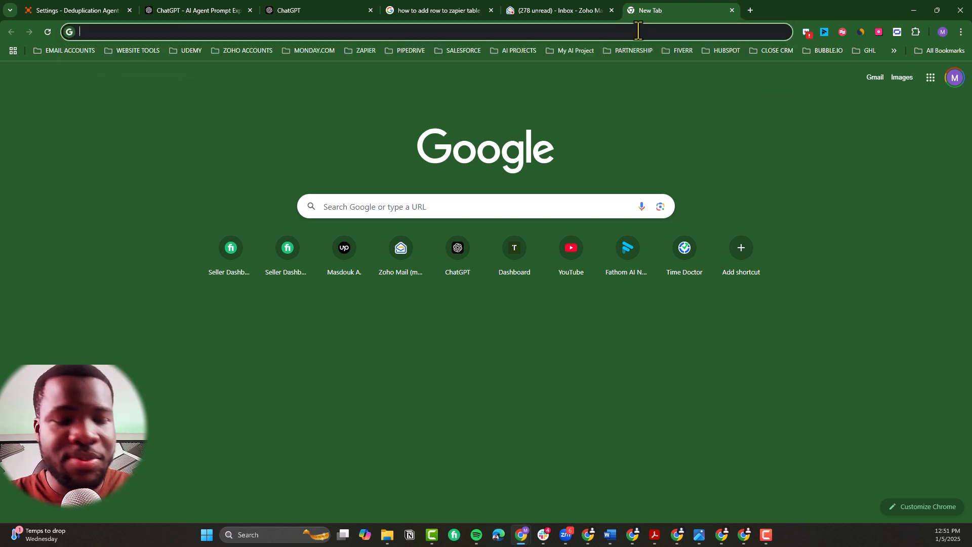
text(zap)
key(Return)
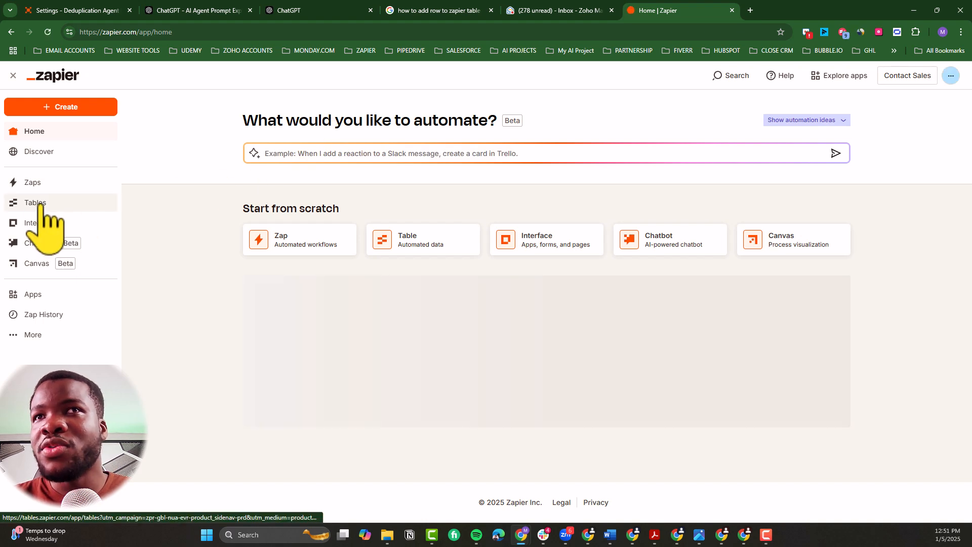
drag(681, 17, 242, 20)
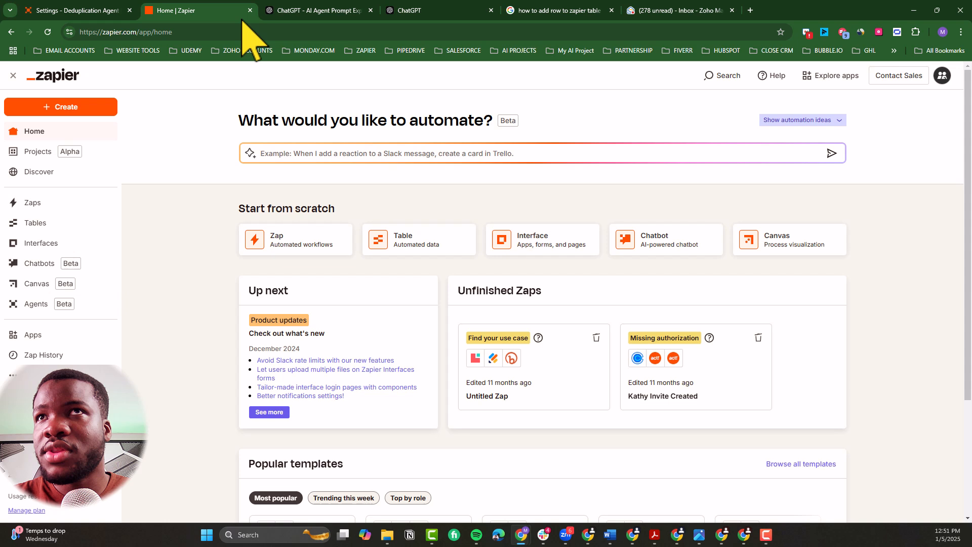
click(53, 218)
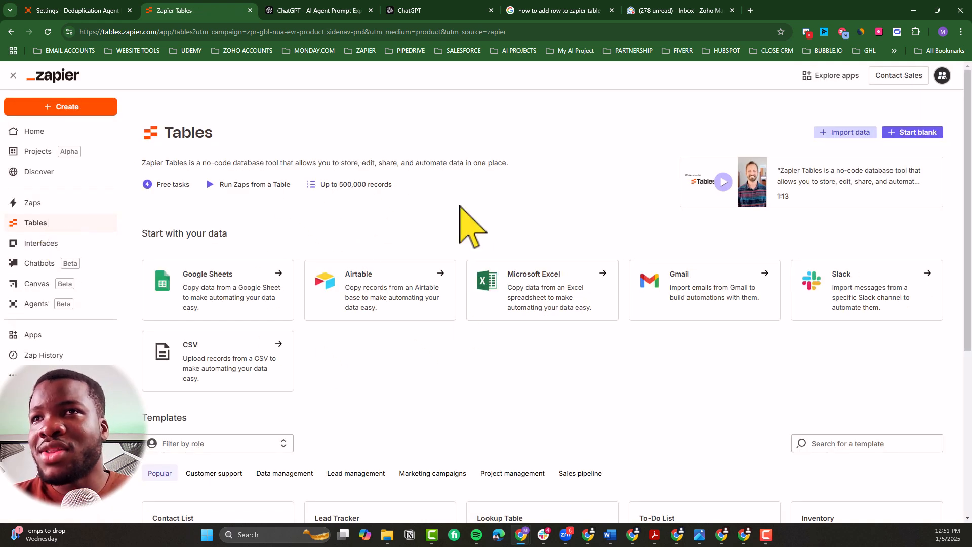
Step: Create a blank table named "Leads" with the description "Contain all TECHMA Leads details"
click(917, 132)
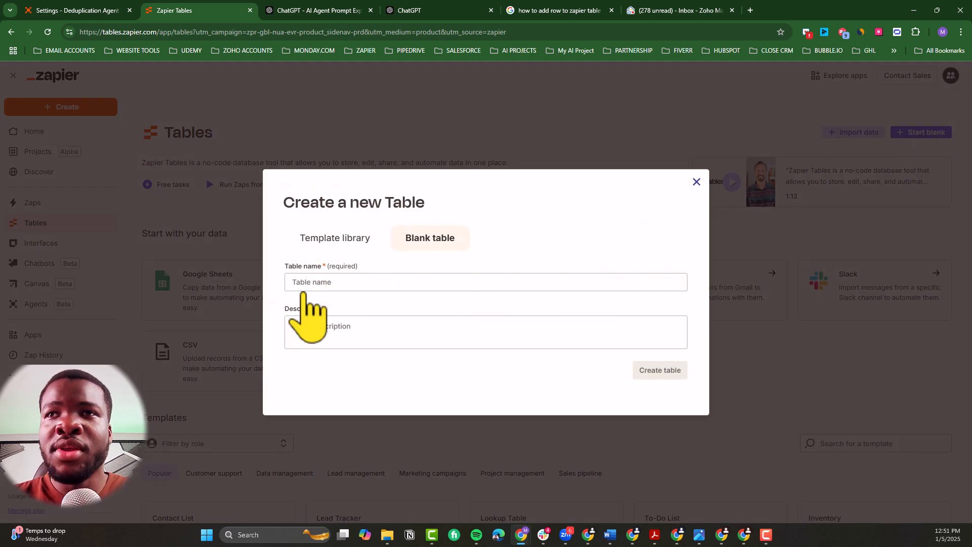
click(328, 286)
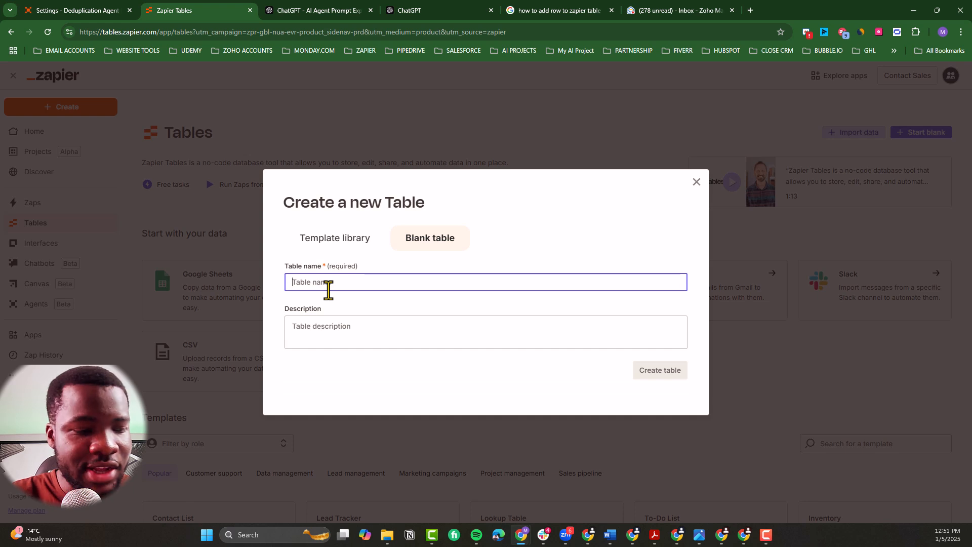
text(Leads)
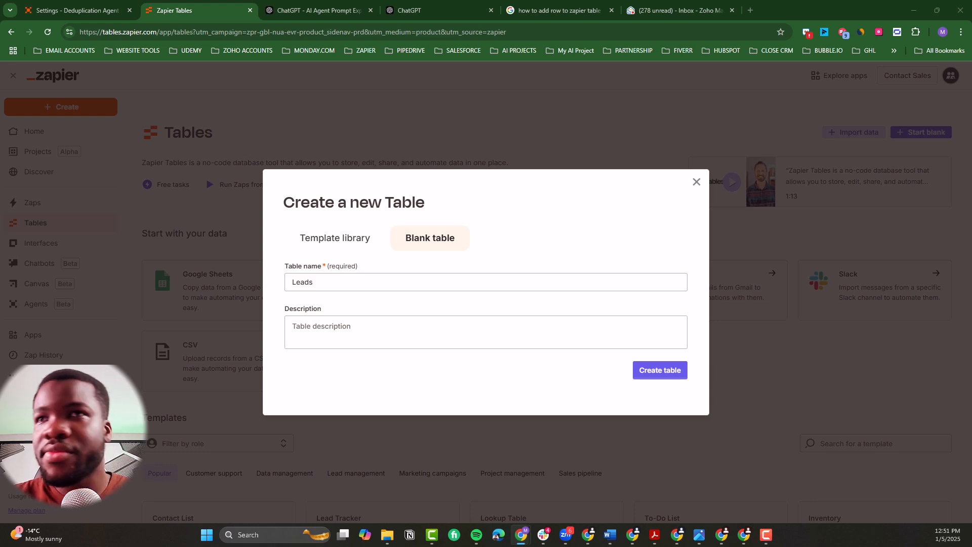
click(340, 326)
text(Contain all TECHMA Leads details)
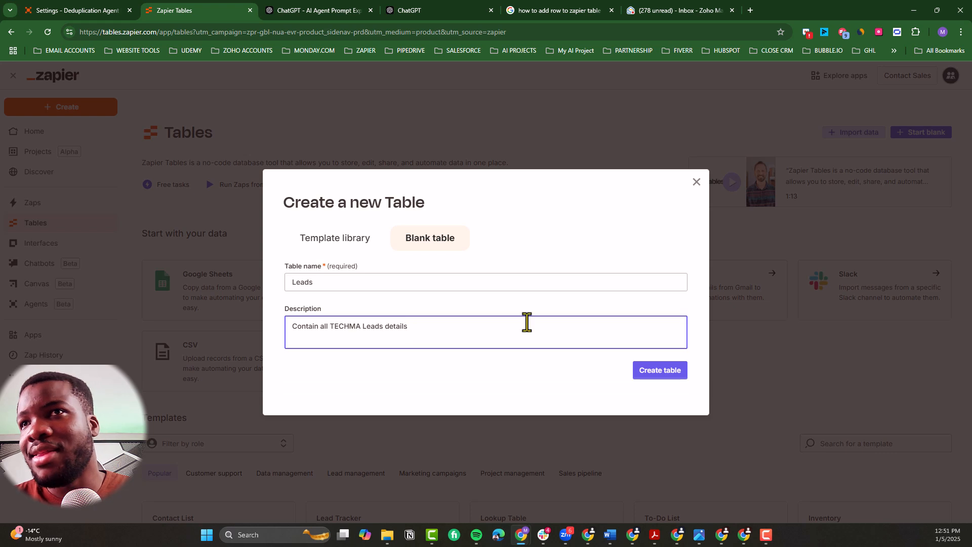
click(673, 375)
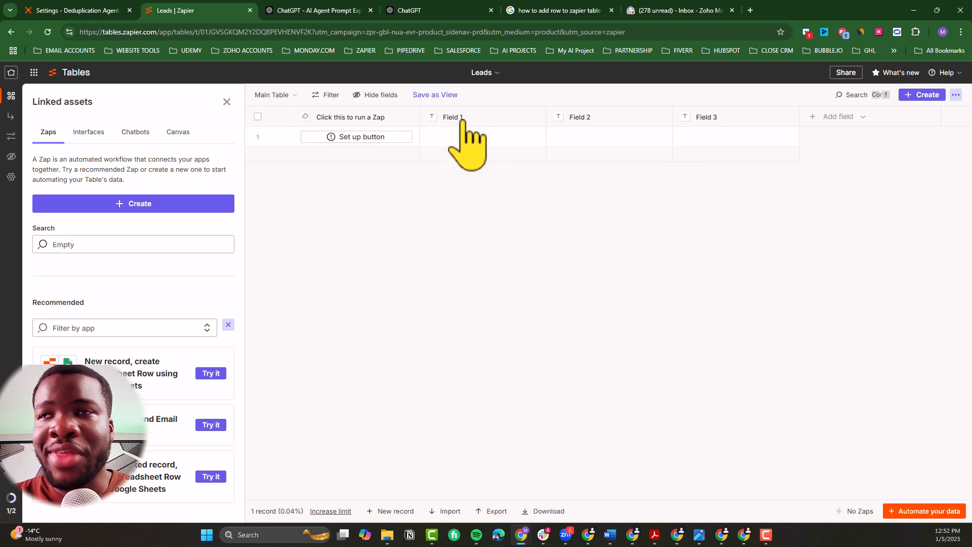
Step: Rename the Field 1 column of the Leads table to "Full Name"
double_click(462, 120)
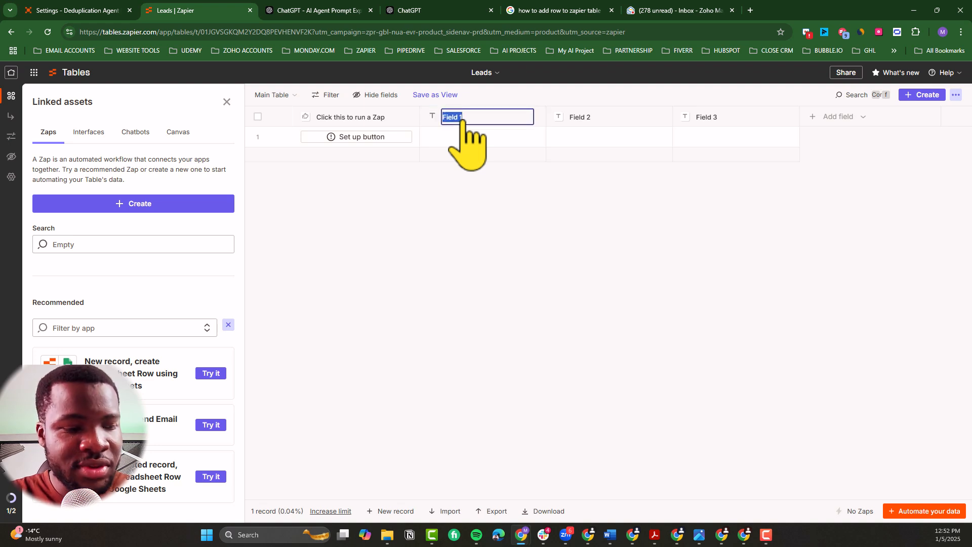
text(Full Na)
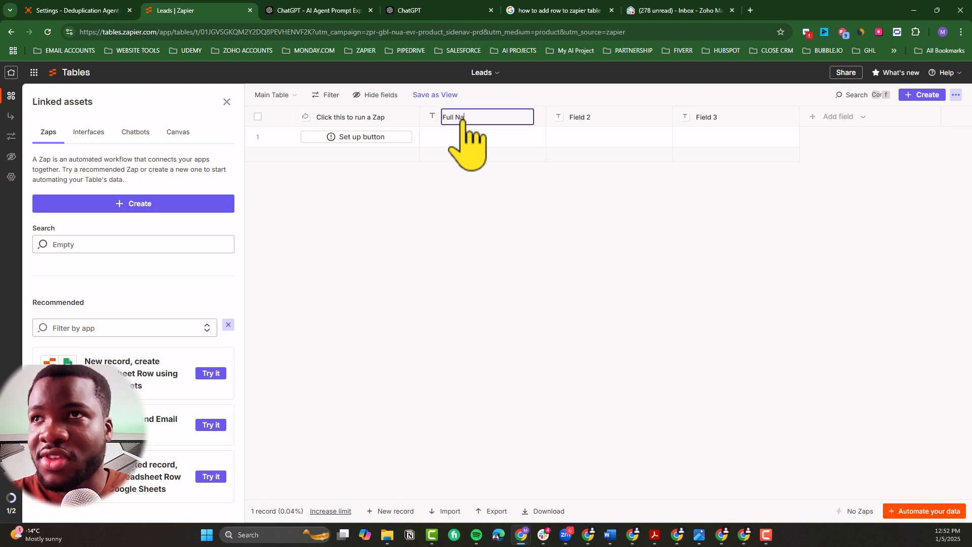
text(me)
key(Return)
Step: Rename the Field 2 text column to "Email" and leave the name of Field 3 as it is
double_click(585, 124)
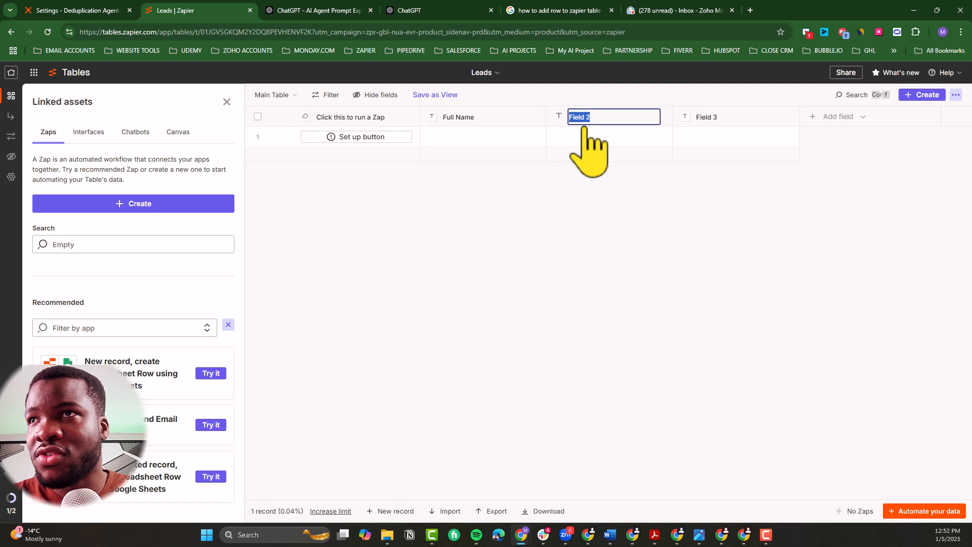
text(Email)
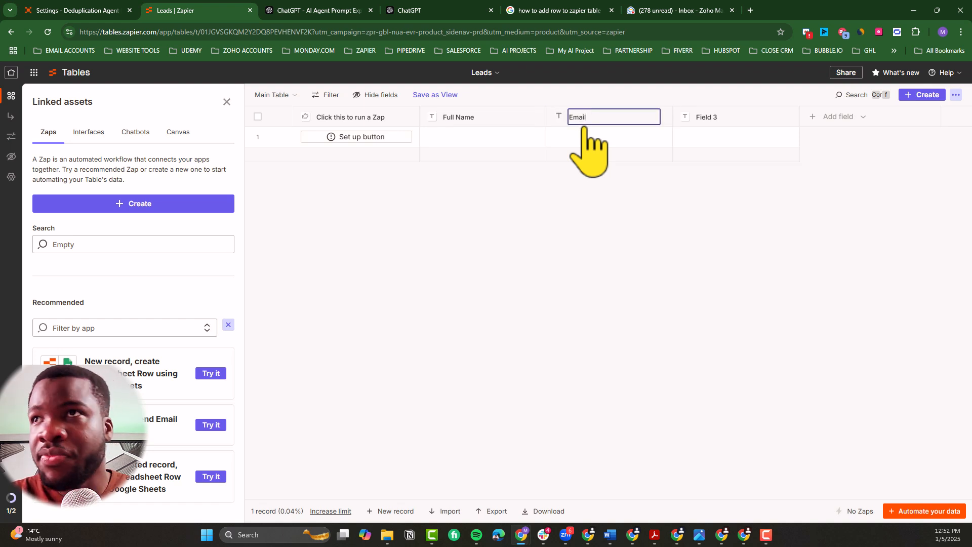
key(Return)
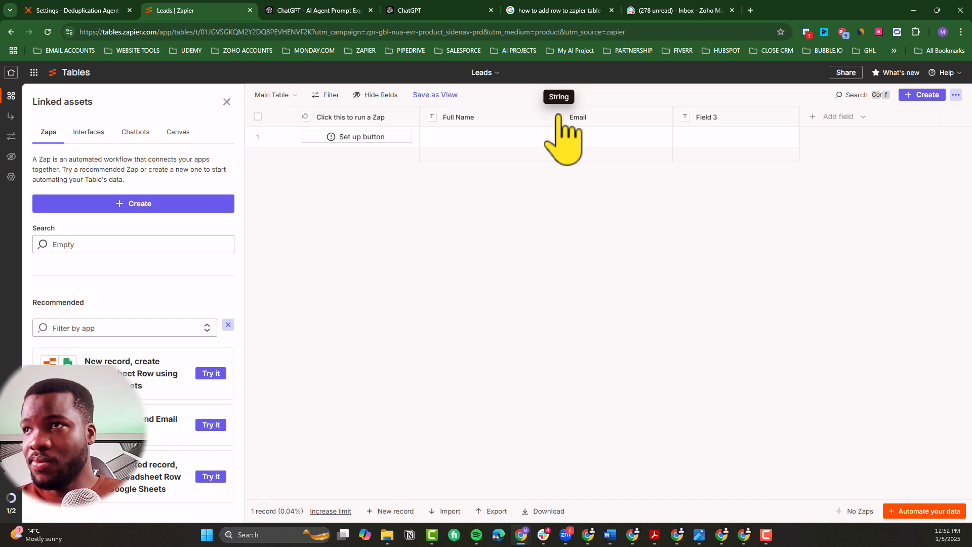
double_click(733, 118)
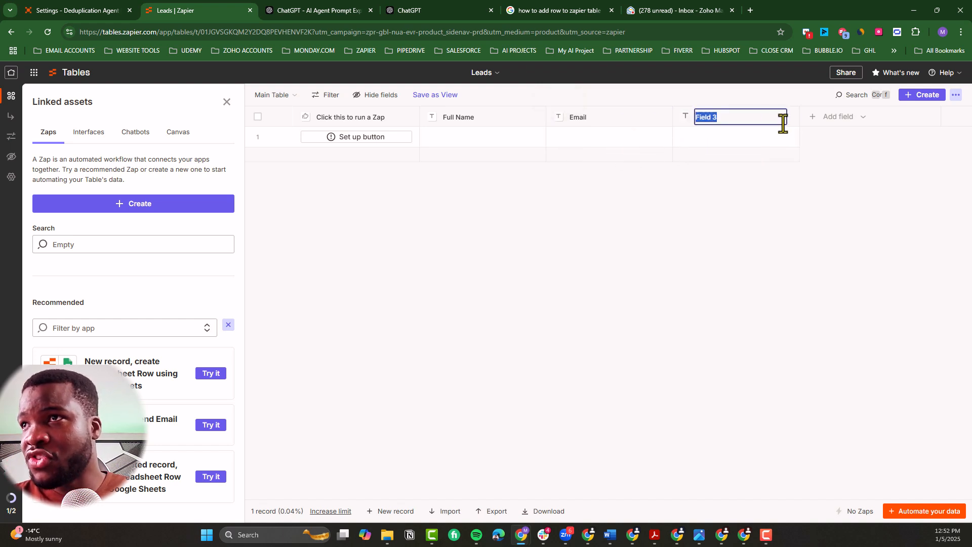
click(804, 132)
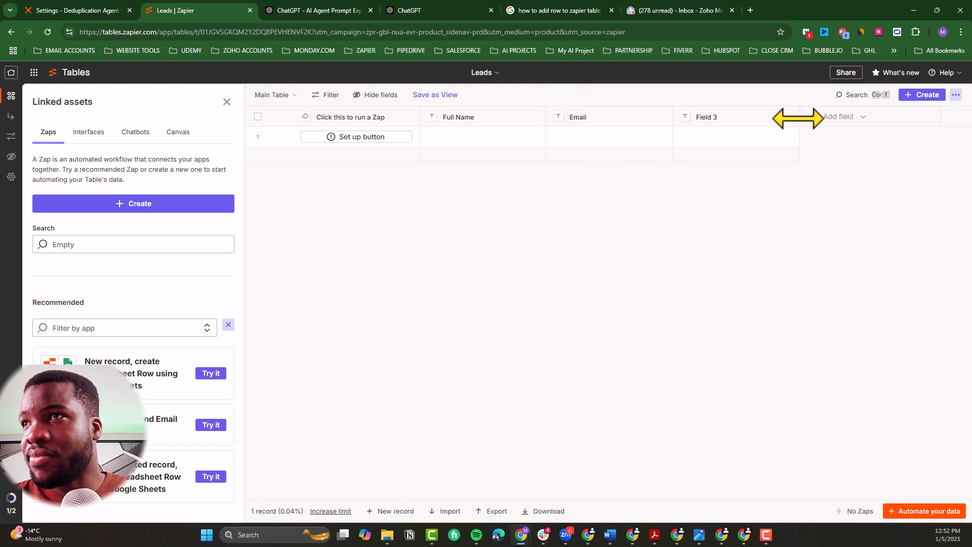
Step: Add a new field of type Email named "Email" to the Leads table
click(827, 117)
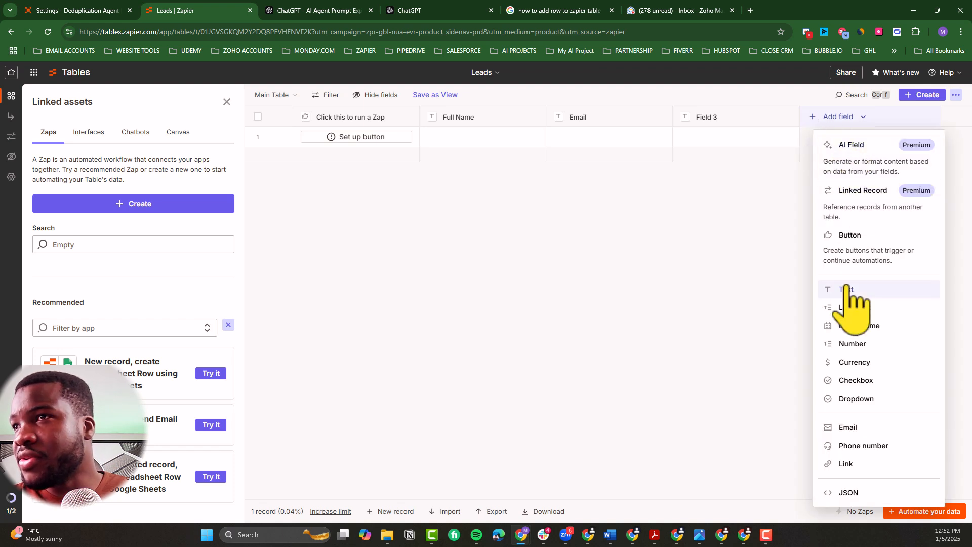
click(855, 432)
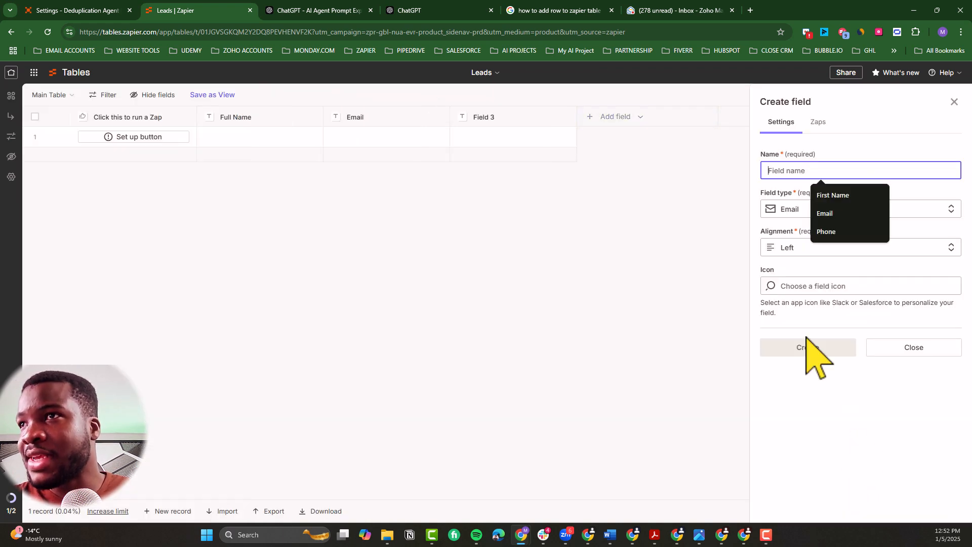
text(Email)
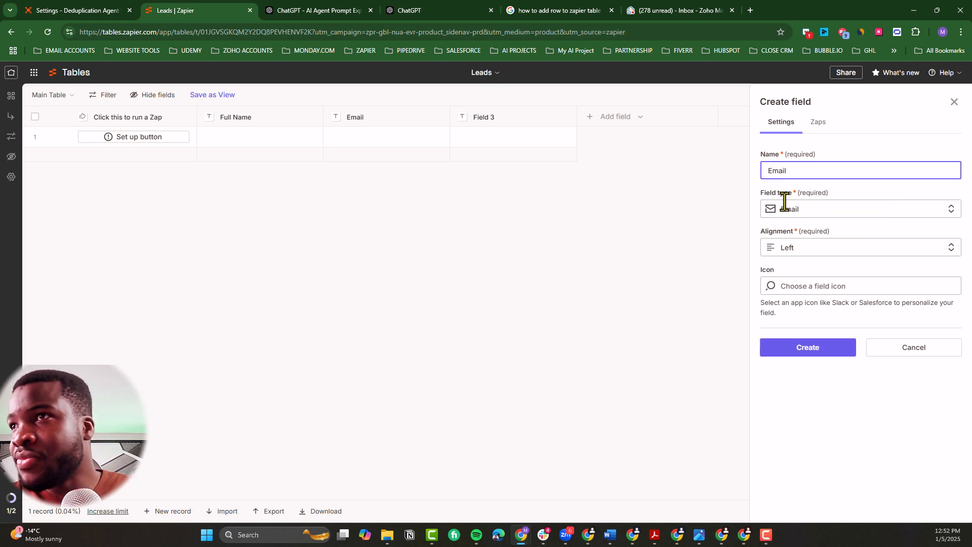
click(806, 347)
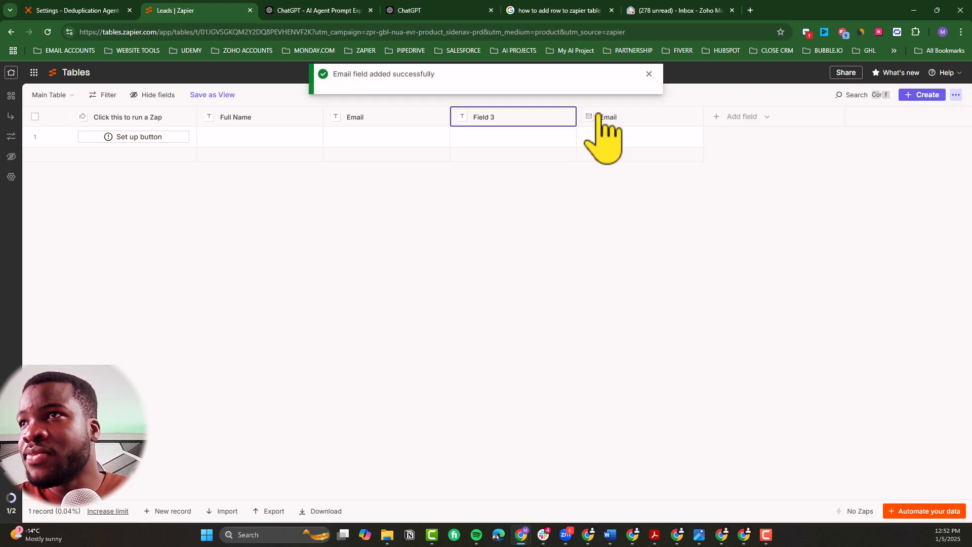
Step: Add a new field of type Phone number named "Phone" to the Leads table
click(742, 119)
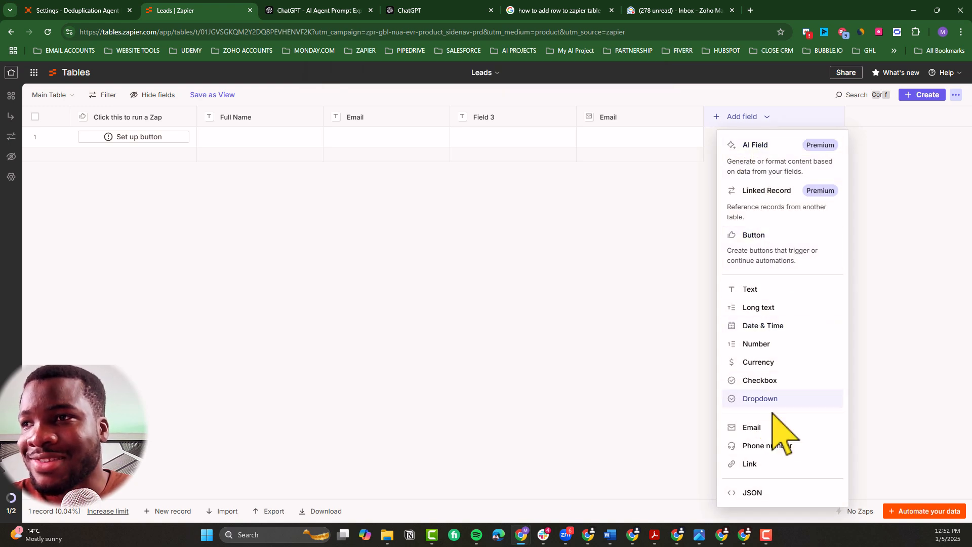
click(766, 447)
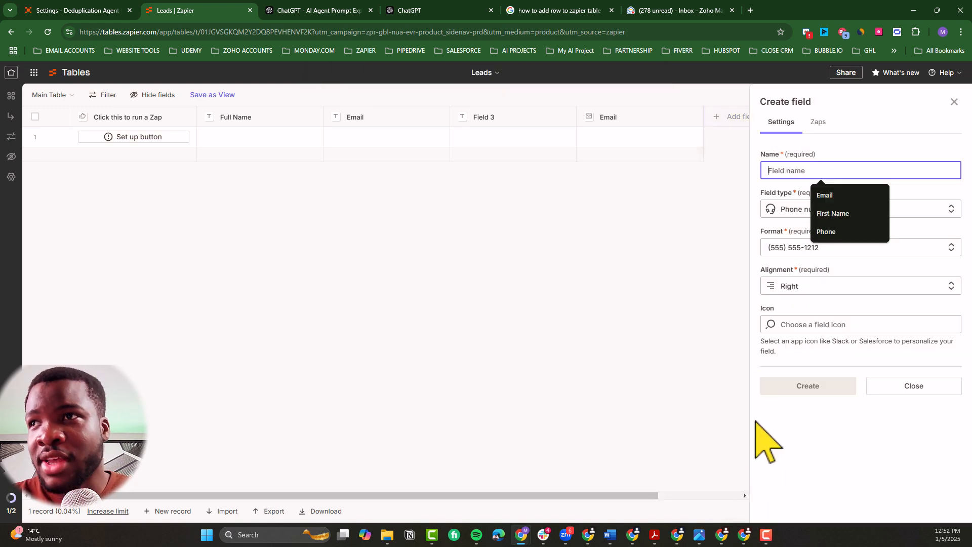
key(BackSpace)
text(hone)
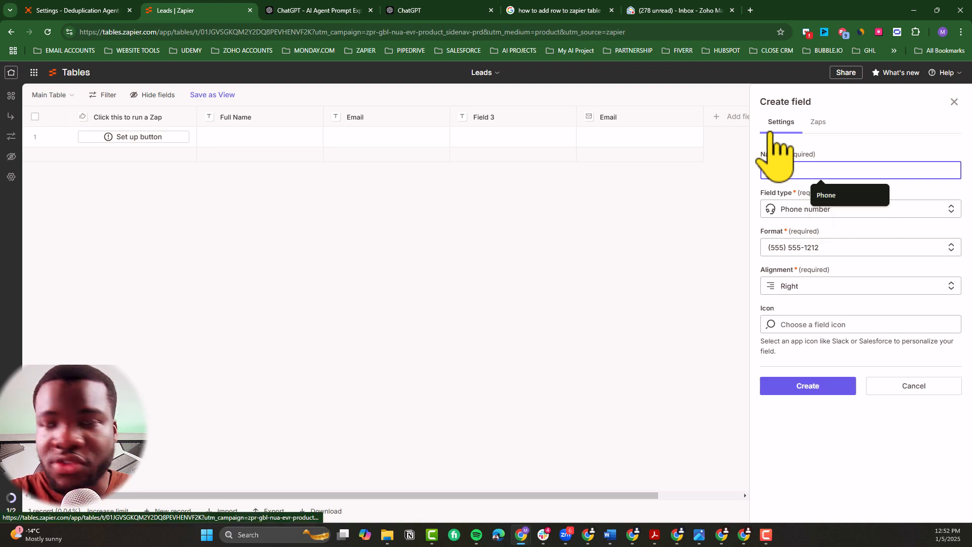
click(798, 386)
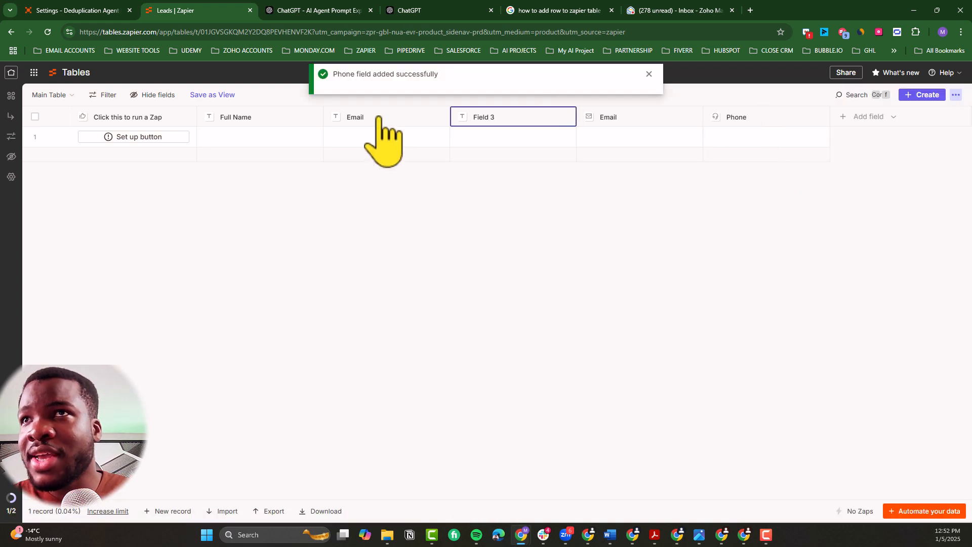
Step: Delete the text-type Email field and the unused Field 3 from the Leads table
click(398, 120)
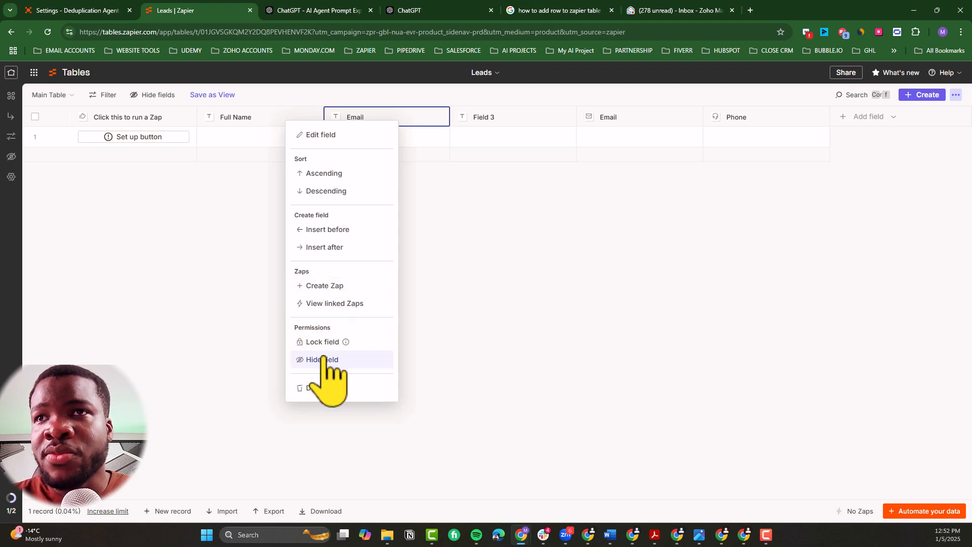
click(314, 390)
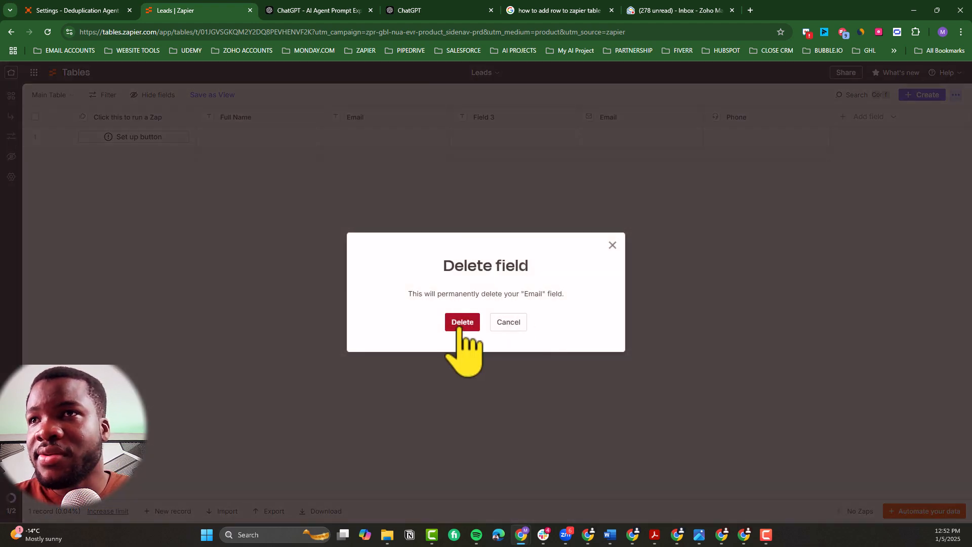
click(462, 323)
click(382, 119)
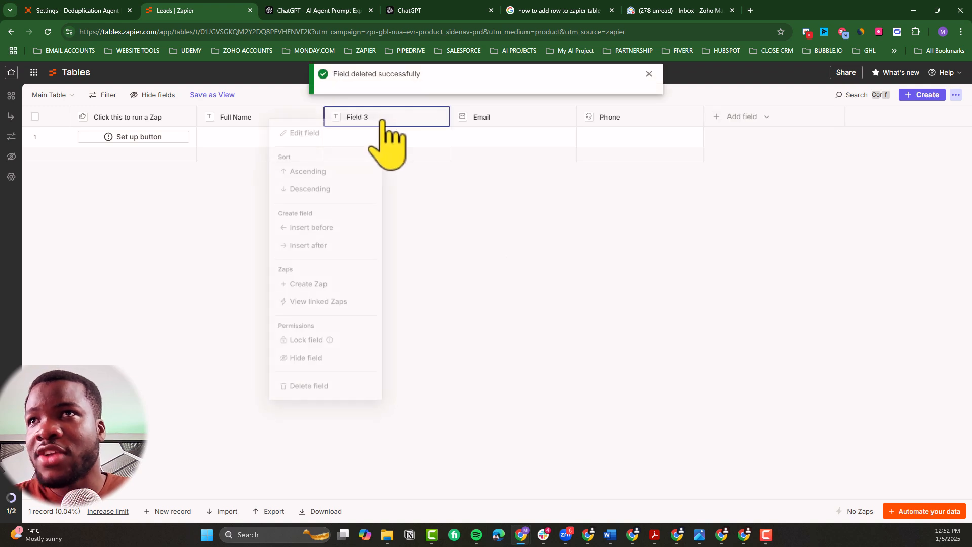
click(312, 395)
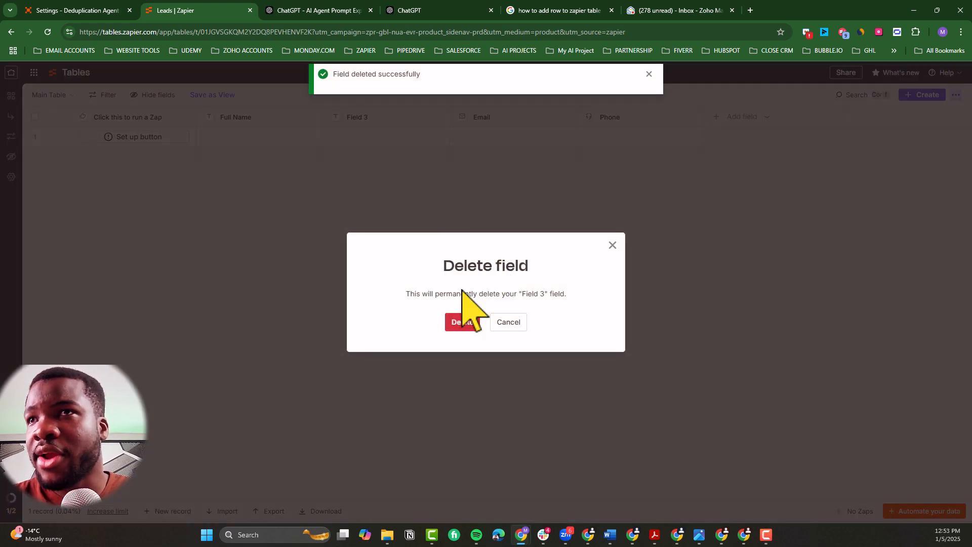
click(461, 324)
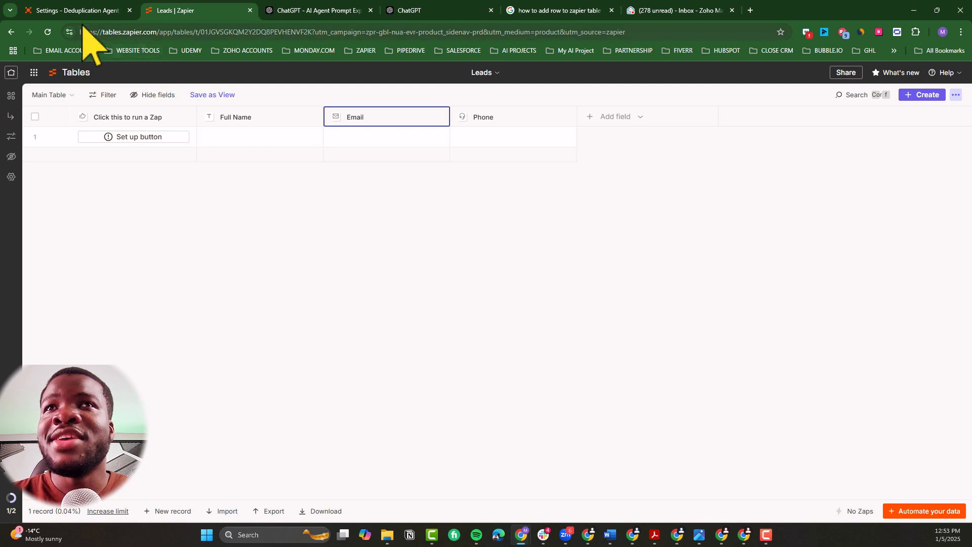
Step: Add the Leads table from Zapier Tables as a data source of the Deduplication Agent
click(76, 11)
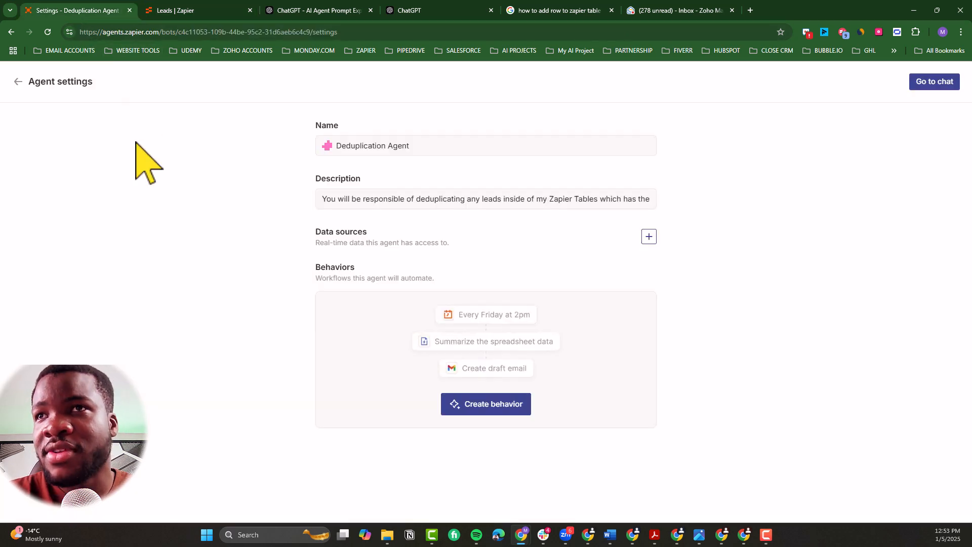
click(648, 236)
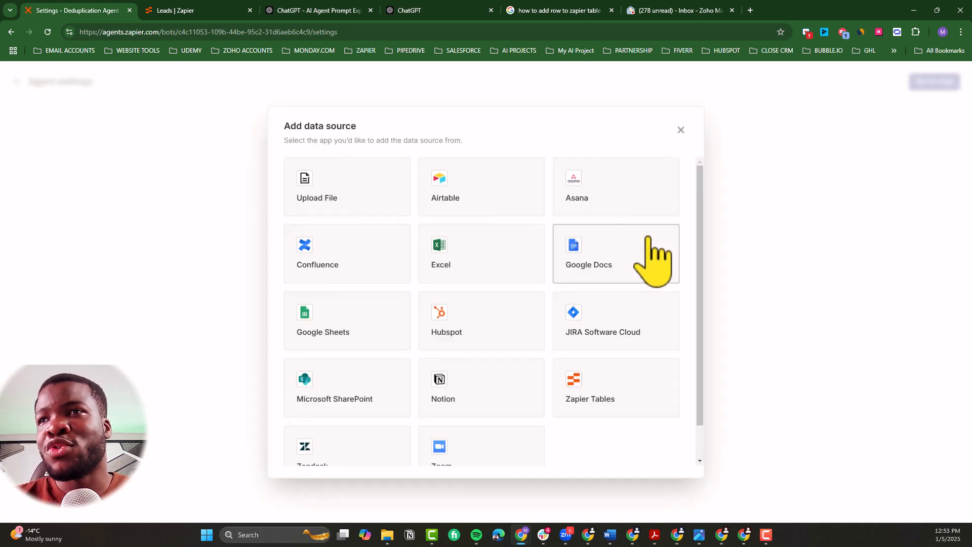
click(595, 400)
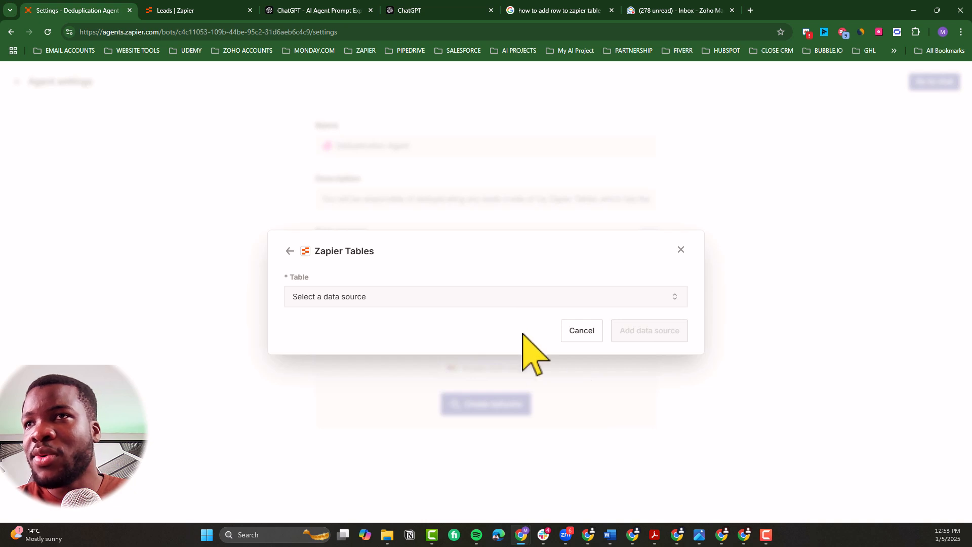
click(489, 303)
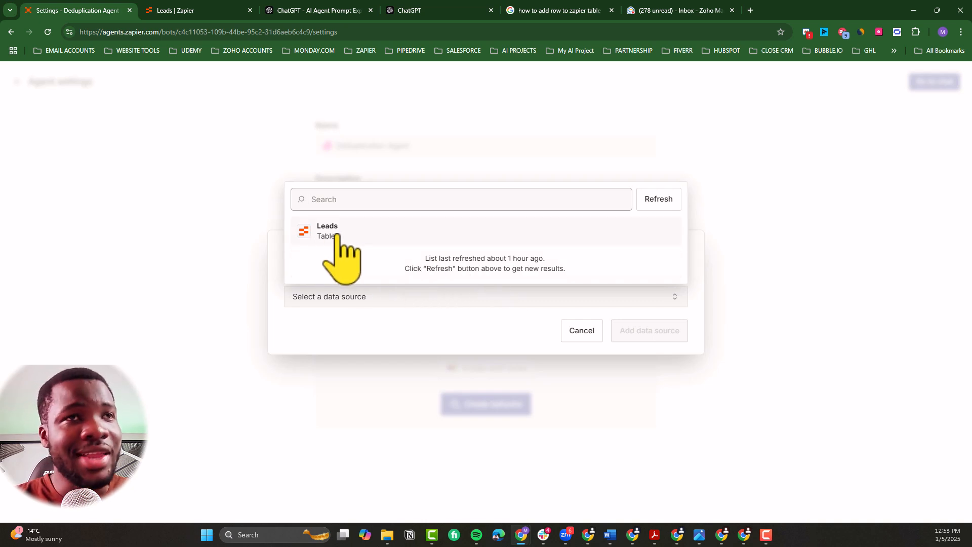
click(336, 234)
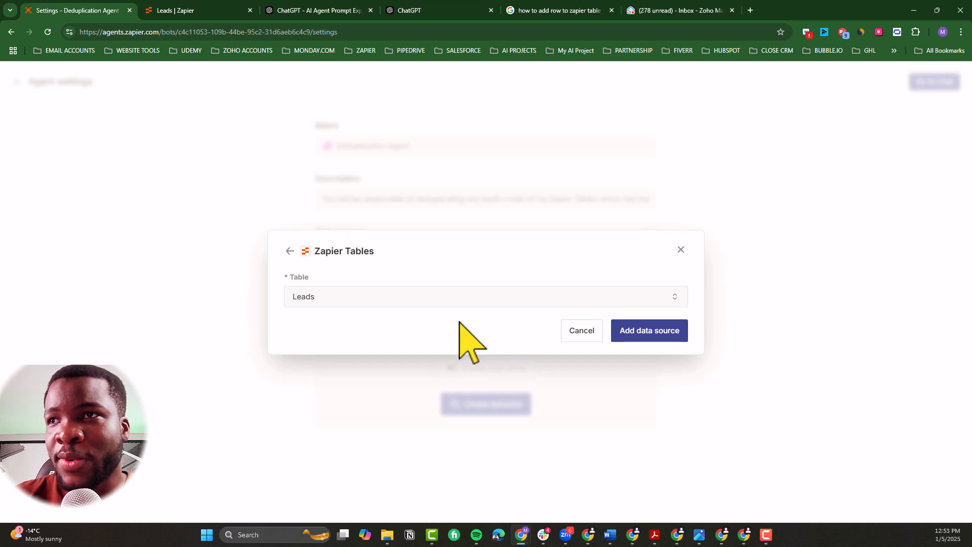
click(641, 335)
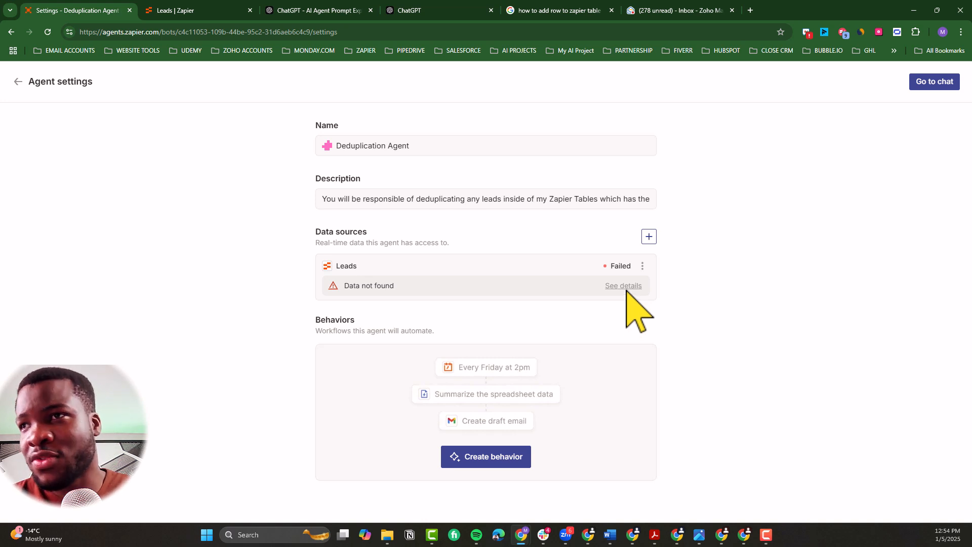
Step: Show the error details of the agent's Leads data source and try to sync it again
click(621, 286)
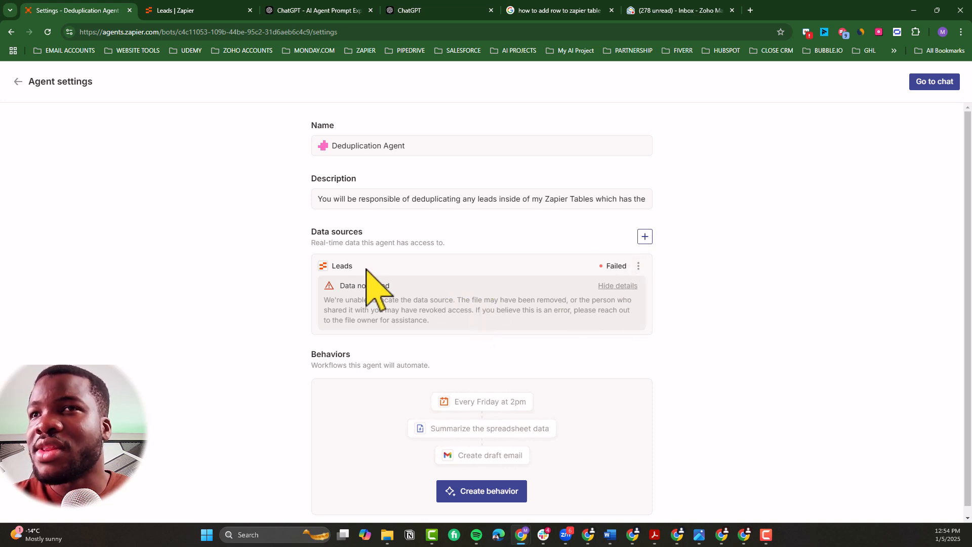
click(637, 266)
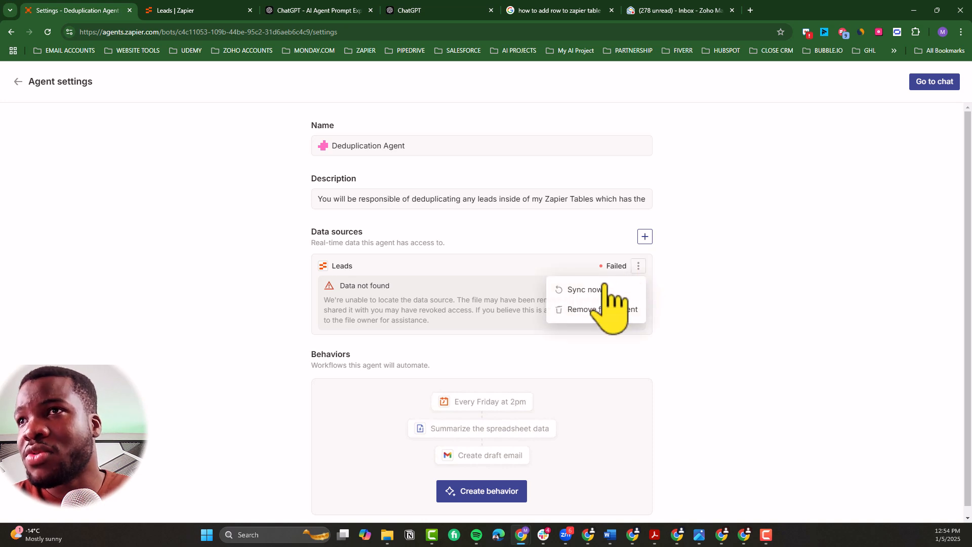
click(589, 290)
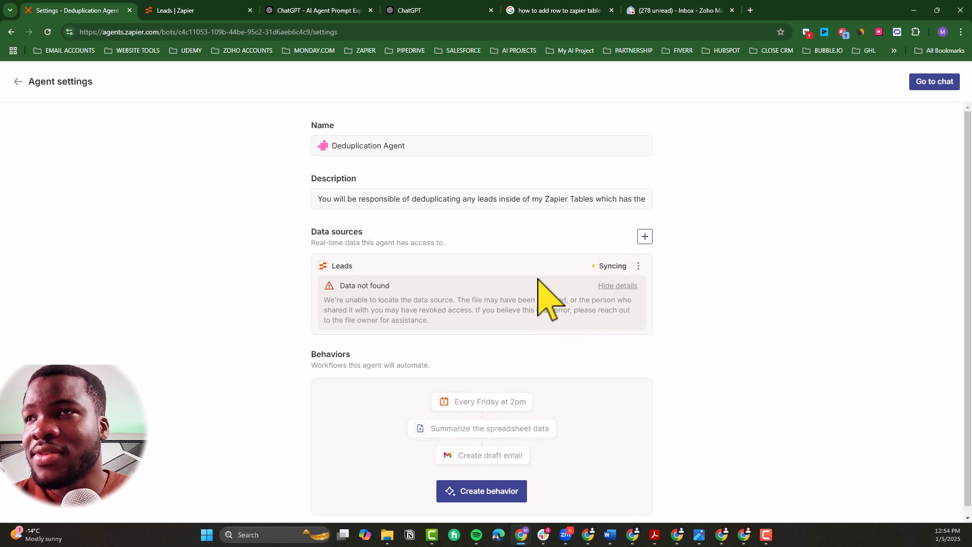
Step: Return to the Leads table and enter the lead's full name in the first record
click(191, 12)
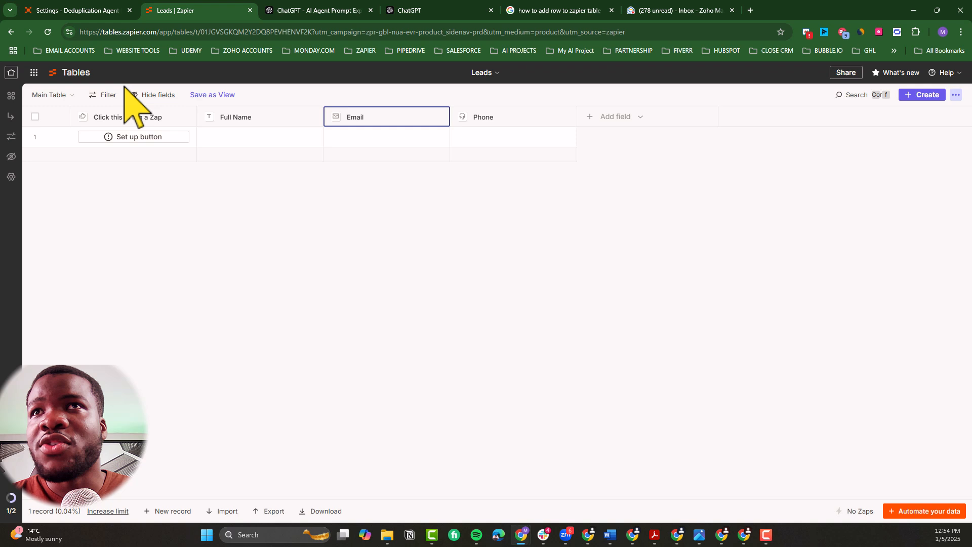
click(232, 138)
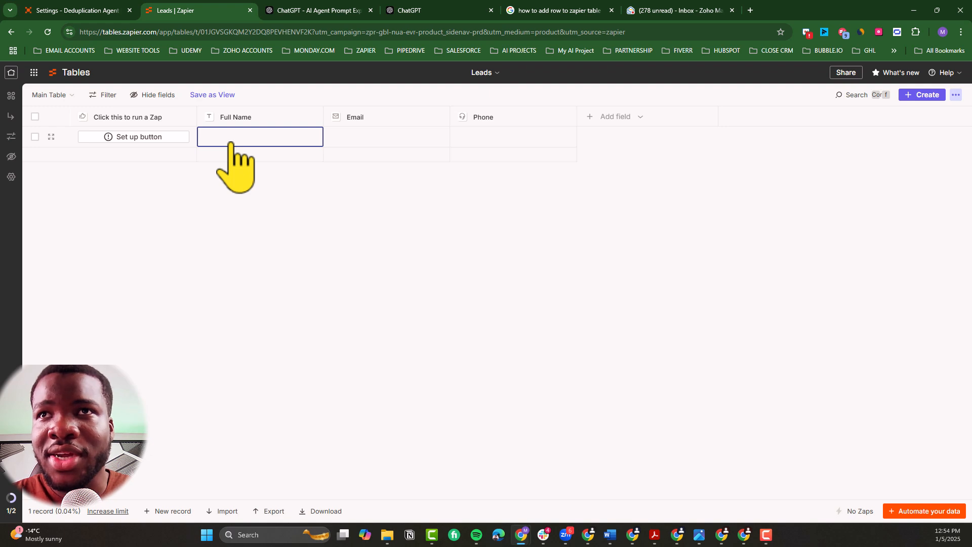
click(213, 135)
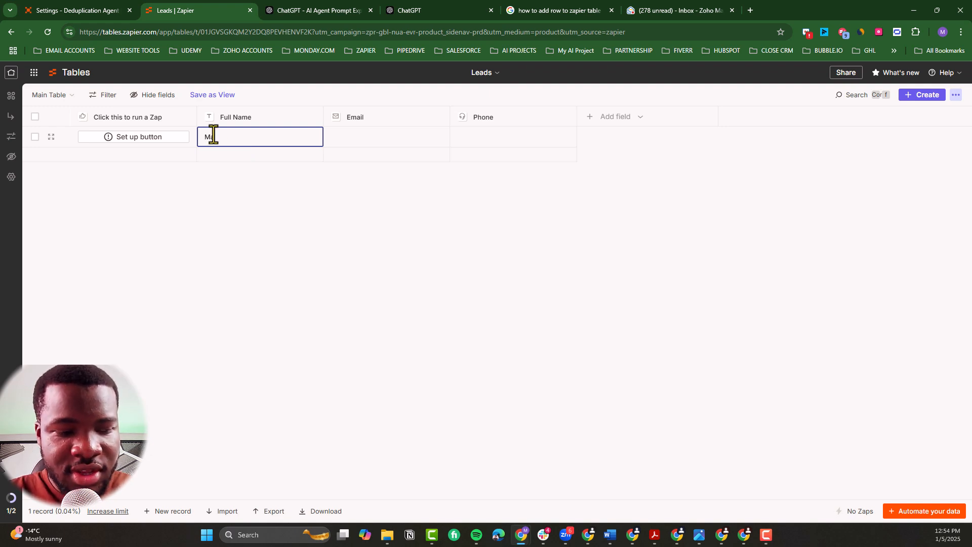
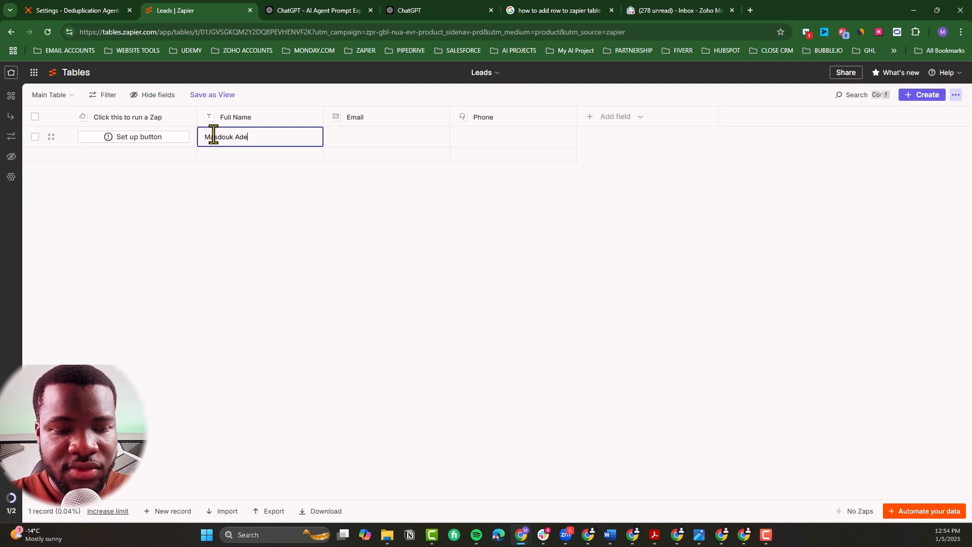
Step: Fill in the email address and phone number of the first record in the Leads table
click(354, 144)
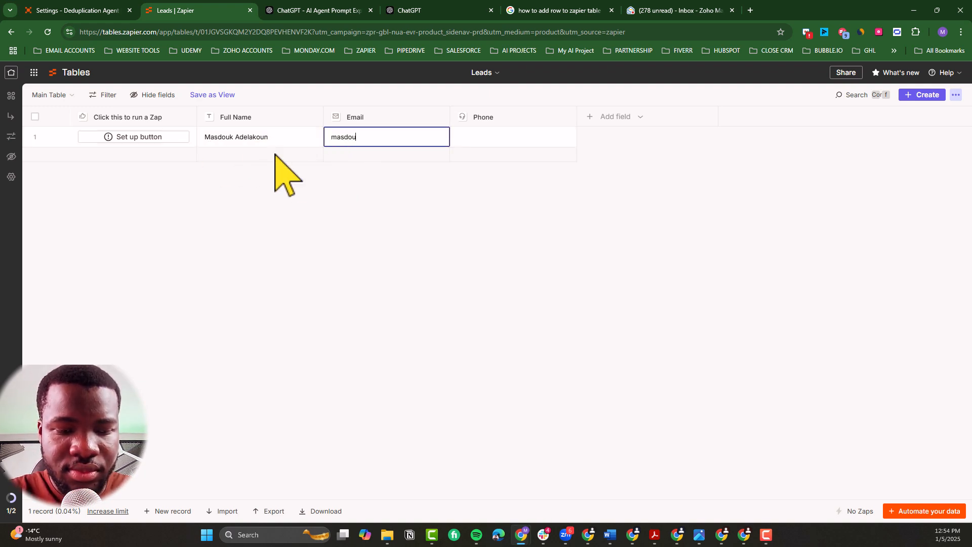
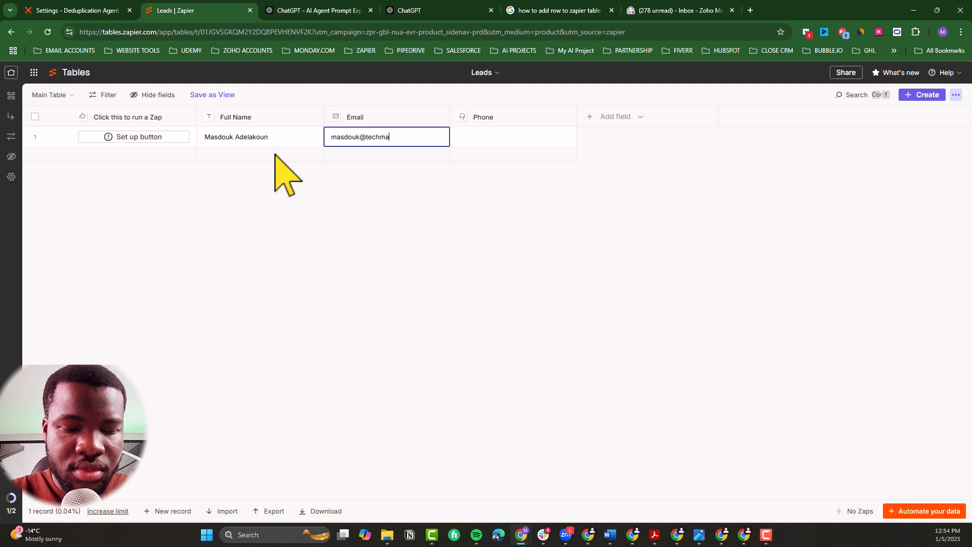
key(Return)
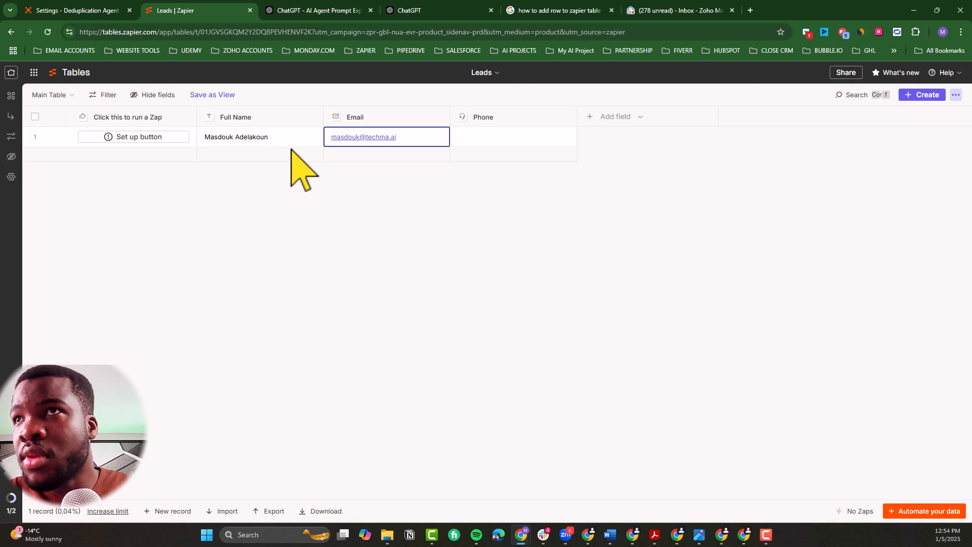
click(473, 138)
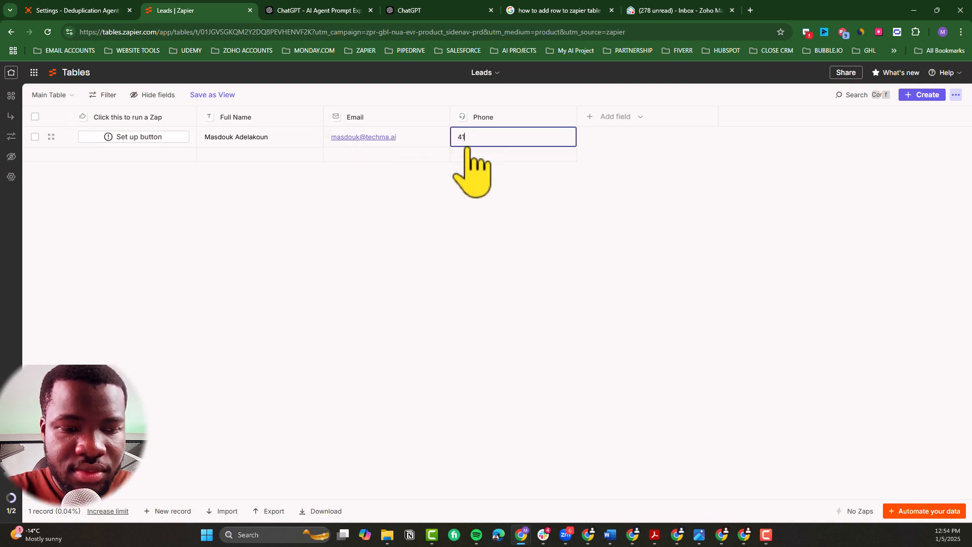
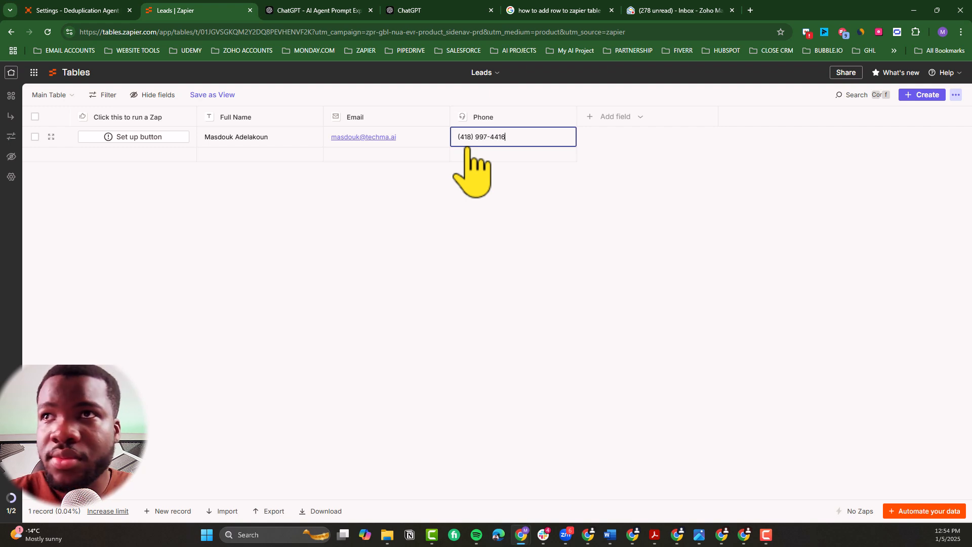
key(Return)
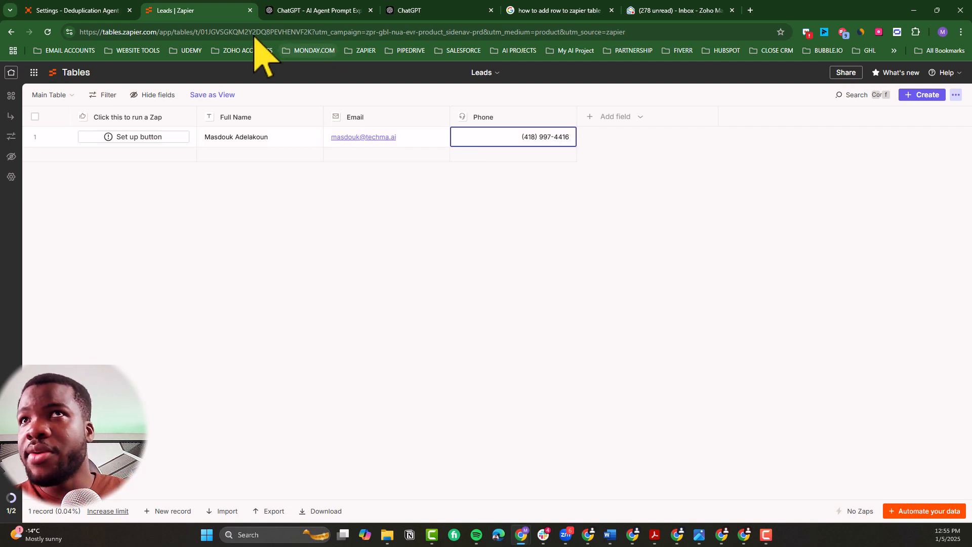
Step: Reload the Deduplication Agent's settings page and sync the Leads data source
click(102, 16)
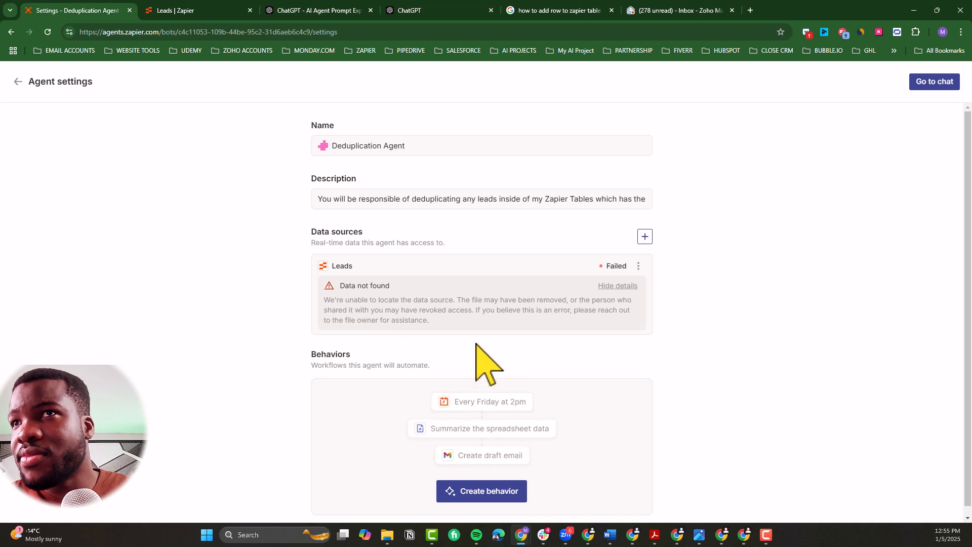
click(638, 266)
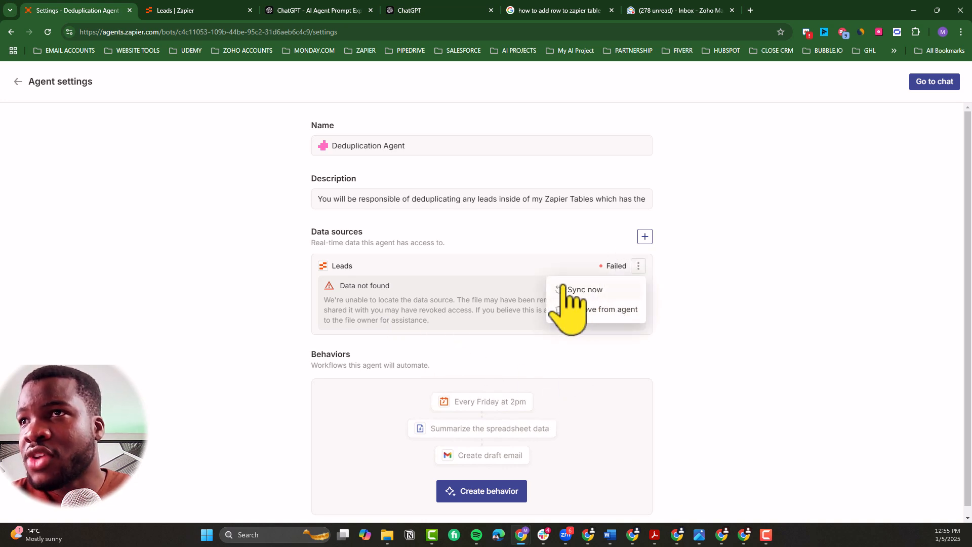
click(48, 32)
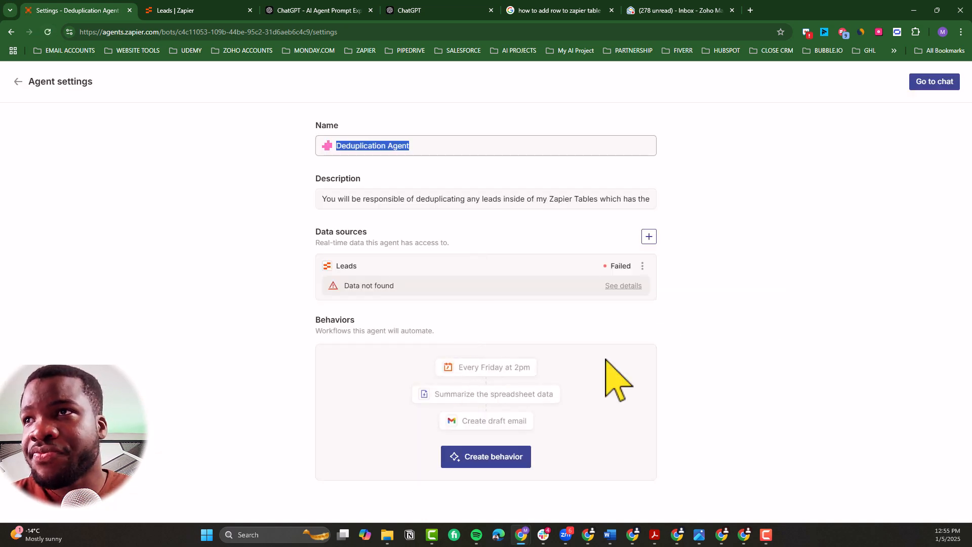
click(642, 265)
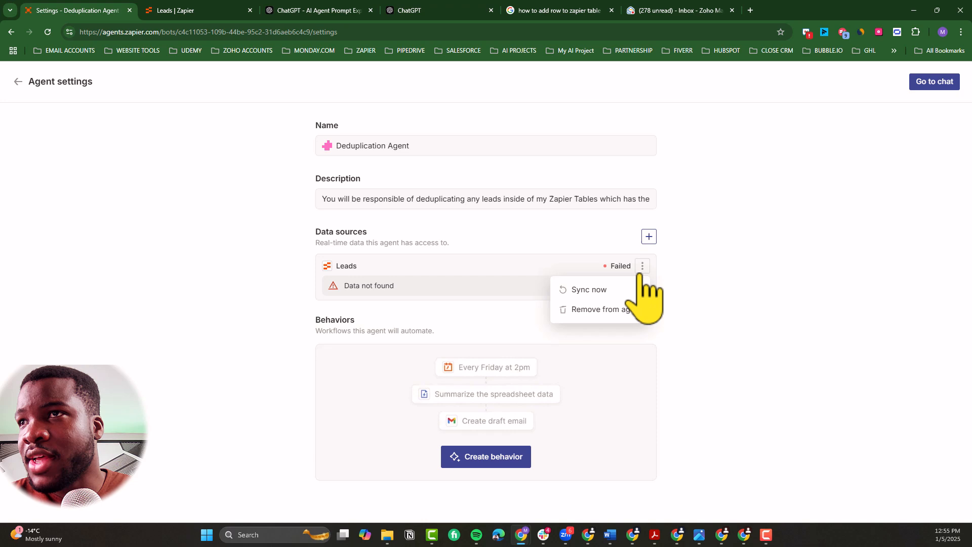
click(607, 289)
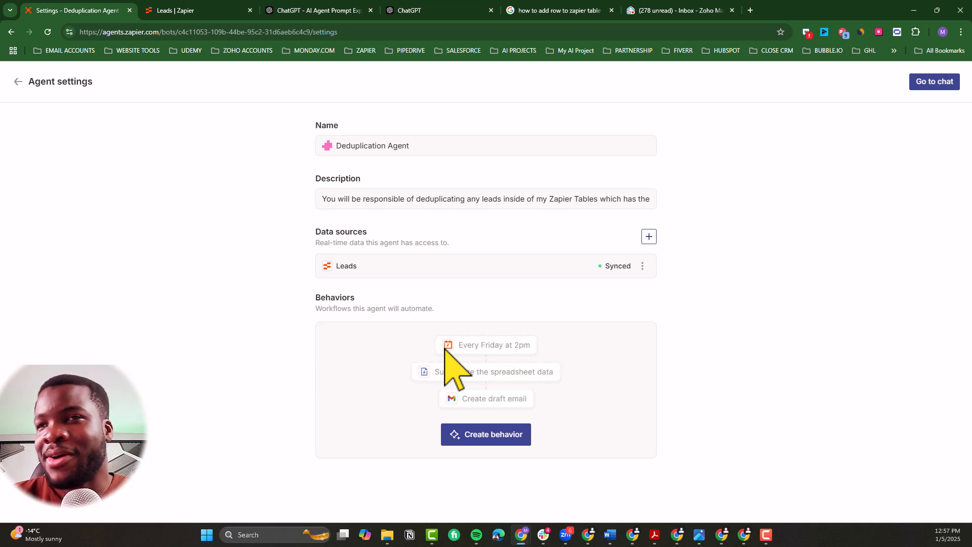
Step: Create a new behavior for the agent and choose Zapier Tables as its trigger app
click(484, 438)
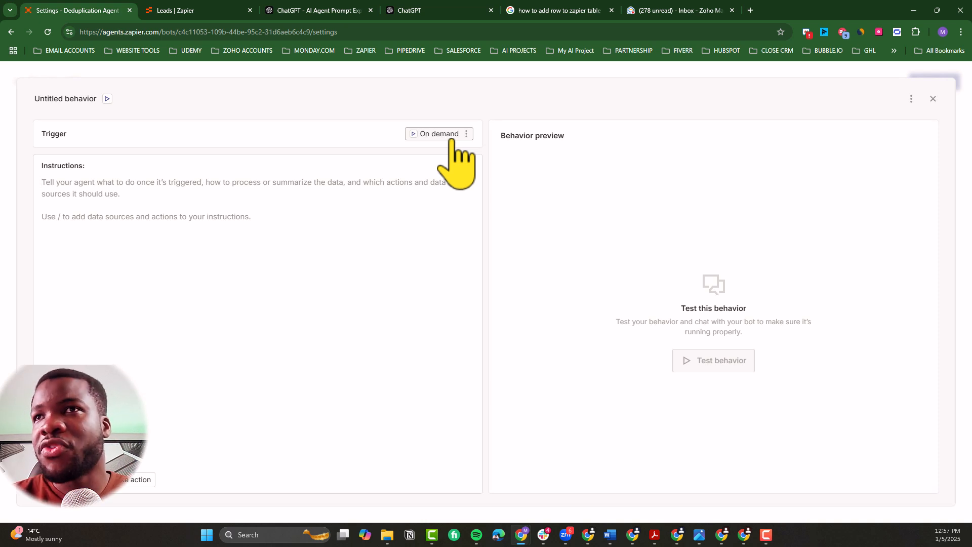
click(450, 137)
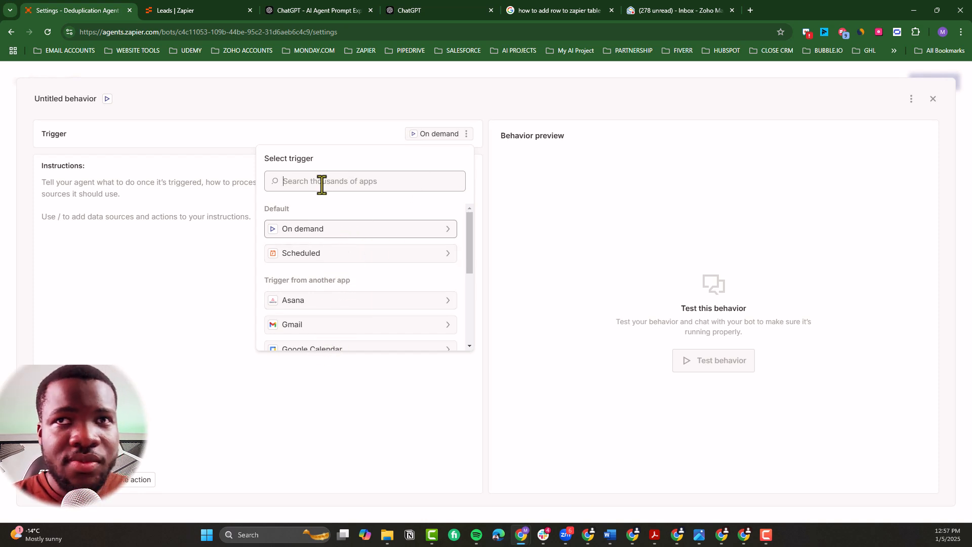
text(zapier)
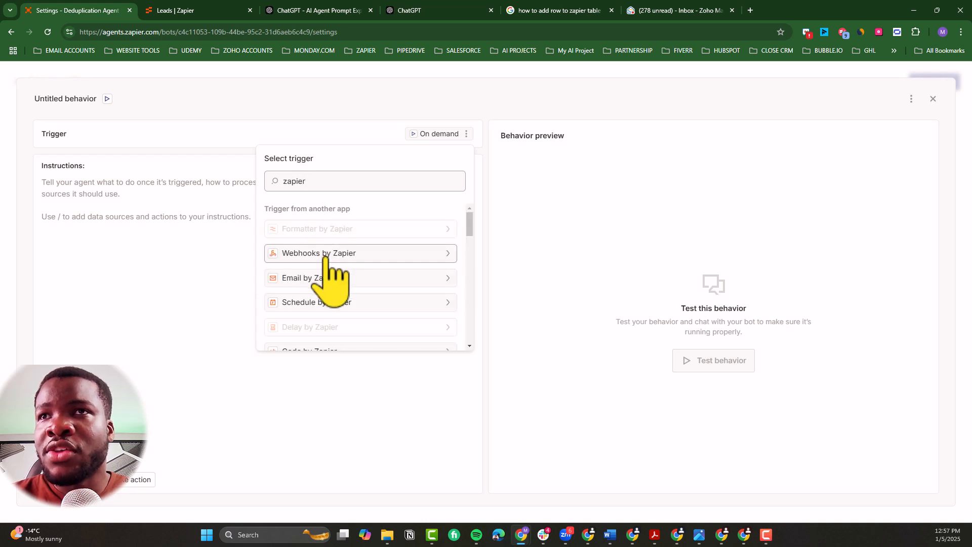
scroll(342, 275, down, 2)
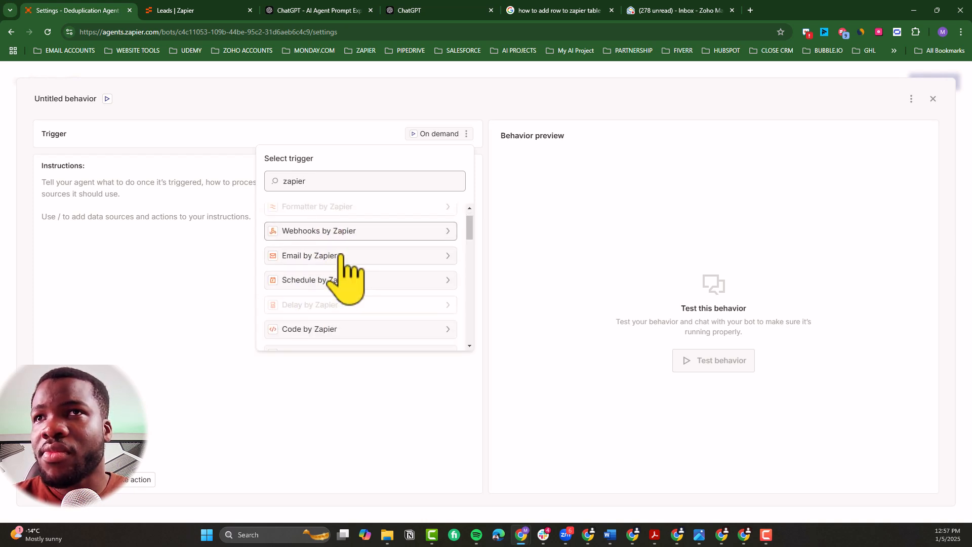
scroll(336, 273, up, 2)
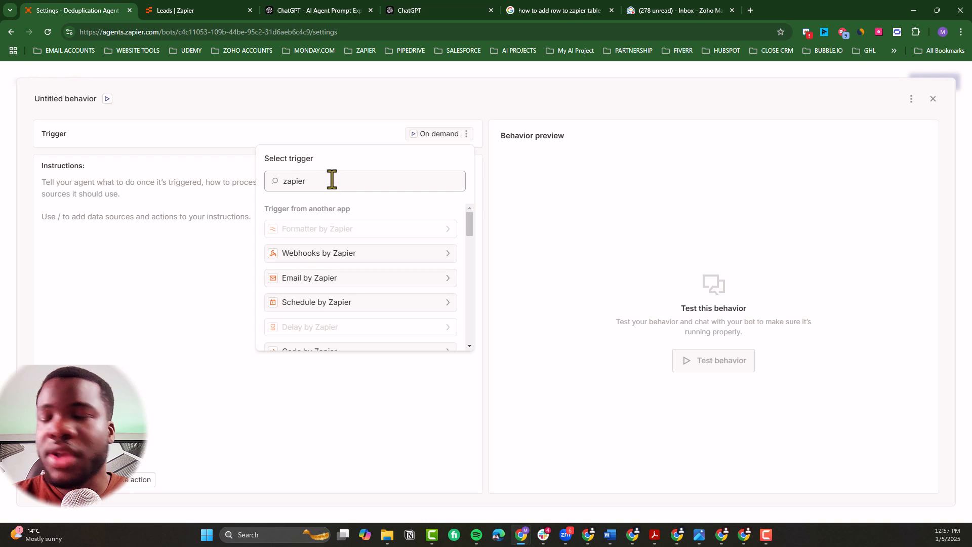
text(table)
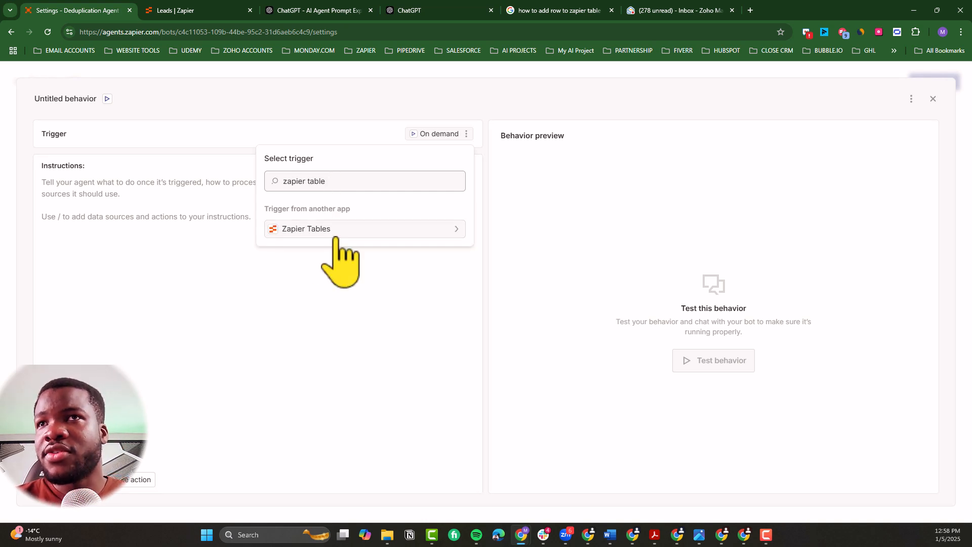
click(335, 232)
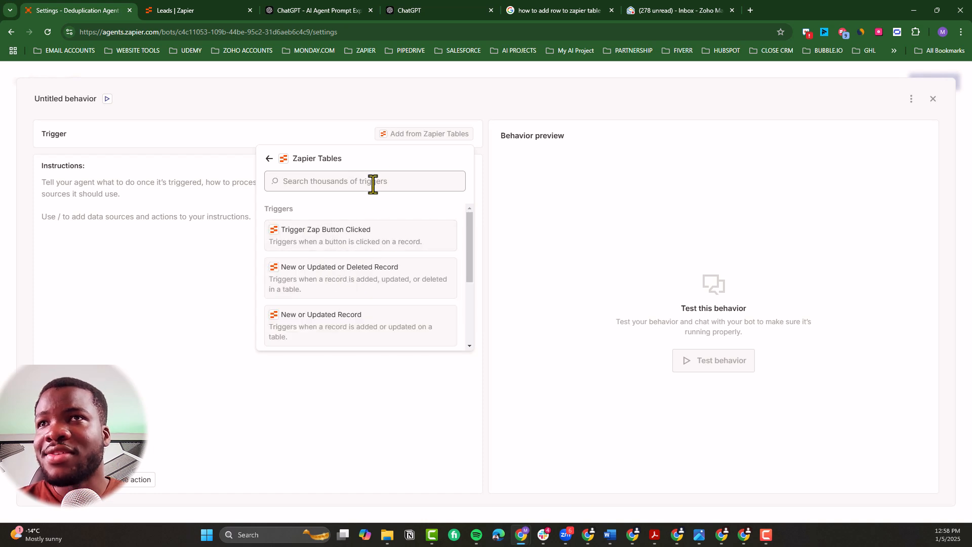
Step: Set the behavior's trigger to Zapier Tables New Record on the Leads table and save it
scroll(369, 313, down, 3)
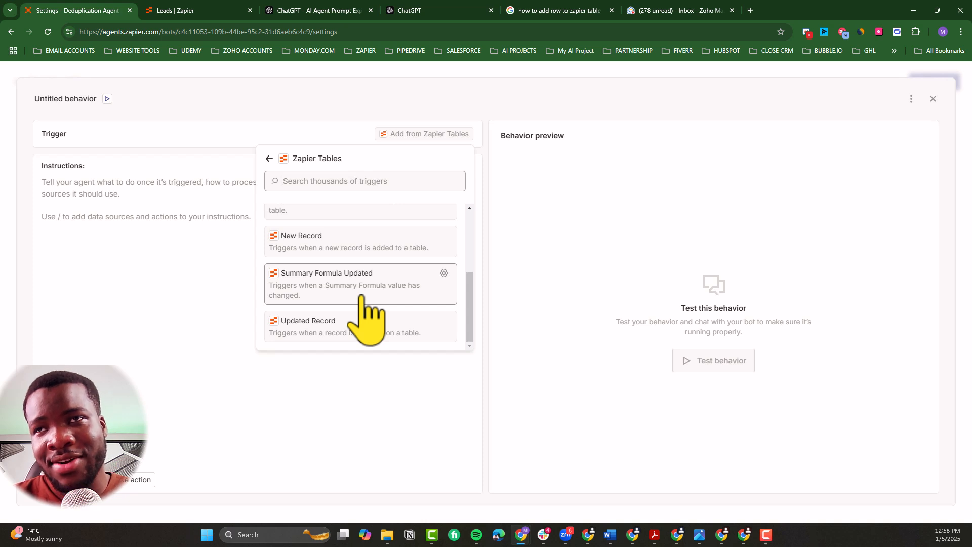
click(363, 252)
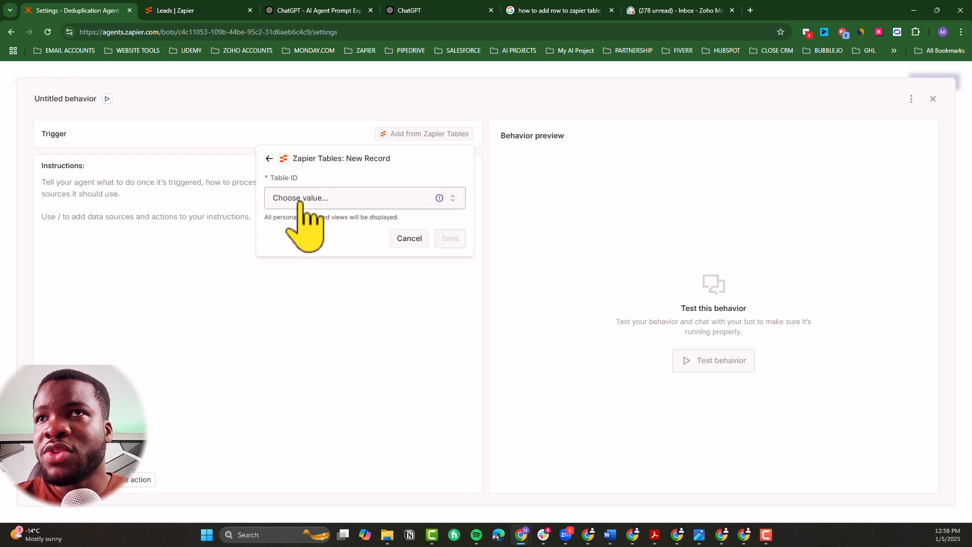
click(309, 200)
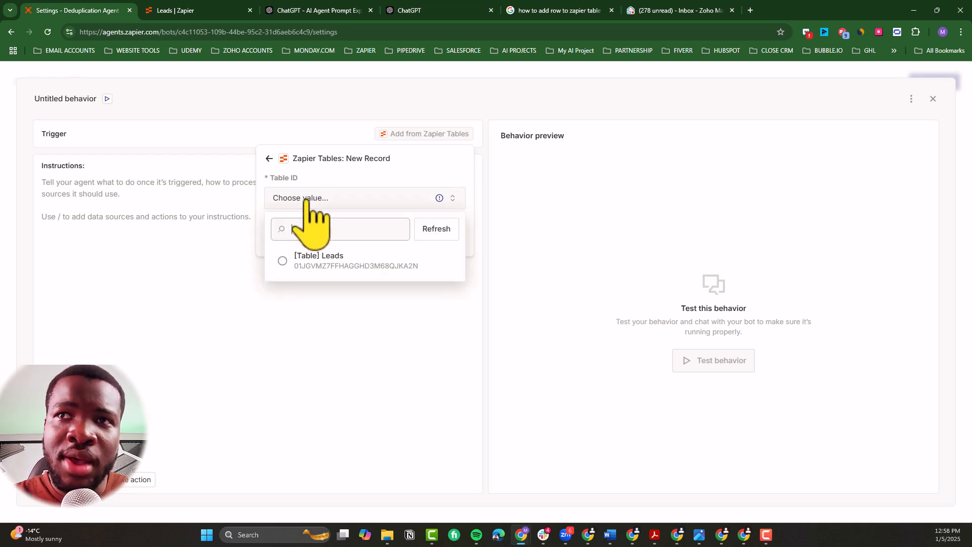
click(311, 271)
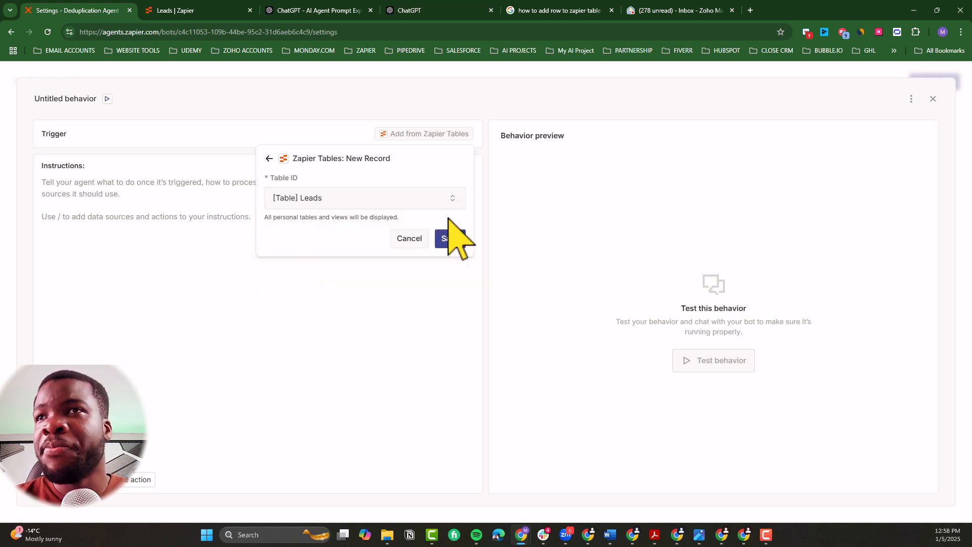
click(450, 238)
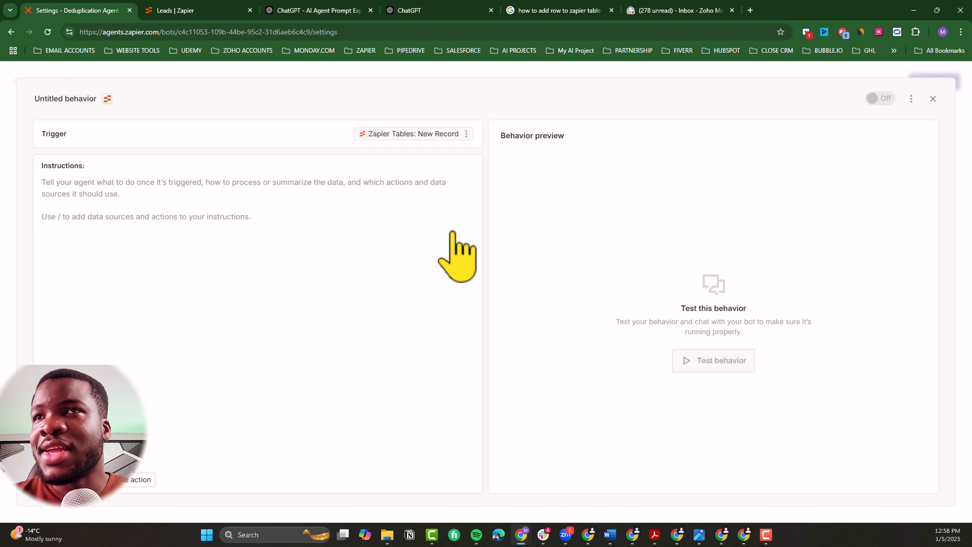
Step: Add instructions to compare new records' email and phone number with existing records and email match details, with a blank line before "If a match is found"
click(118, 195)
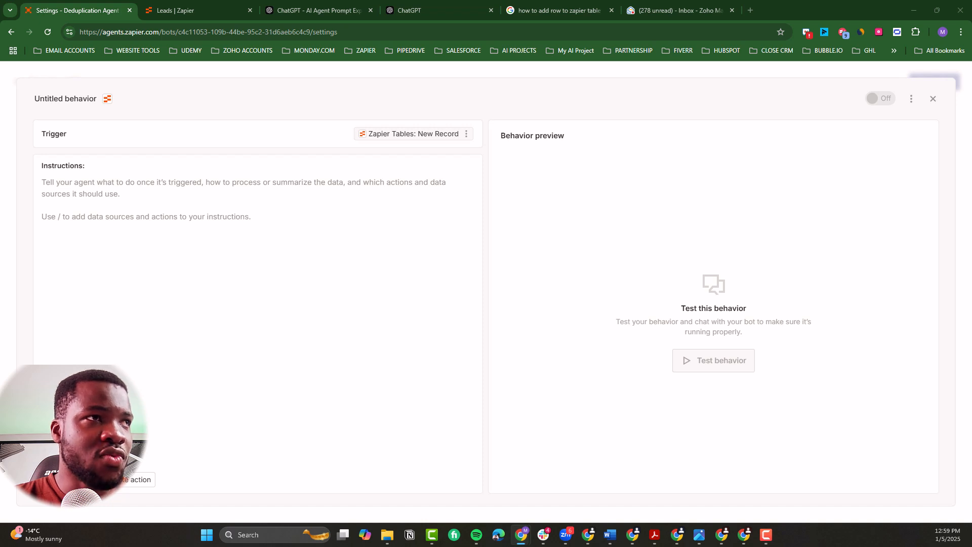
click(301, 214)
text(Find if there is an existing data matching the new record. Compare the email and phone number of the new entry with existing records. If a match is found: Draft and send an email with the details of the matching records.)
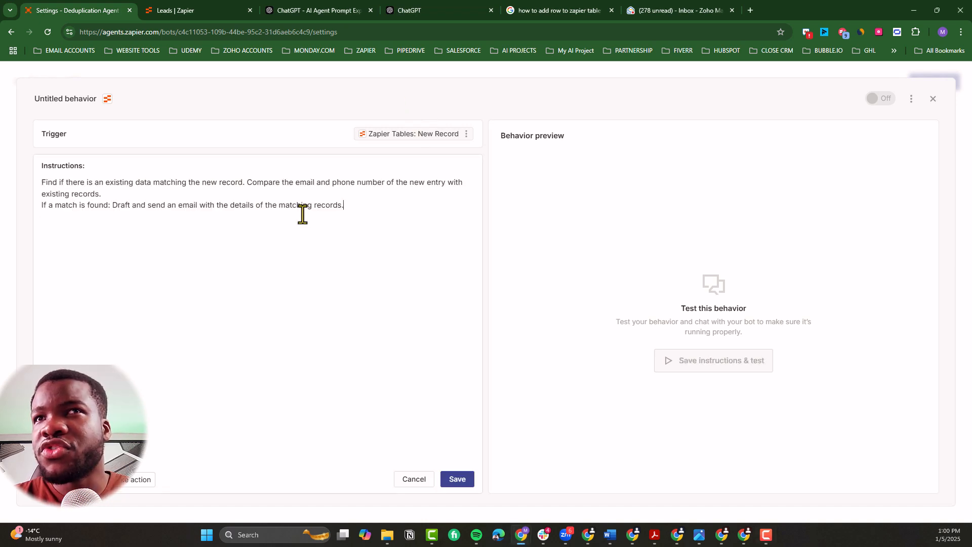
click(99, 194)
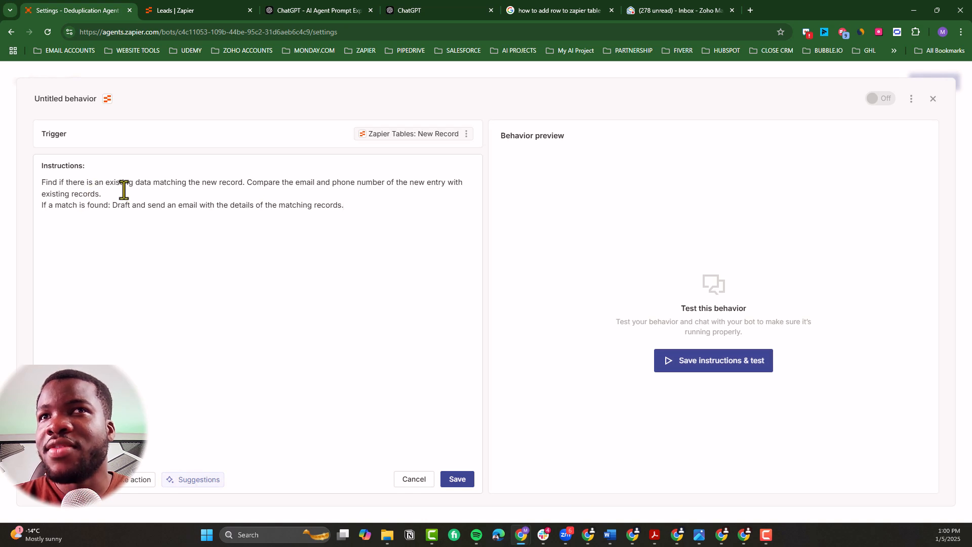
key(Return)
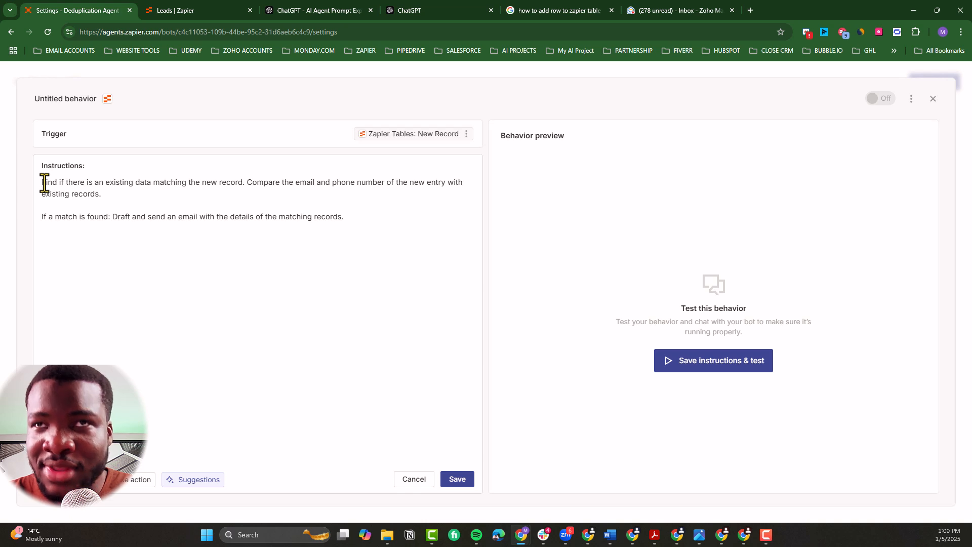
Step: Insert the Leads table as a Find data command at the start of the first instruction
text(/)
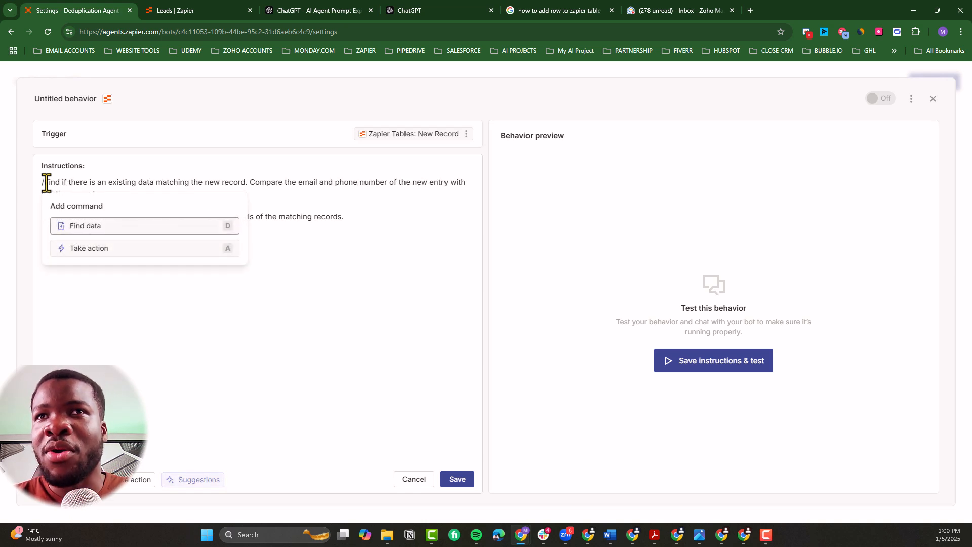
click(126, 227)
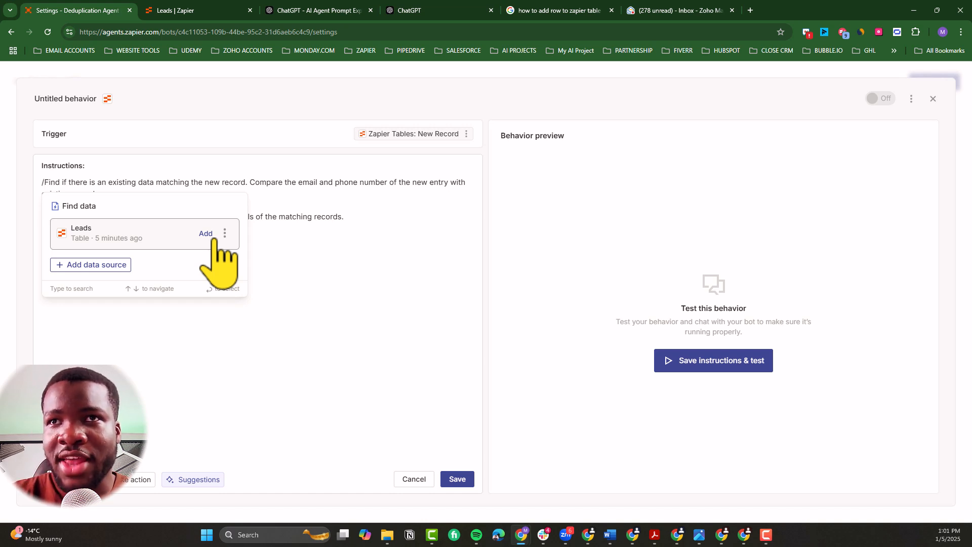
click(214, 235)
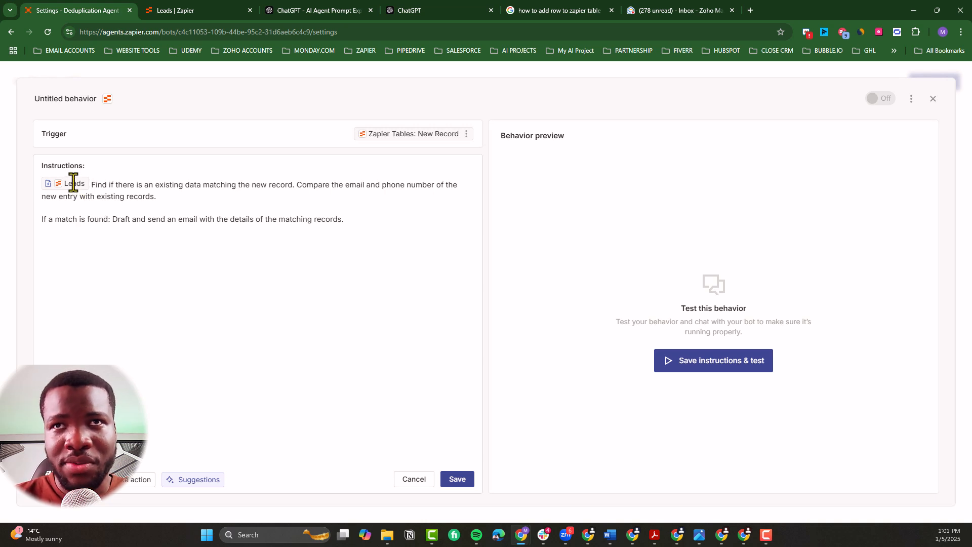
drag(94, 188, 154, 205)
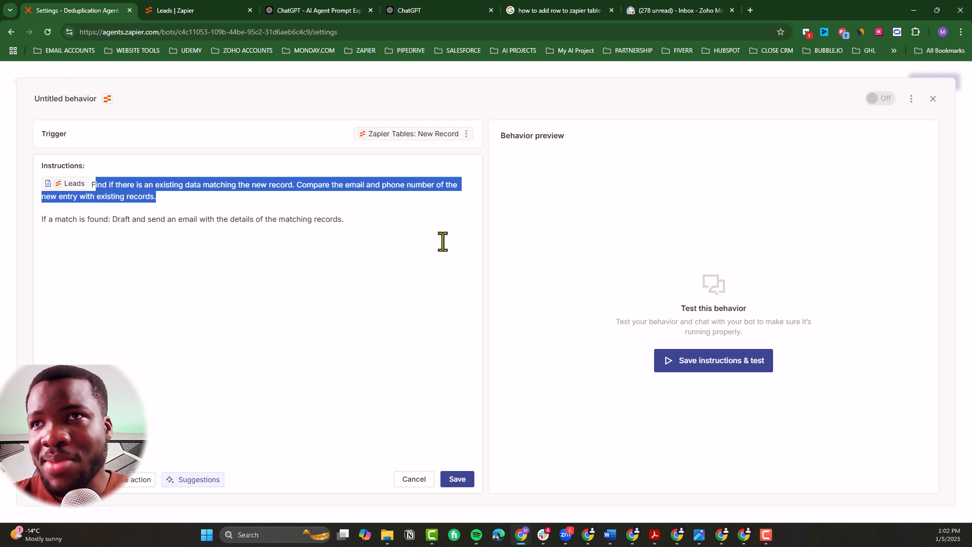
click(363, 228)
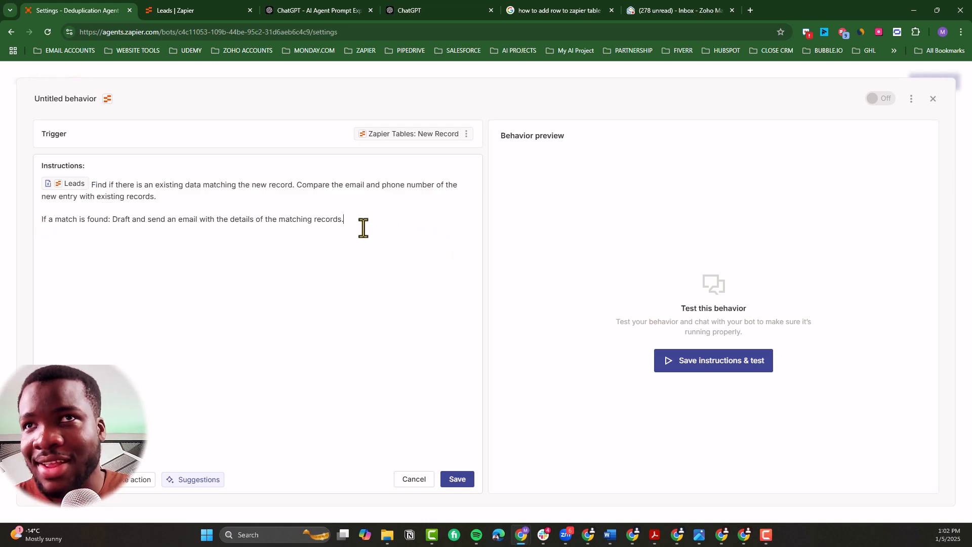
Step: Insert the Gmail Send Email action in front of the "If a match is found" instruction
click(41, 222)
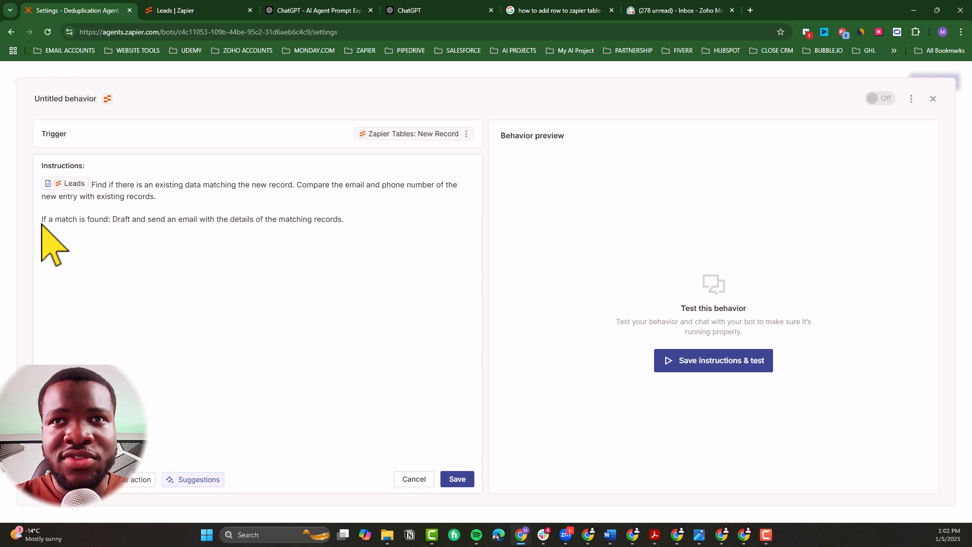
text(/)
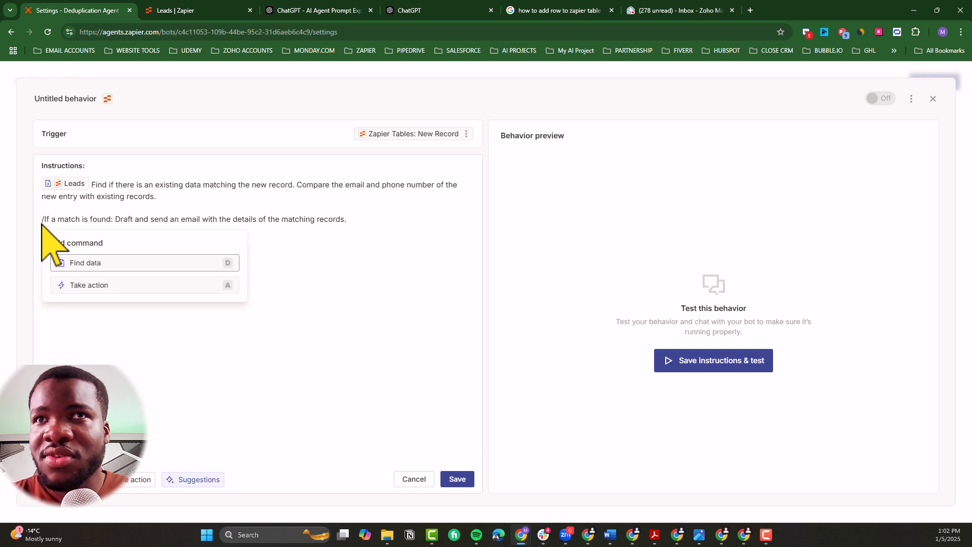
click(116, 286)
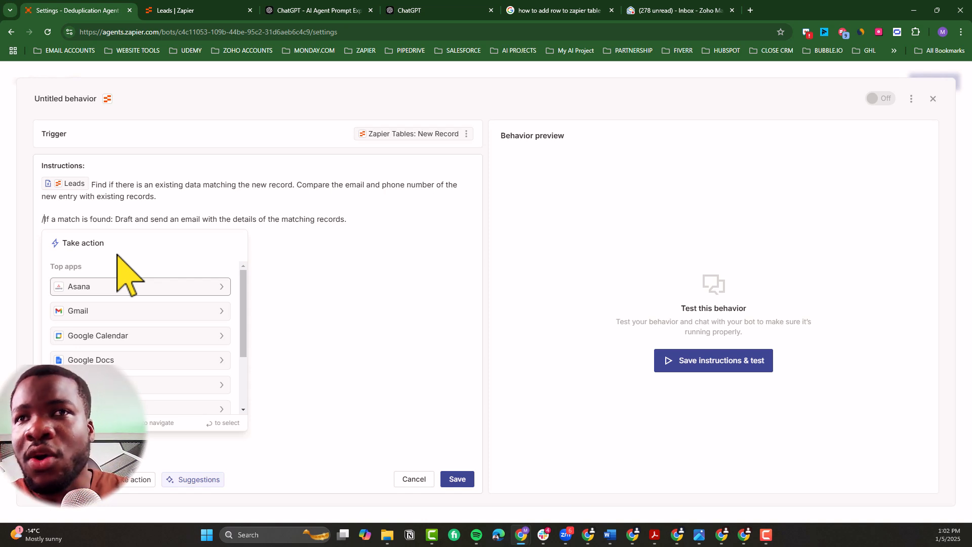
click(148, 310)
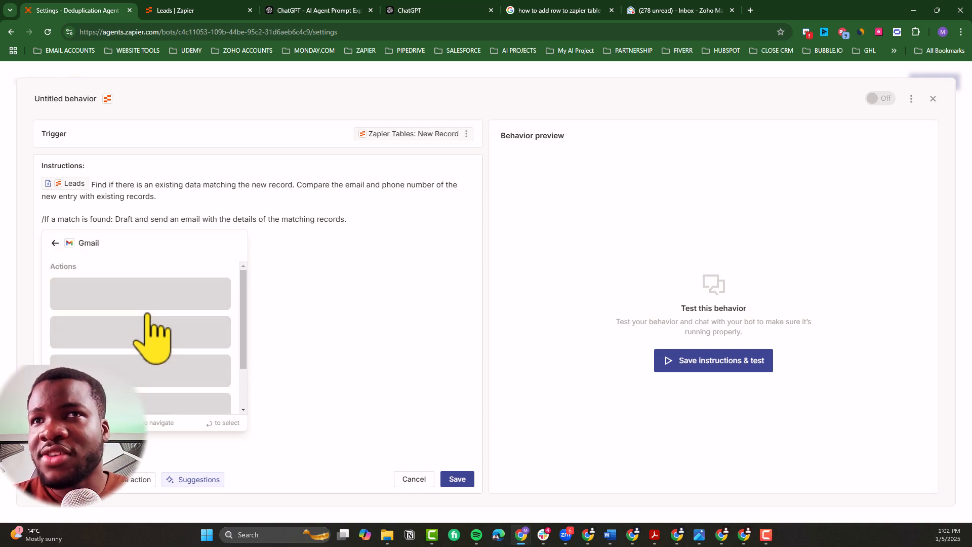
scroll(152, 364, down, 4)
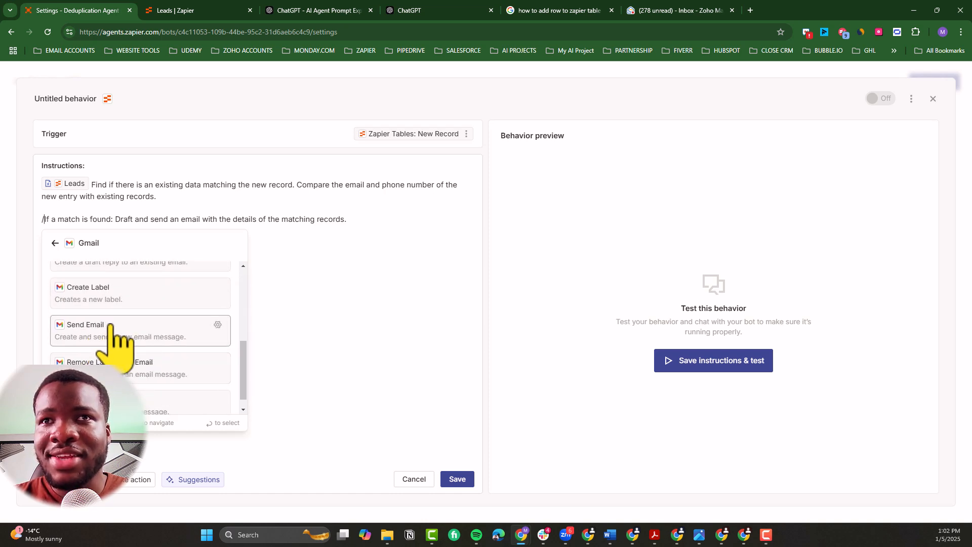
click(124, 331)
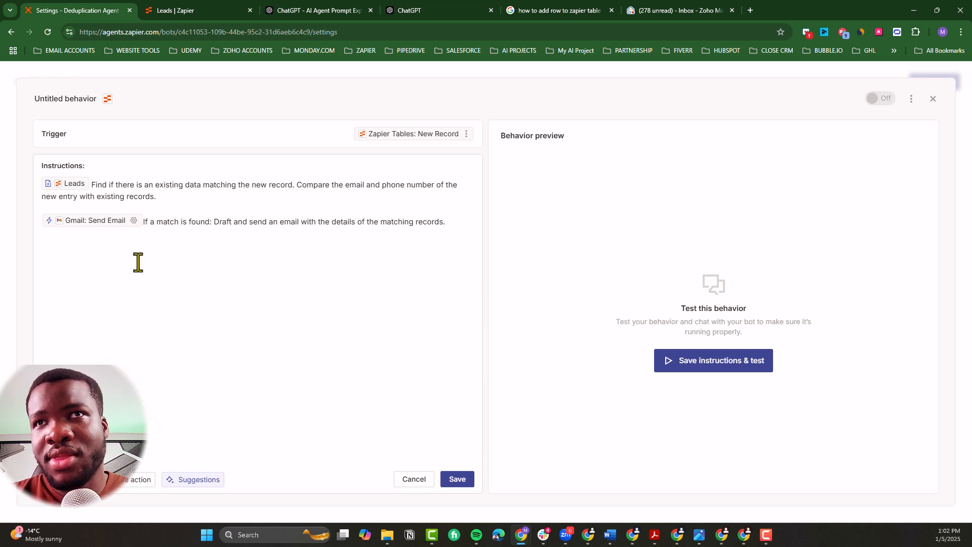
Step: Configure the Send Email action's To field with a specific value and enter the recipient's email address
click(134, 221)
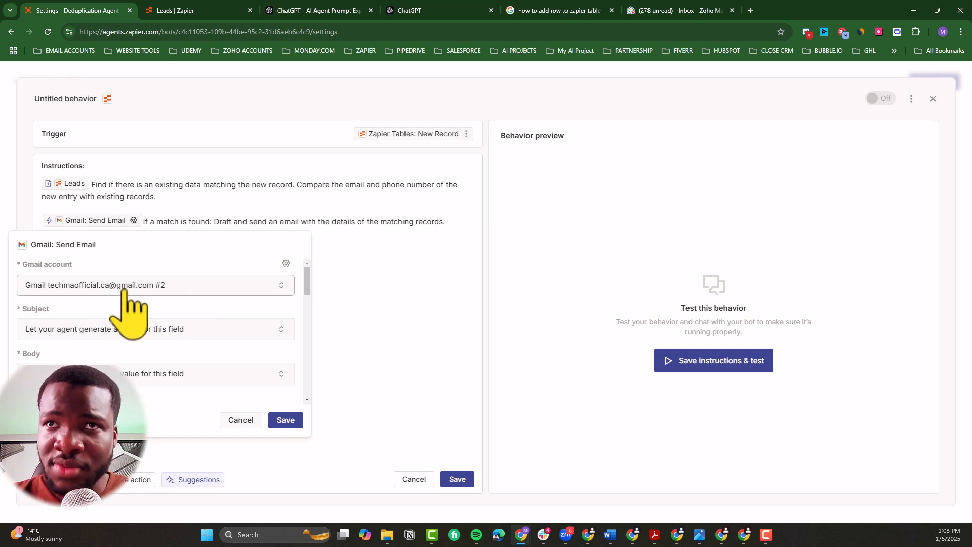
scroll(121, 308, down, 1)
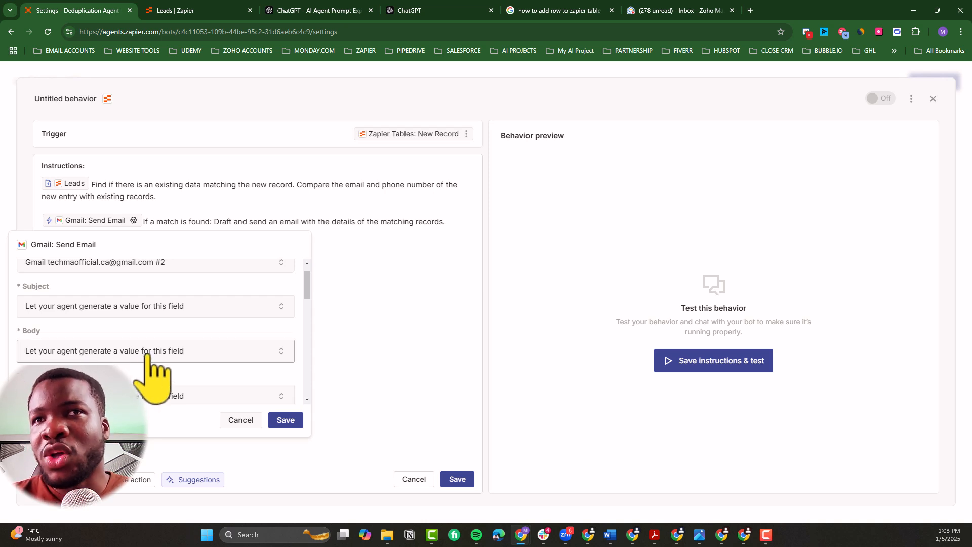
scroll(147, 353, down, 2)
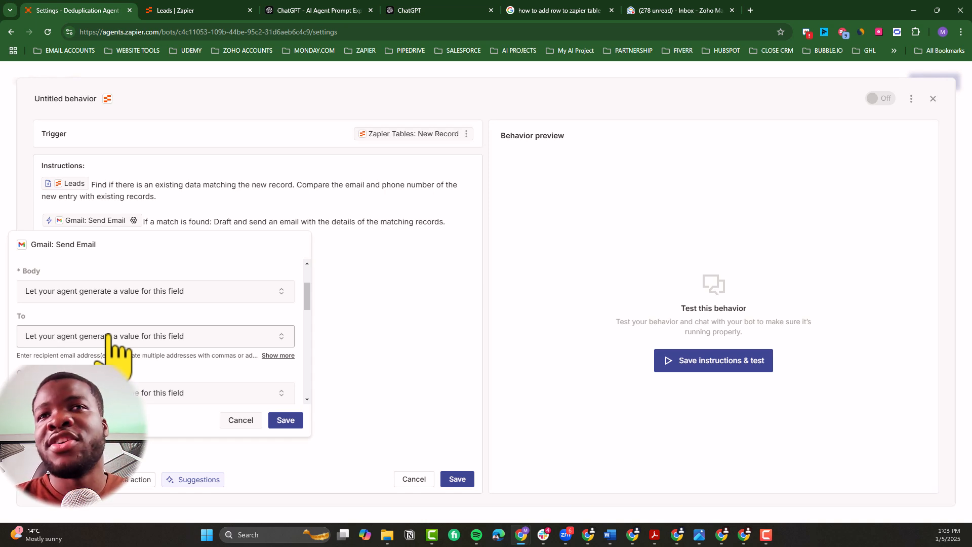
click(108, 336)
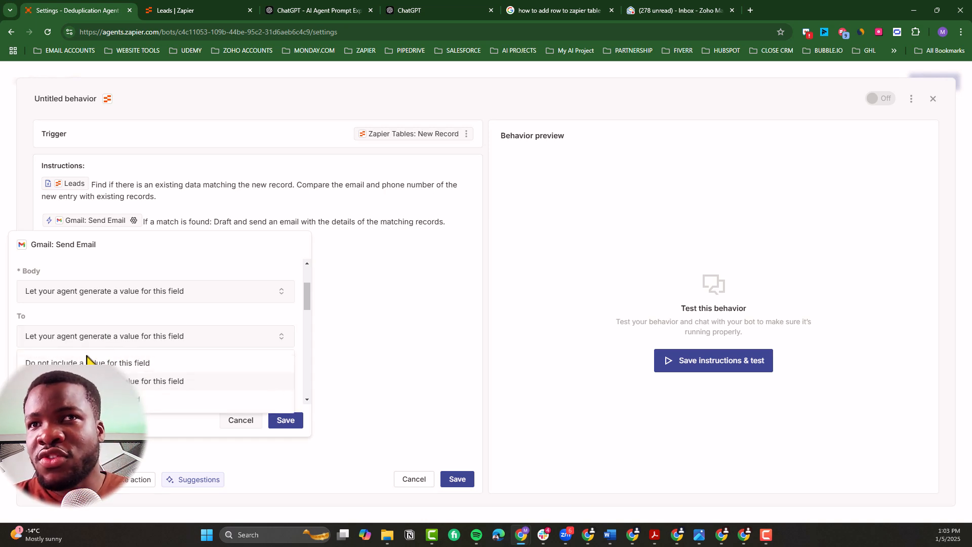
click(101, 381)
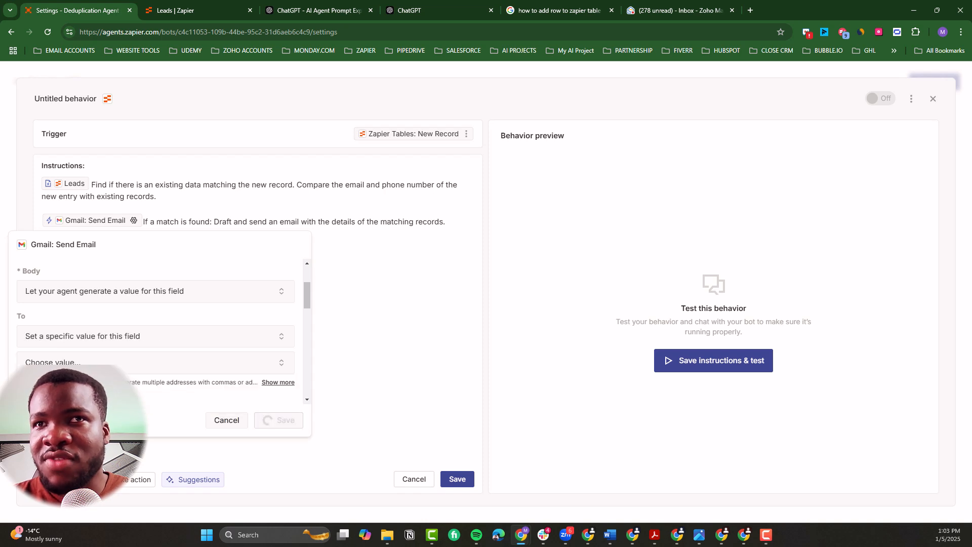
click(85, 366)
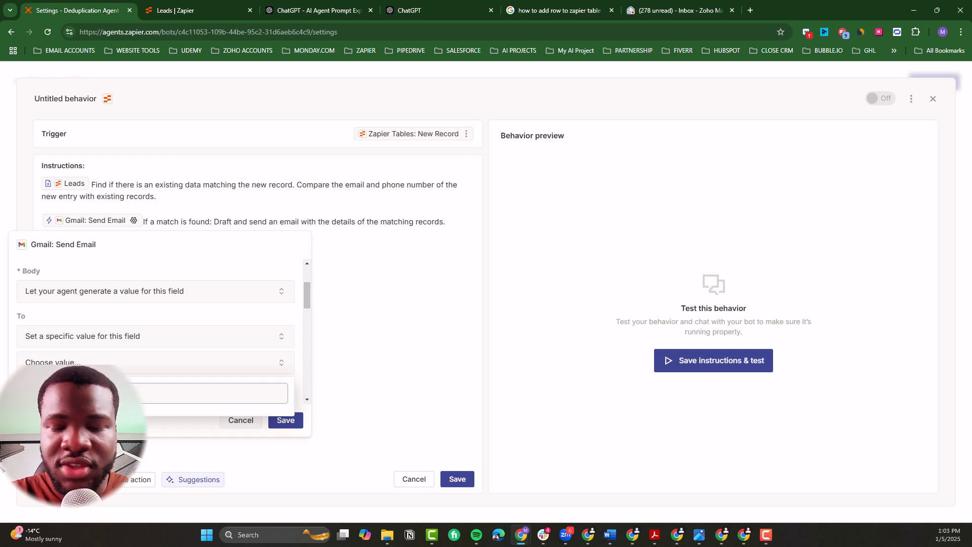
key(Return)
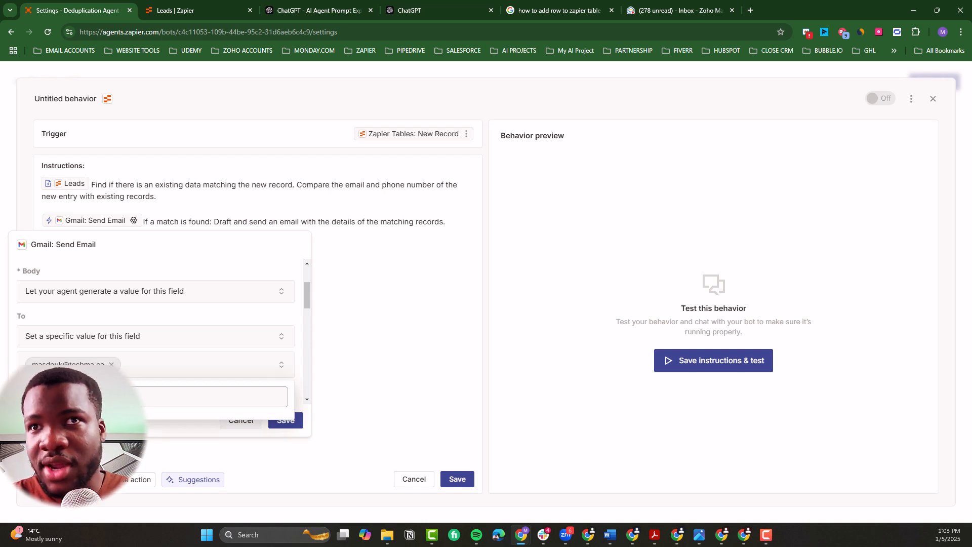
click(188, 373)
Step: Check the remaining Send Email fields, then save the action's settings and the behavior's instructions
scroll(197, 379, down, 2)
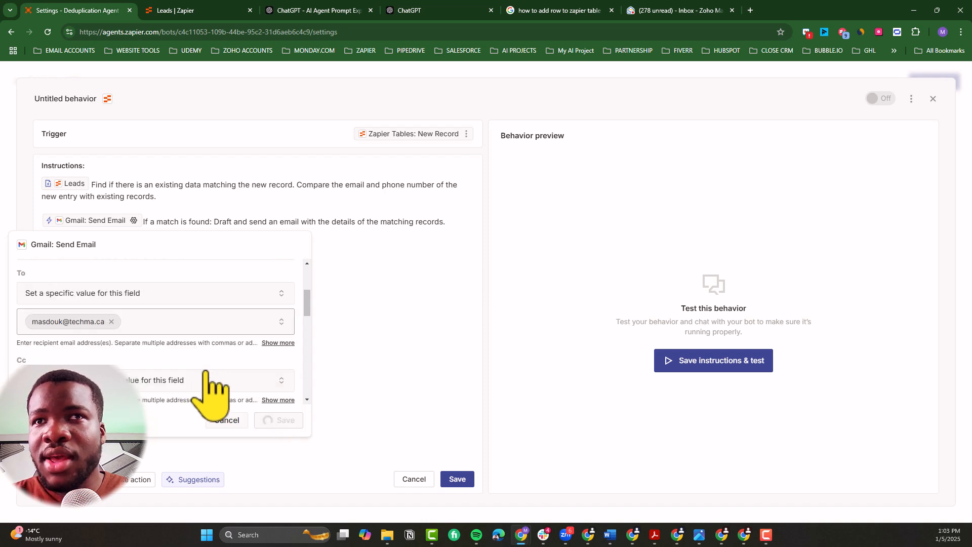
scroll(135, 350, down, 1)
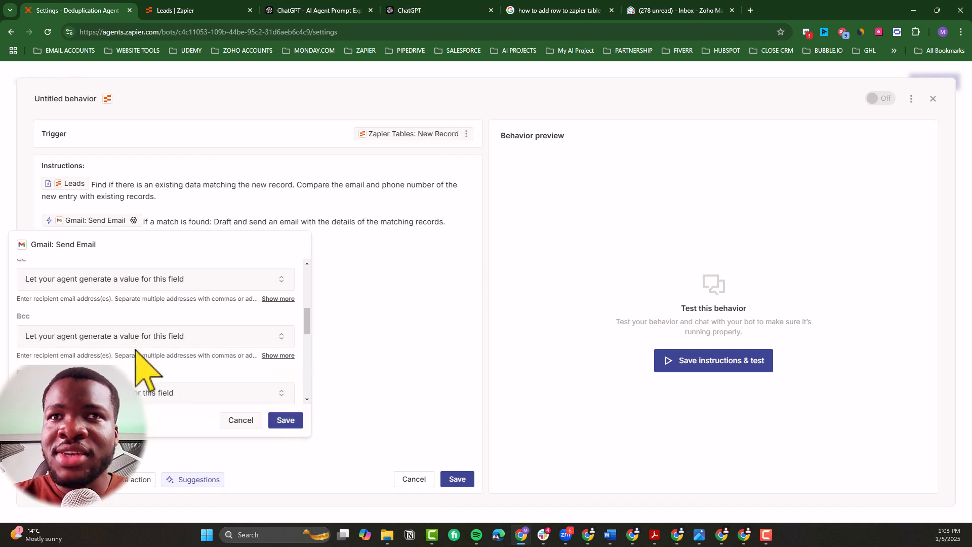
scroll(135, 349, up, 1)
scroll(135, 349, up, 1)
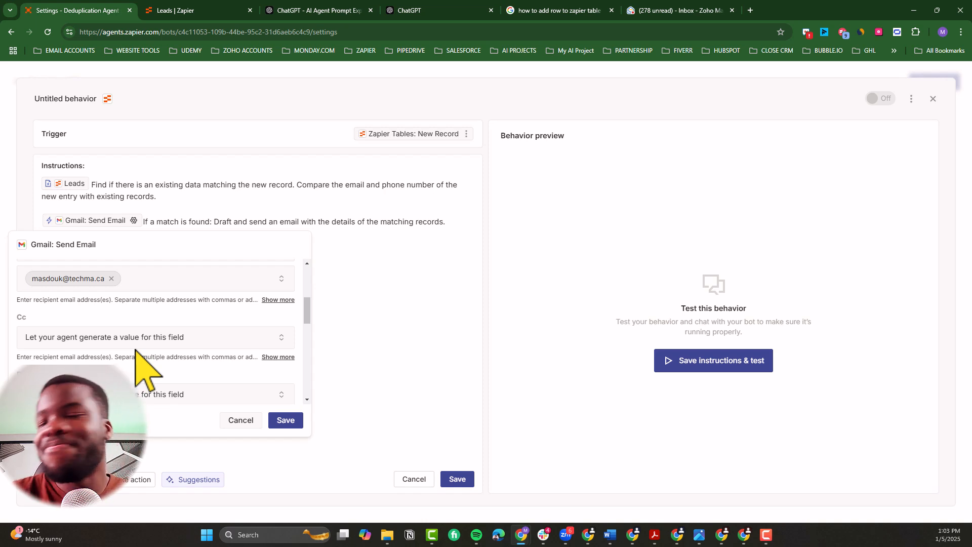
scroll(135, 349, down, 3)
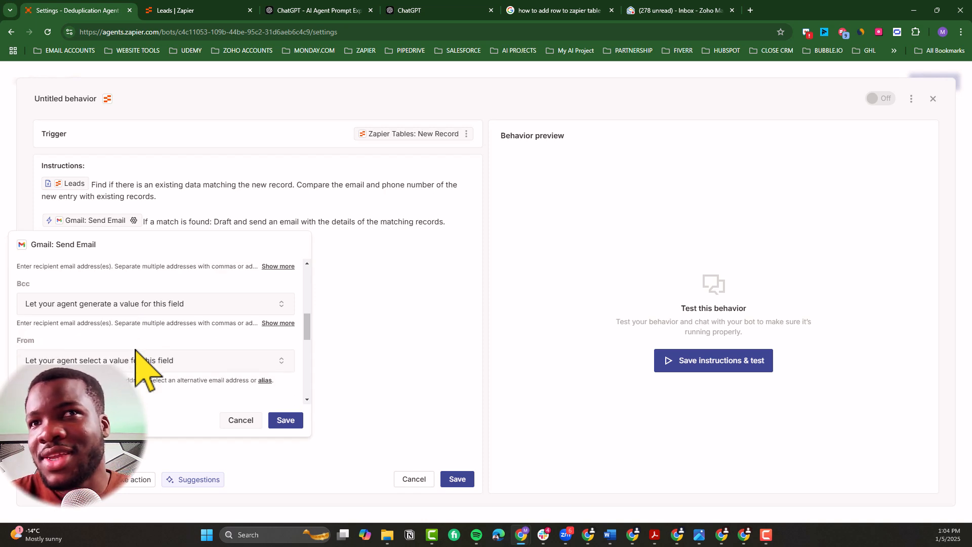
scroll(108, 340, down, 5)
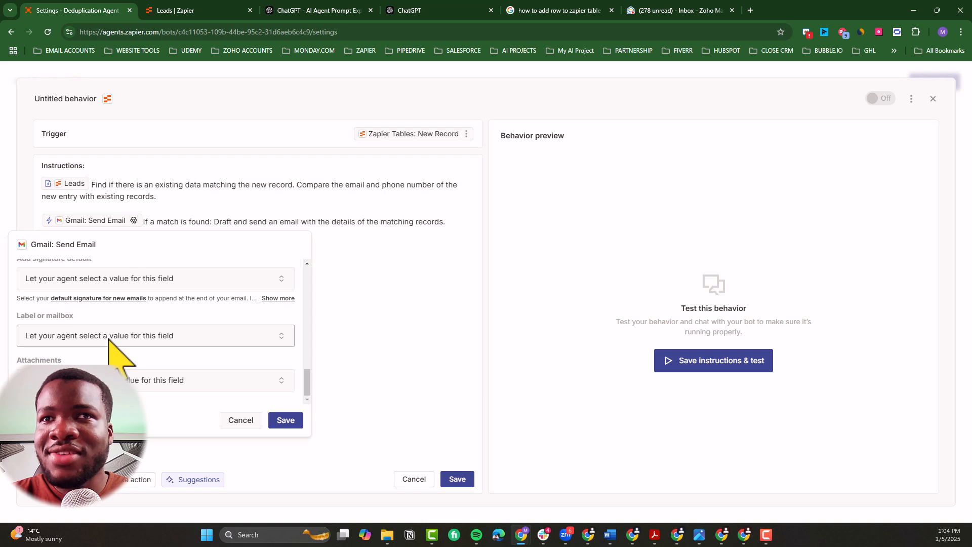
scroll(108, 340, up, 5)
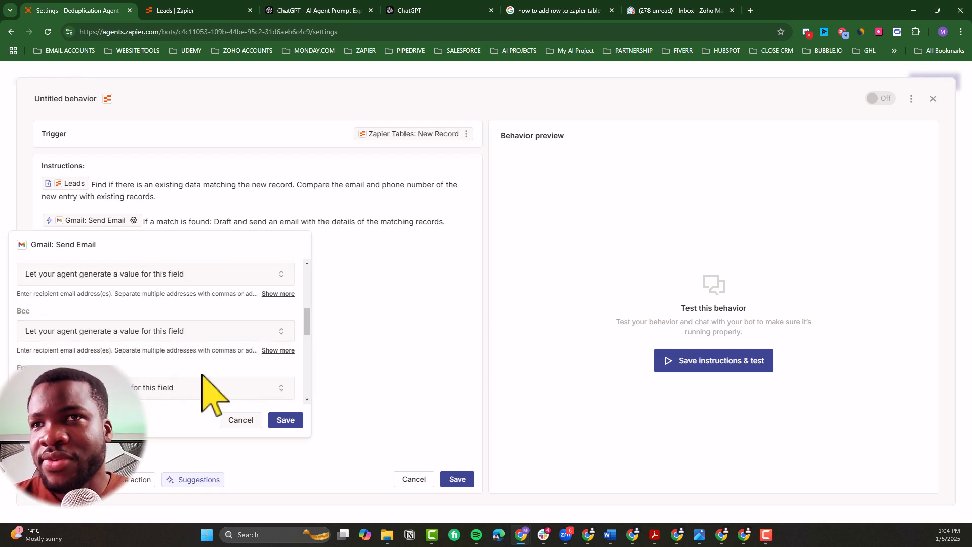
click(285, 420)
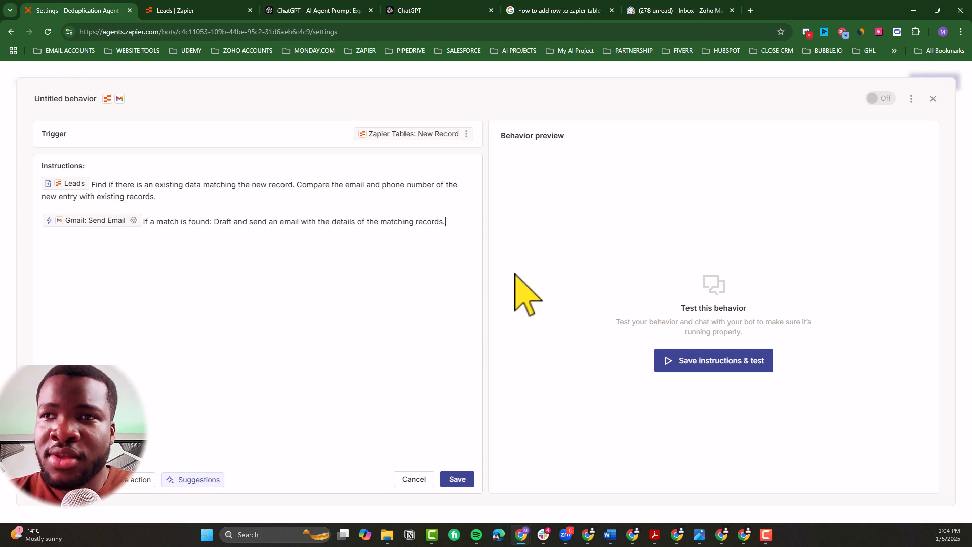
click(464, 480)
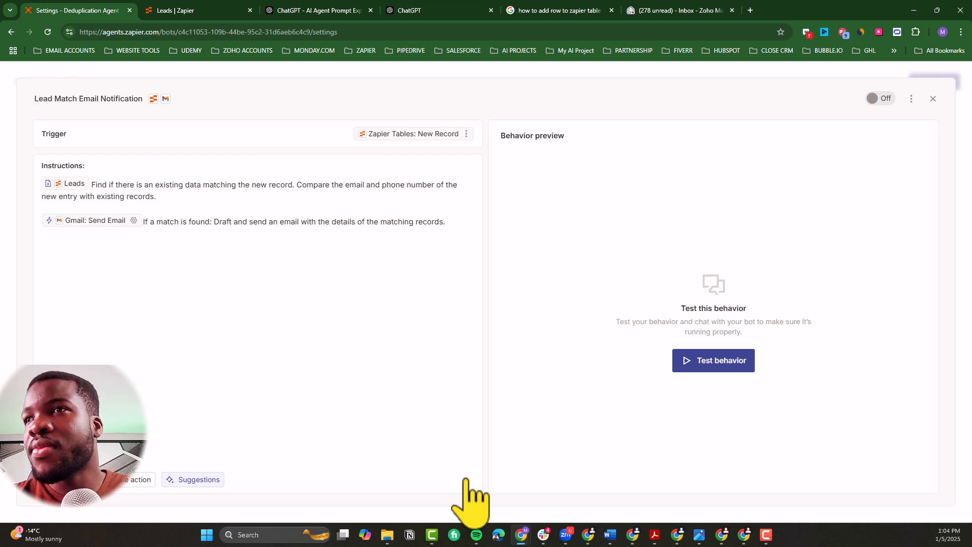
Step: Run a test of the Lead Match Email Notification behavior
click(54, 98)
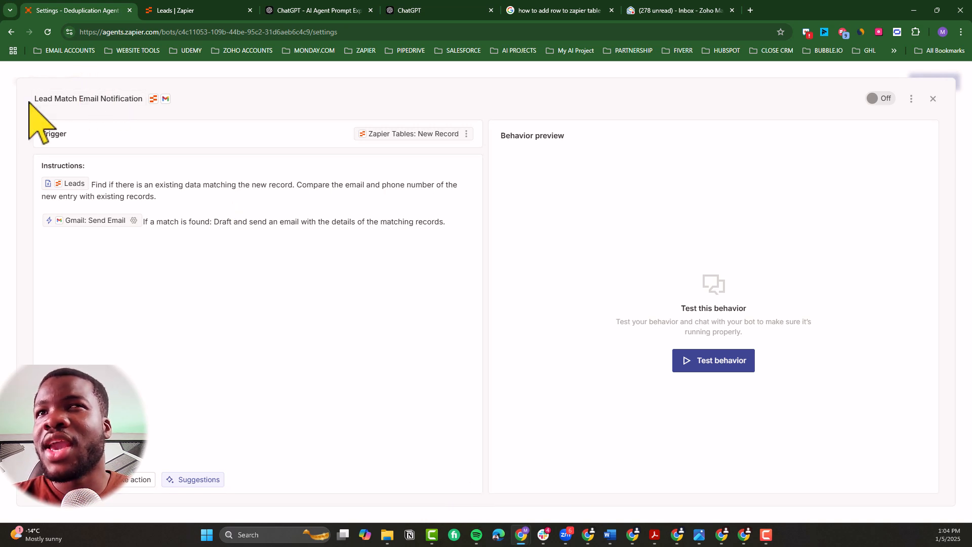
drag(29, 102, 142, 99)
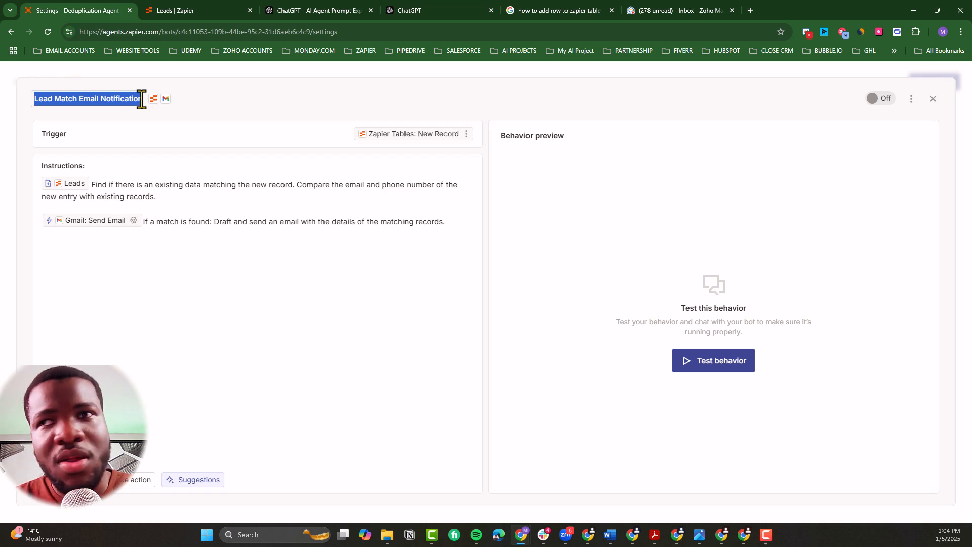
click(728, 365)
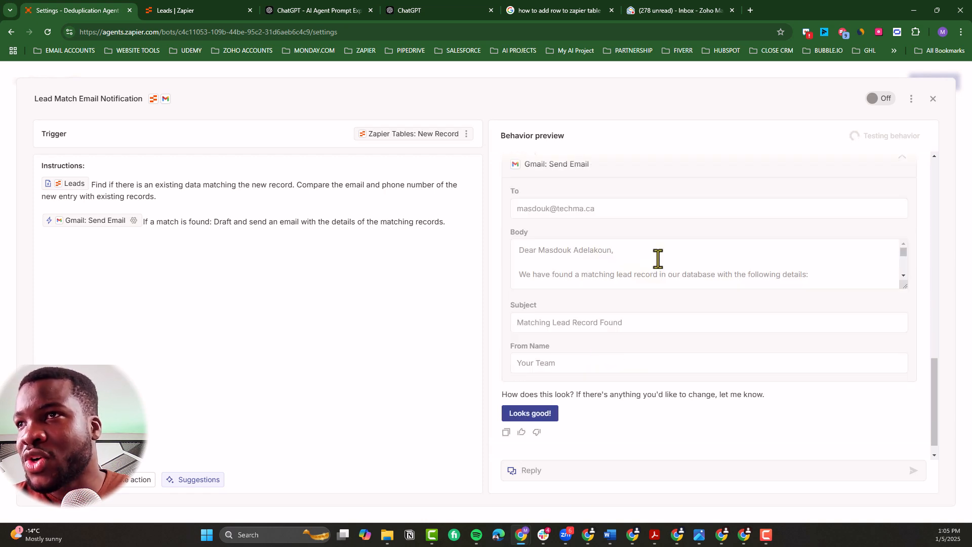
Step: Examine the test run from the record retrieval and comparison to the drafted email and its Gmail Send Email preview
scroll(655, 329, up, 5)
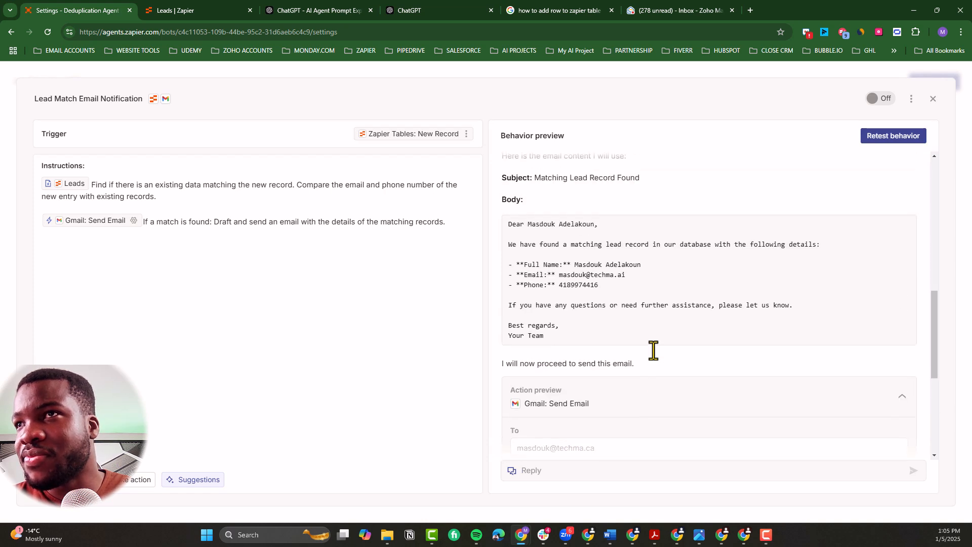
scroll(652, 350, up, 1)
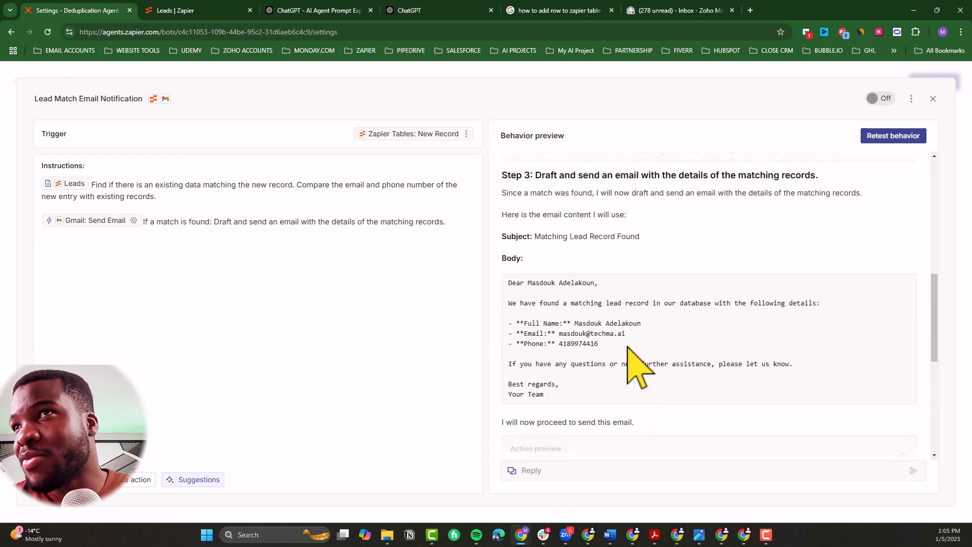
scroll(615, 317, up, 1)
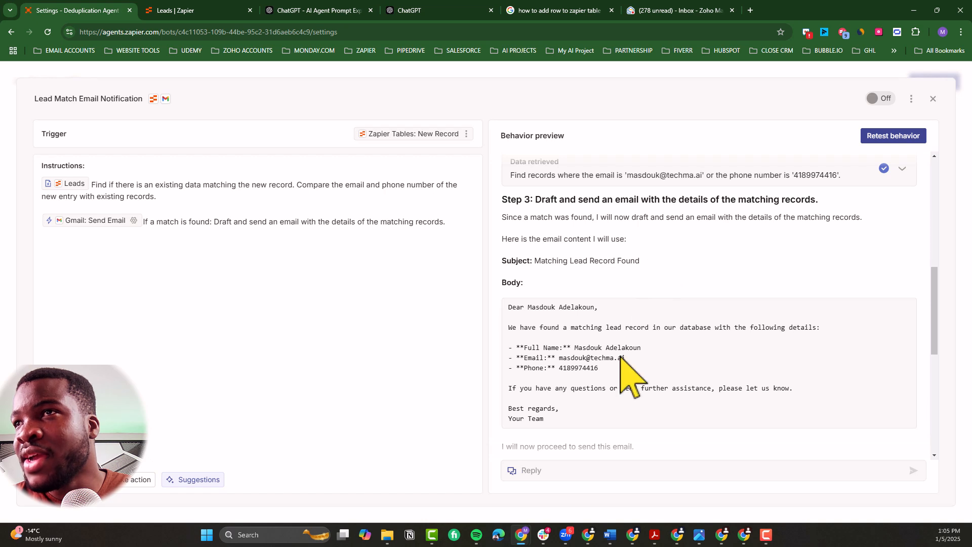
scroll(621, 356, down, 1)
scroll(613, 400, down, 3)
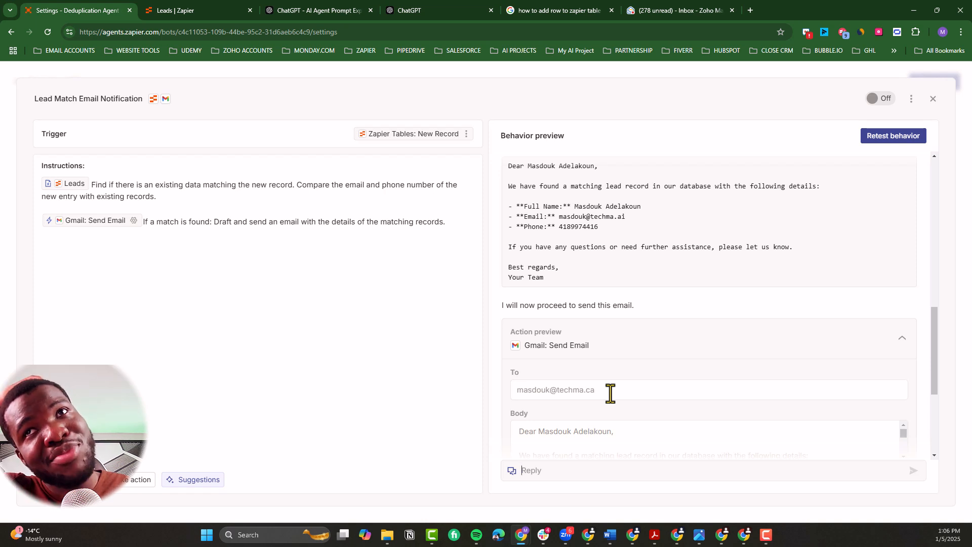
scroll(610, 394, up, 6)
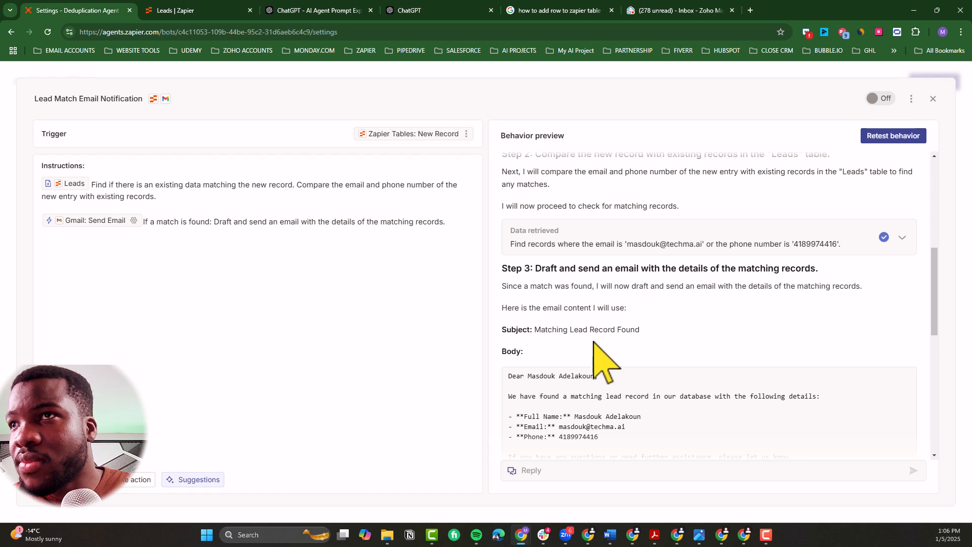
scroll(695, 298, up, 2)
scroll(694, 298, up, 3)
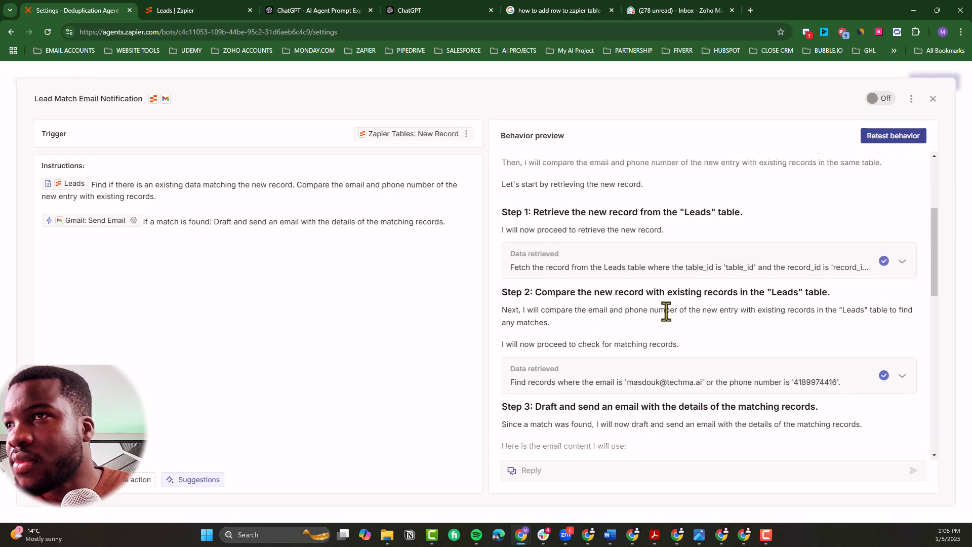
scroll(666, 310, up, 3)
scroll(666, 310, up, 3)
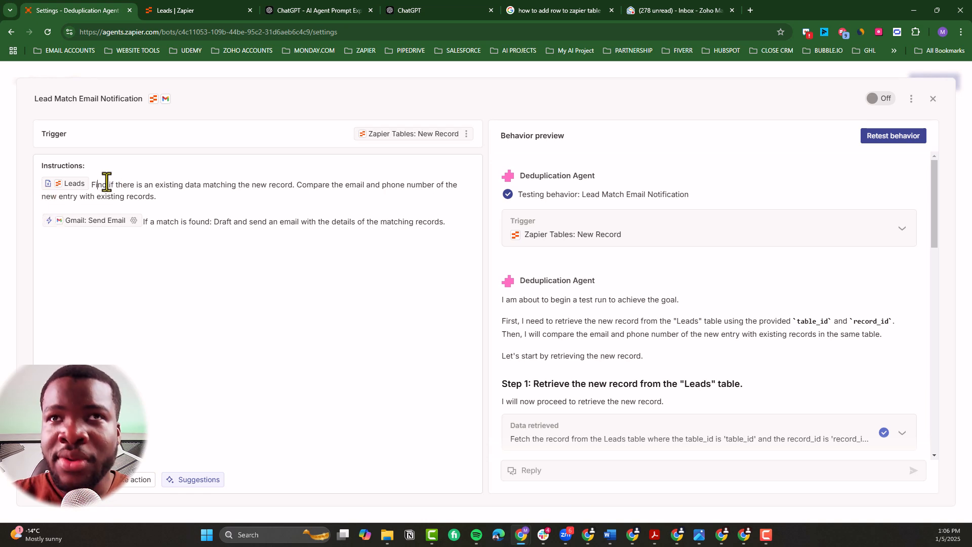
Step: Add a blank line above the Leads instruction and check the existing record in the Leads table
key(Return)
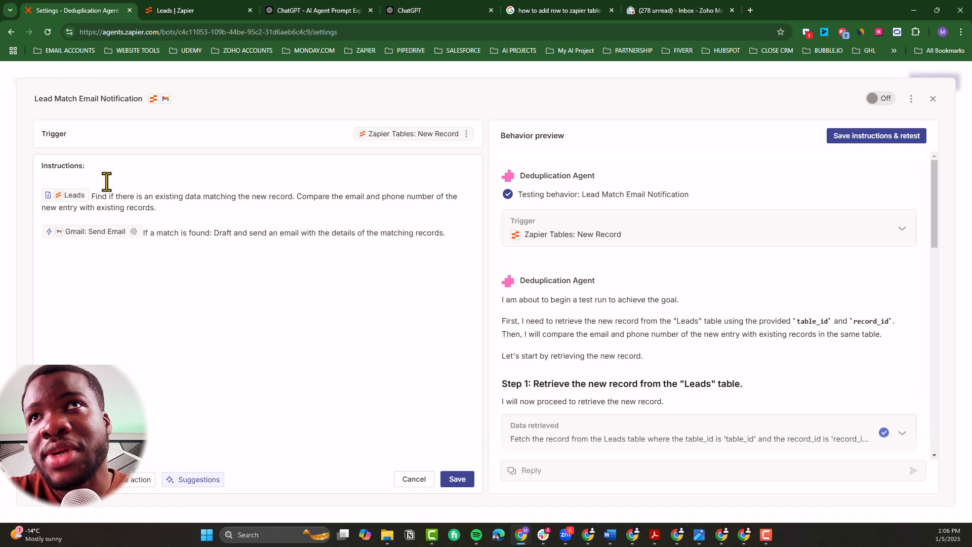
click(219, 12)
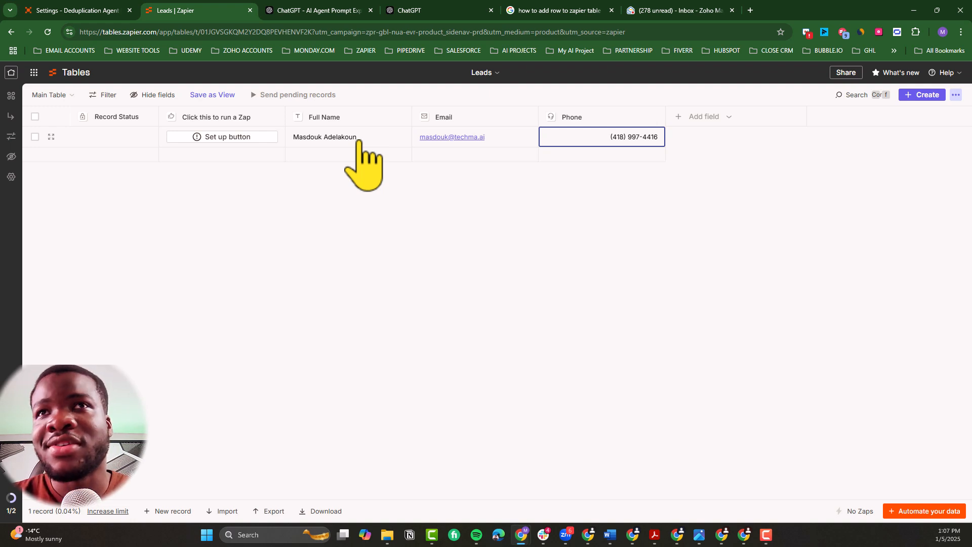
click(96, 10)
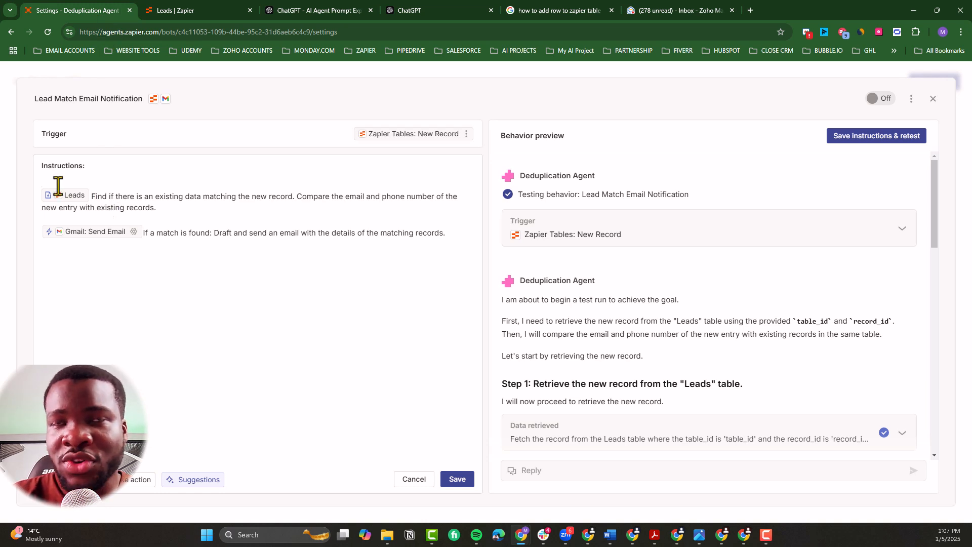
Step: Write a new first instruction: "When this is trigger, make sure to wait 1min before moveing to the next step."
key(Return)
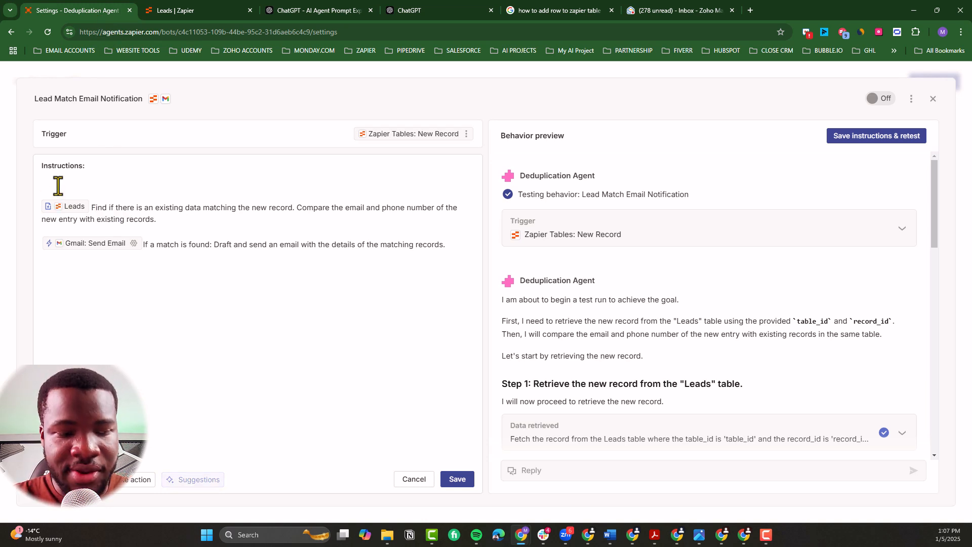
text(When)
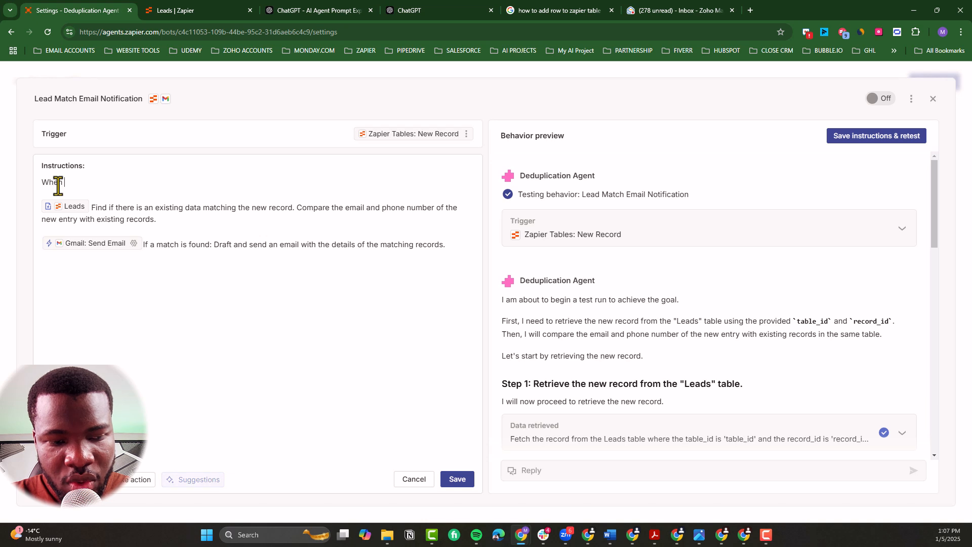
text( the)
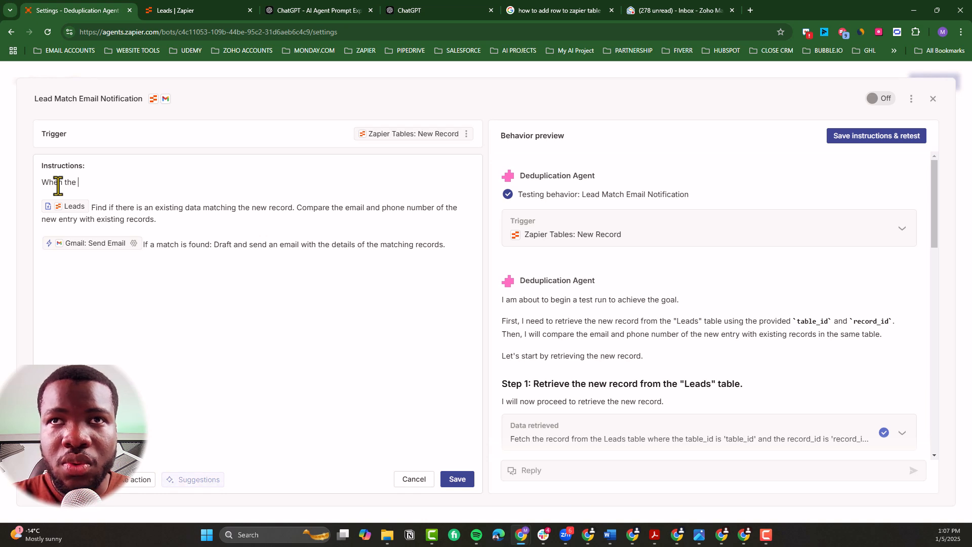
key(BackSpace)
key(BackSpace)
key(BackSpace)
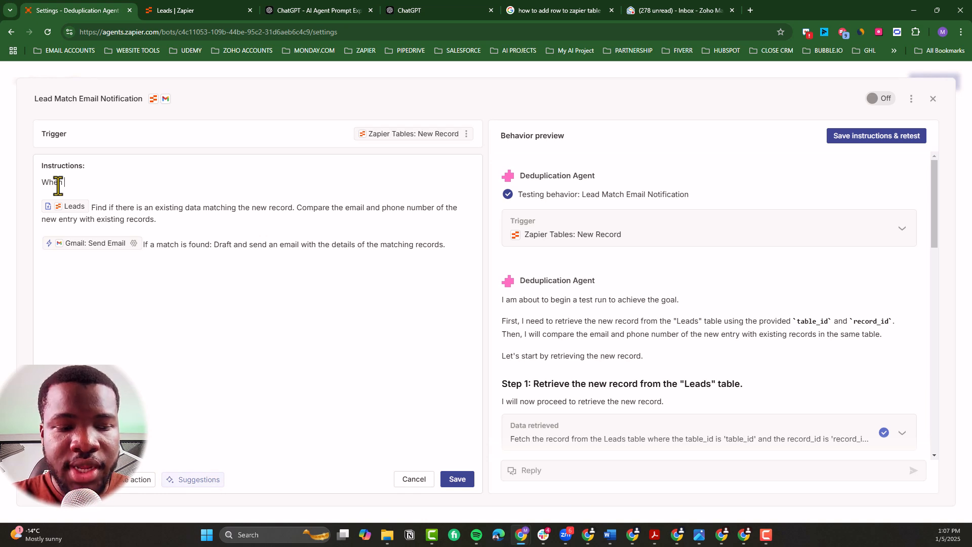
text(the )
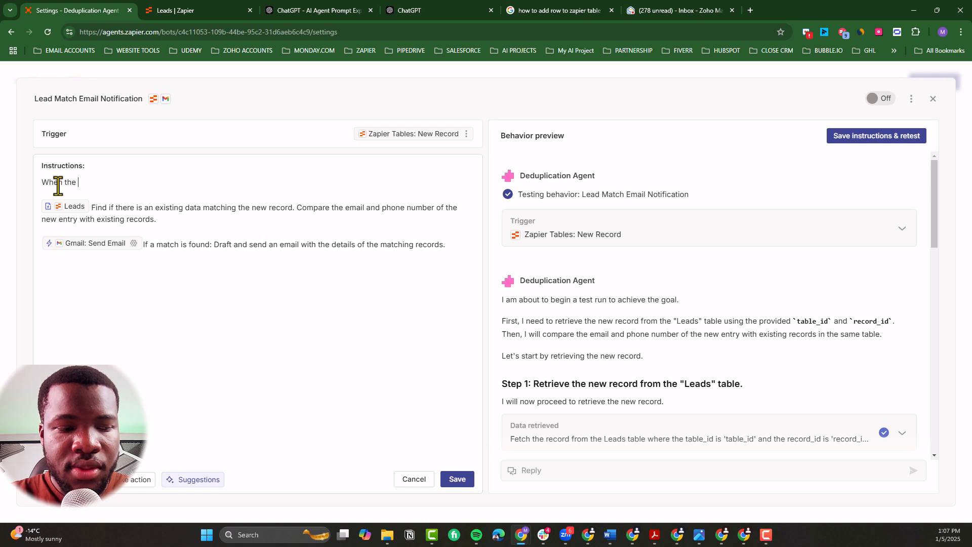
text(Agent)
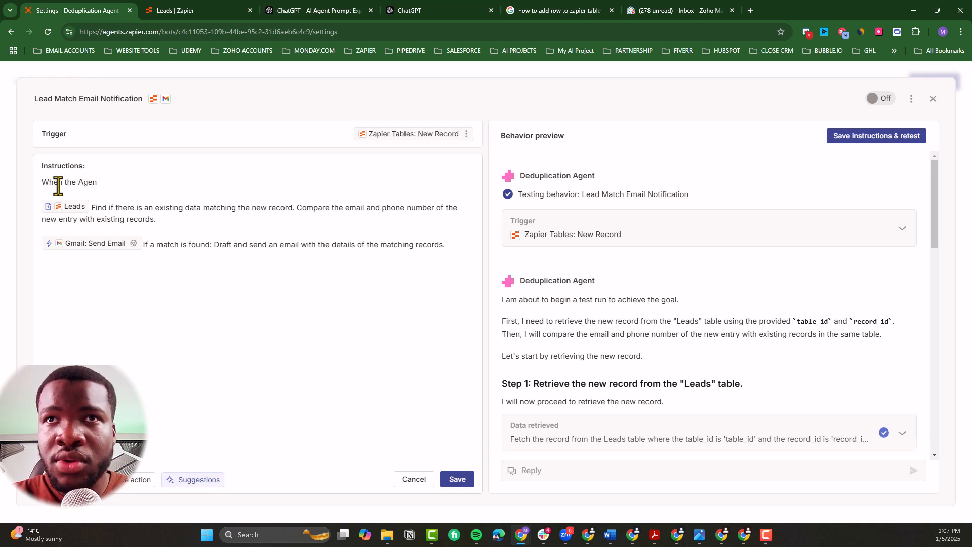
key(BackSpace)
key(BackSpace)
key(BackSpace)
key(BackSpace)
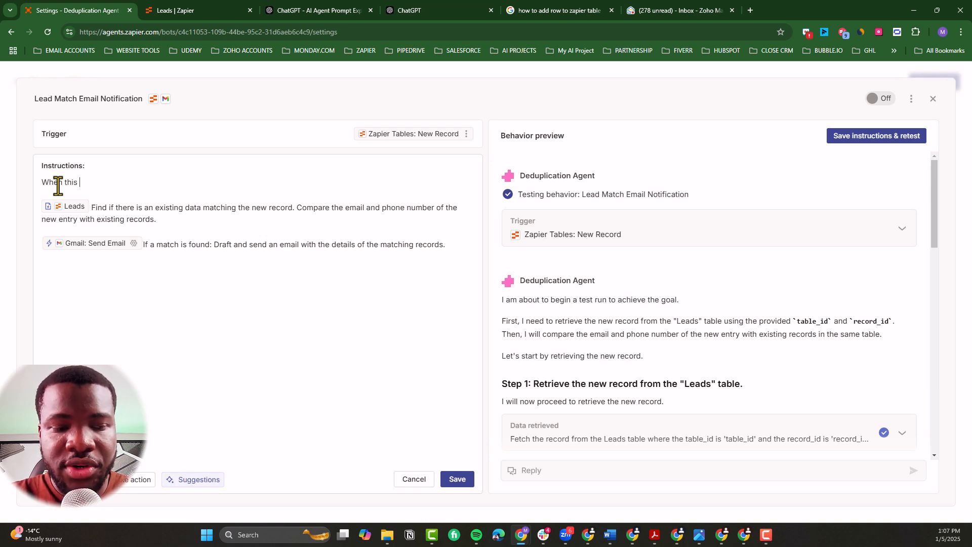
text(is trigger )
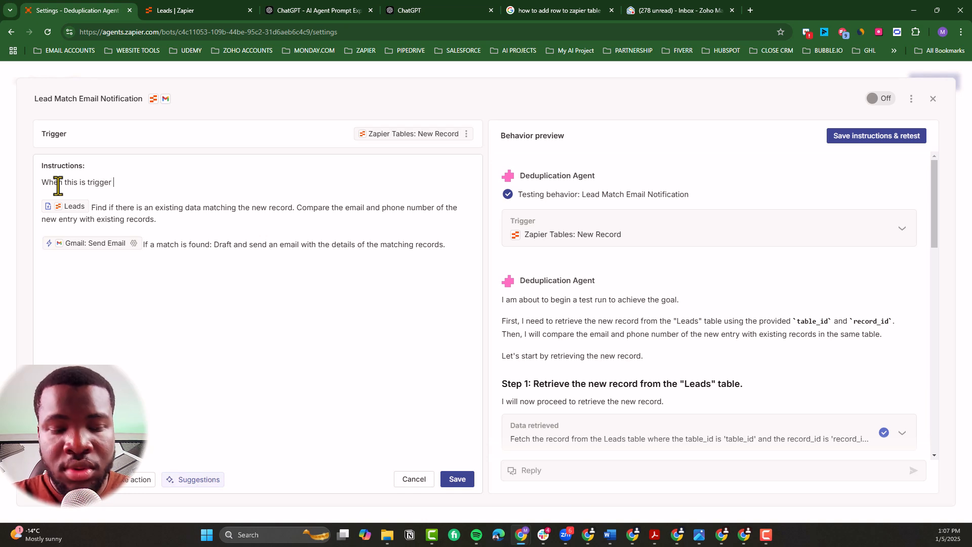
text(, make sure )
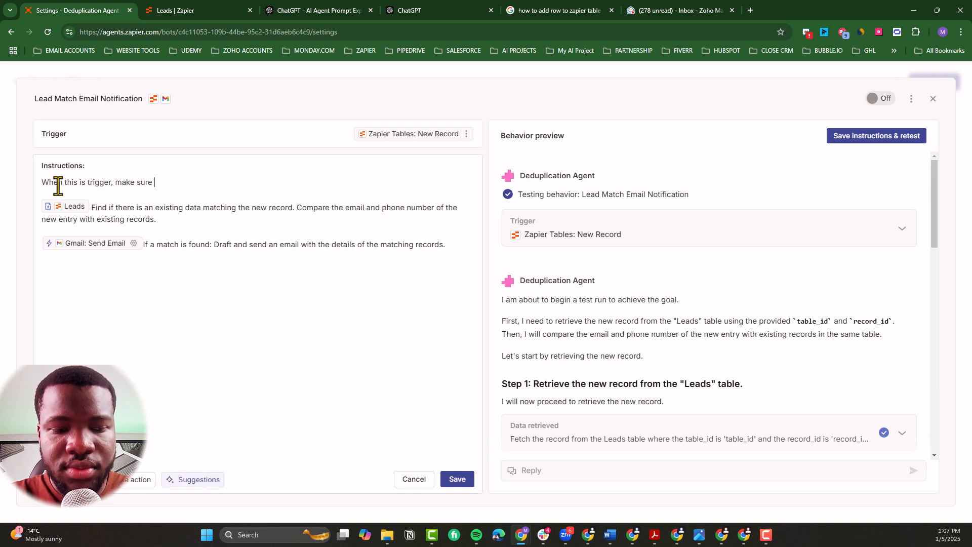
text(to wait)
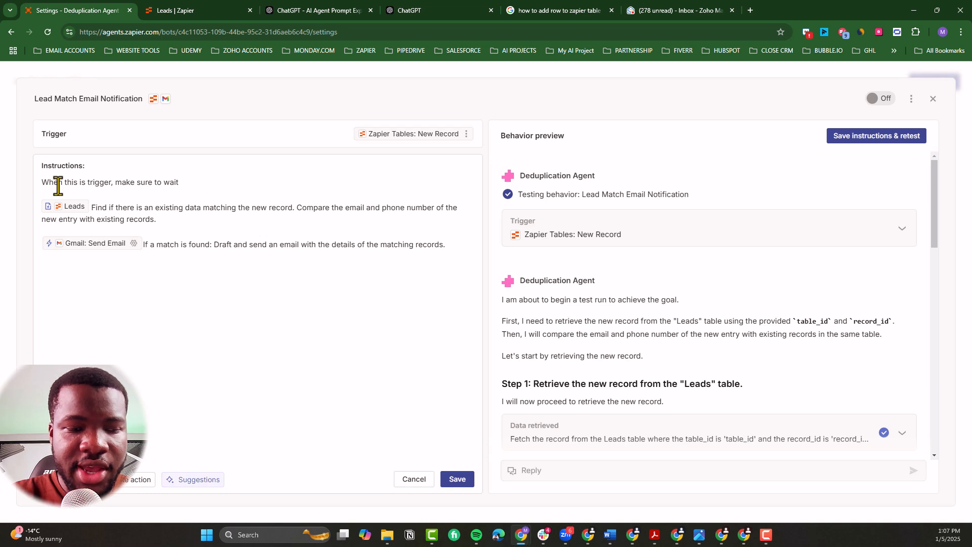
text( for)
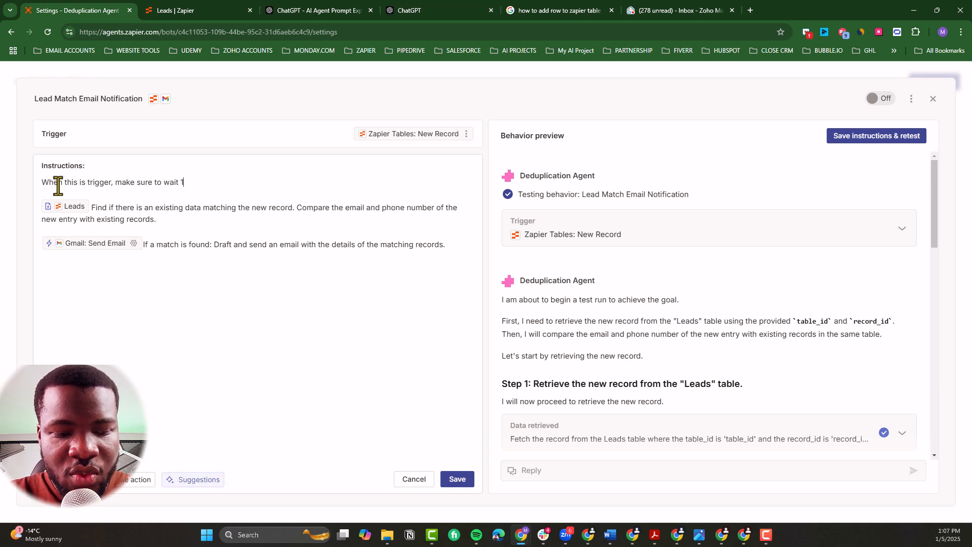
key(BackSpace)
key(BackSpace)
key(BackSpace)
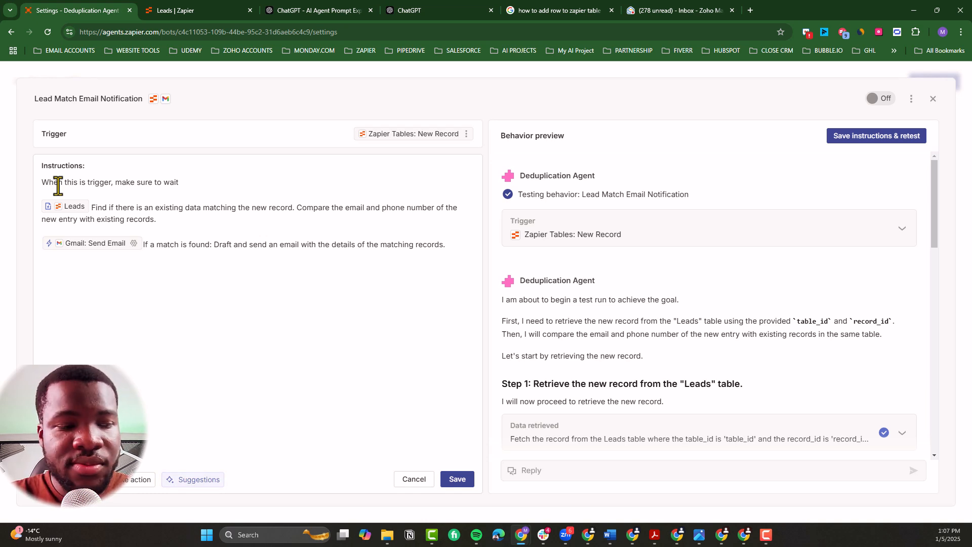
text(1min )
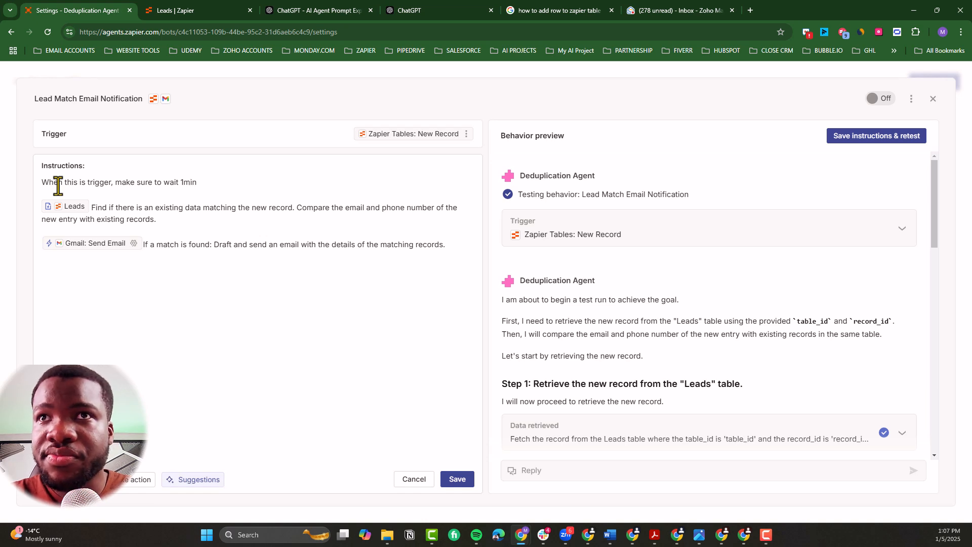
text(before )
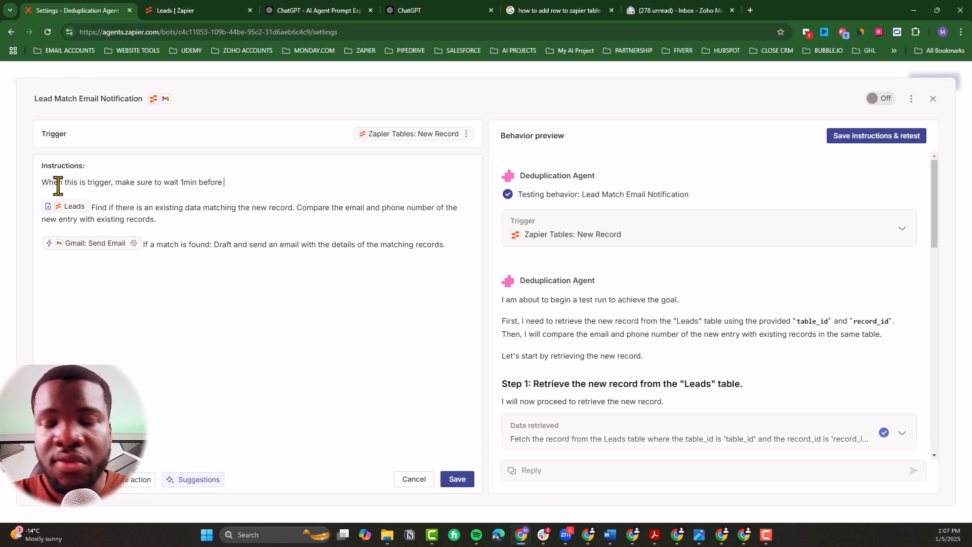
text(moveing to th)
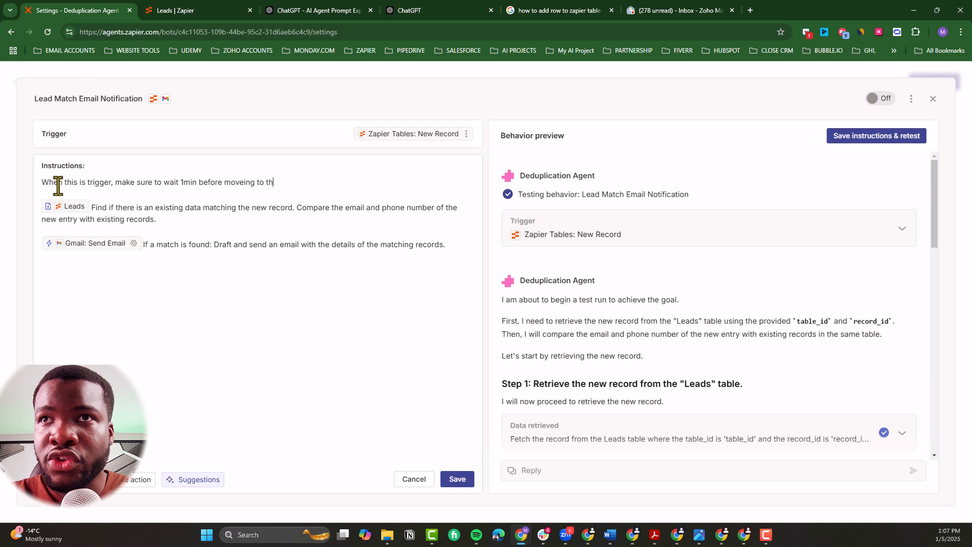
text(e next ste)
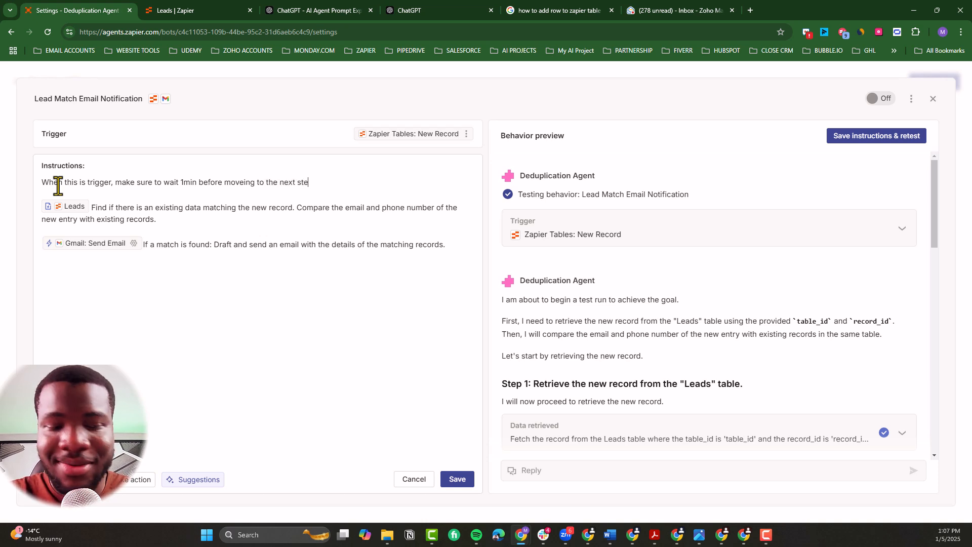
text(p.)
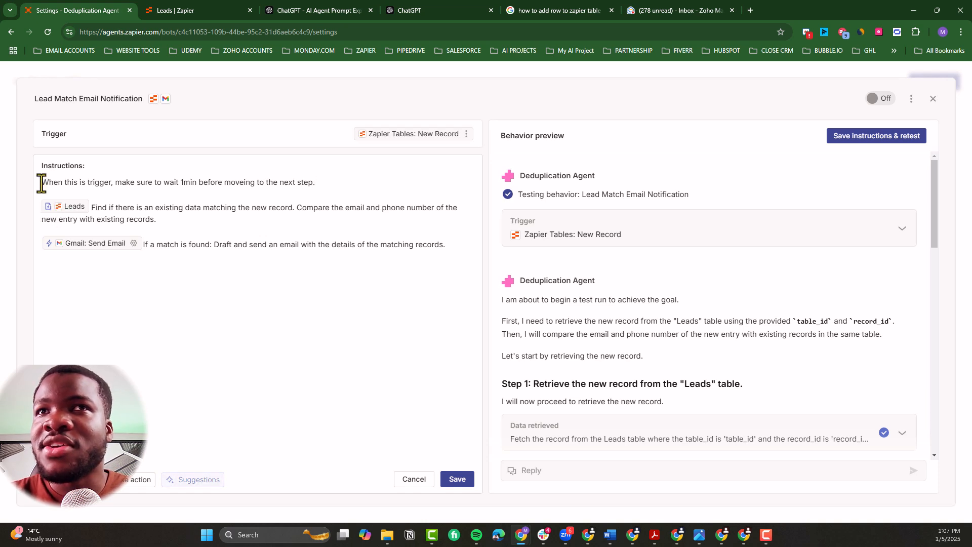
Step: Insert the Delay by Zapier Delay For action in front of the new wait instruction
text(/)
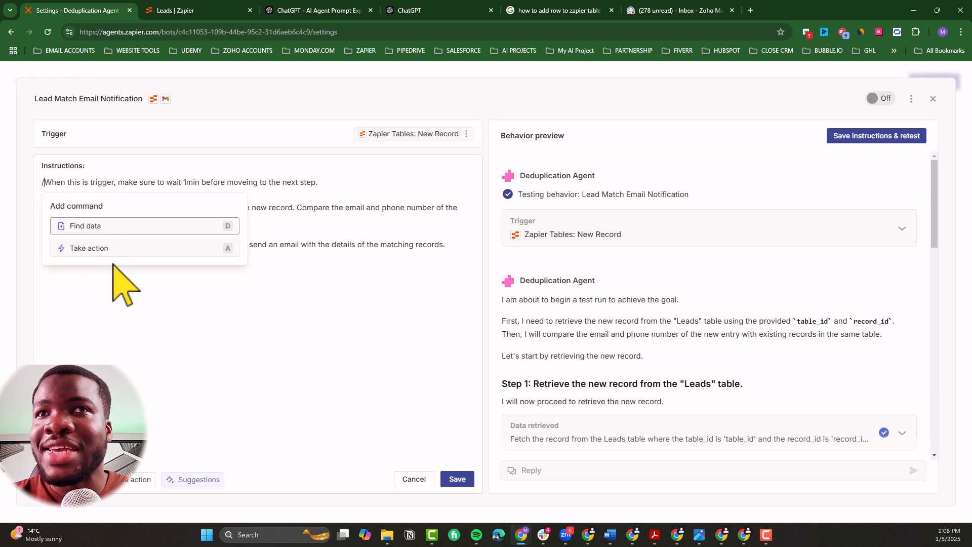
click(133, 251)
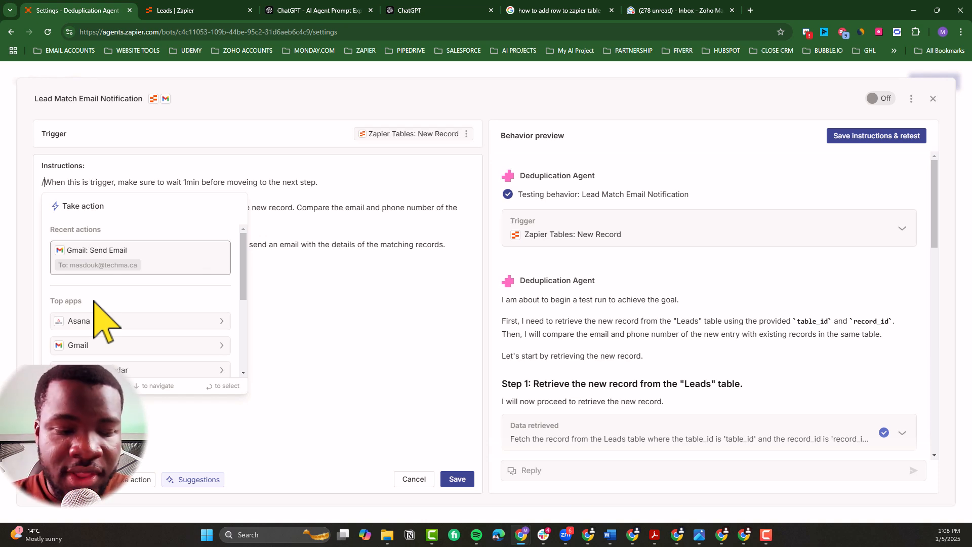
text(delay)
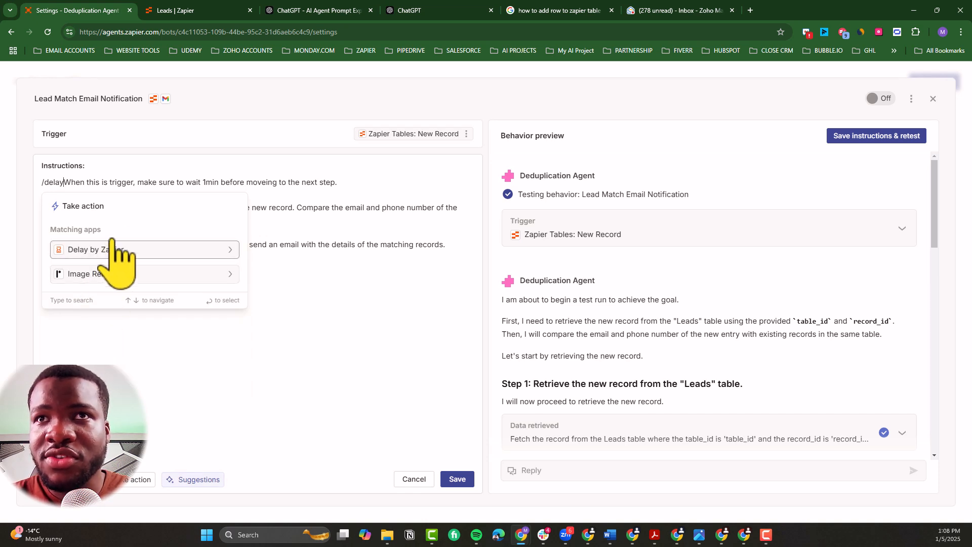
click(125, 250)
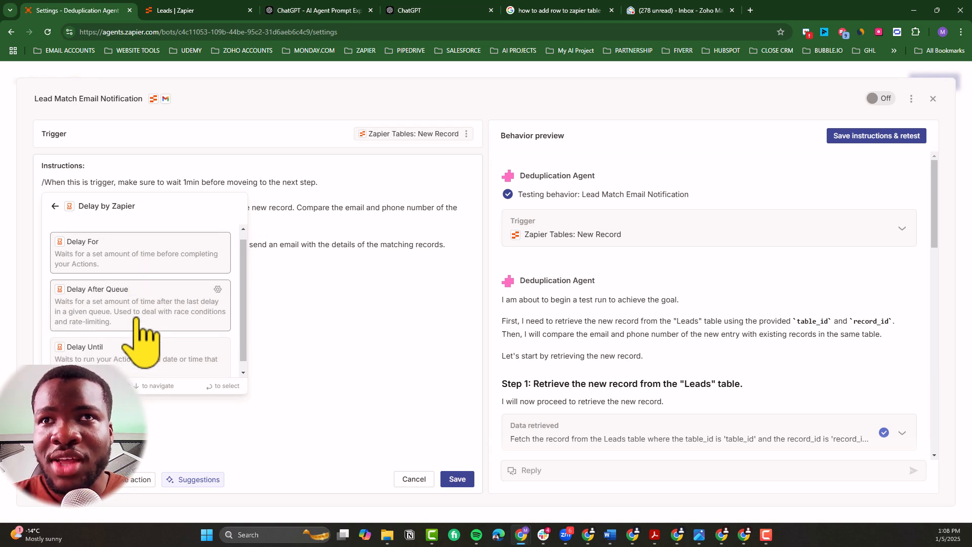
click(136, 271)
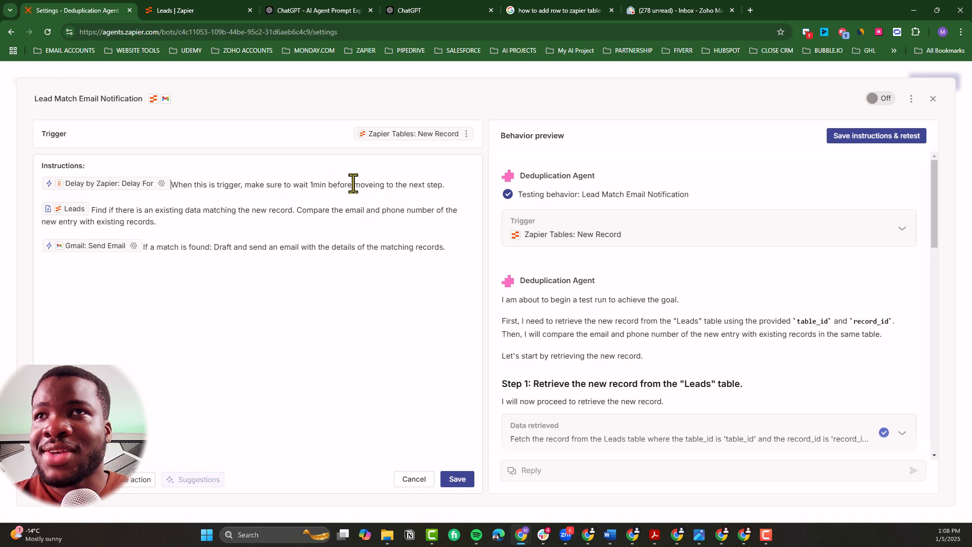
Step: Set the Delay For action's time value to a specific value of 1
click(161, 184)
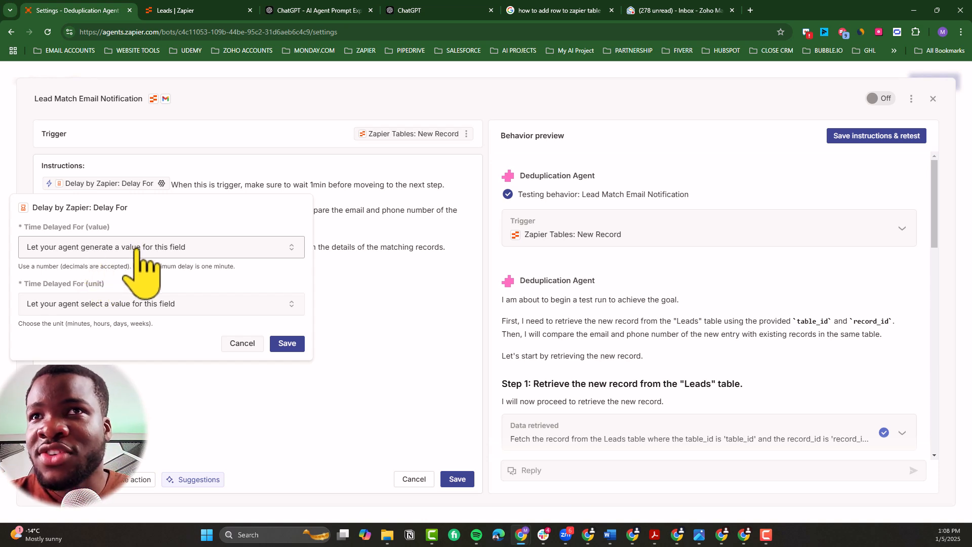
click(155, 247)
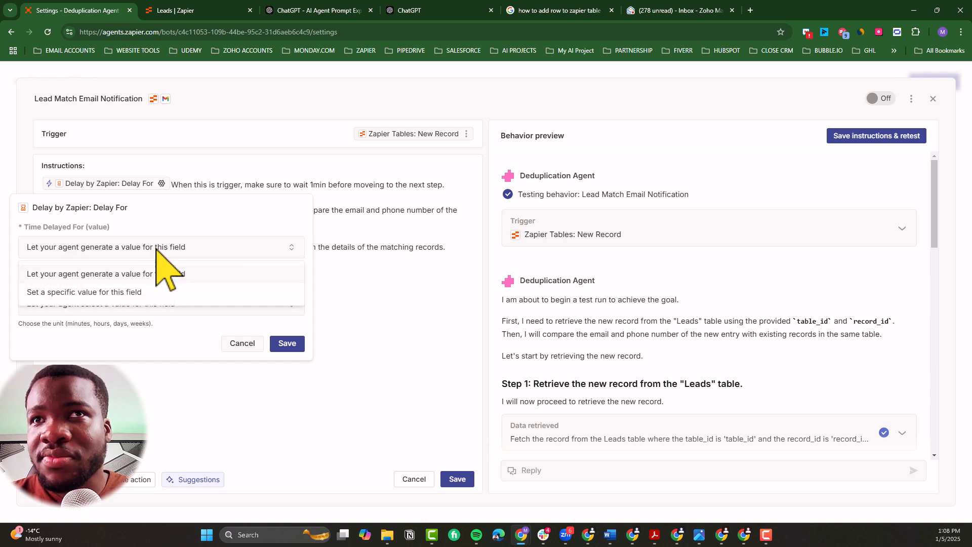
click(77, 294)
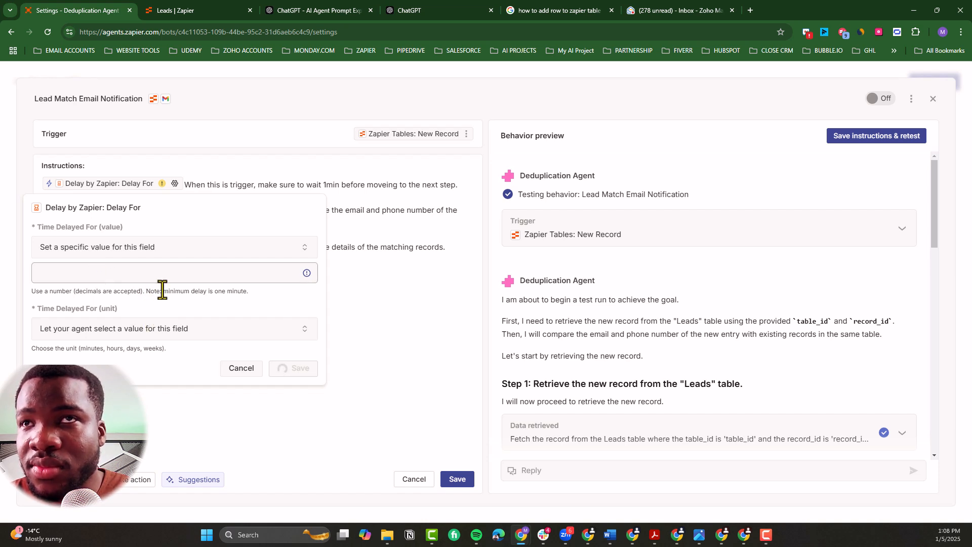
text(1)
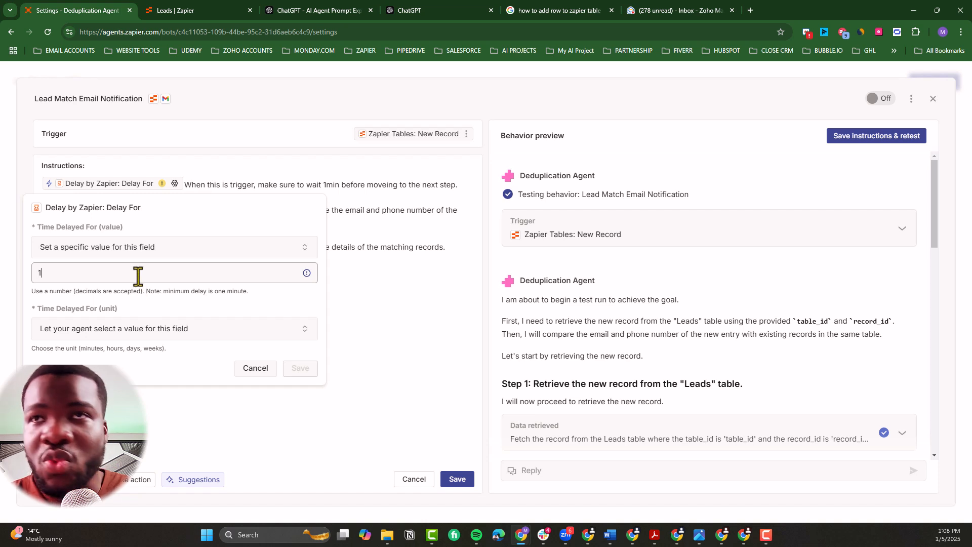
drag(253, 292, 198, 294)
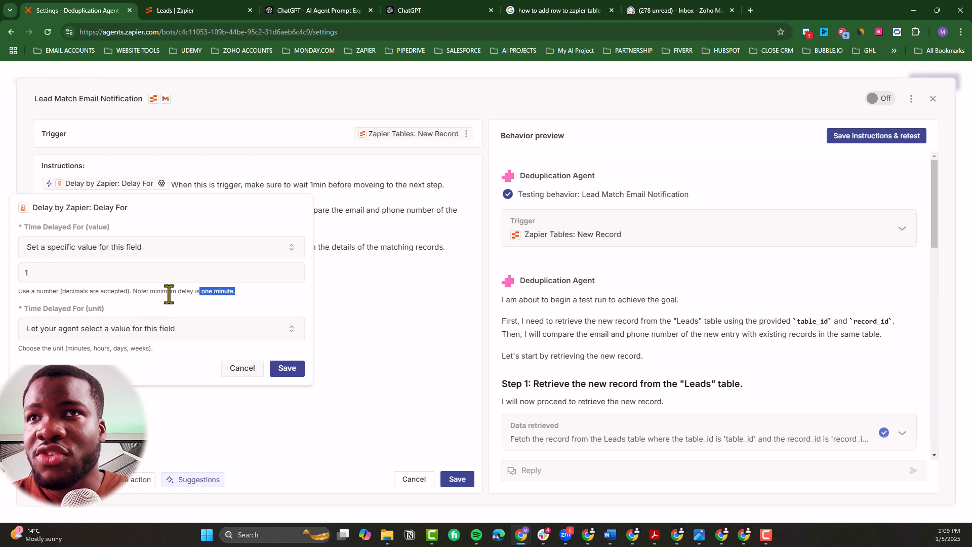
click(150, 329)
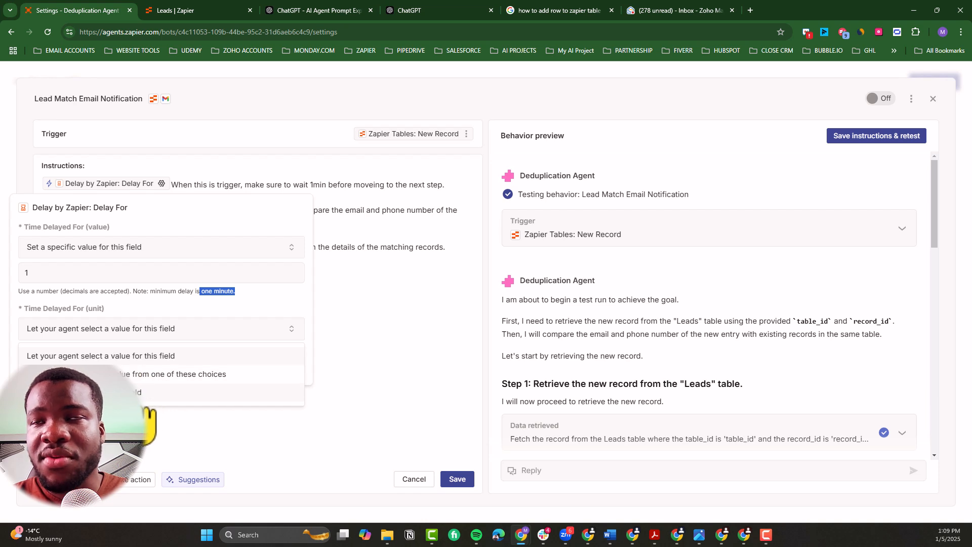
click(148, 392)
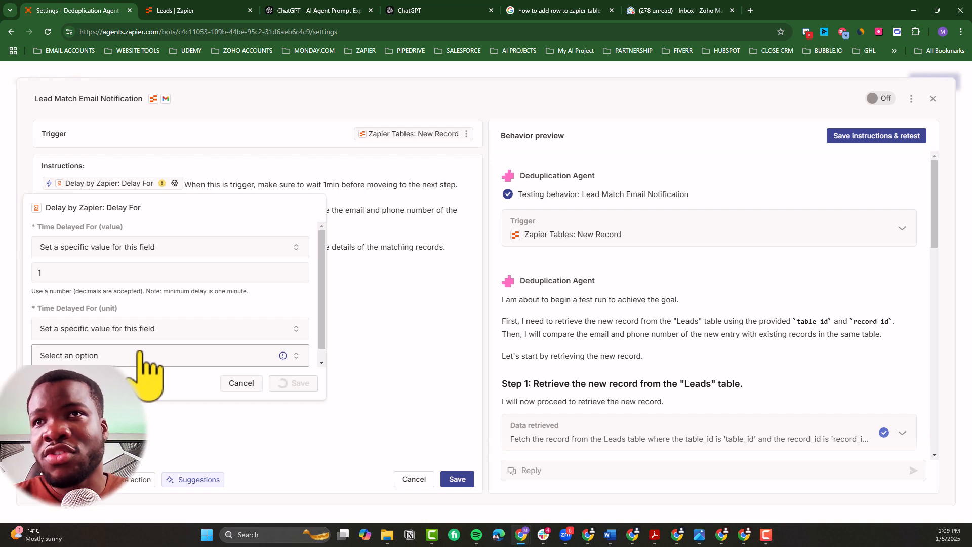
click(128, 335)
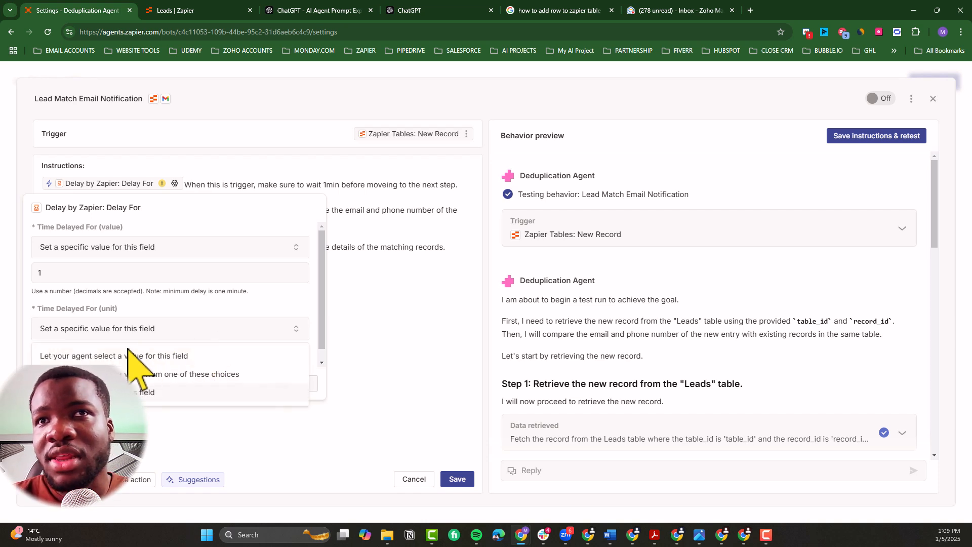
click(105, 361)
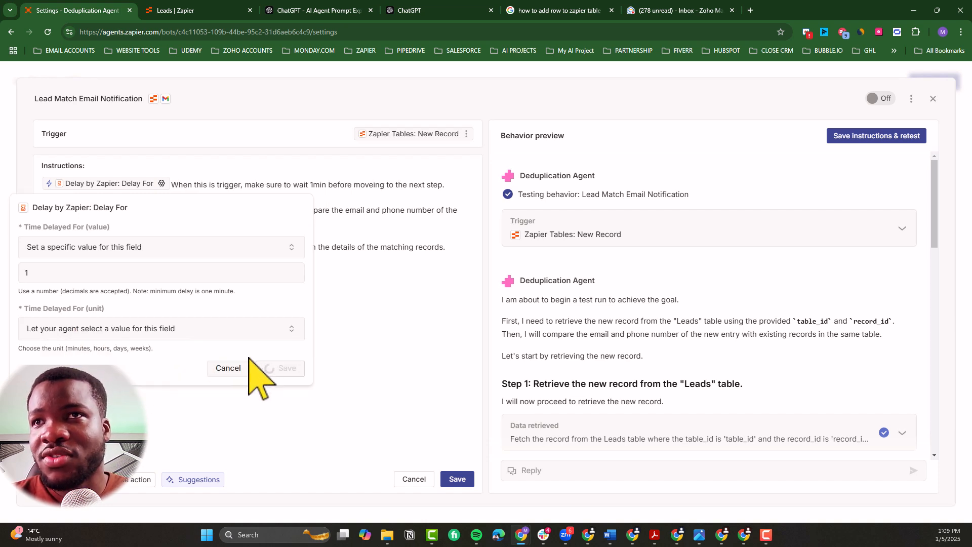
Step: Save the Delay For settings and the behavior's updated instructions
click(295, 368)
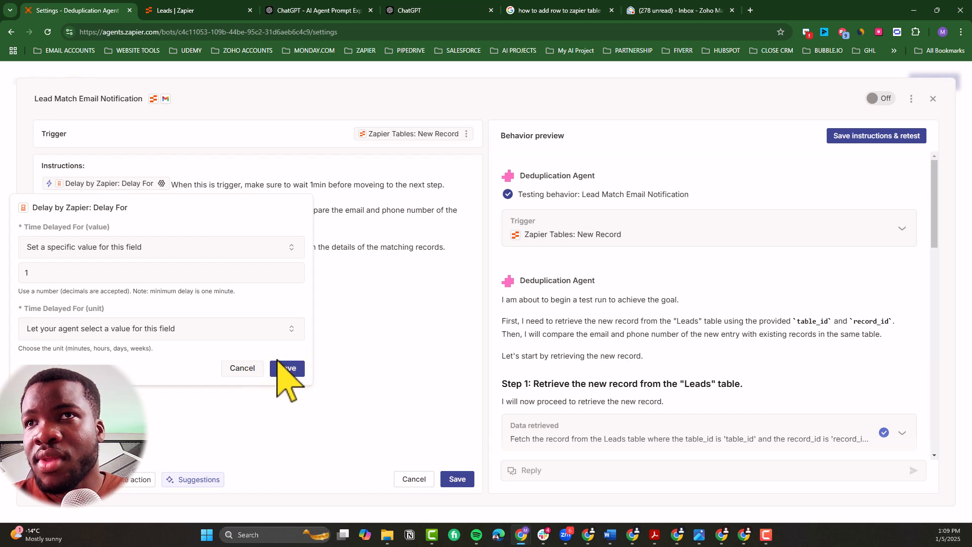
click(284, 367)
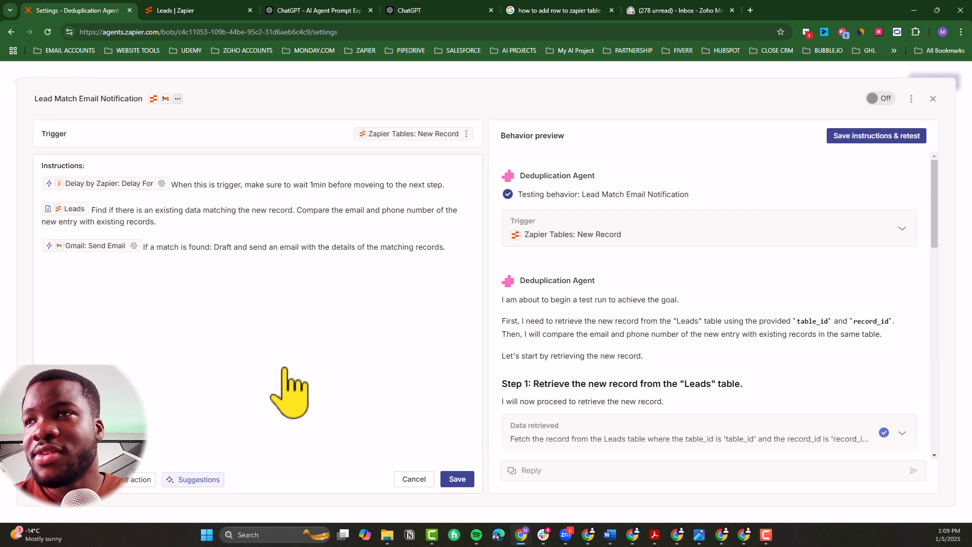
click(457, 479)
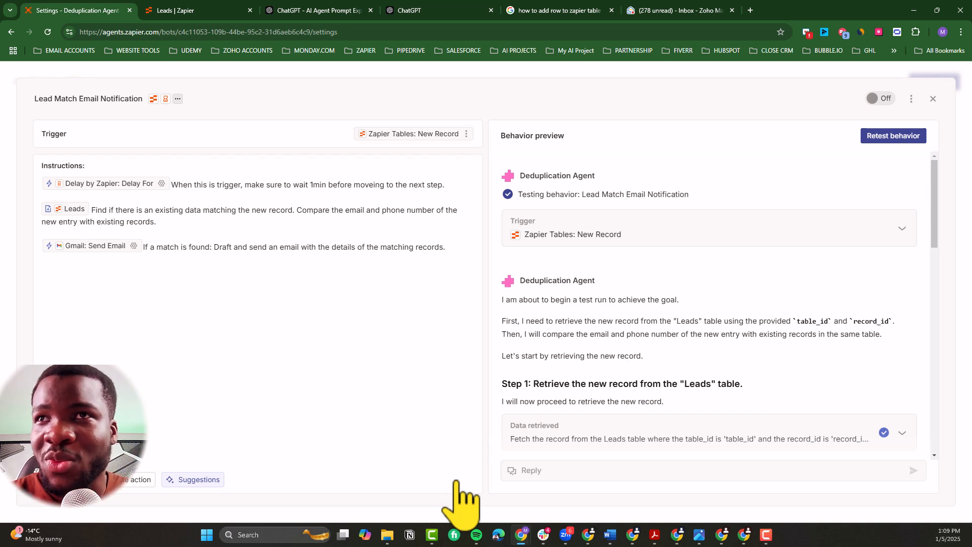
Step: Correct "moveing" to "moving" in the wait instruction and save the instructions
click(374, 185)
key(BackSpace)
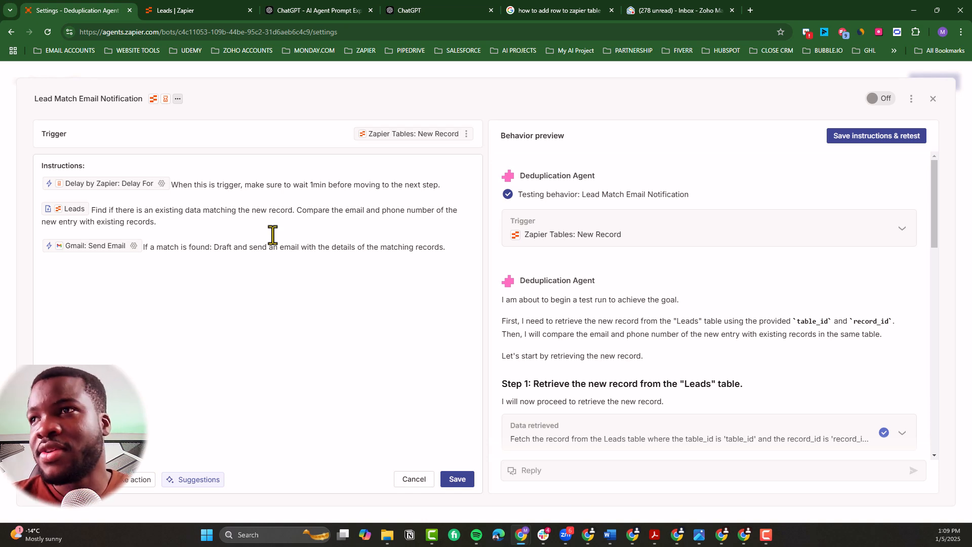
click(456, 479)
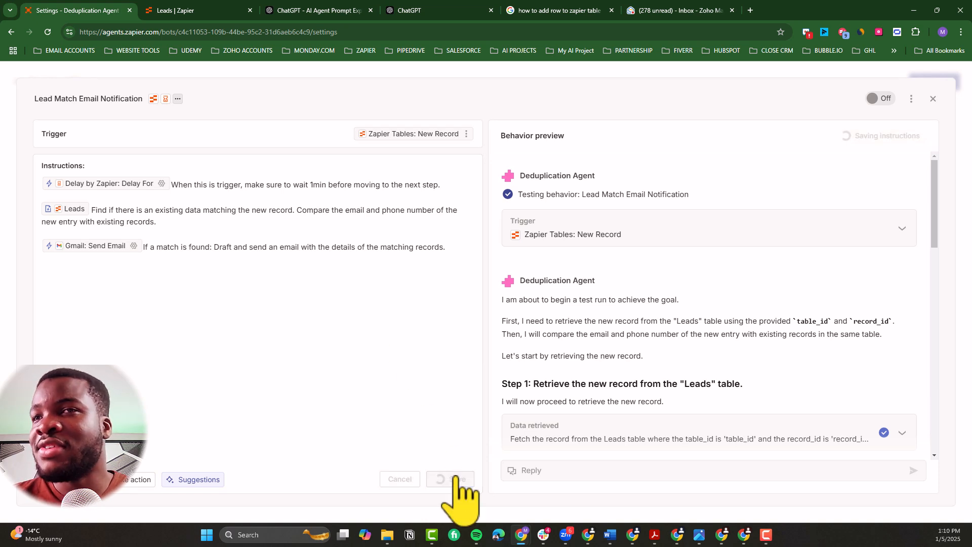
Step: Turn on the Lead Match Email Notification behavior and close its editor
click(885, 98)
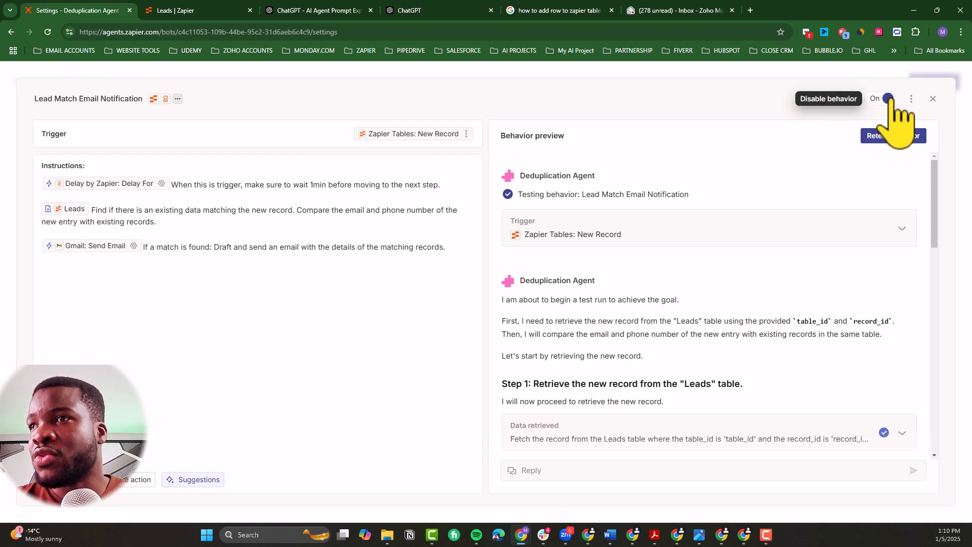
click(932, 99)
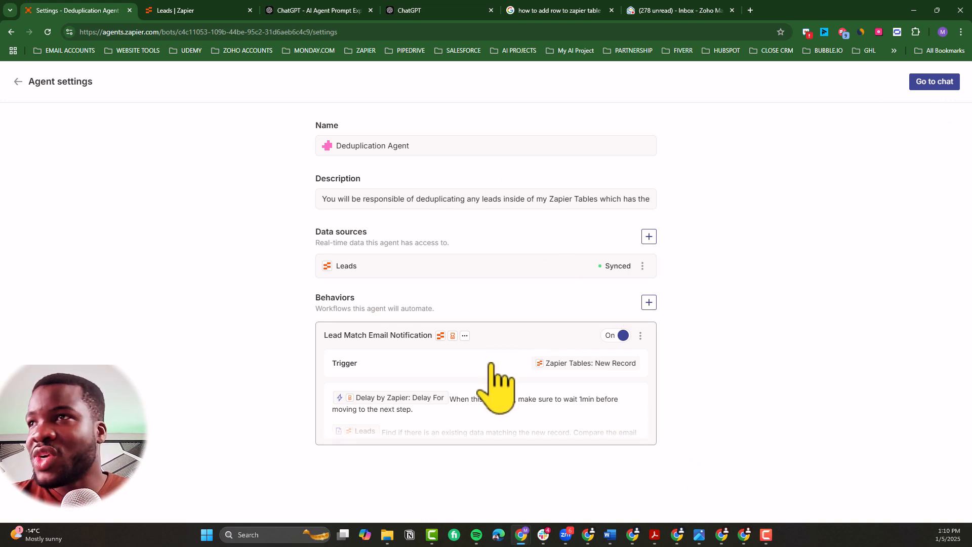
Step: Look at the agent's chat page and the trigger choices for a new behavior, then close the untitled behavior
click(934, 82)
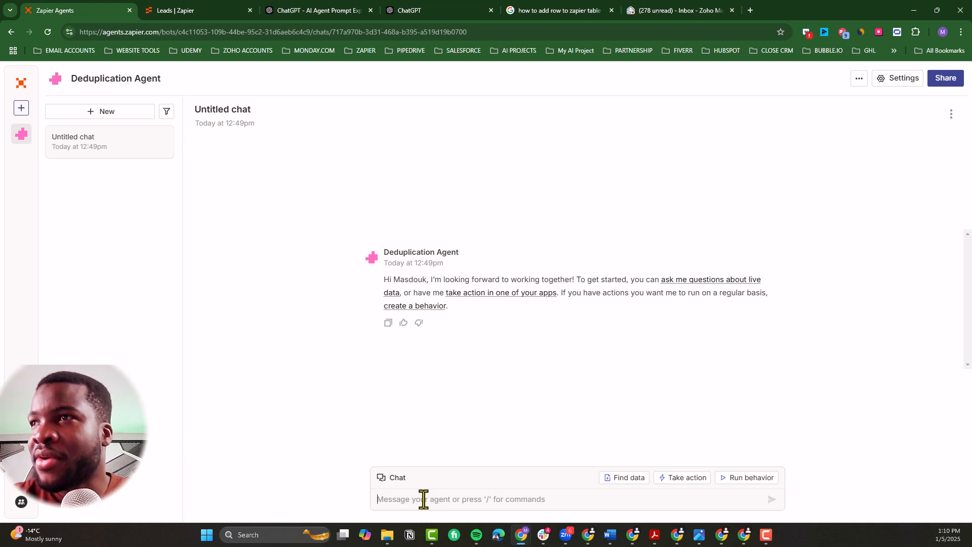
click(890, 81)
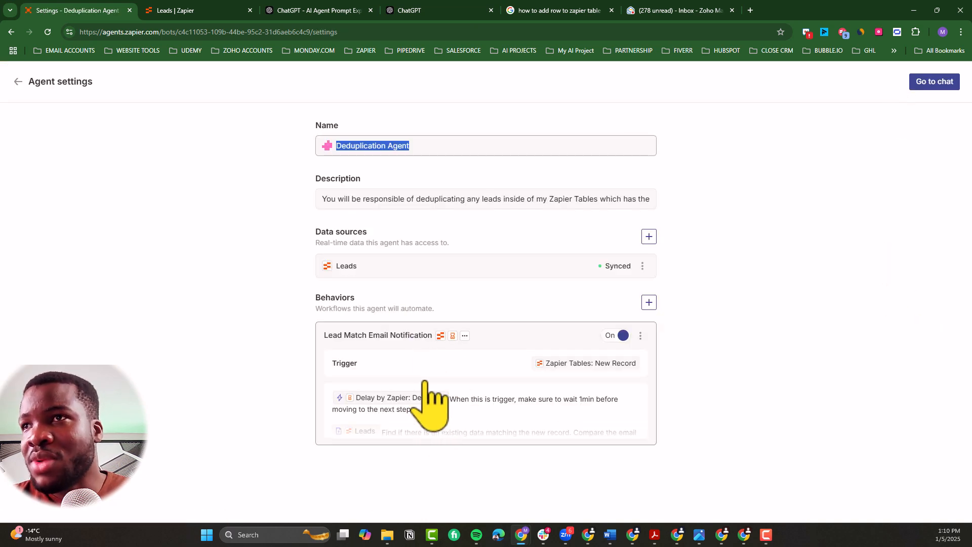
click(649, 303)
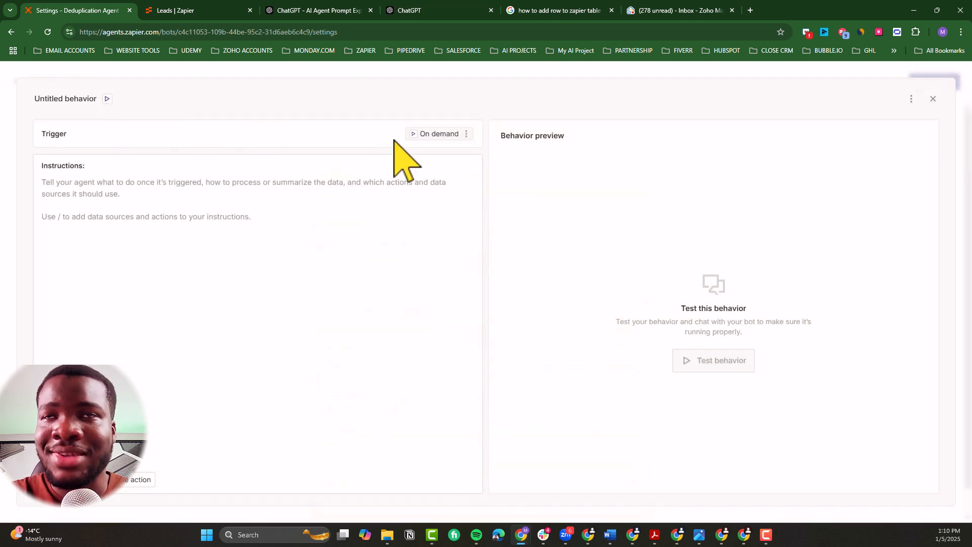
click(436, 134)
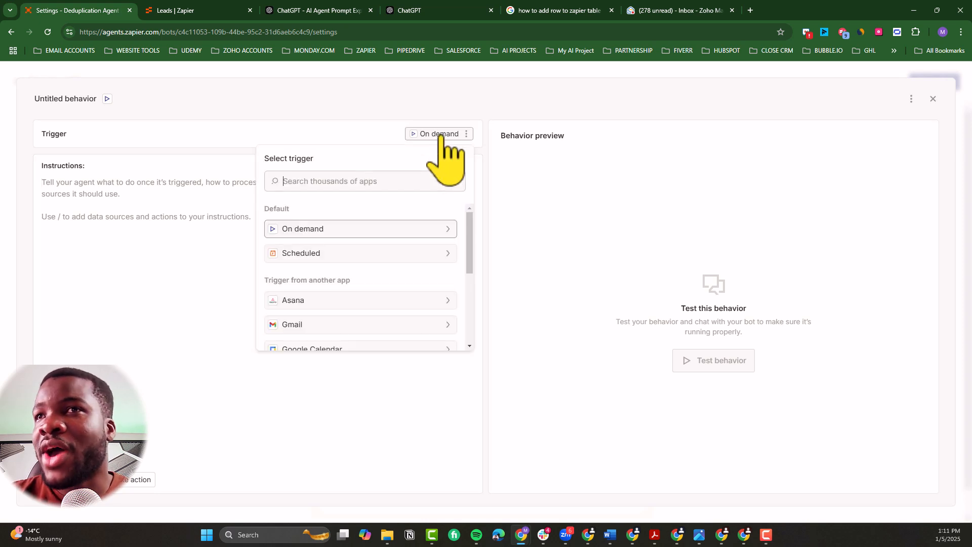
click(345, 184)
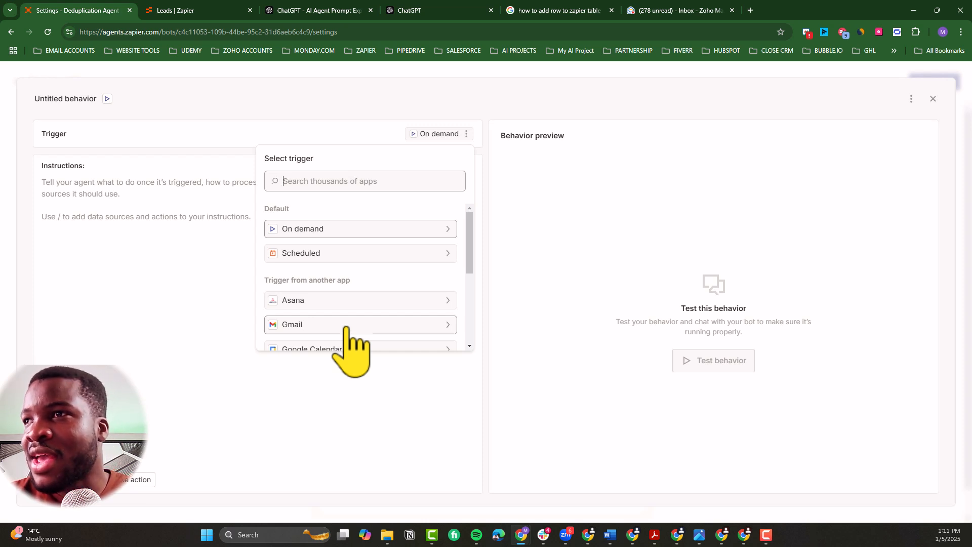
click(932, 98)
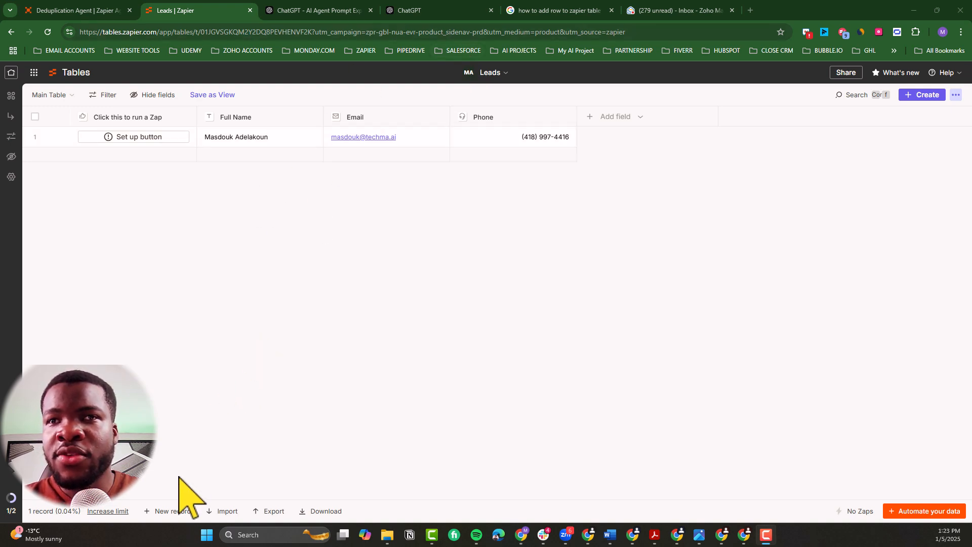
Step: Add a new record to the Leads table in Zapier Tables with a full name, email address and phone number
click(172, 510)
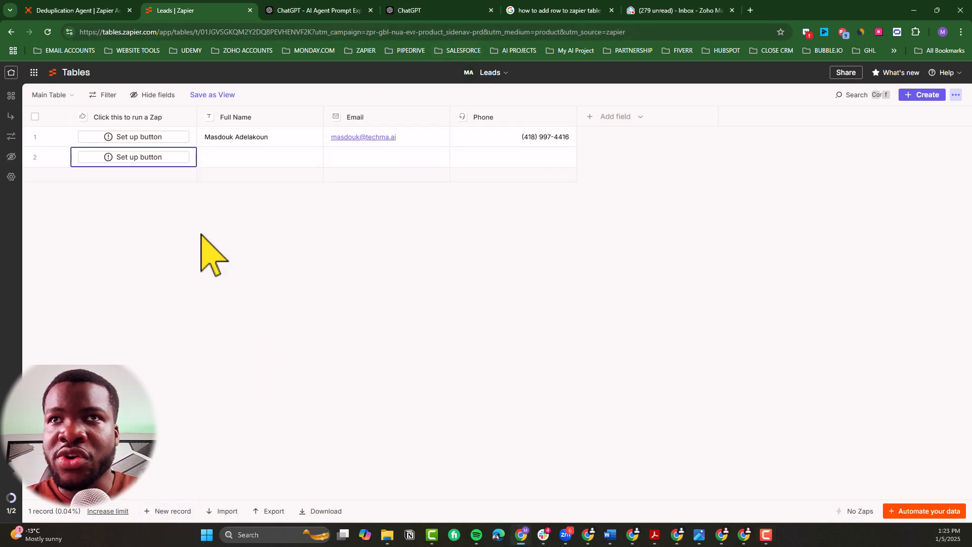
click(243, 163)
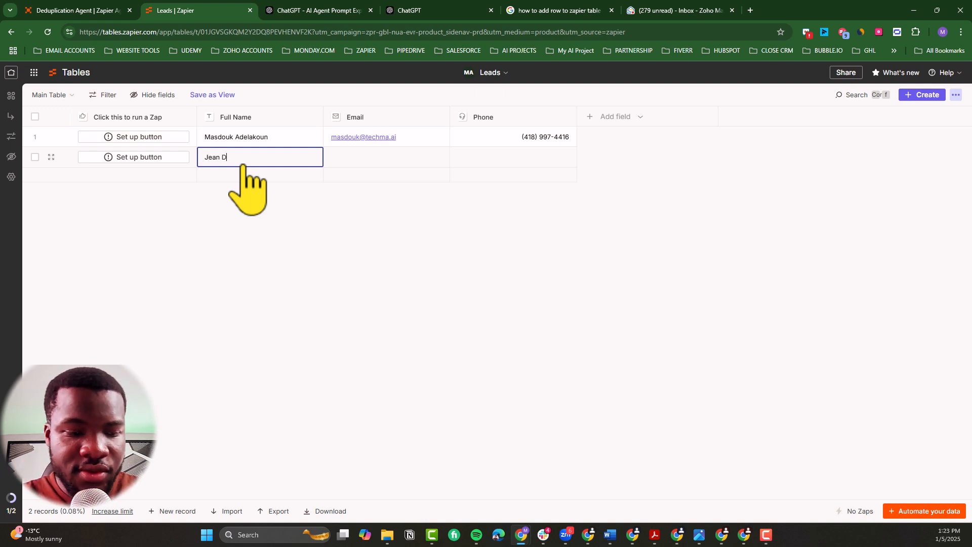
click(352, 158)
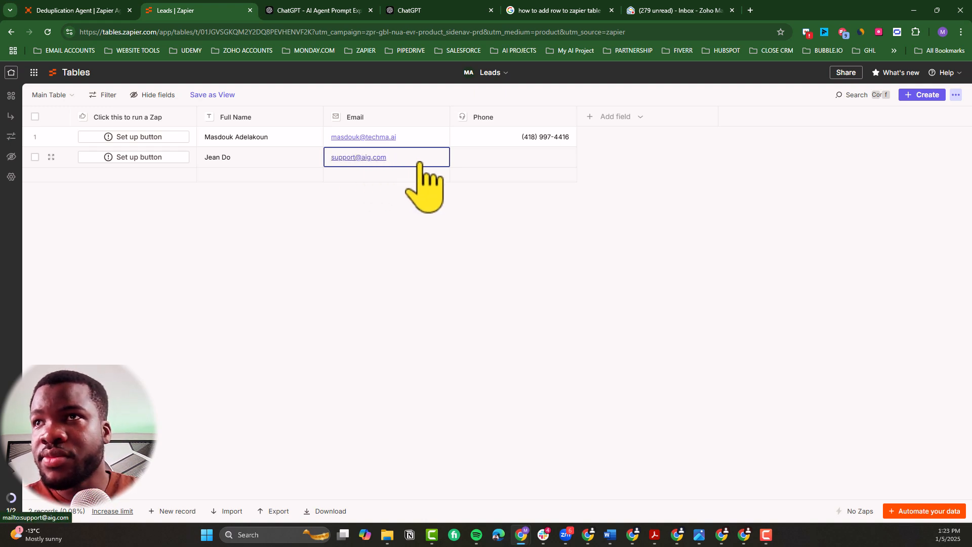
click(487, 144)
click(478, 165)
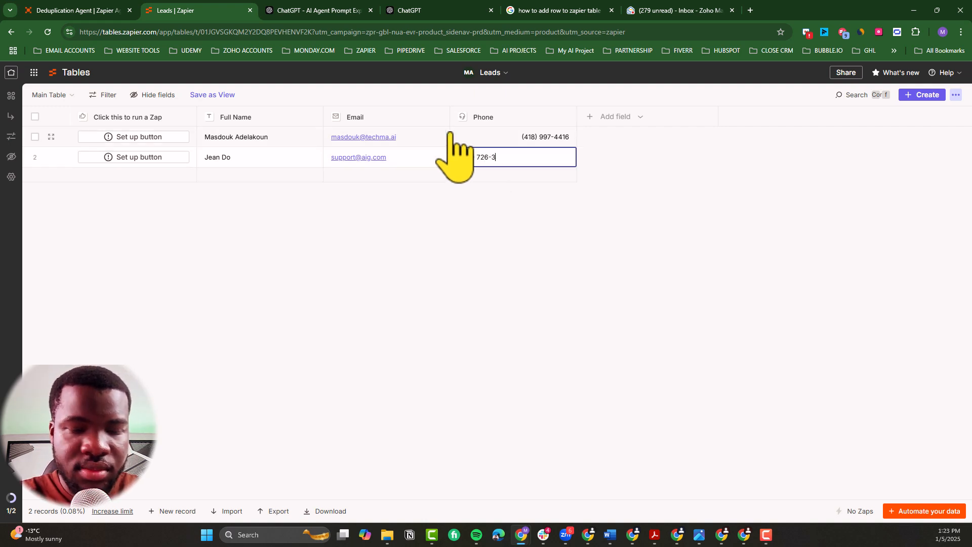
key(Return)
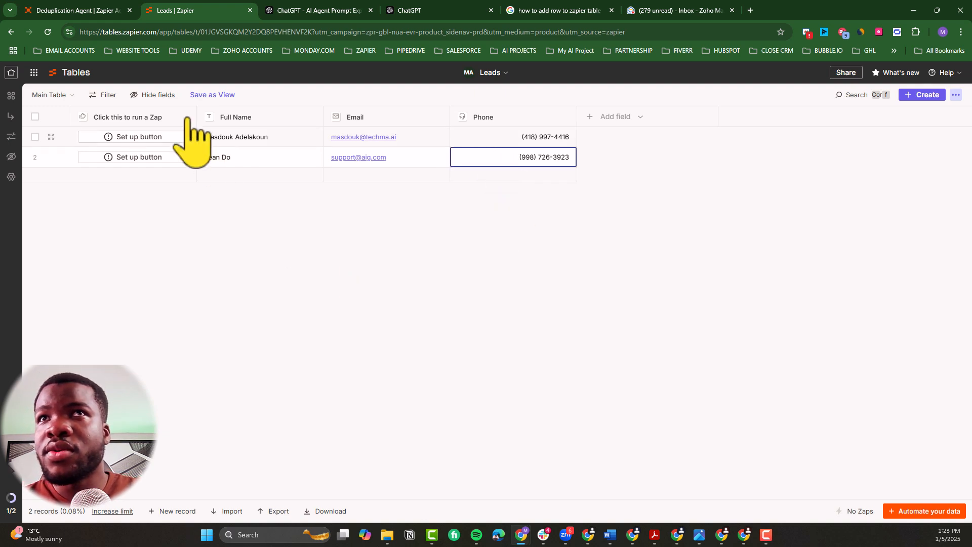
Step: Refresh the Deduplication Agent's chat list in Zapier Agents and open the new Lead Match Email Notification run
click(102, 12)
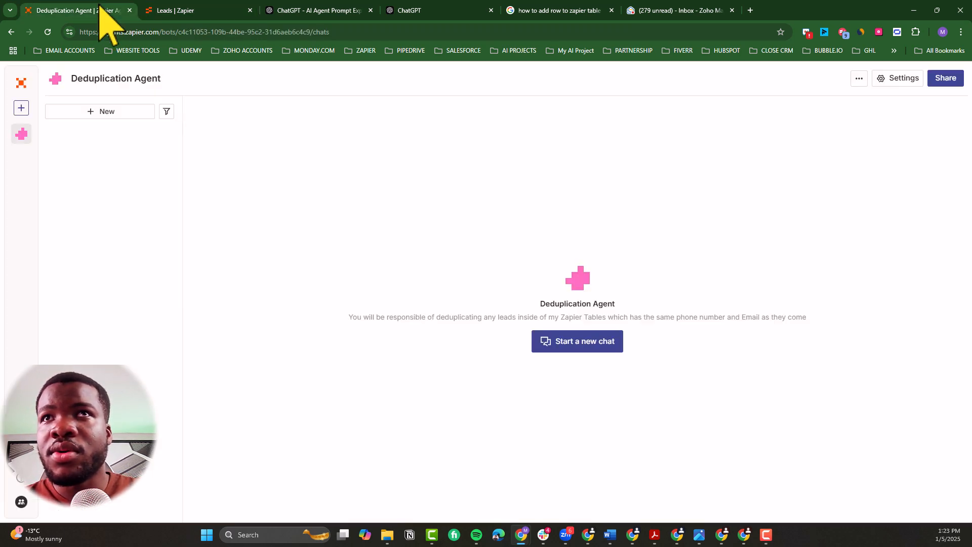
click(48, 35)
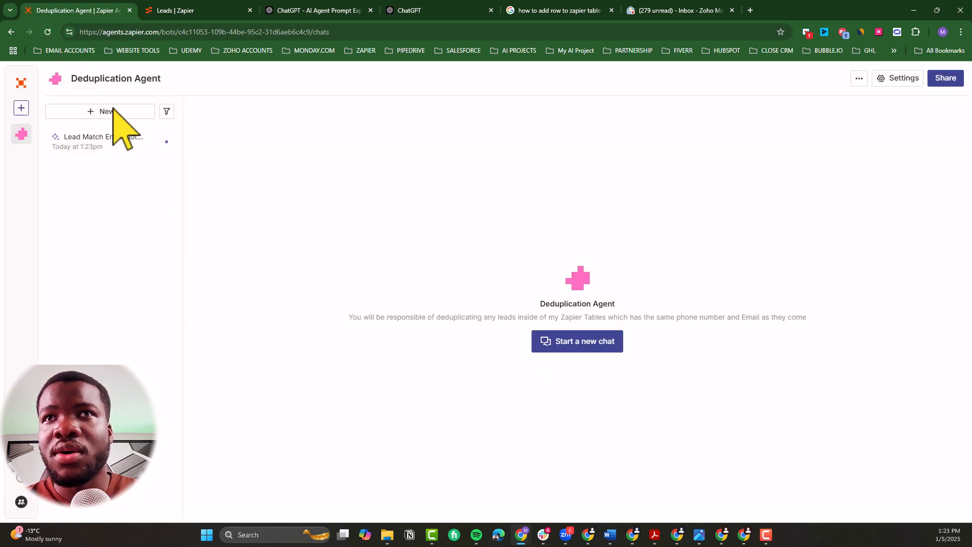
click(192, 12)
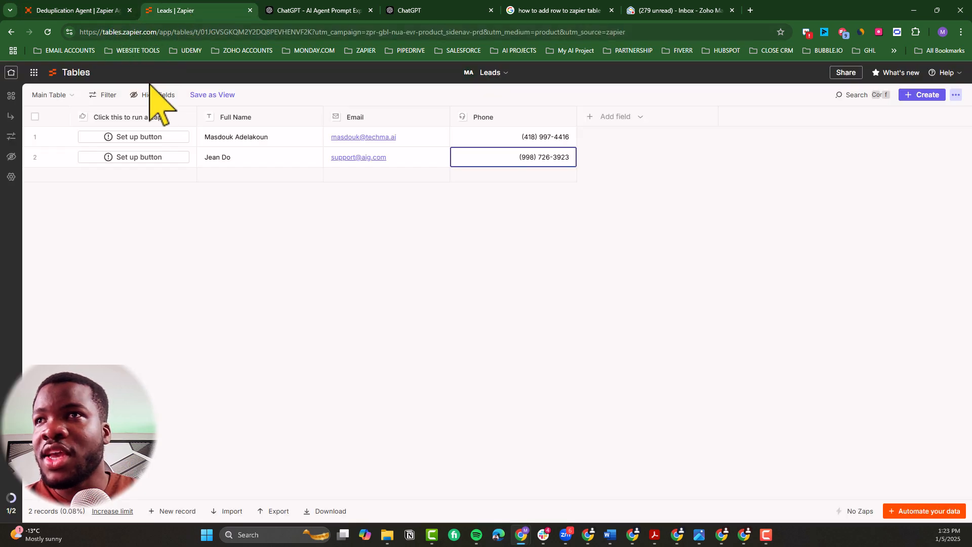
click(95, 14)
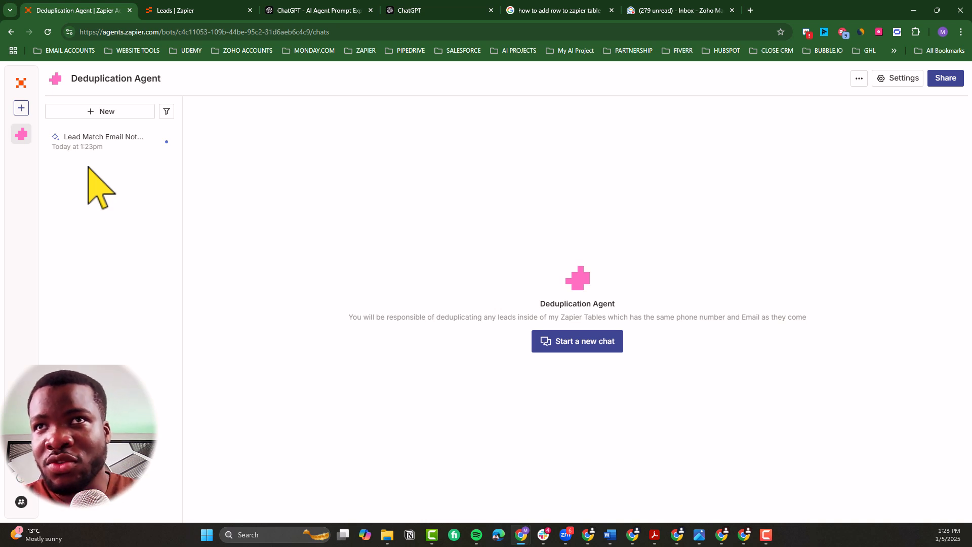
click(100, 147)
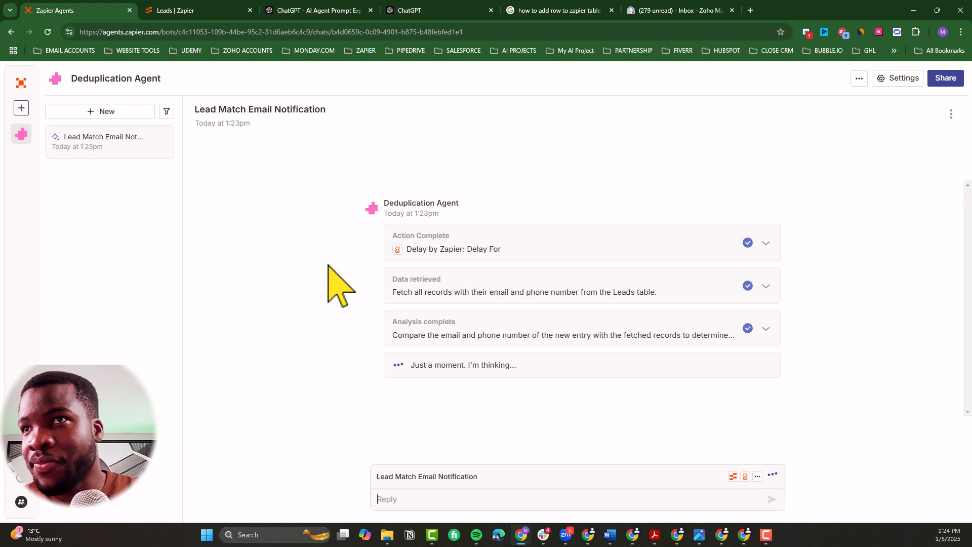
Step: Examine the resolved delay unit and value in the run's Delay For action and collapse its details
click(484, 256)
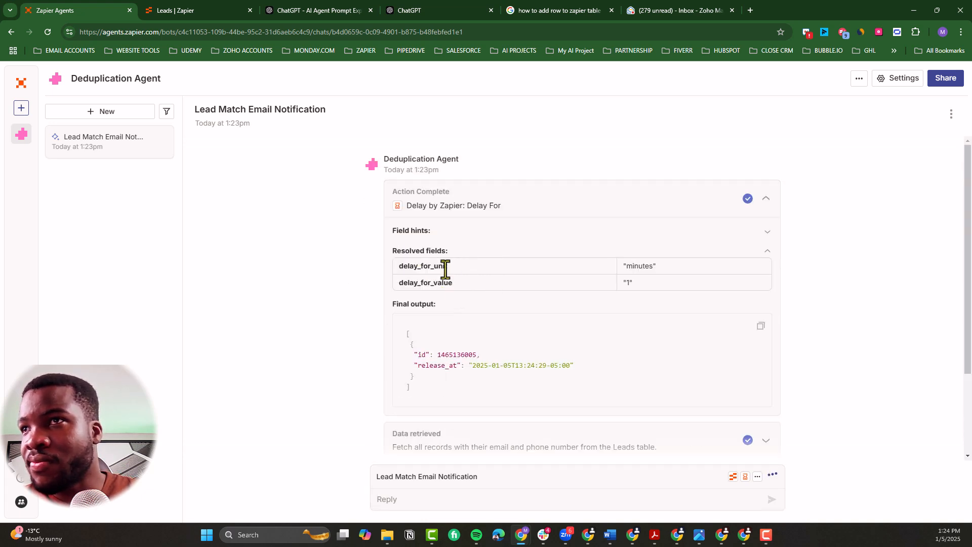
drag(661, 266, 621, 265)
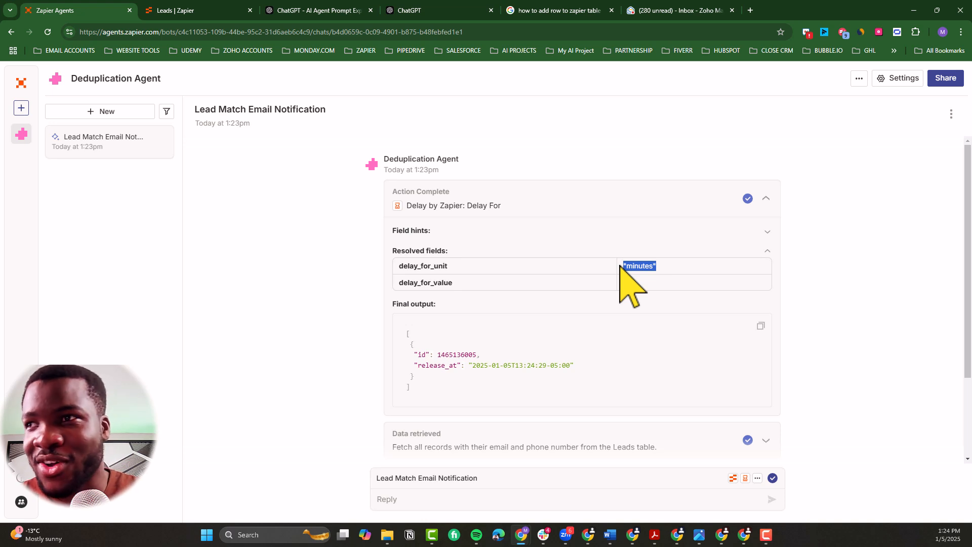
click(725, 205)
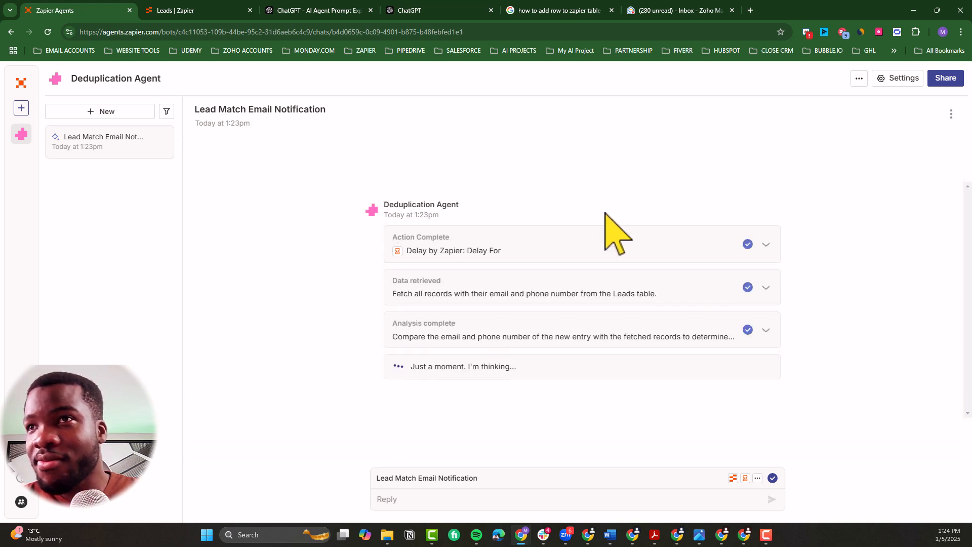
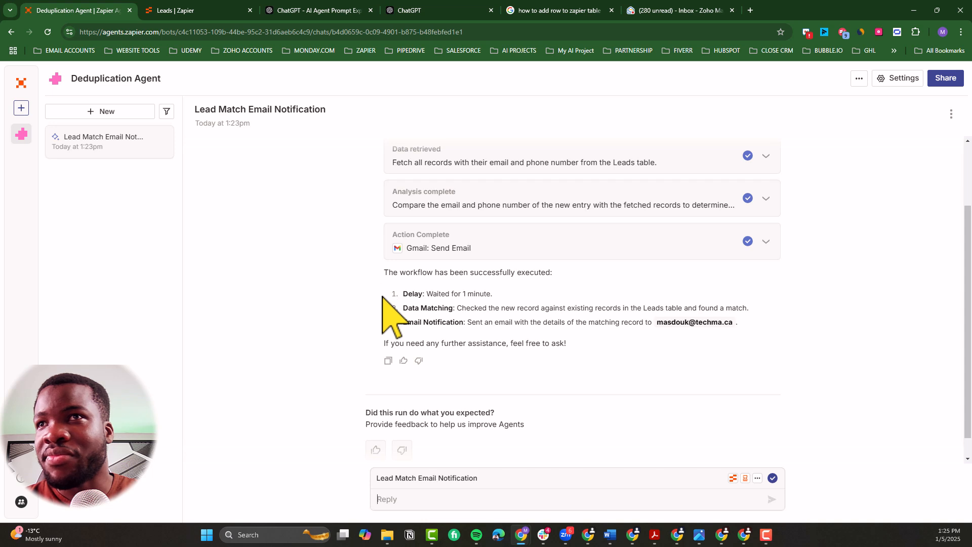
Step: Examine the thinking, code used and results of the comparison analysis in the Lead Match Email Notification run
scroll(382, 299, down, 1)
scroll(382, 298, up, 2)
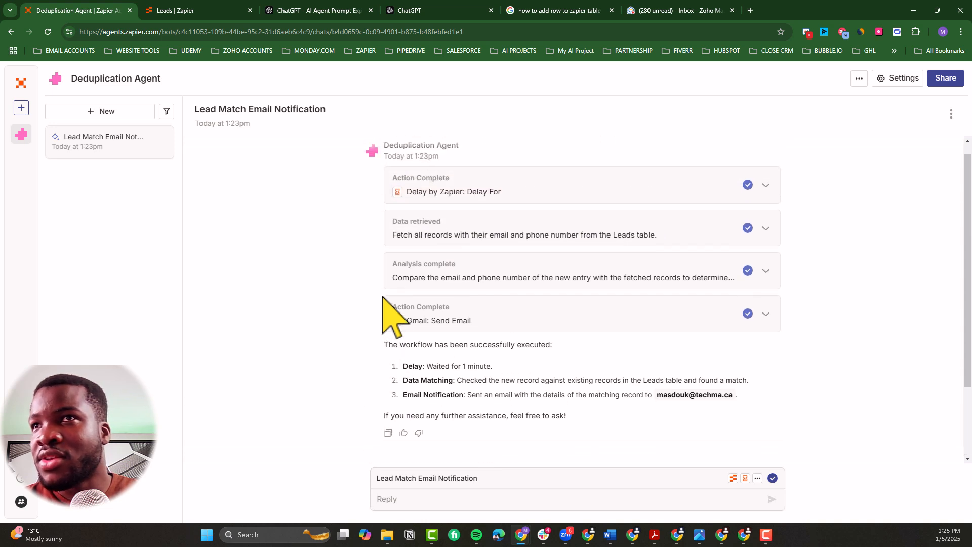
scroll(382, 296, down, 2)
scroll(382, 296, up, 2)
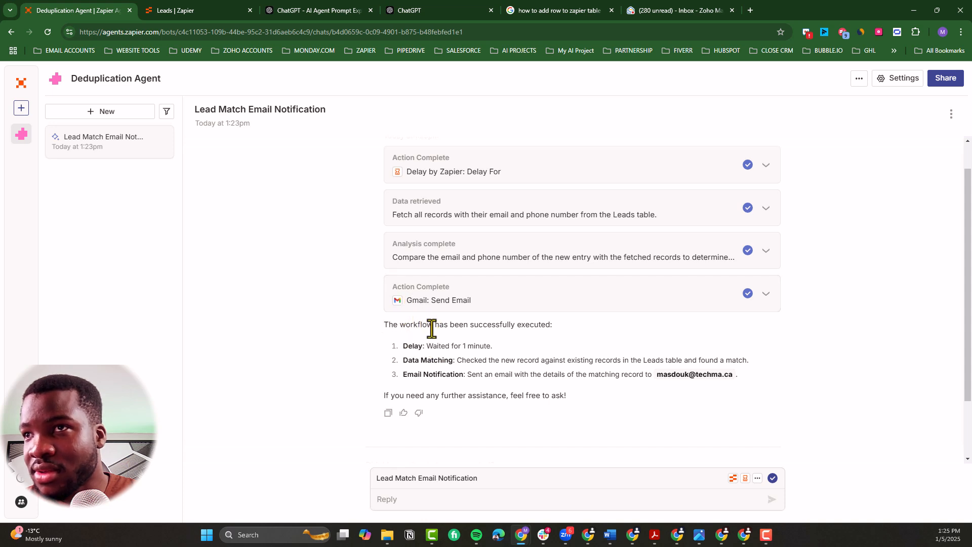
scroll(501, 312, up, 1)
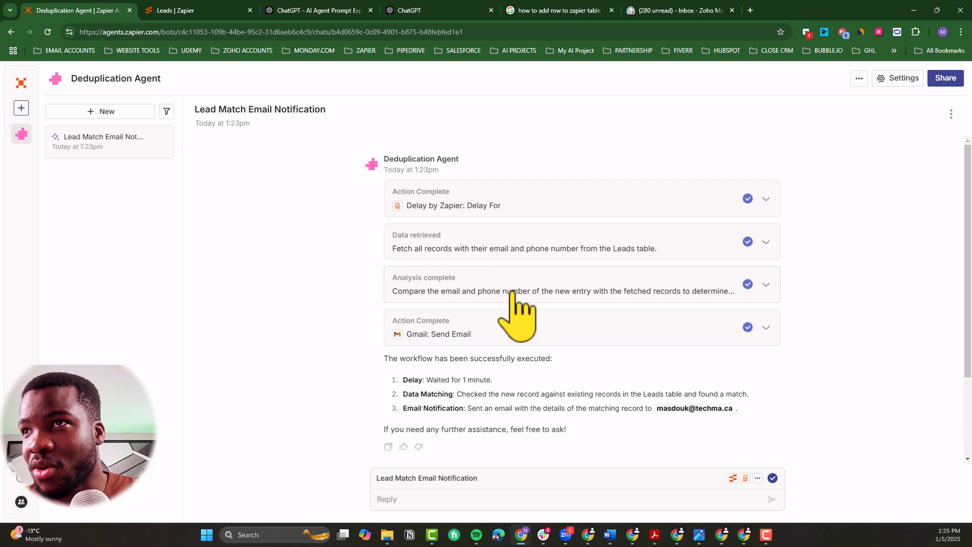
click(512, 292)
scroll(499, 325, down, 2)
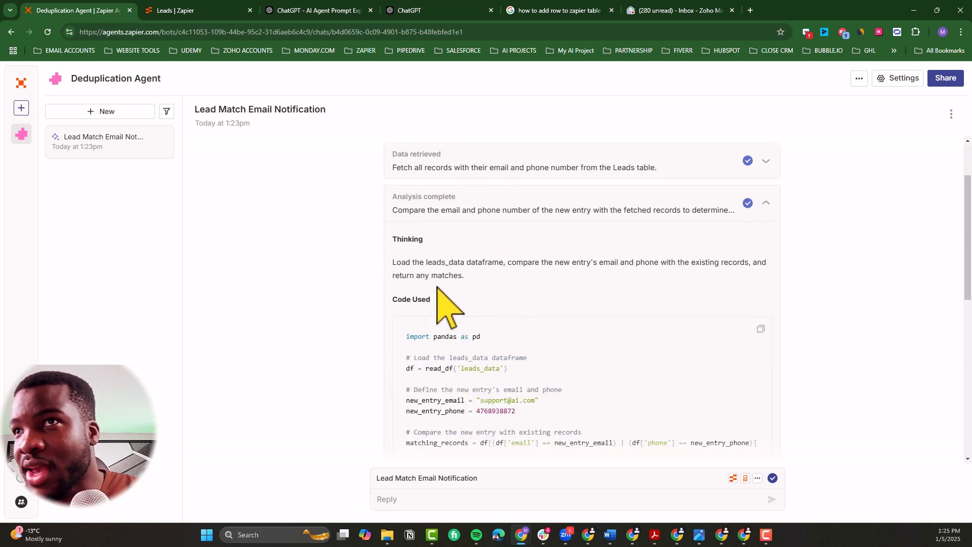
scroll(486, 304, down, 2)
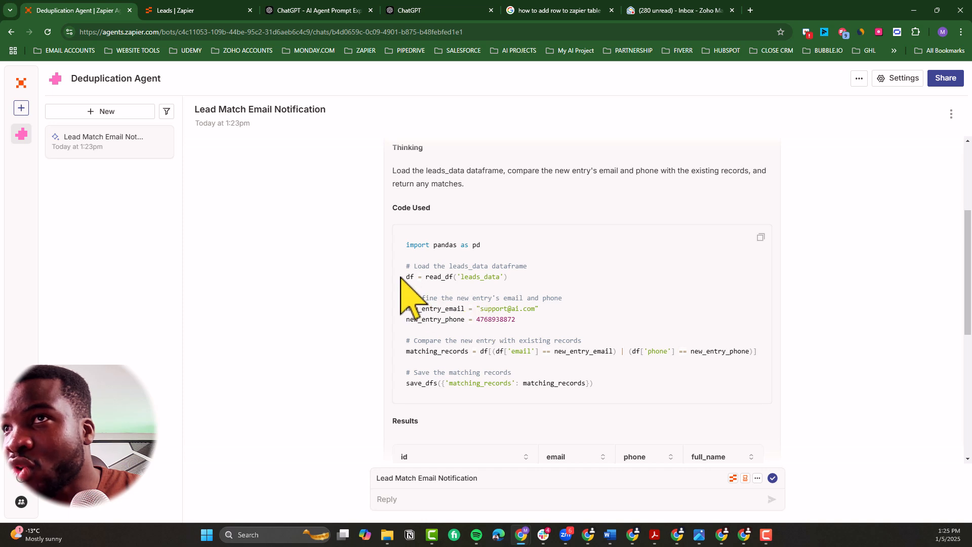
scroll(485, 369, down, 2)
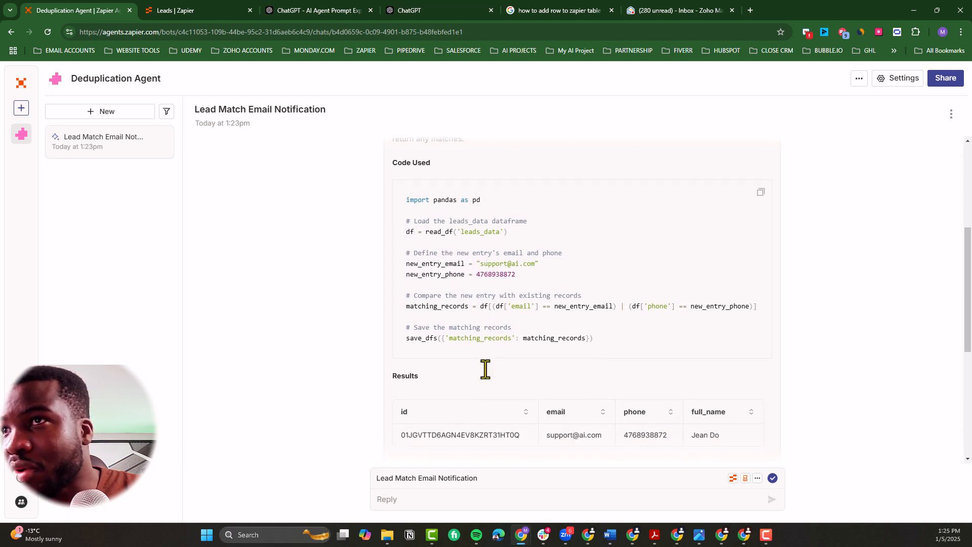
scroll(485, 369, down, 2)
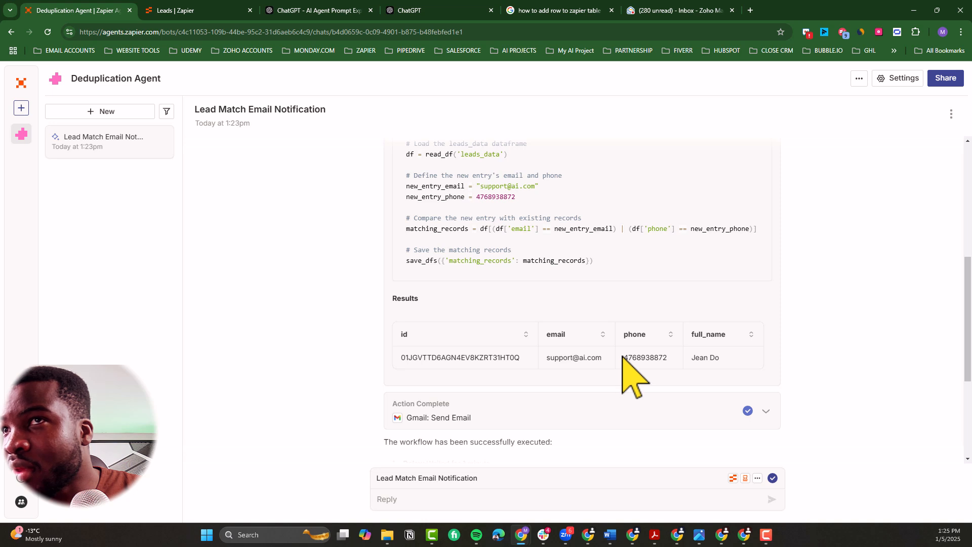
scroll(623, 357, down, 2)
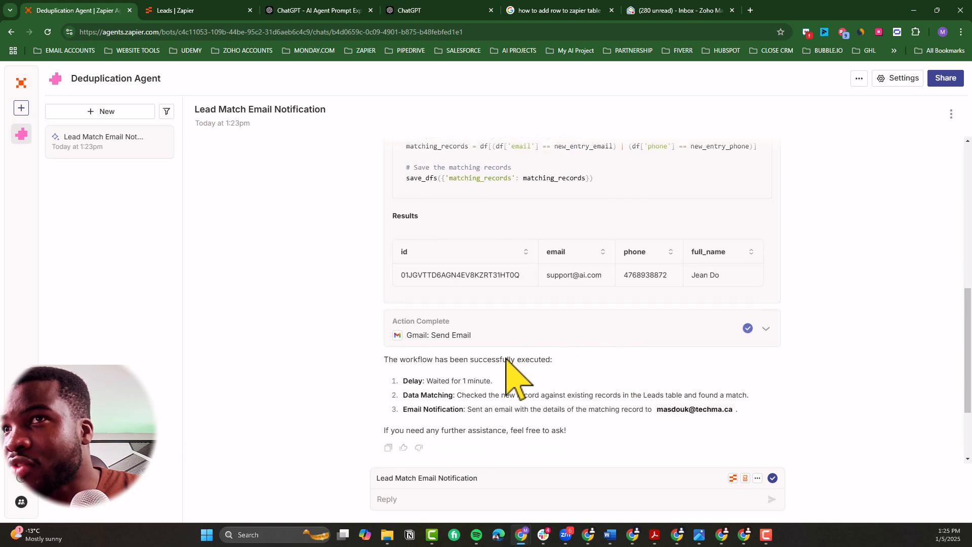
Step: Examine the Gmail Send Email action's resolved fields and final output, and check the records in the Leads table
click(457, 337)
scroll(450, 375, down, 2)
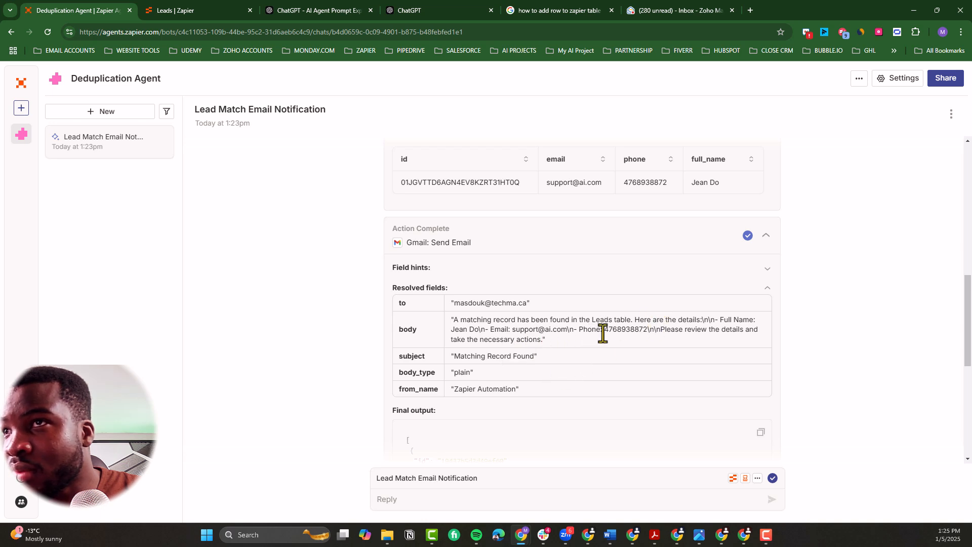
scroll(549, 384, down, 2)
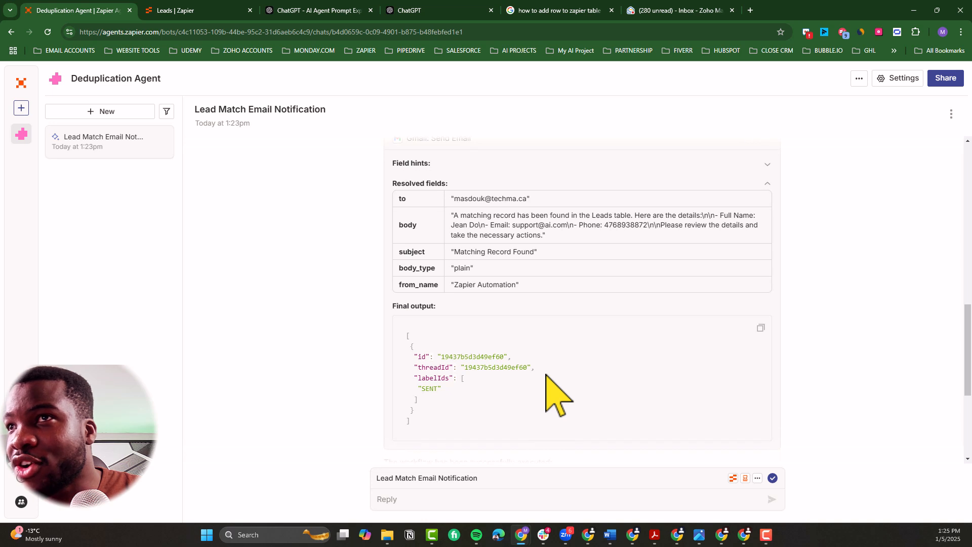
scroll(546, 377, down, 4)
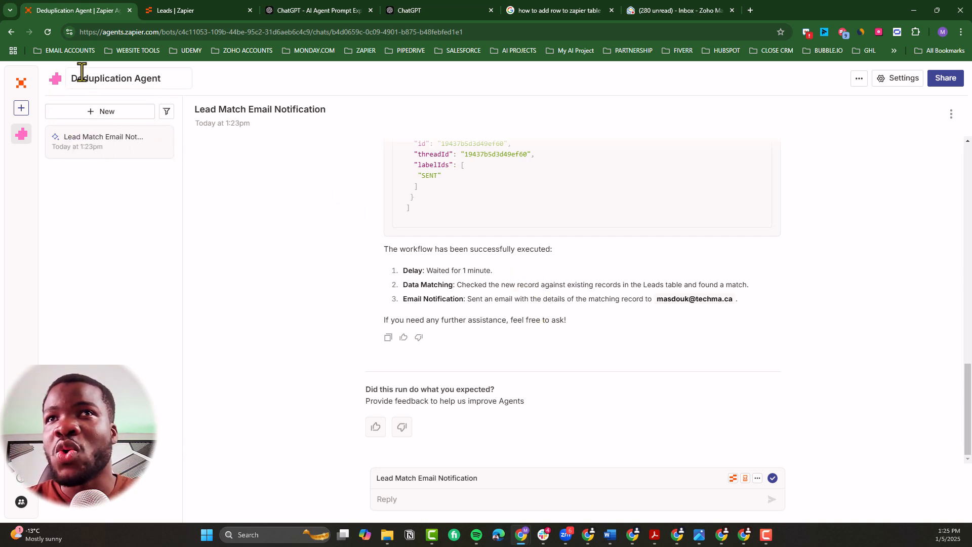
click(193, 10)
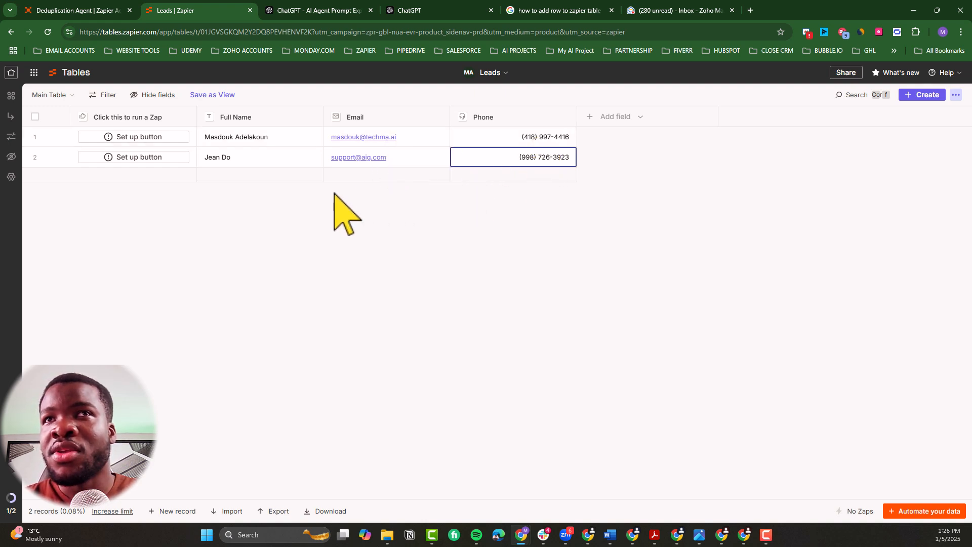
click(76, 11)
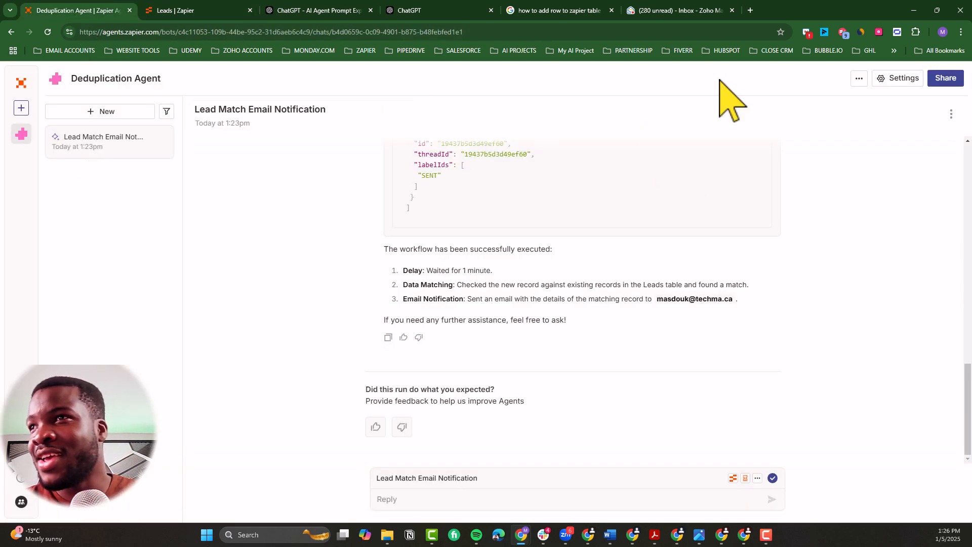
Step: Open the Lead Match Email Notification behavior in the agent's settings and reword its Leads instruction to "Find if there is the new record match an existing"
click(892, 81)
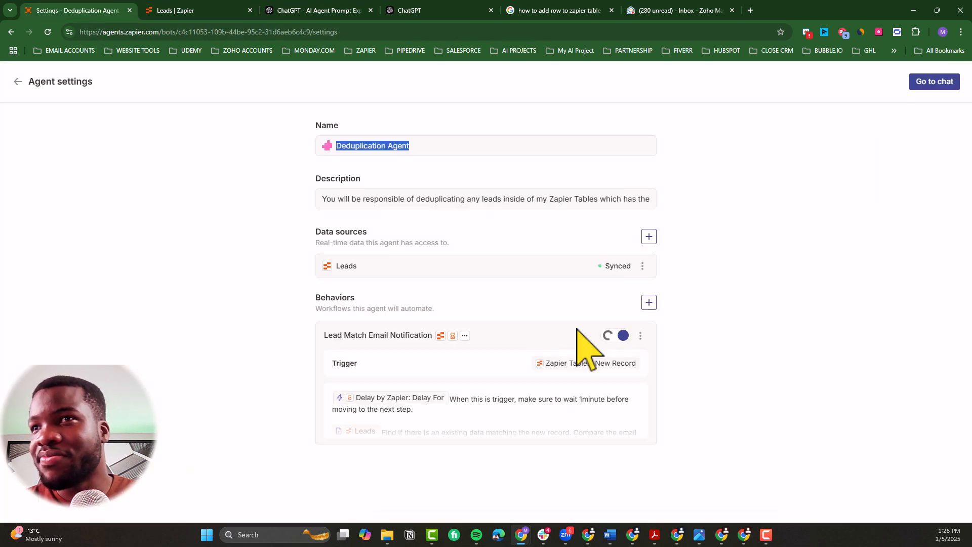
click(484, 369)
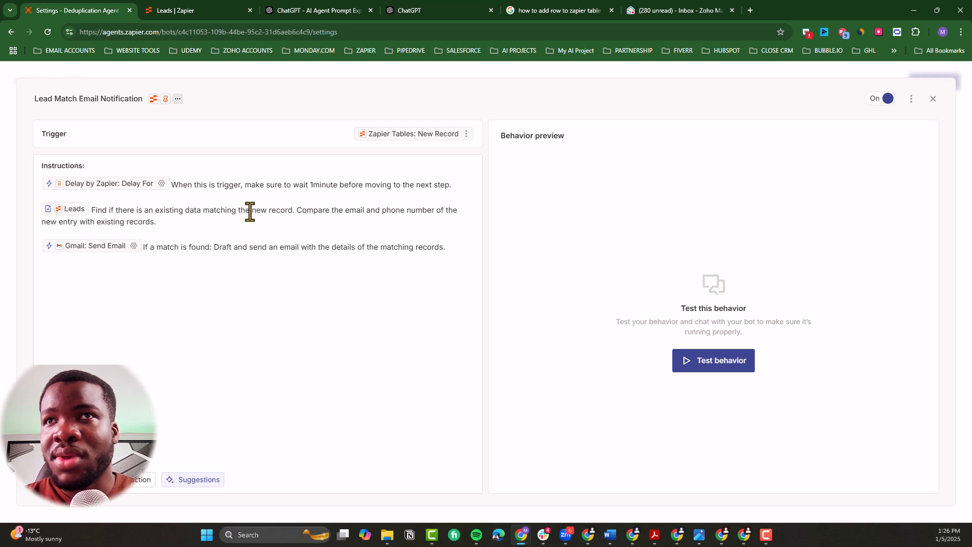
key(ctrl+shift+Left)
key(ctrl+shift+Left)
key(ctrl+shift+Left)
key(ctrl+shift+Left)
key(ctrl+shift+Left)
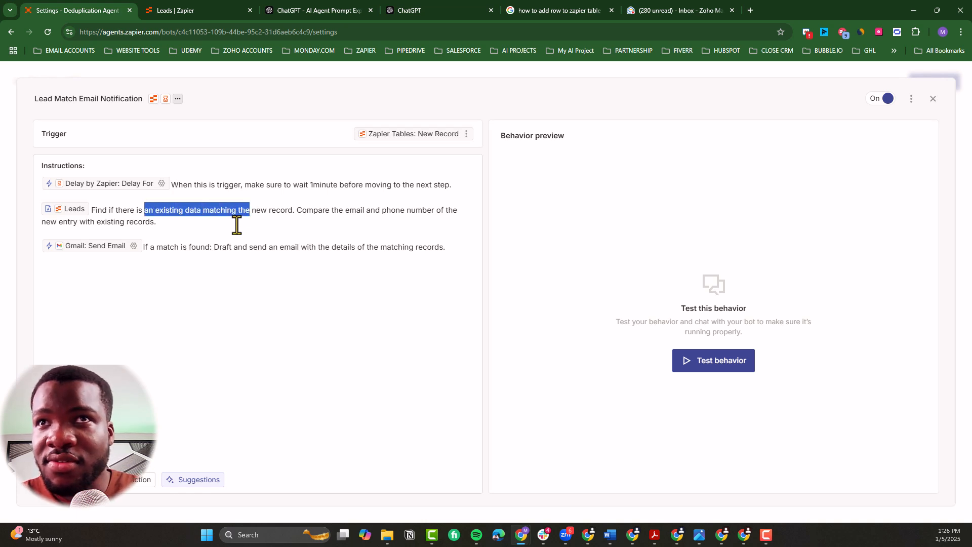
key(BackSpace)
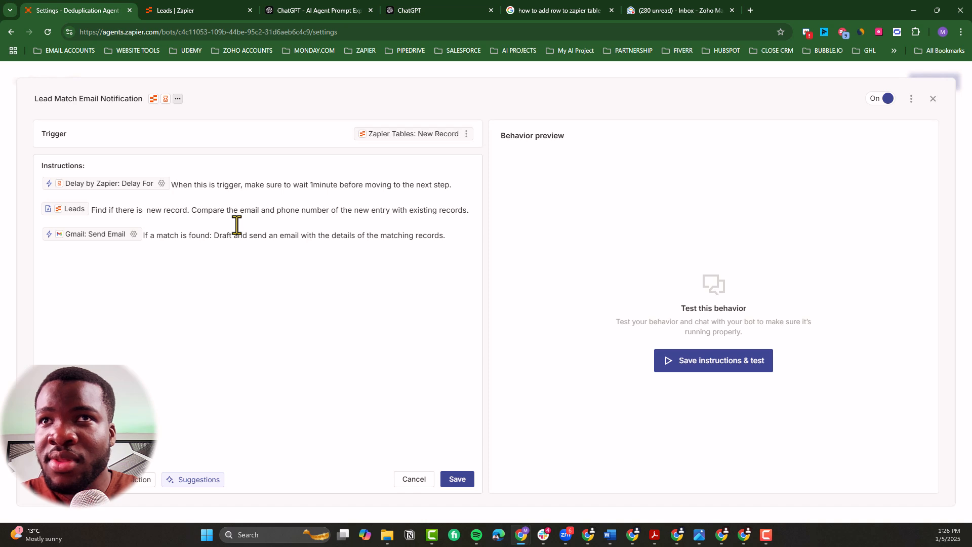
key(Delete)
text(the)
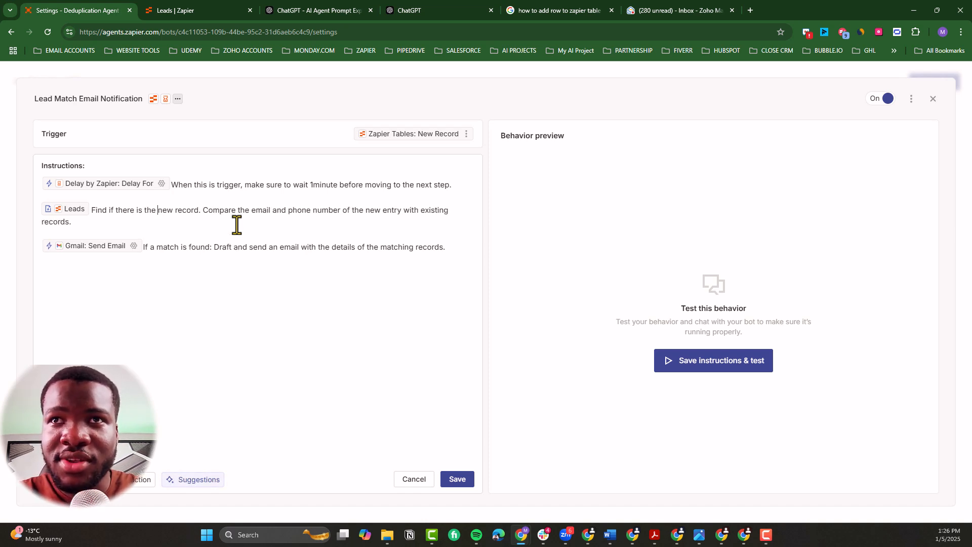
key(ctrl+Right)
key(ctrl+Right)
text(match )
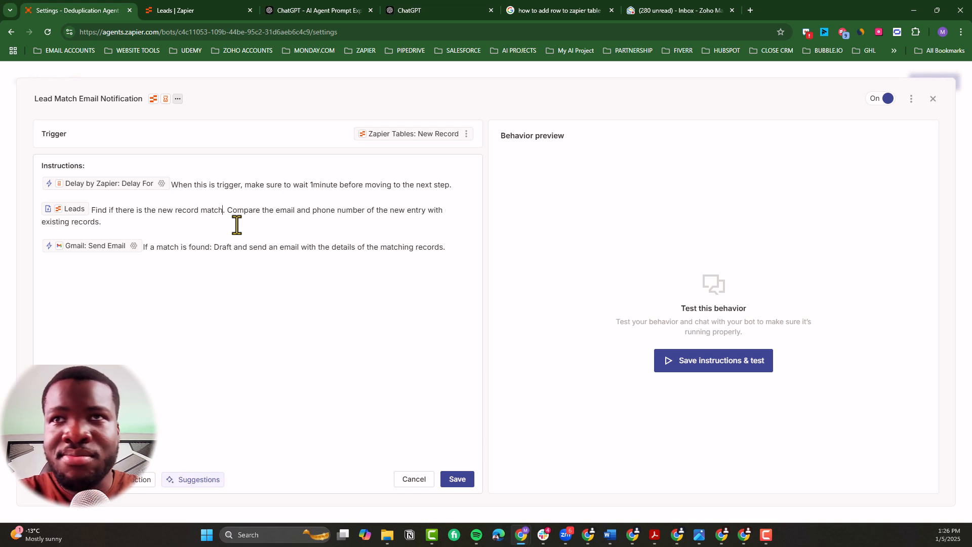
text(an existi)
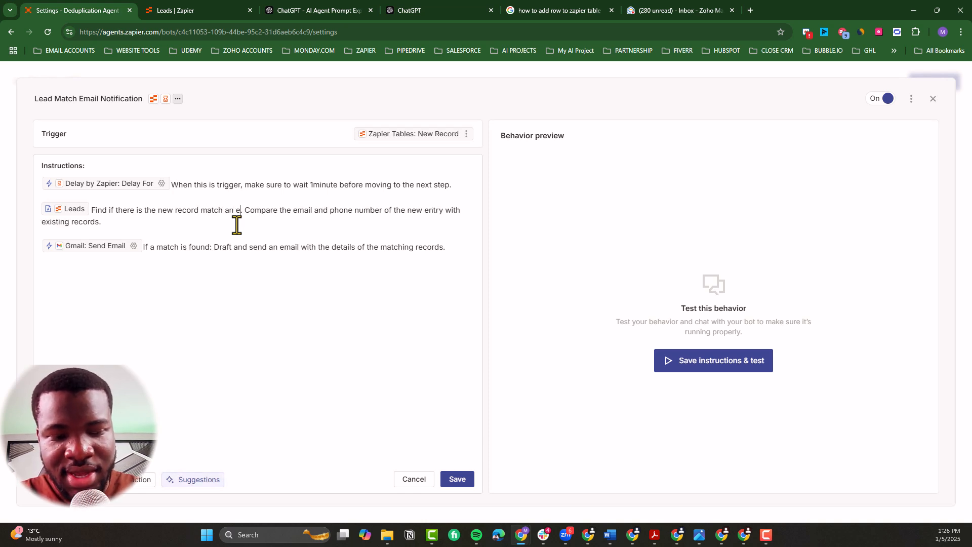
text(ng)
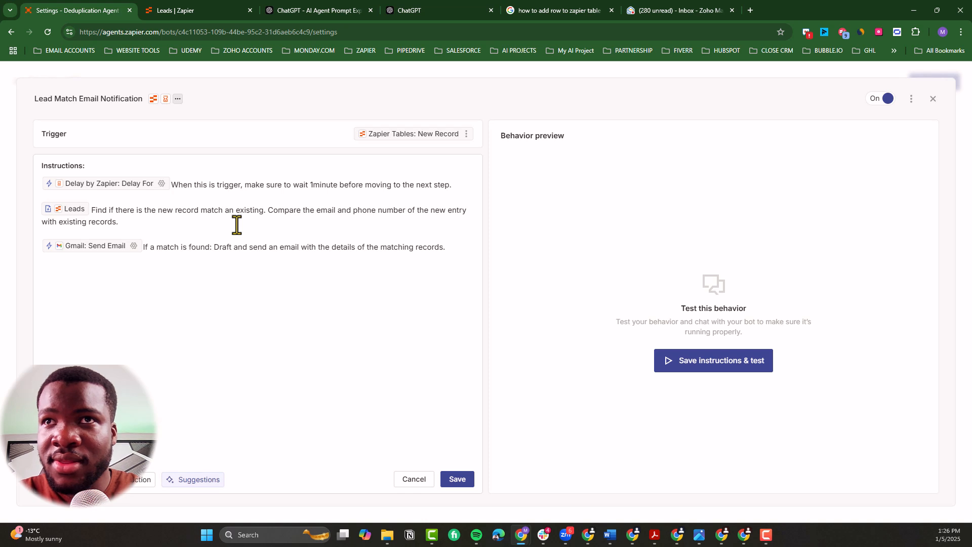
Step: Replace "an existing" with "the existing data" at the end of the Leads instruction's first sentence
key(ctrl+shift+Left)
key(ctrl+shift+Left)
key(ctrl+shift+Right)
key(BackSpace)
key(BackSpace)
key(BackSpace)
key(BackSpace)
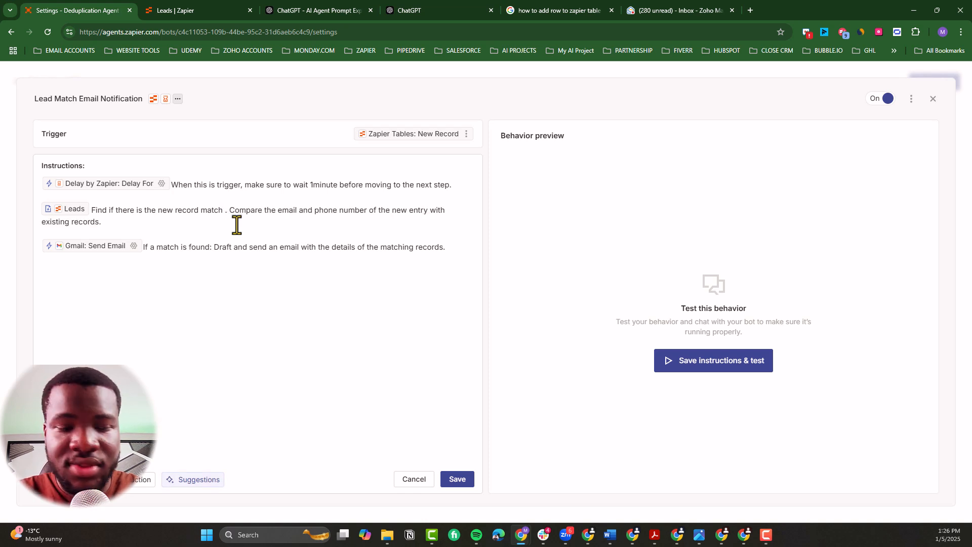
text(the dex)
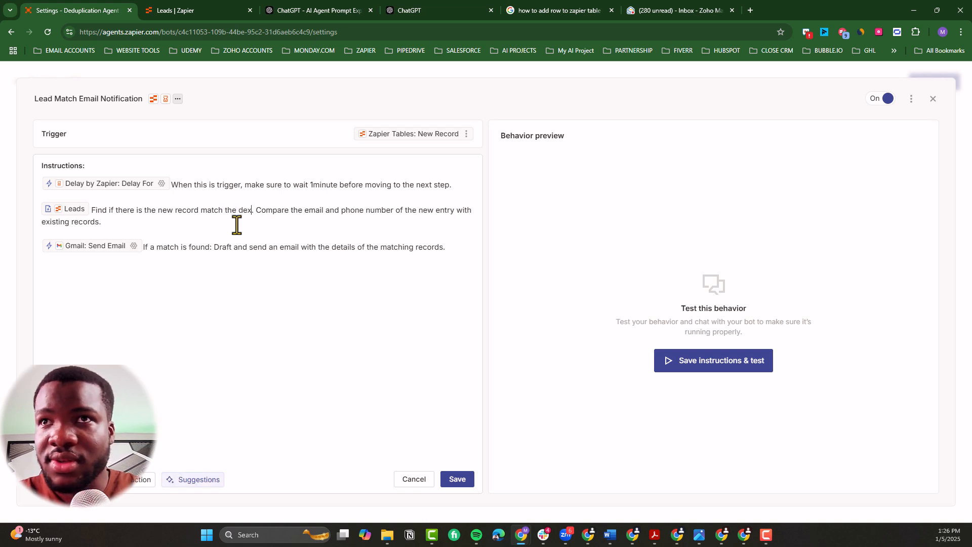
key(BackSpace)
key(BackSpace)
key(BackSpace)
text(existin)
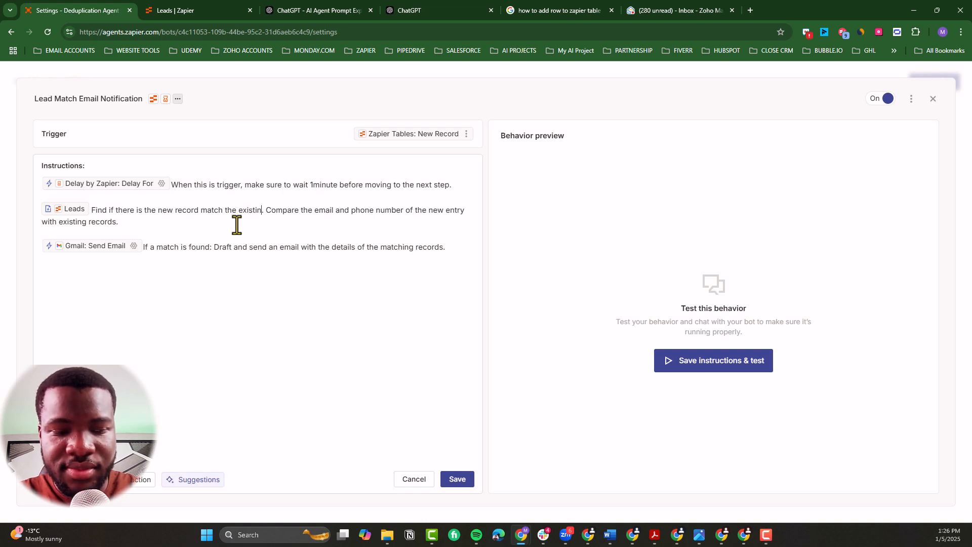
text(g data)
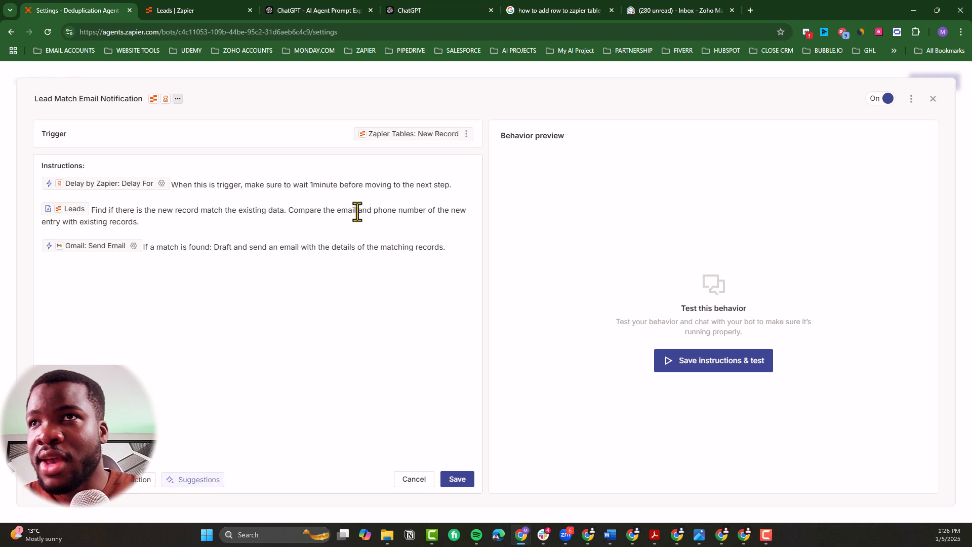
Step: Change the Leads comparison sentence to end with "of the new record with all the existing records"
double_click(49, 221)
text(record)
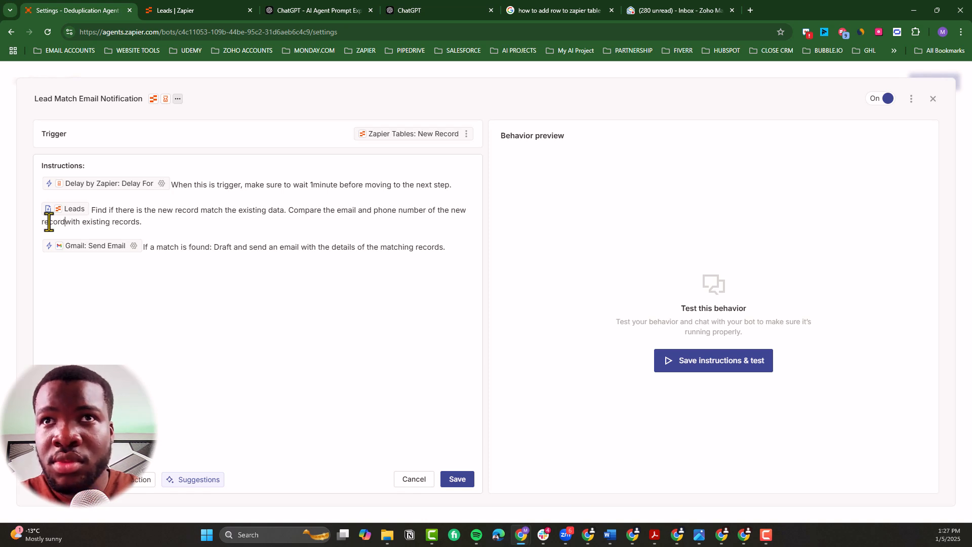
text( with )
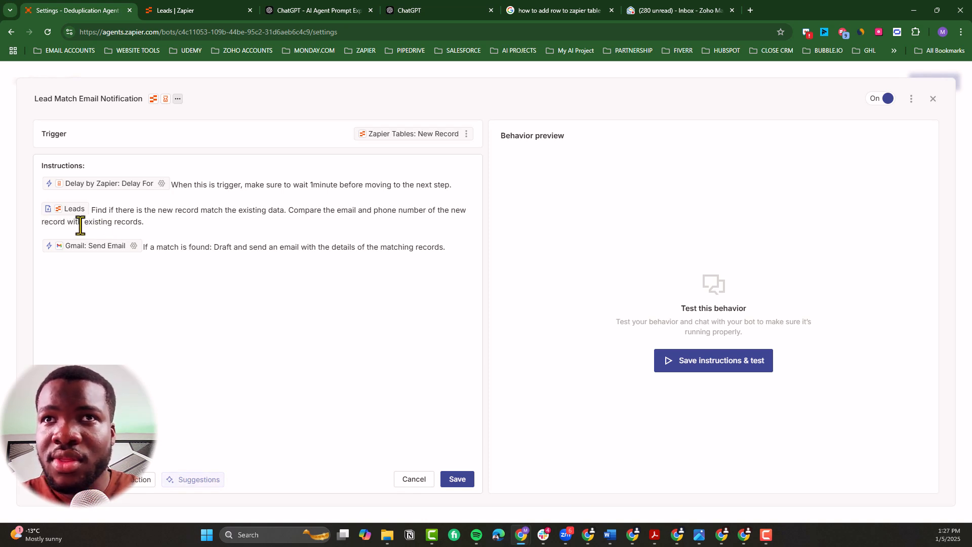
text(al )
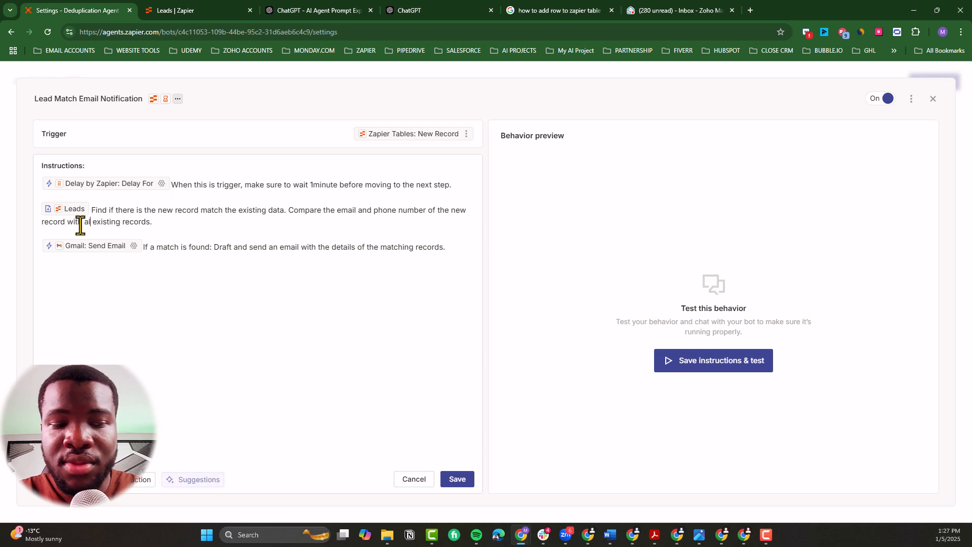
text(l the)
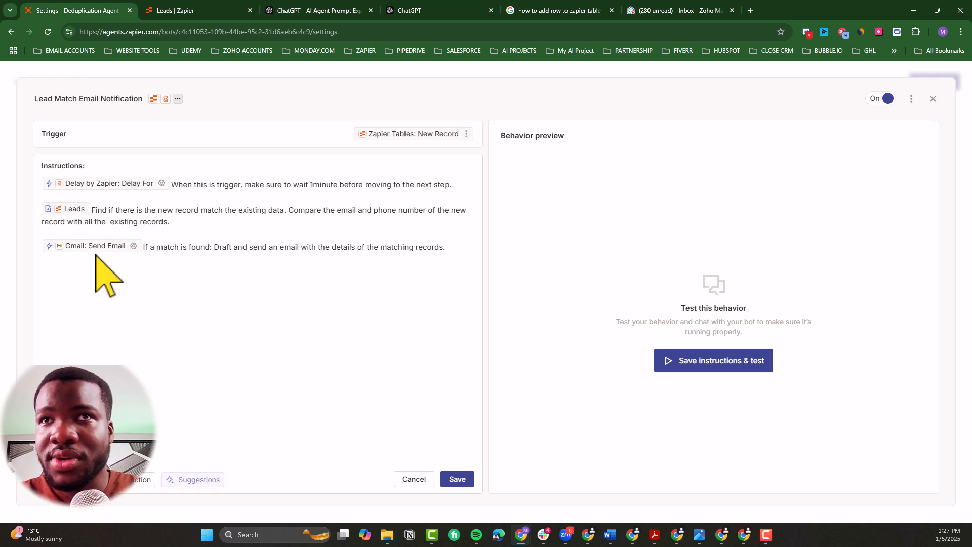
key(BackSpace)
Step: Insert "meaning if the email and phone number of the new record" after "If a match is found" in the Gmail instruction
click(220, 218)
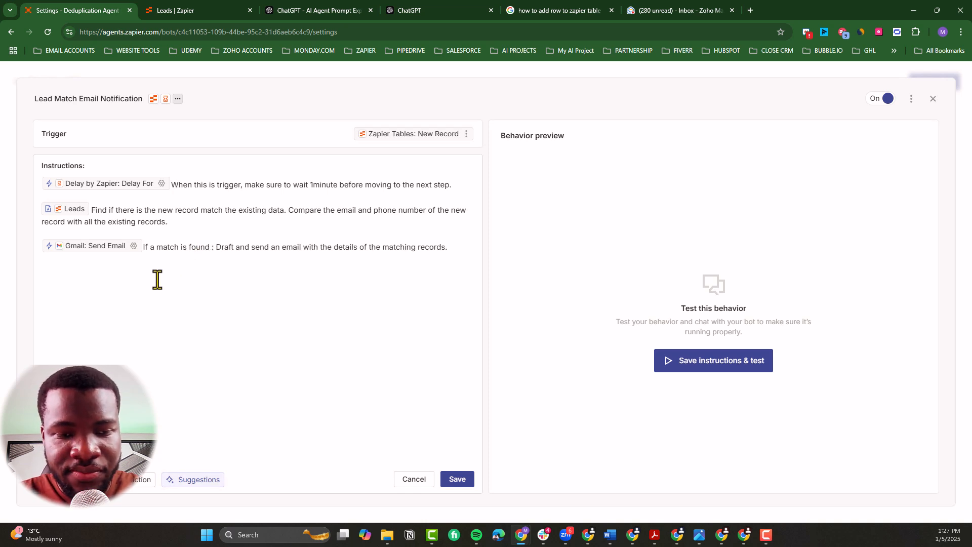
text(mea)
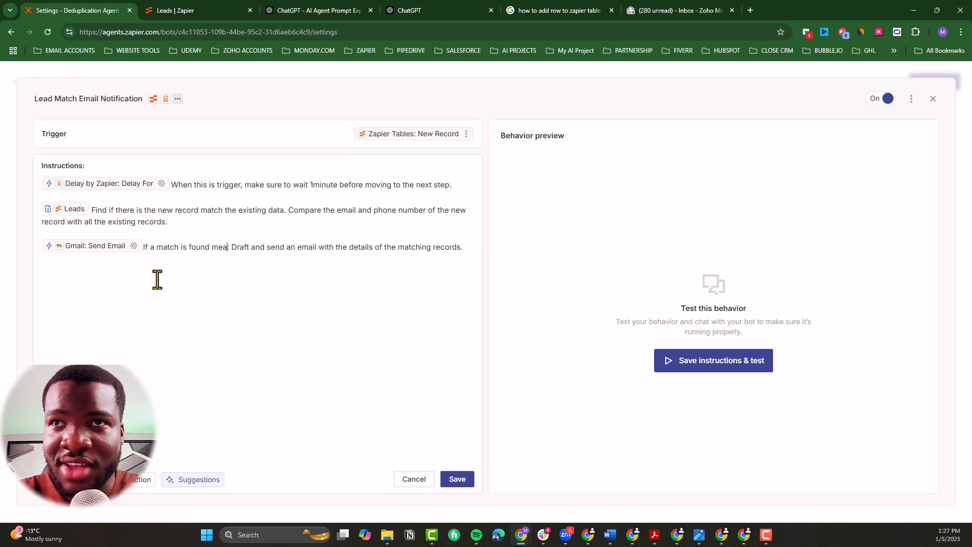
text(ning if)
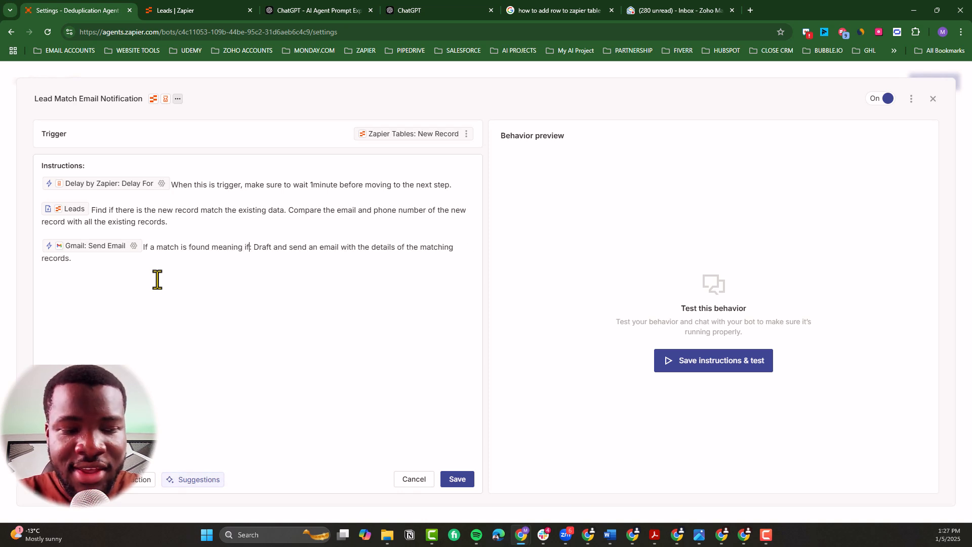
text( the email)
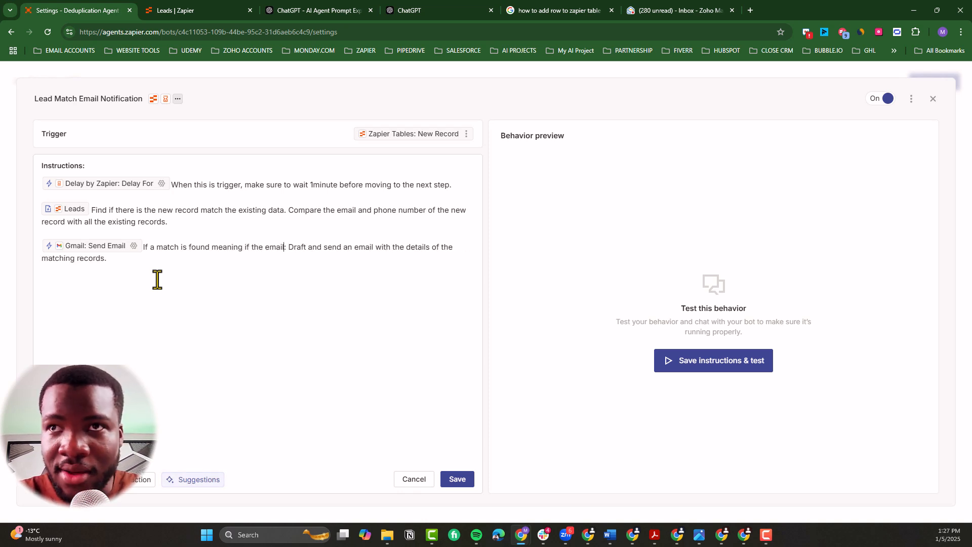
text( and pho)
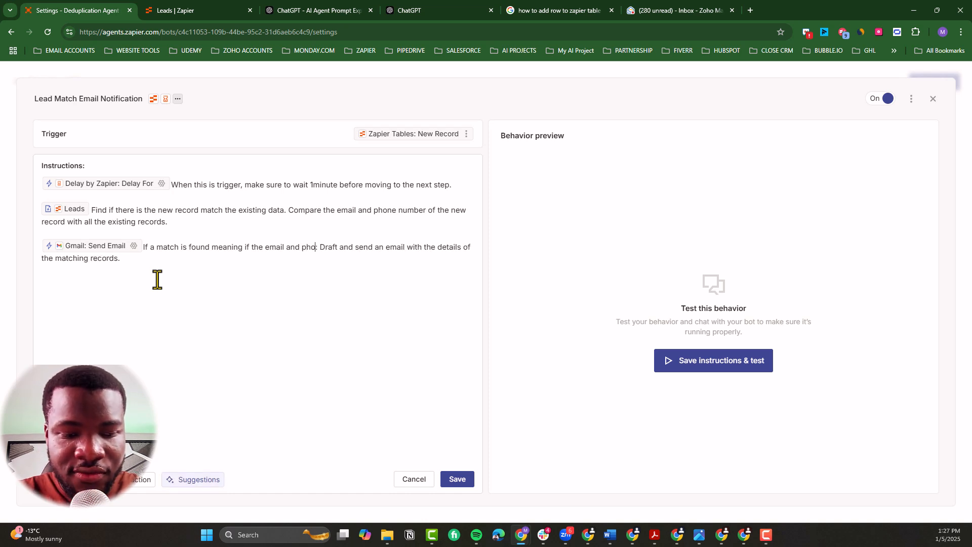
text(ne number of )
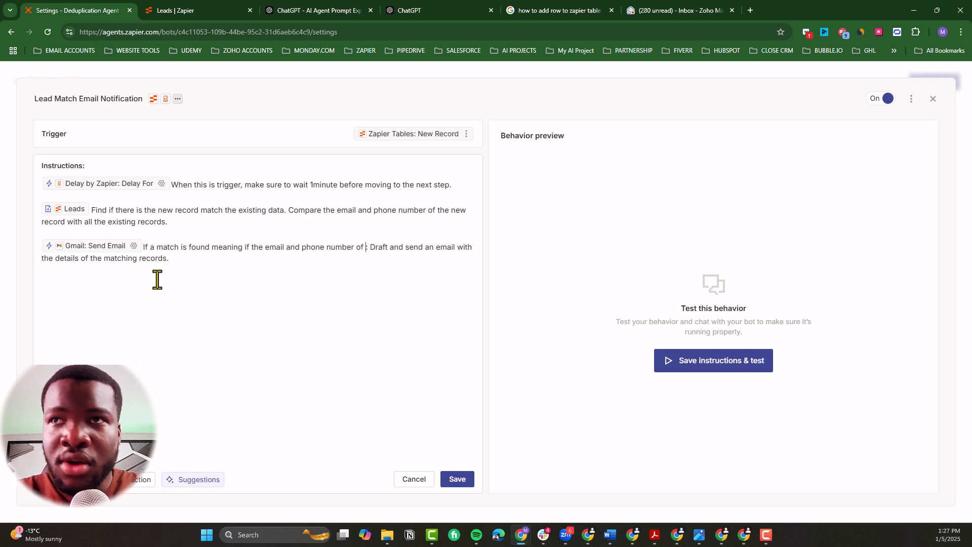
text(the new record)
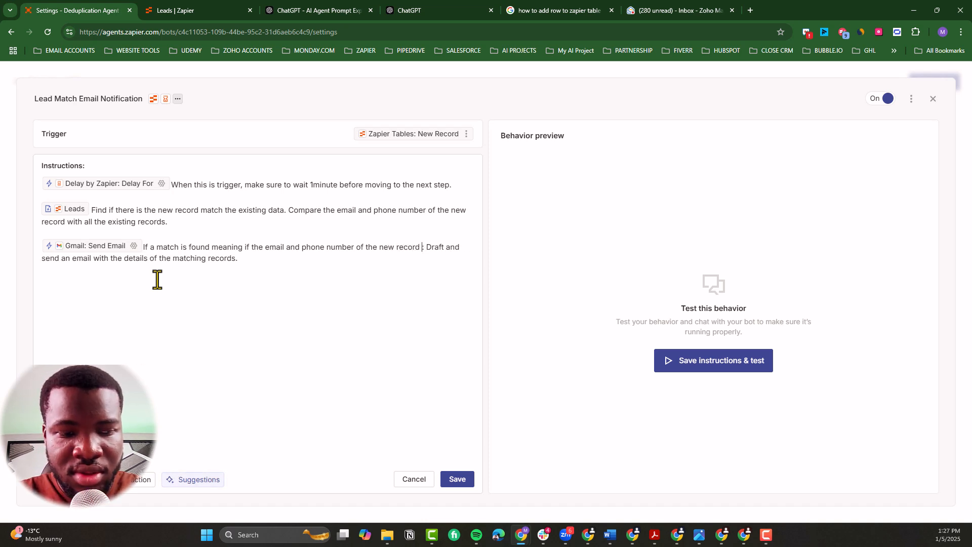
text( match )
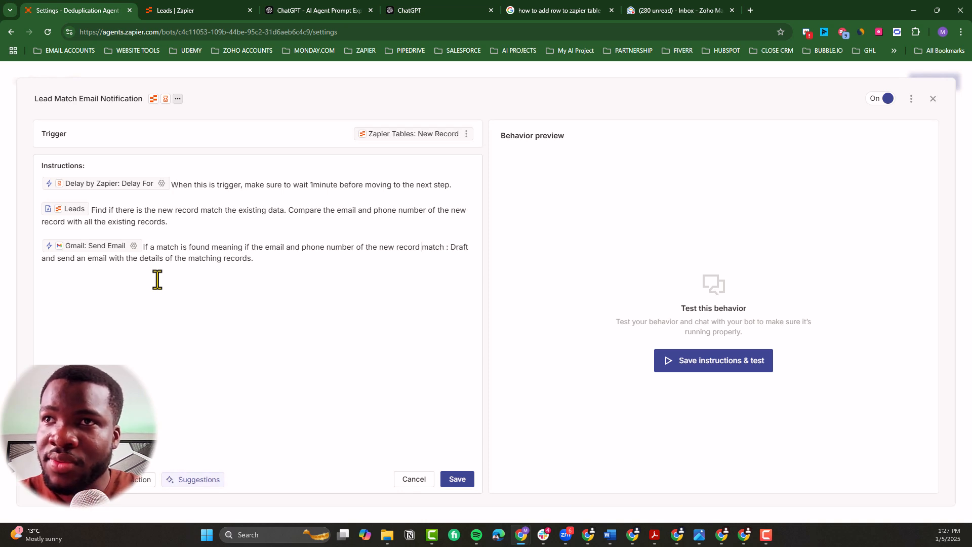
text(exa)
Step: Continue the Gmail instruction's condition with "EACTLY match" after "the new record"
key(BackSpace)
key(BackSpace)
key(BackSpace)
key(BackSpace)
key(BackSpace)
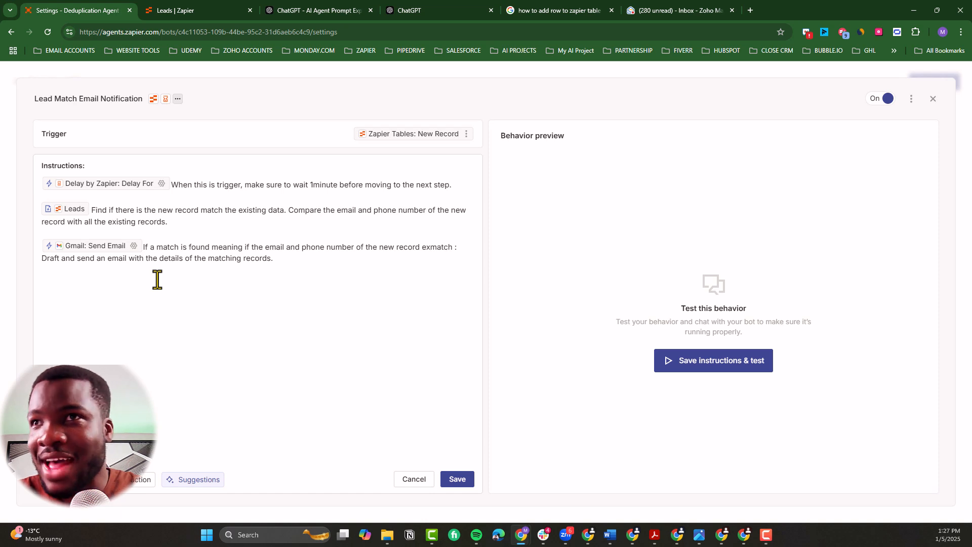
text(EACTLY)
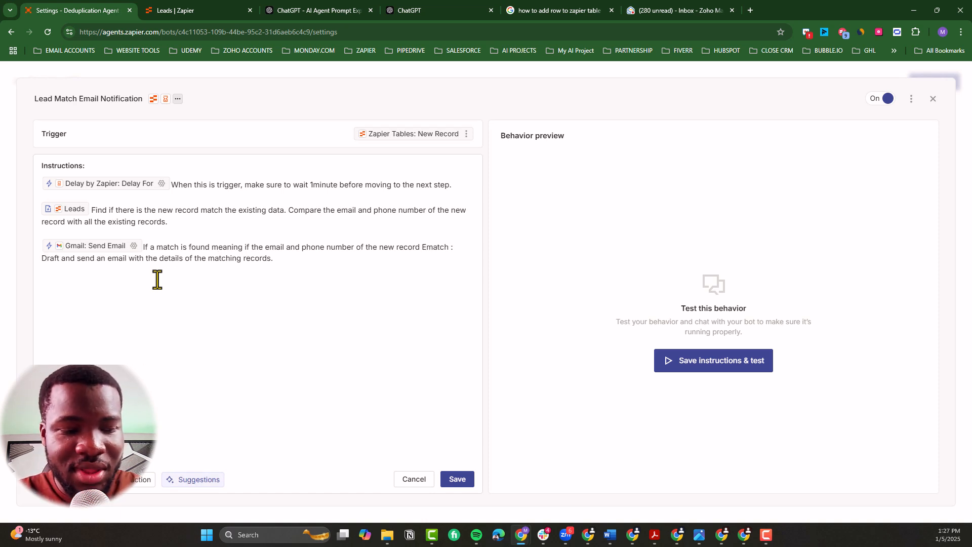
text( match)
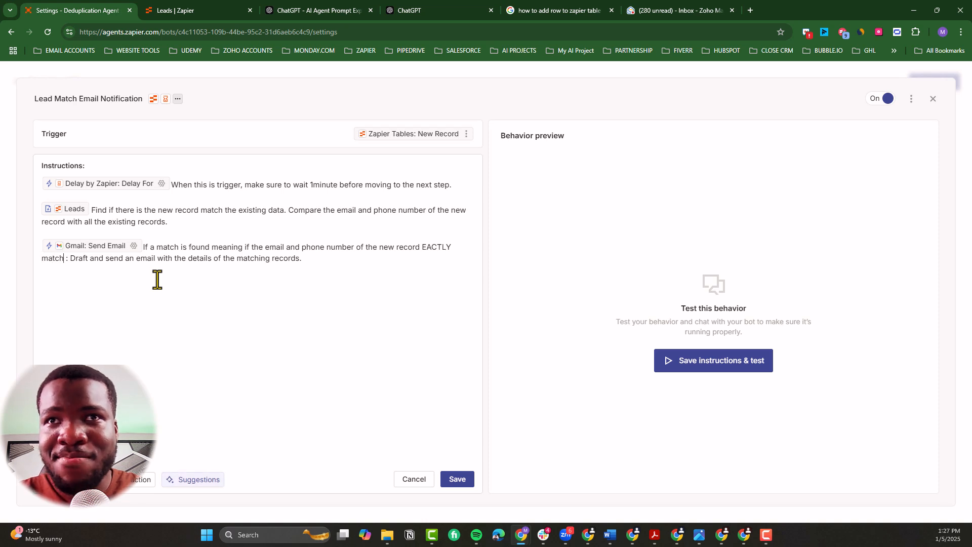
text( with)
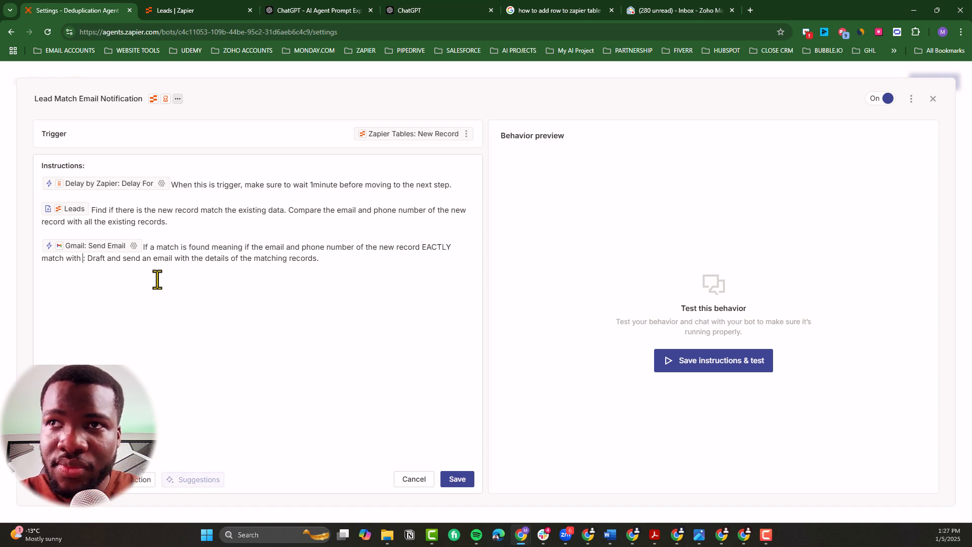
Step: Finish the Gmail condition with "with the existing data then," in place of the colon before "Draft and send an email"
text(the existing)
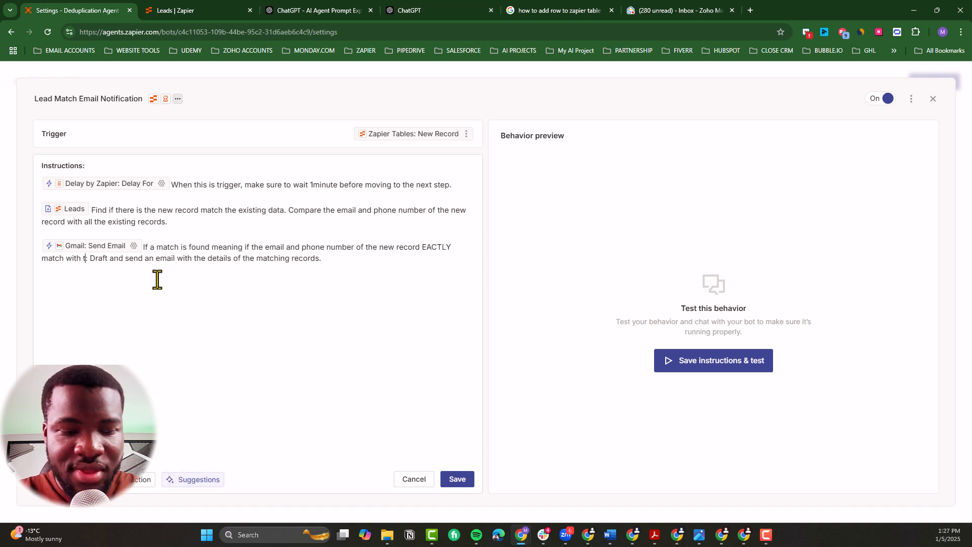
text( da)
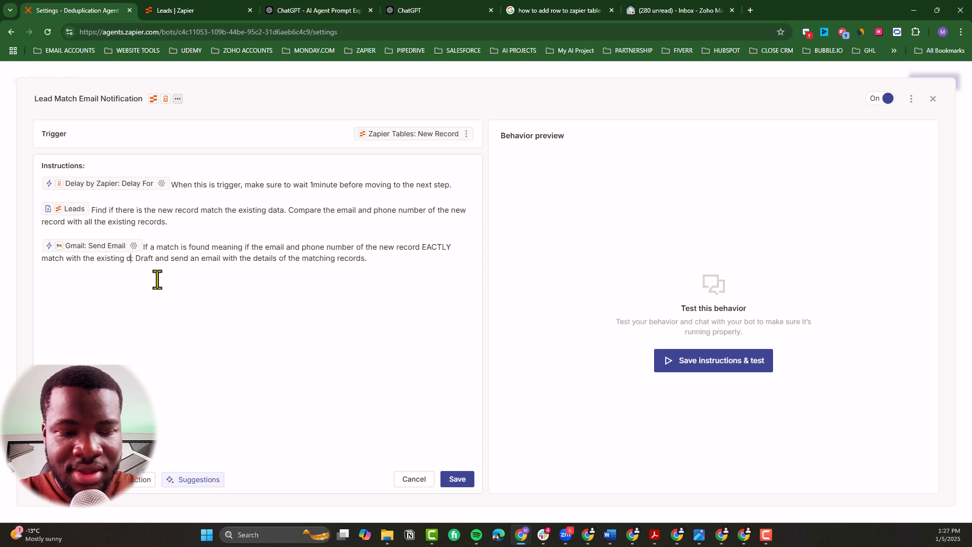
text(ta)
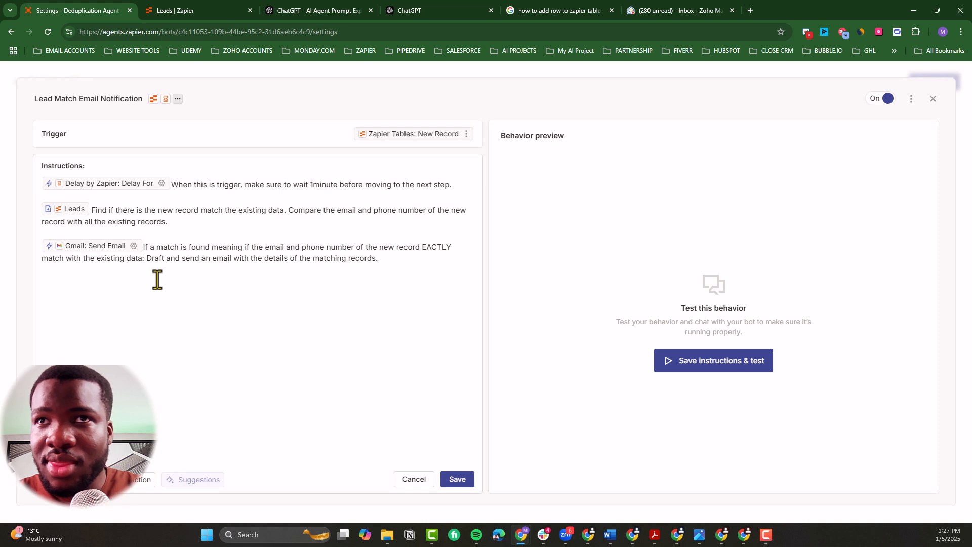
key(BackSpace)
text(then,)
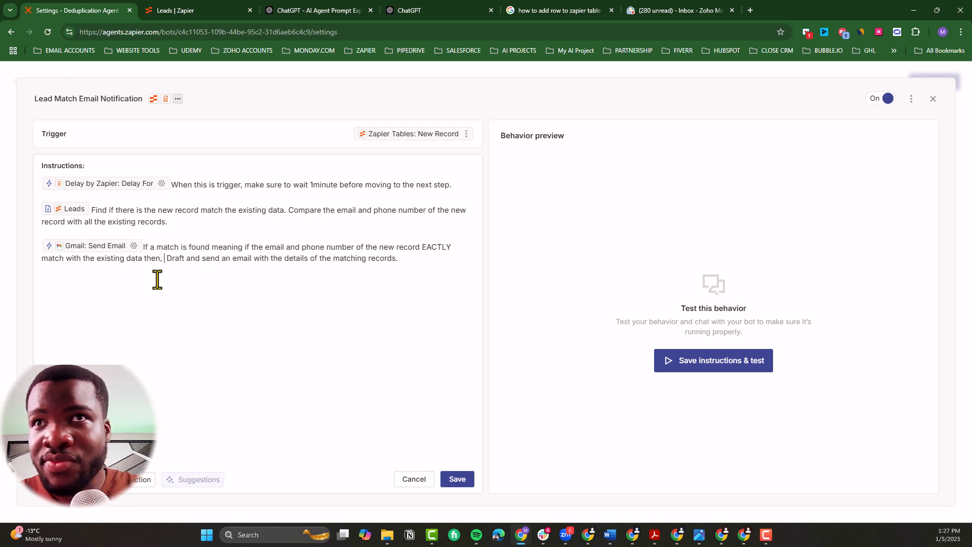
key(BackSpace)
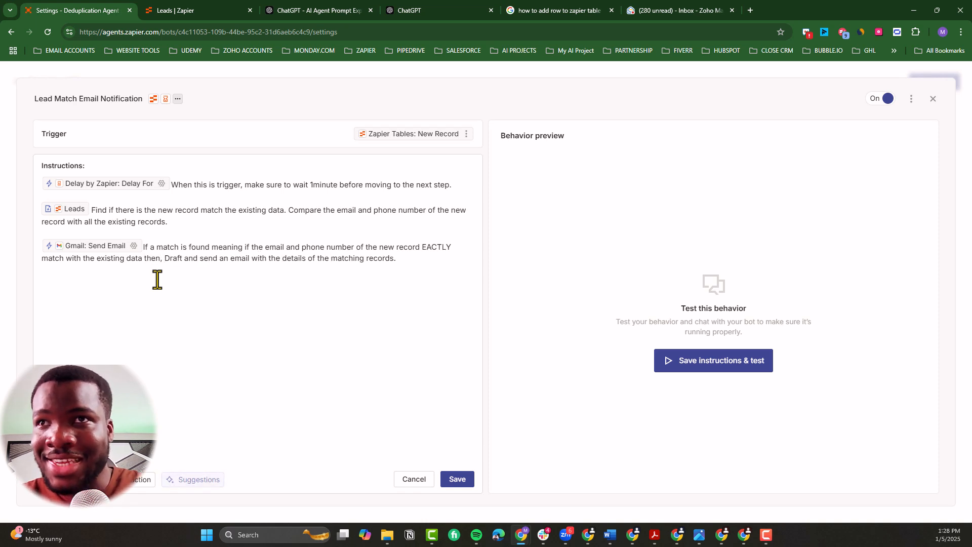
Step: Replace "matching records" with "new record" at the end of the Gmail instruction
double_click(352, 259)
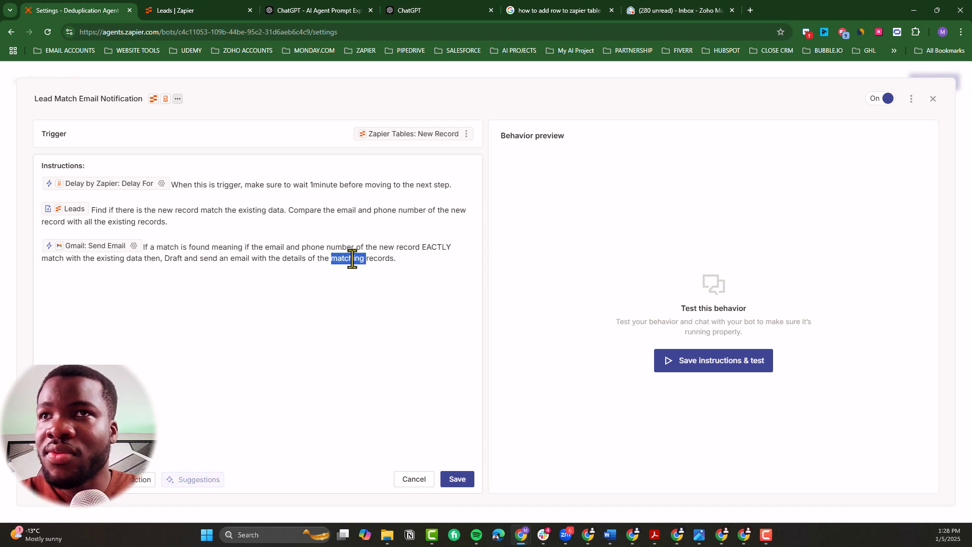
key(BackSpace)
text(new)
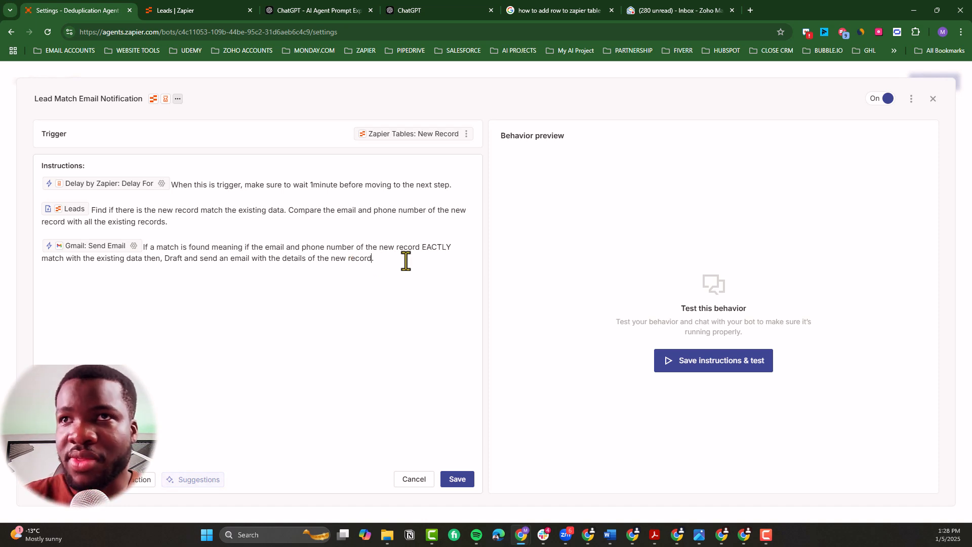
Step: Save the Lead Match Email Notification behavior and return to the agent's chat
click(458, 478)
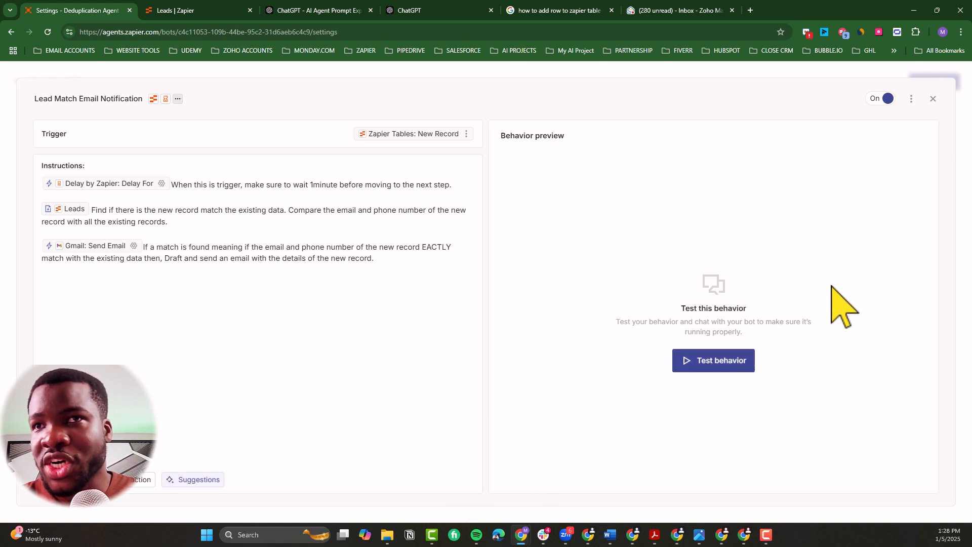
click(933, 99)
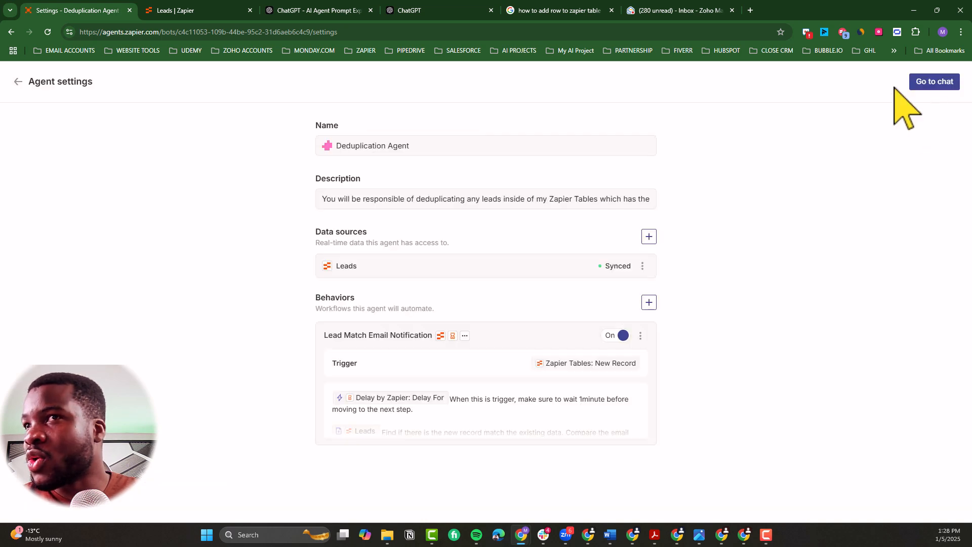
click(936, 81)
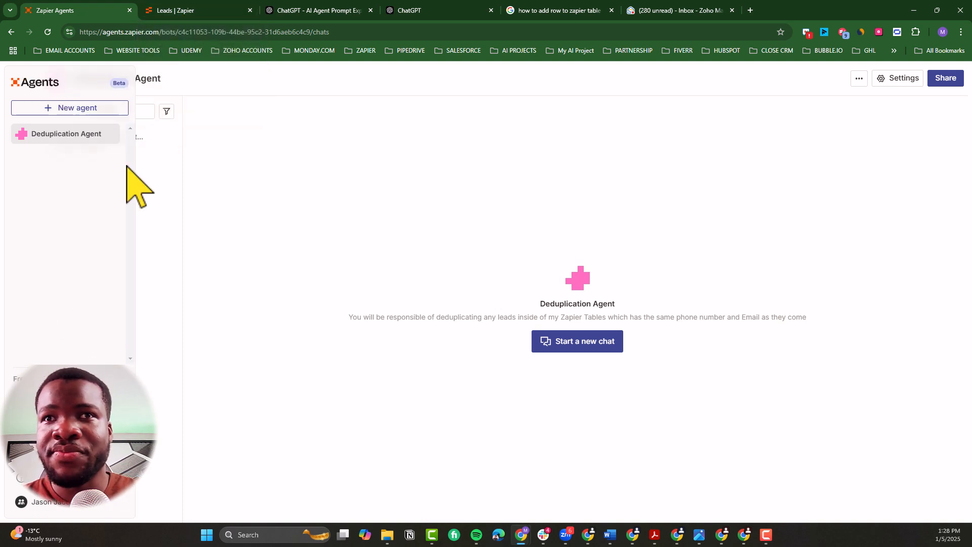
Step: Add a new record to the Leads table with the full name Sam Altman
click(184, 11)
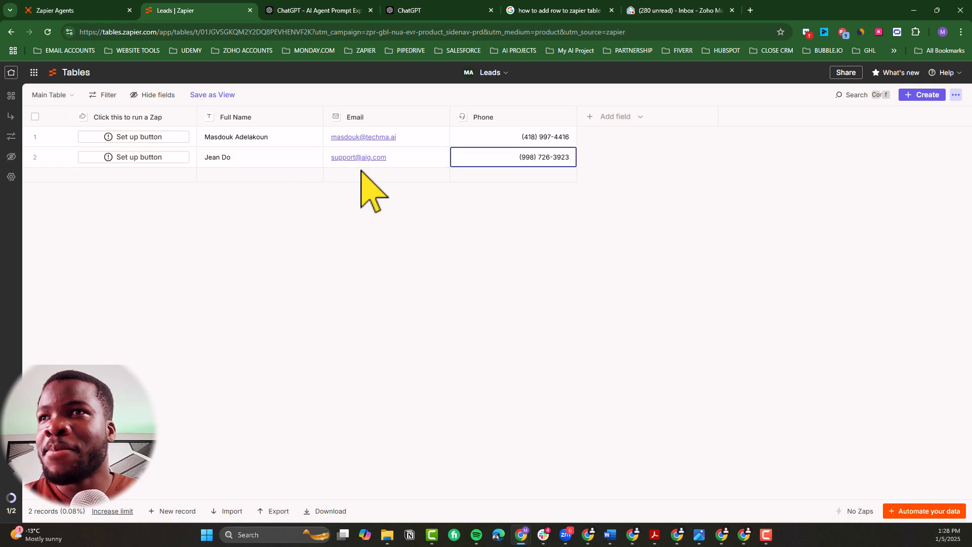
click(178, 511)
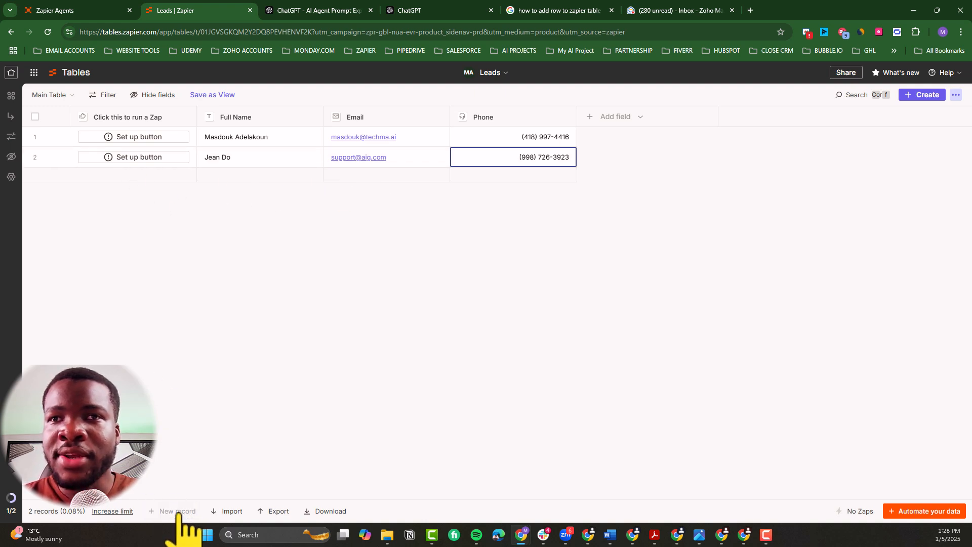
click(222, 179)
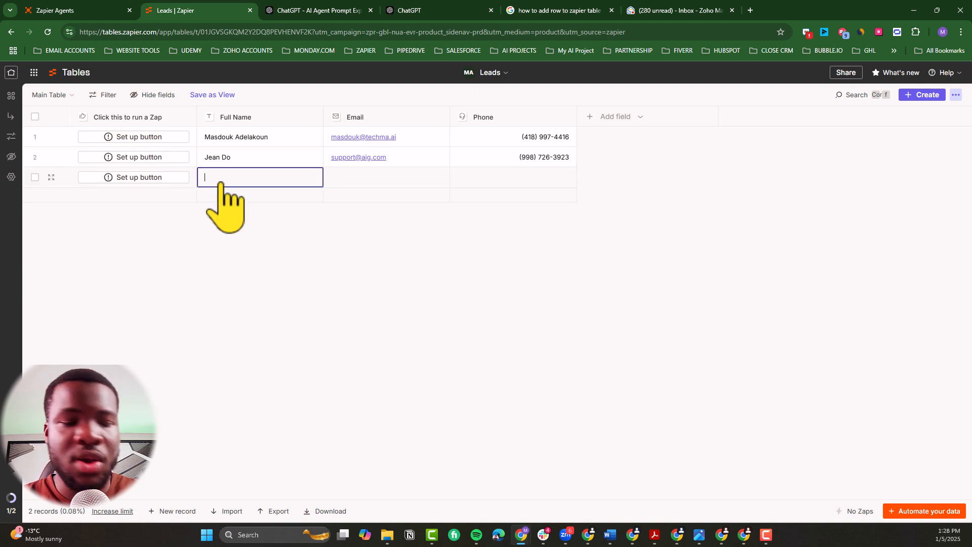
text(Sa)
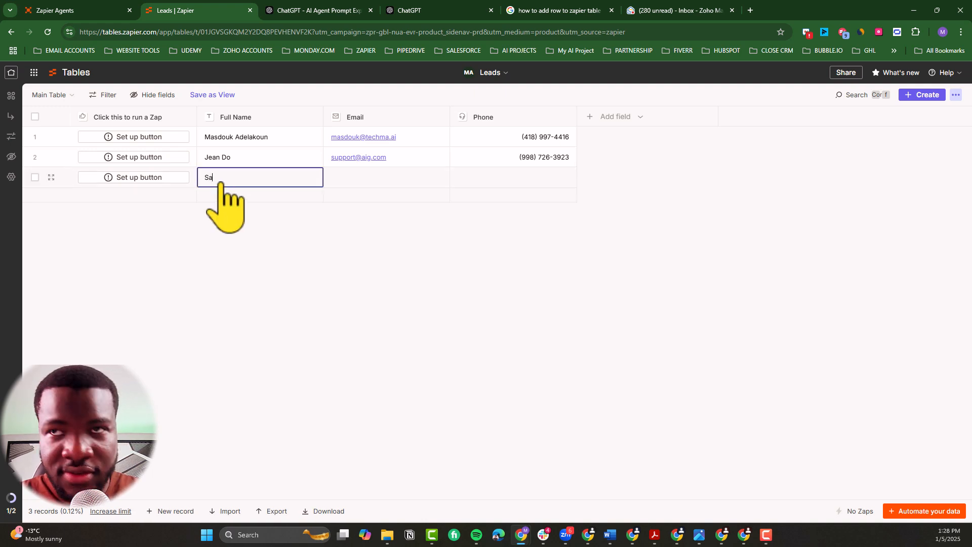
text(m AI)
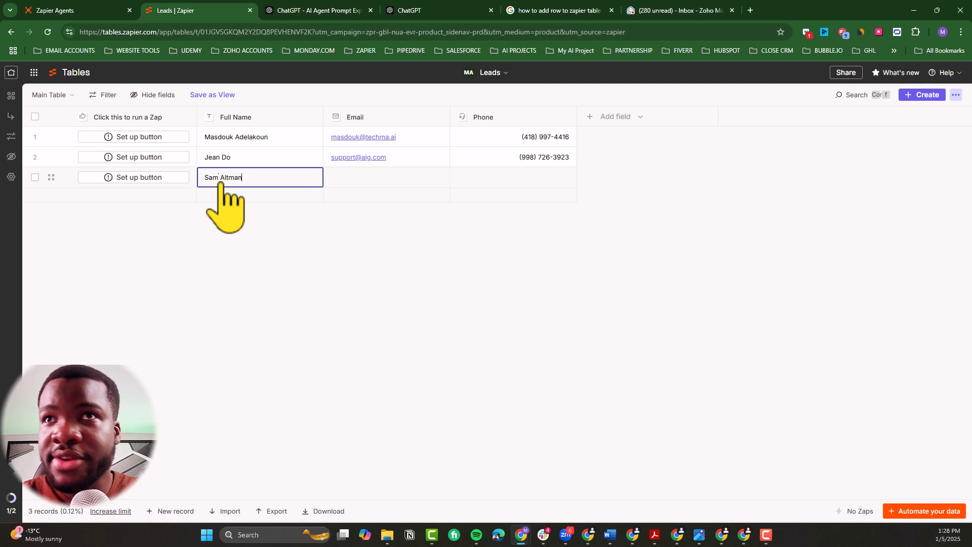
text(tman)
Step: Fill in the new Leads record's email address and phone number
click(361, 188)
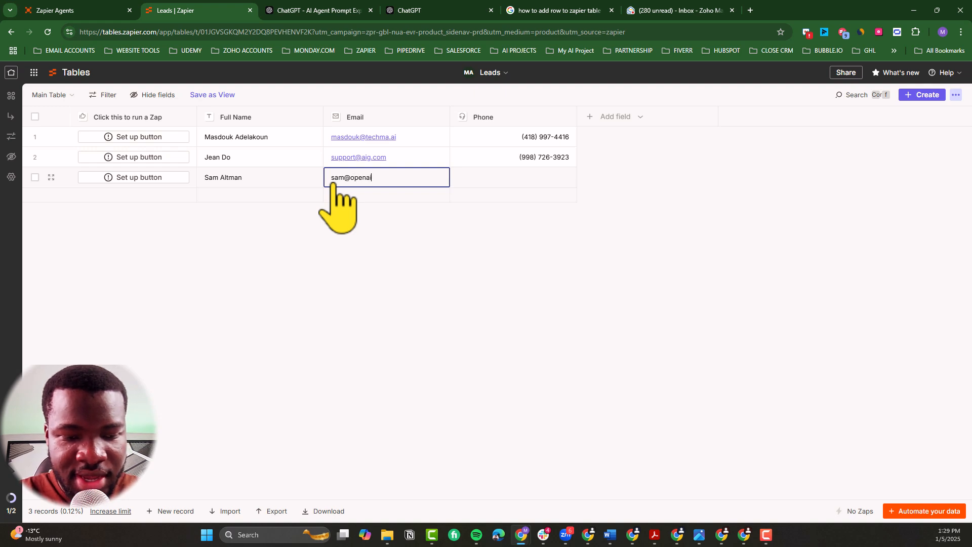
key(Return)
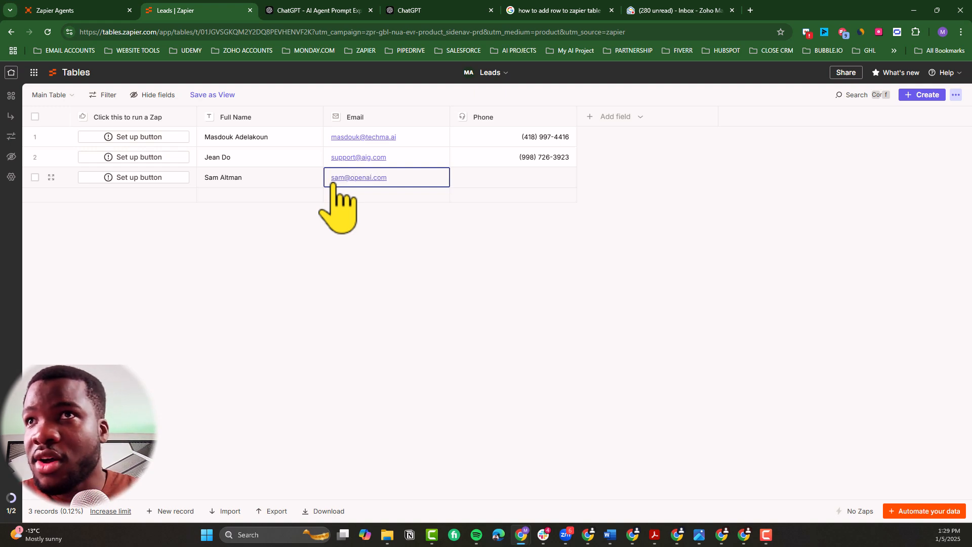
click(480, 183)
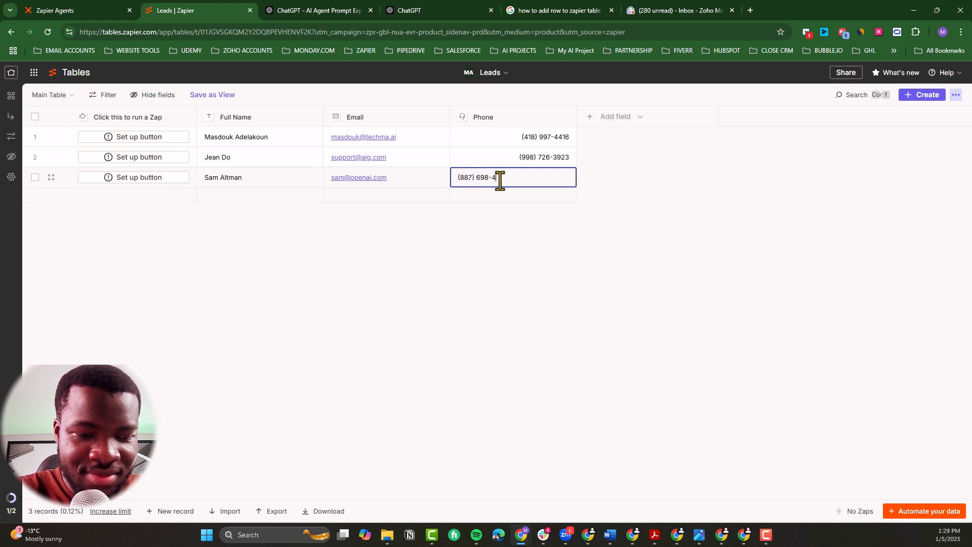
key(Return)
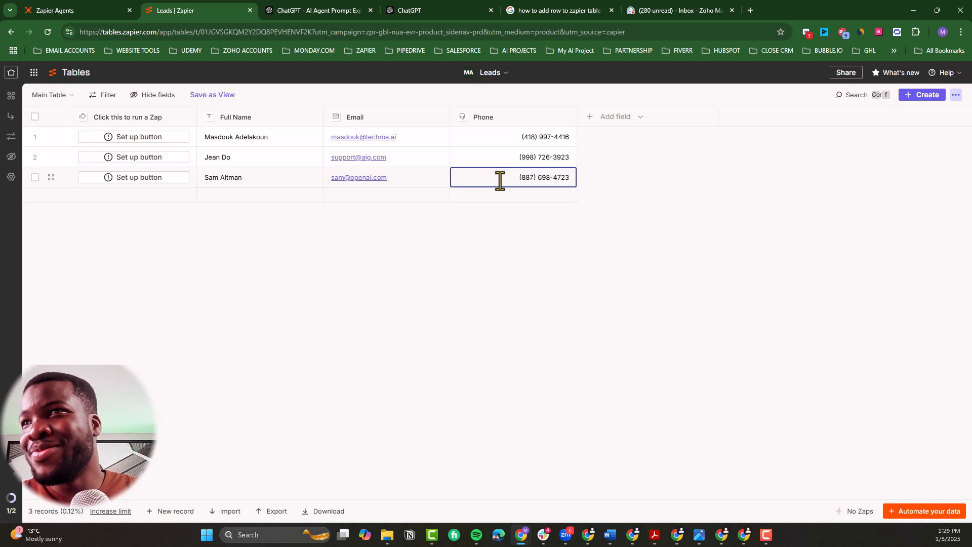
Step: Open the agent's latest Lead Match Email Notification run and examine the Delay For action's resolved fields and final output
click(108, 12)
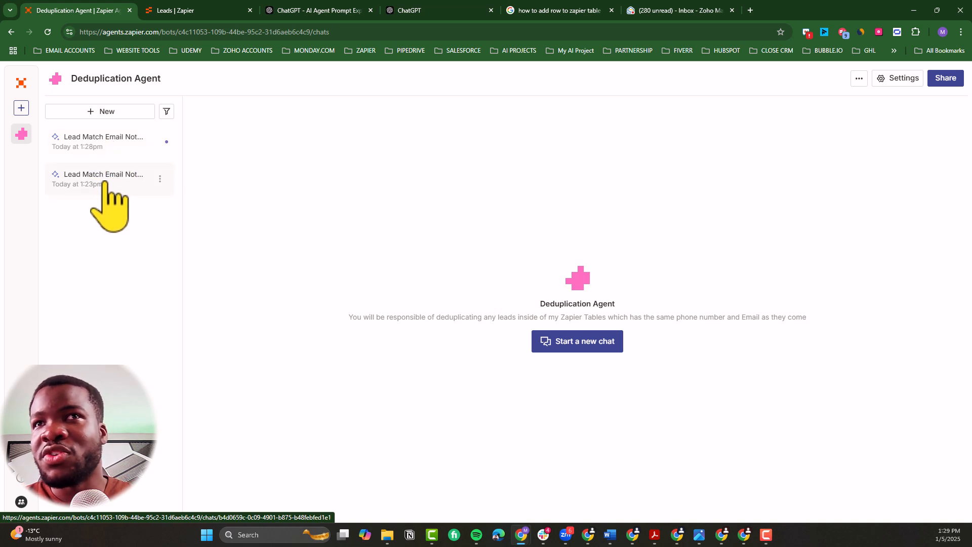
click(97, 145)
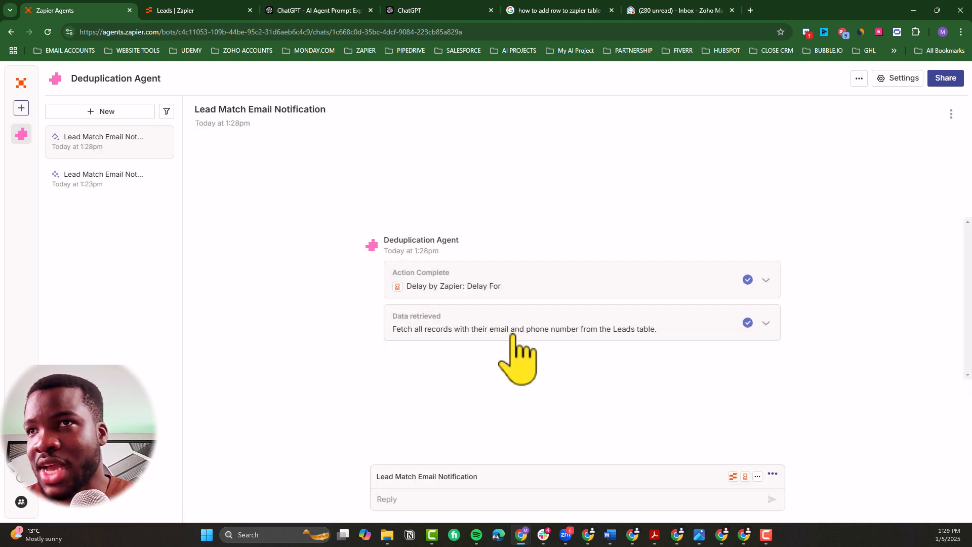
click(557, 293)
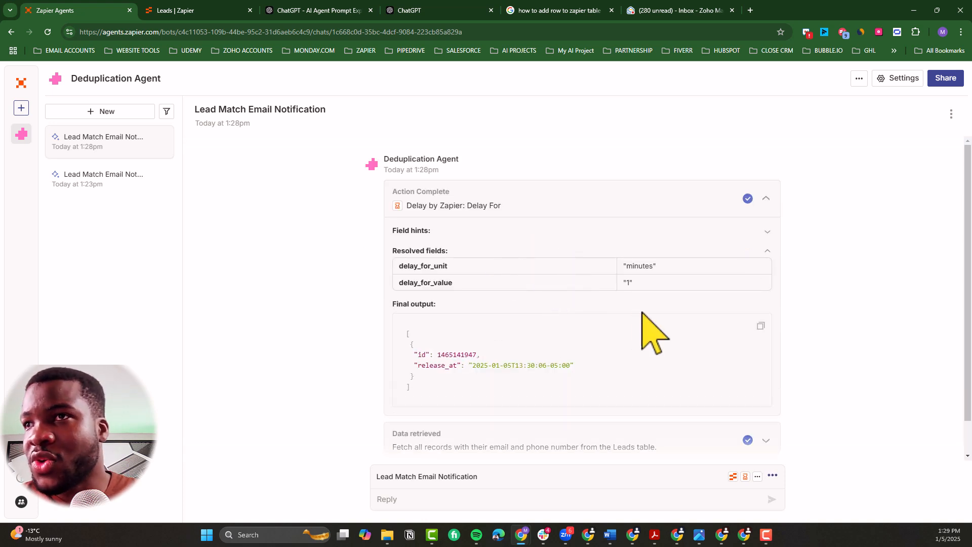
click(624, 200)
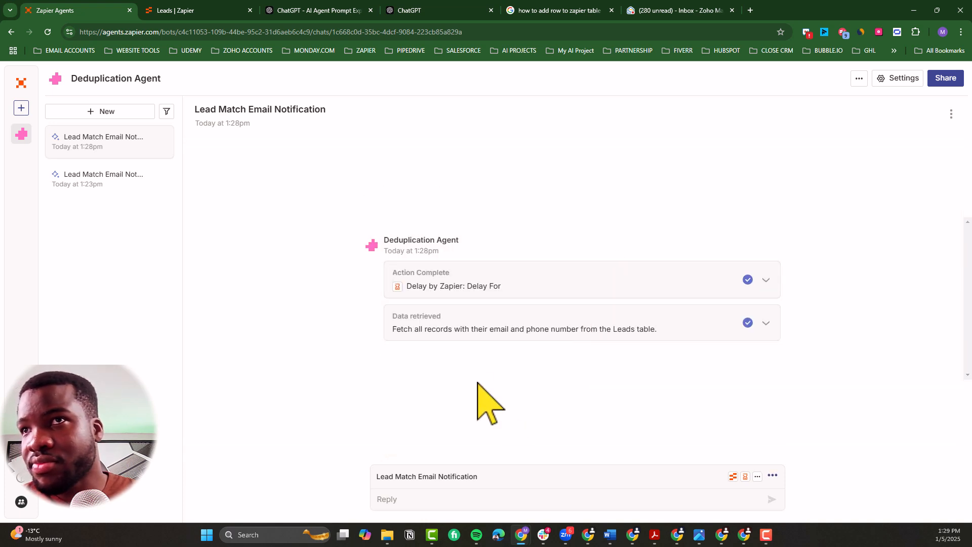
Step: Examine the query behind the run's Leads data retrieval, and reload the page to check the run's outcome
click(503, 329)
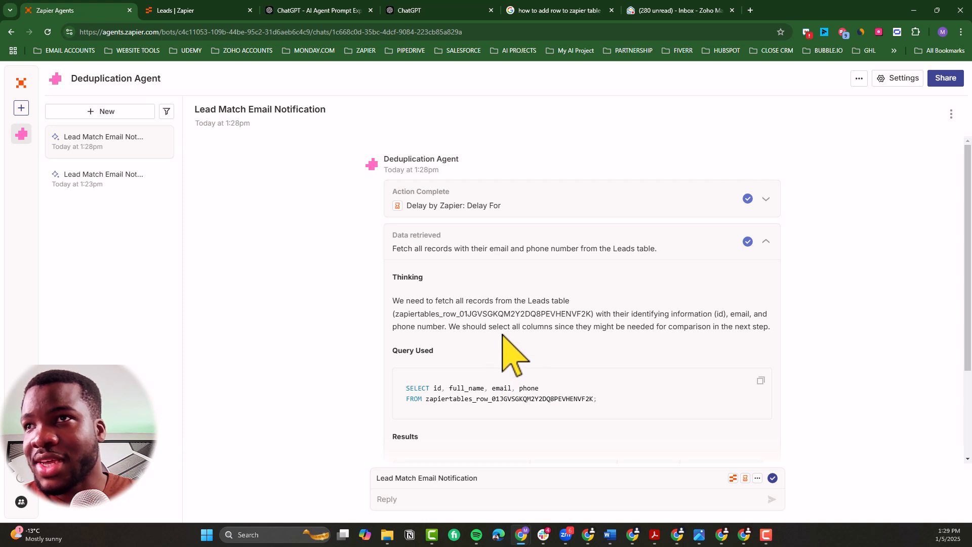
click(553, 247)
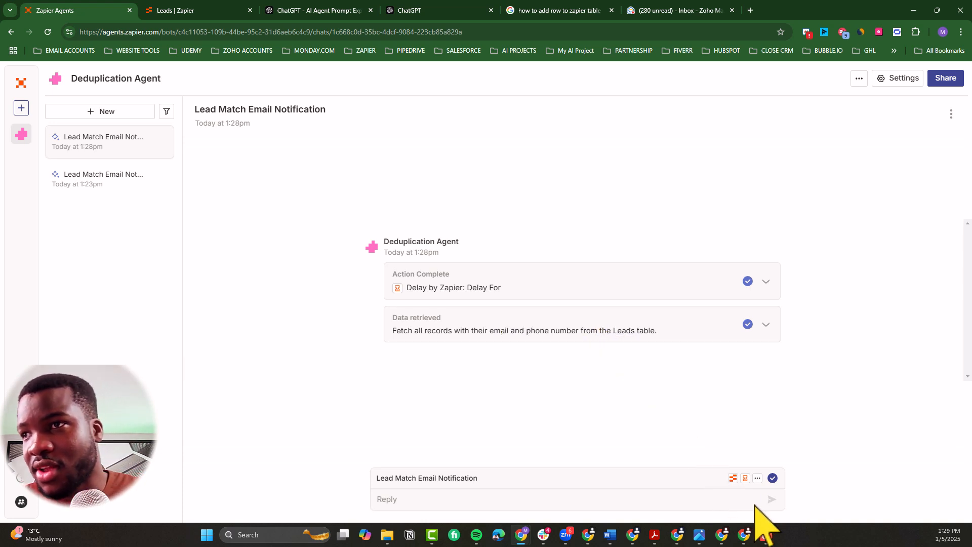
click(488, 501)
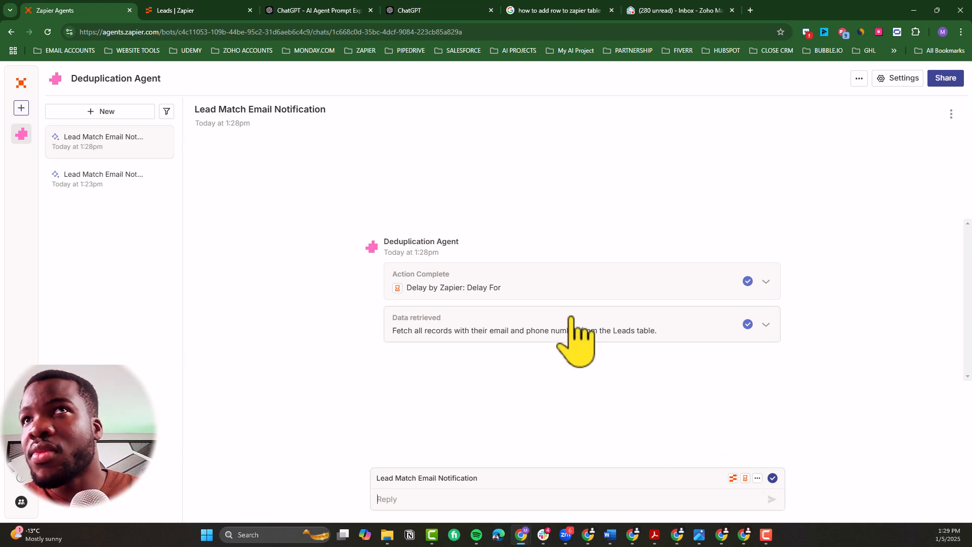
click(47, 32)
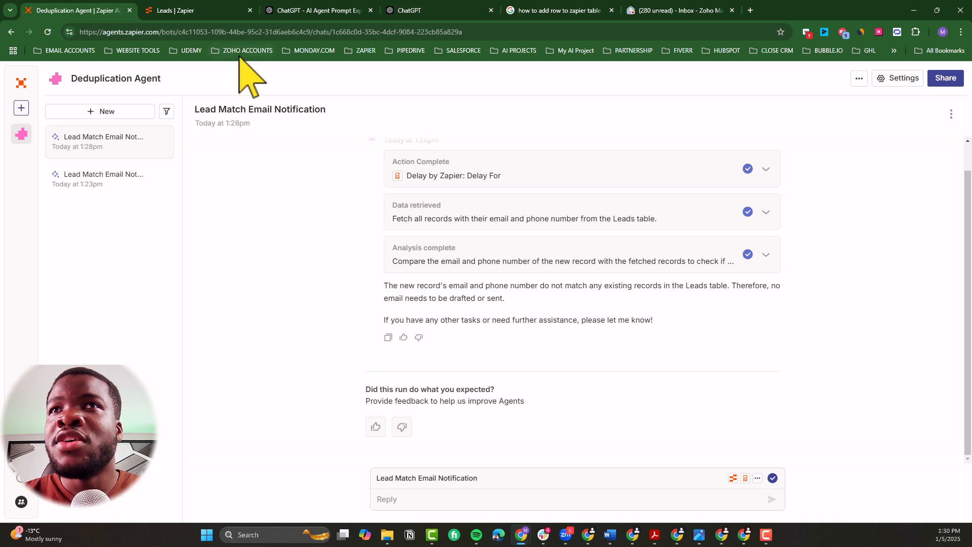
Step: Add a new record to the Leads table, entering the first lead's first name as its full name
click(210, 11)
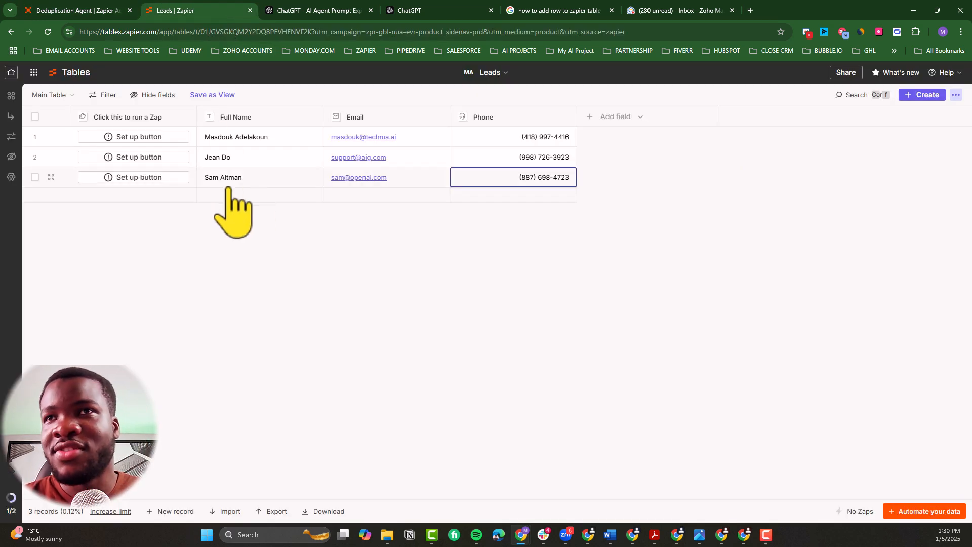
click(174, 511)
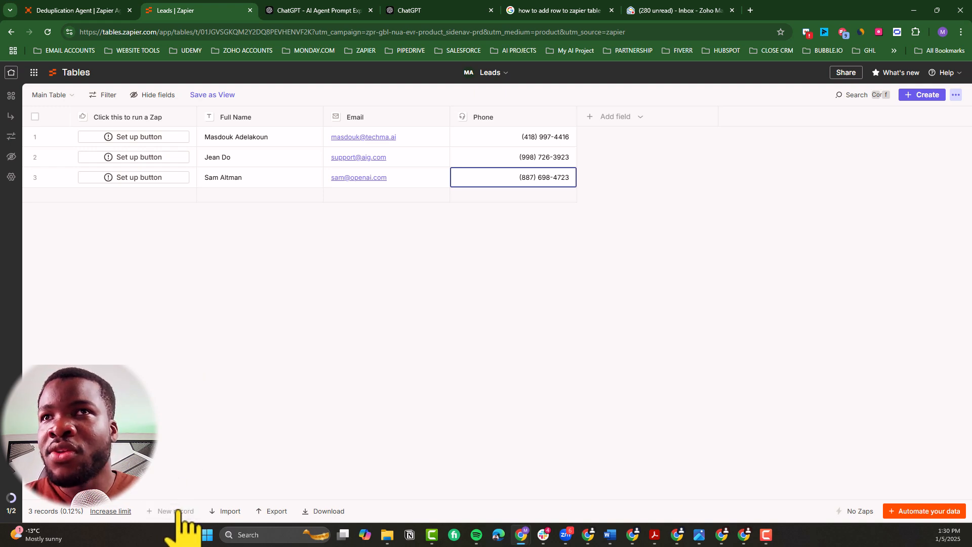
click(236, 197)
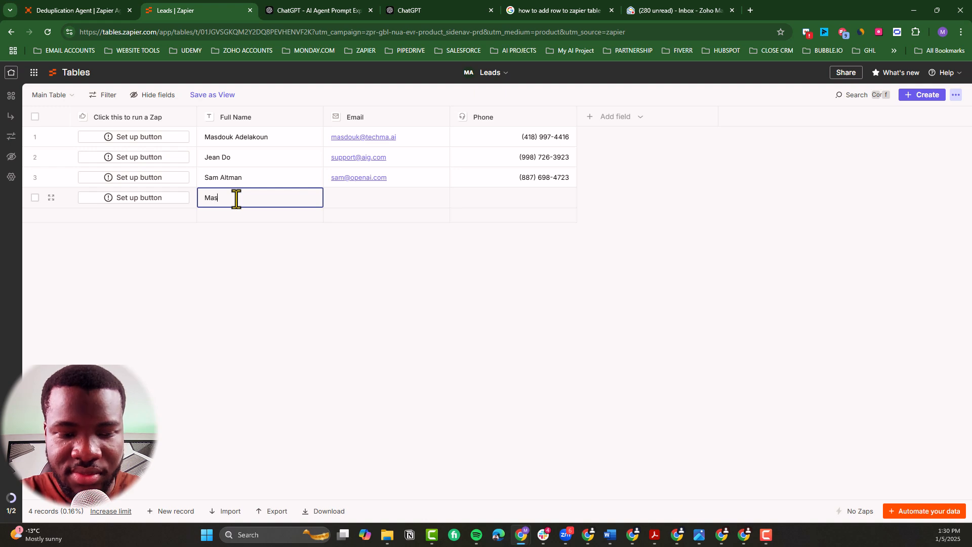
Step: Fill in the new Leads record's email and phone number with the same values as the first record
click(343, 200)
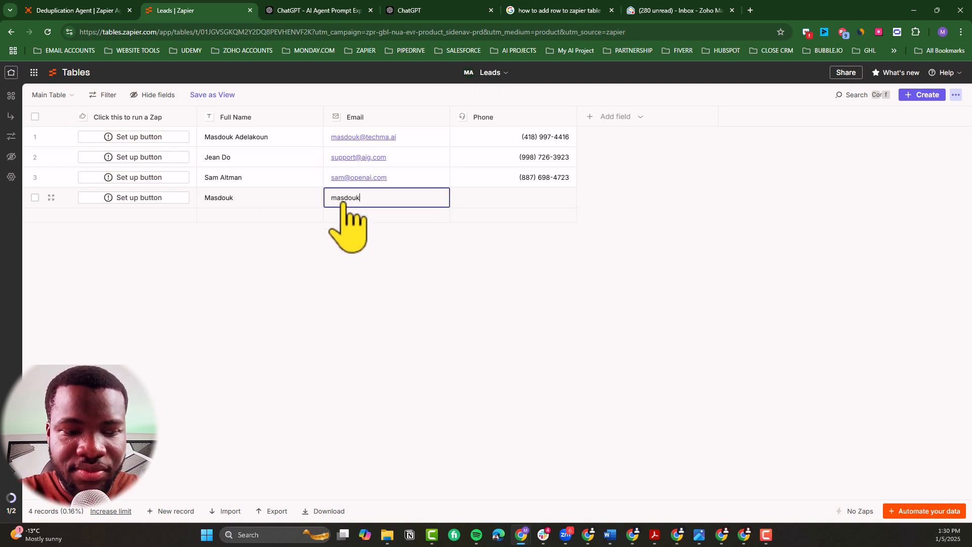
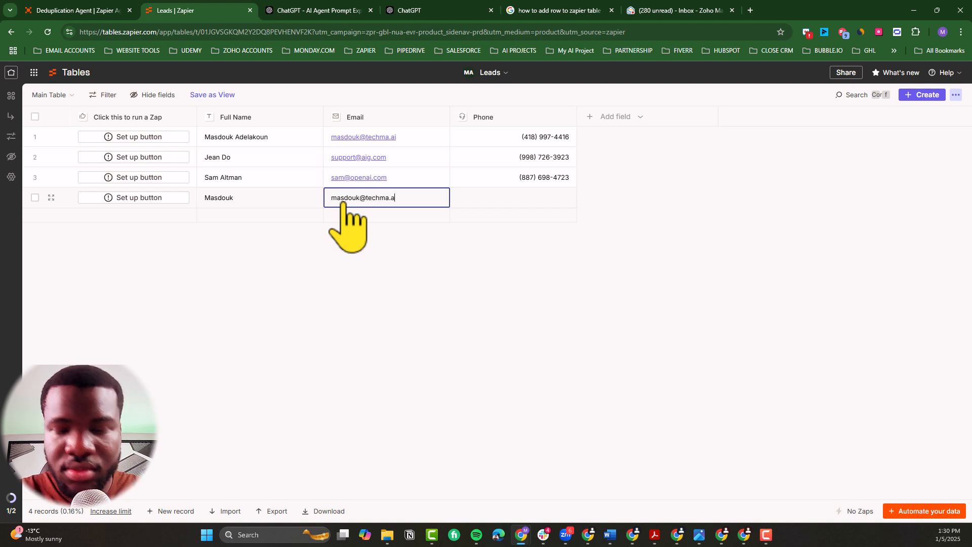
key(Return)
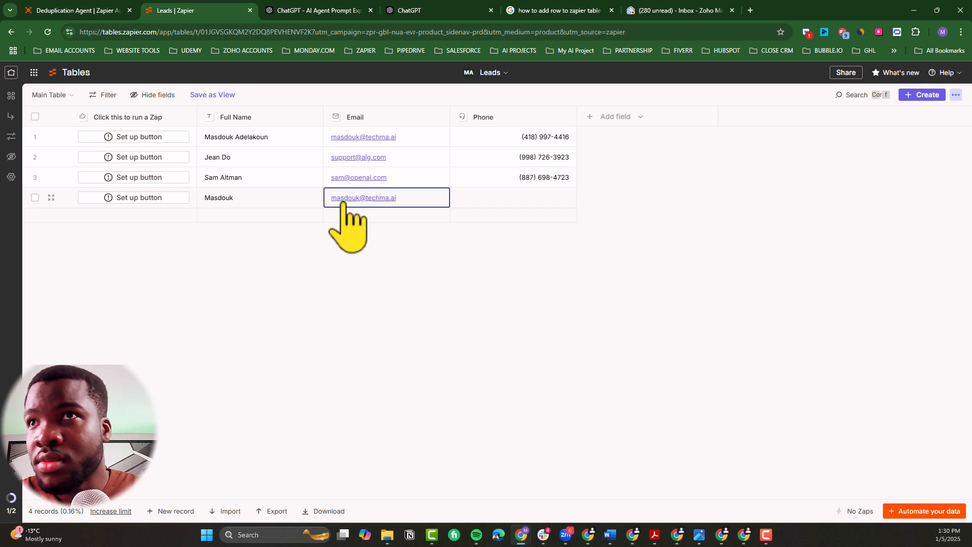
click(514, 201)
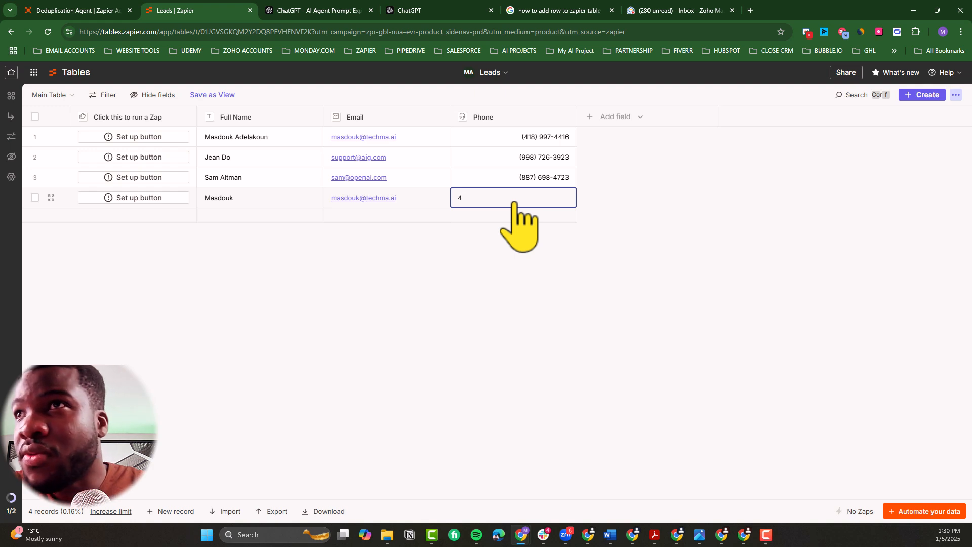
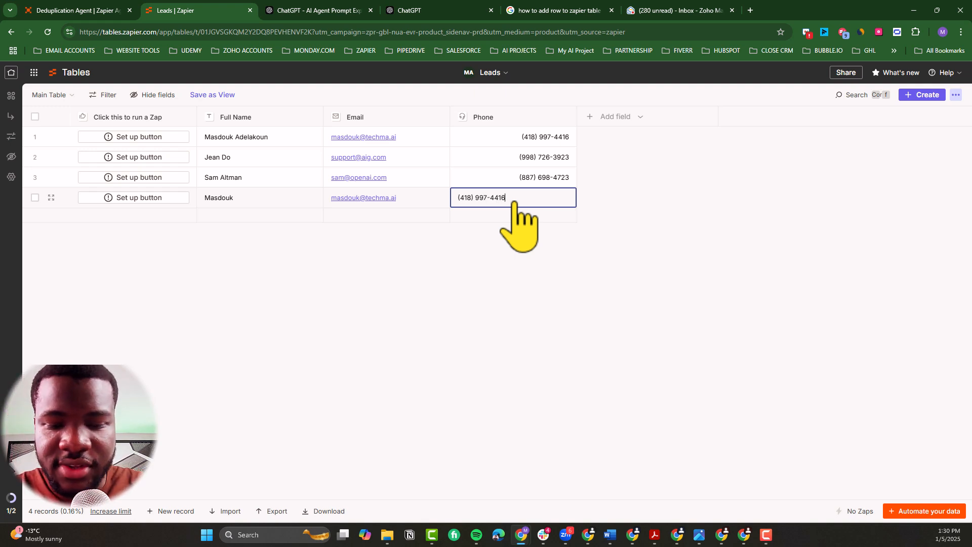
key(Return)
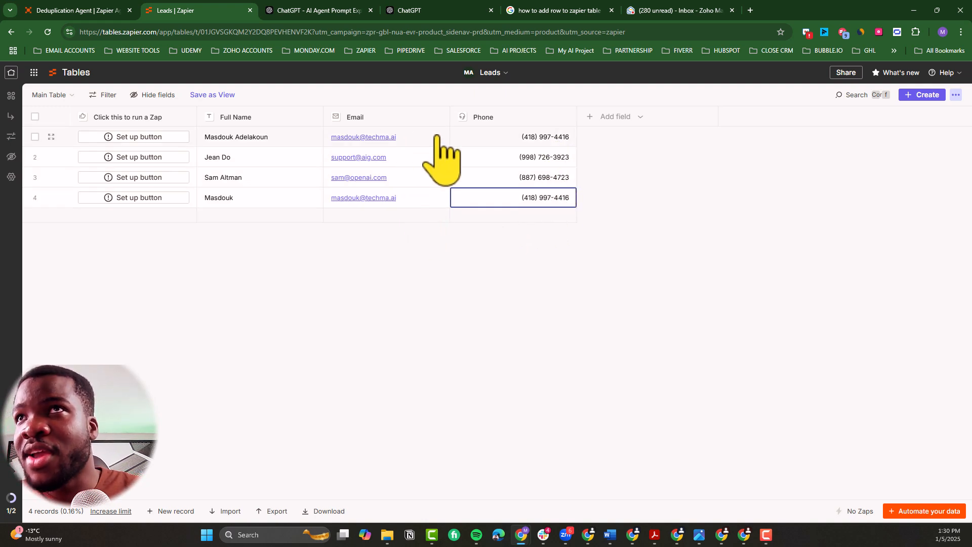
Step: Return to Zapier Agents, open the newest Lead Match Email Notification run and reload it to load its outcome
click(101, 10)
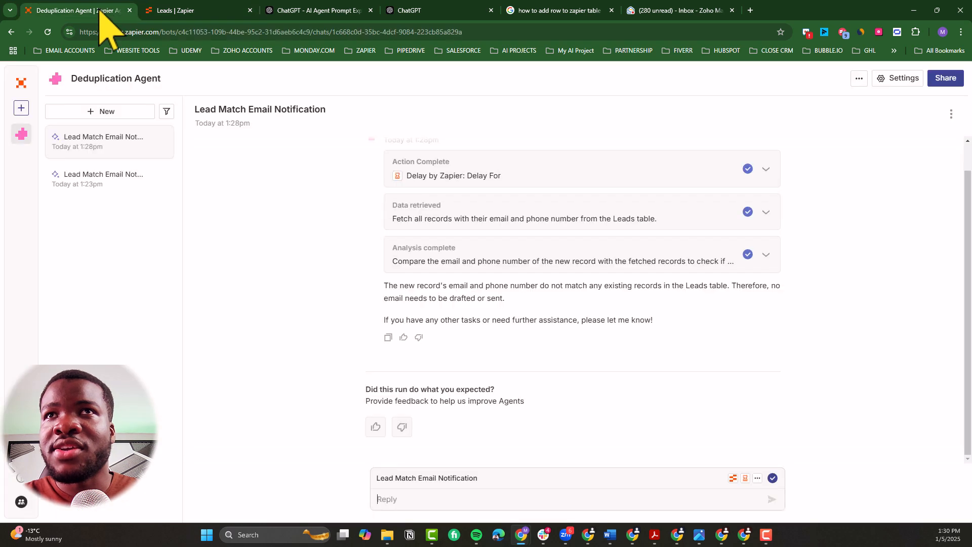
click(48, 32)
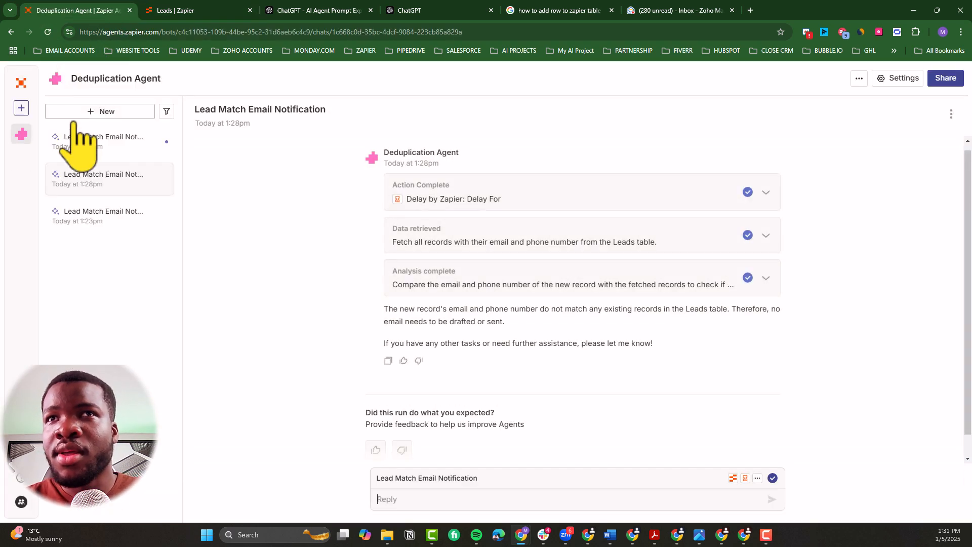
click(93, 145)
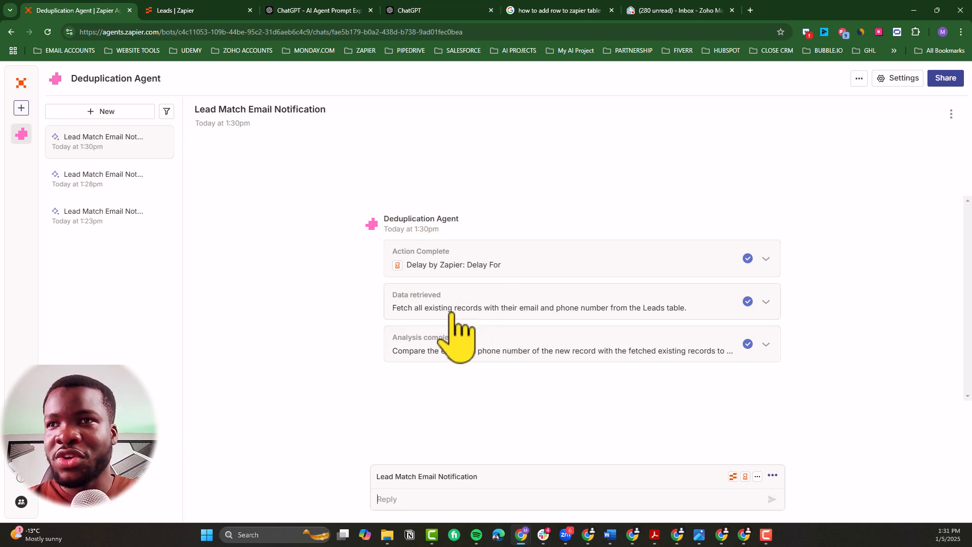
click(47, 33)
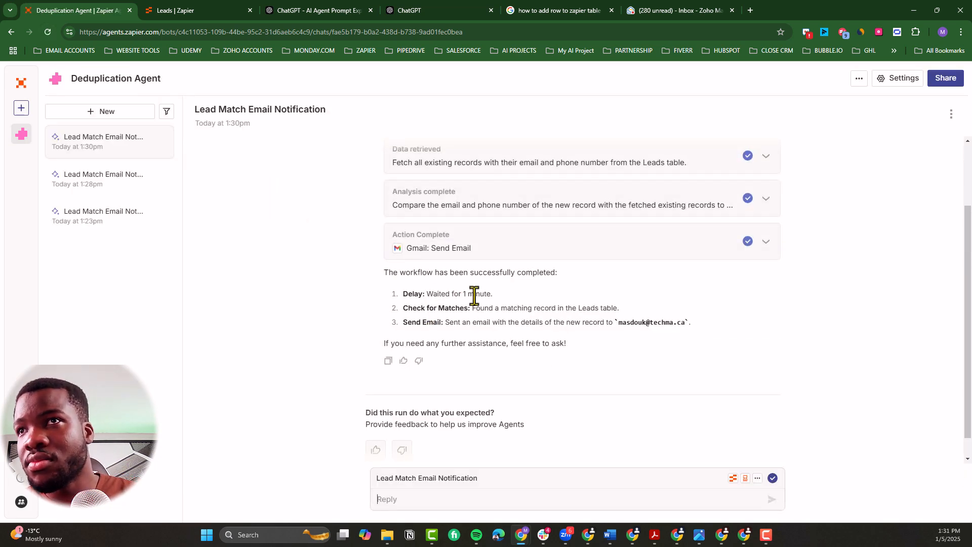
Step: Review the newest run's completion summary, covering the delay, match check and sent email
drag(389, 272, 463, 297)
scroll(462, 295, up, 2)
scroll(463, 291, down, 1)
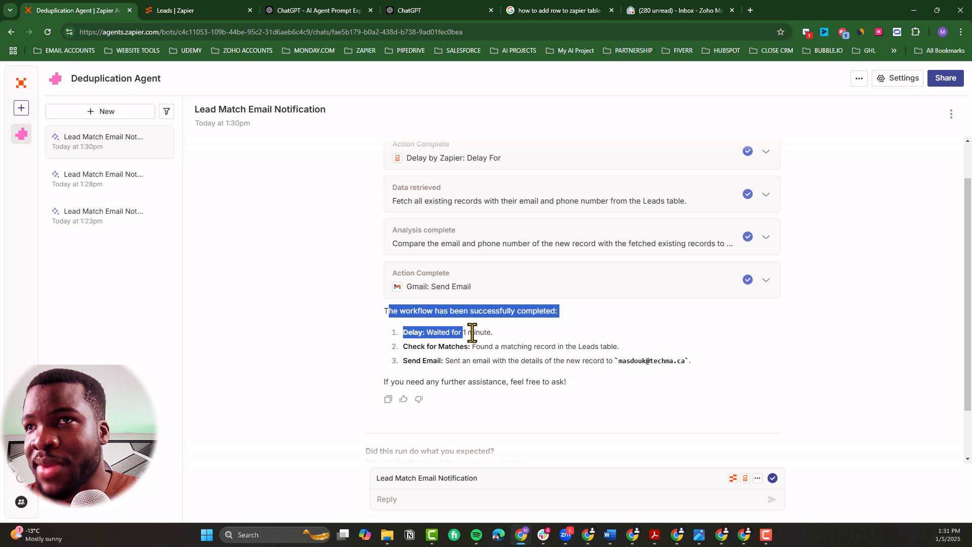
drag(474, 346, 632, 349)
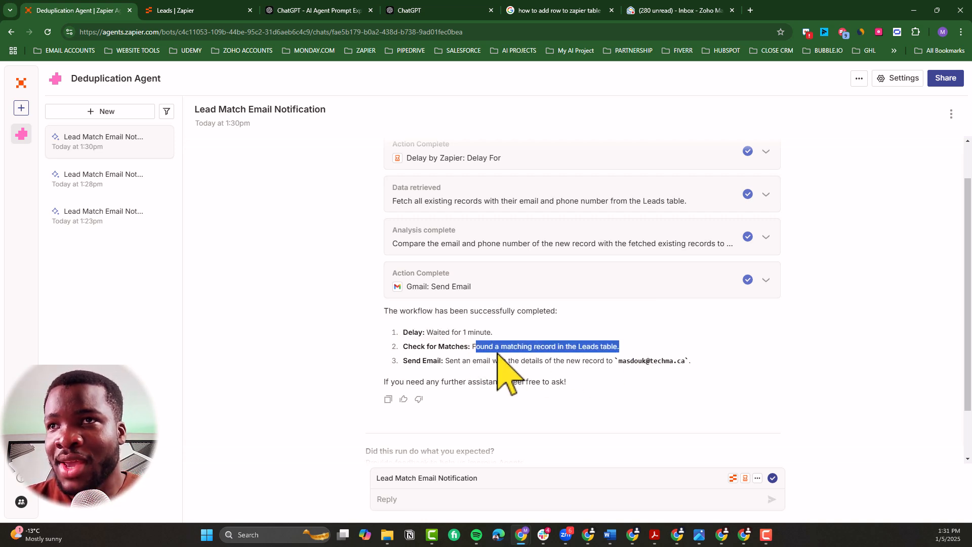
drag(521, 361, 694, 363)
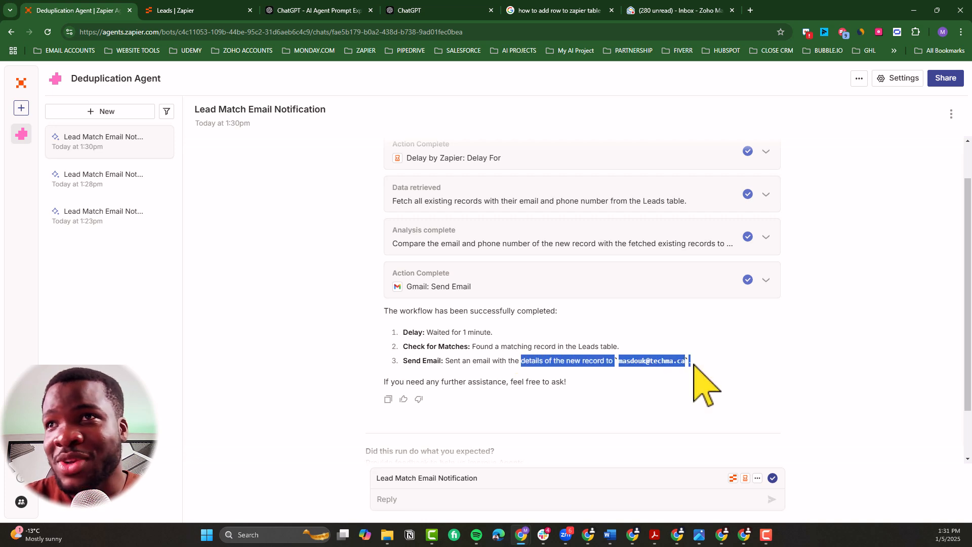
scroll(554, 266, up, 1)
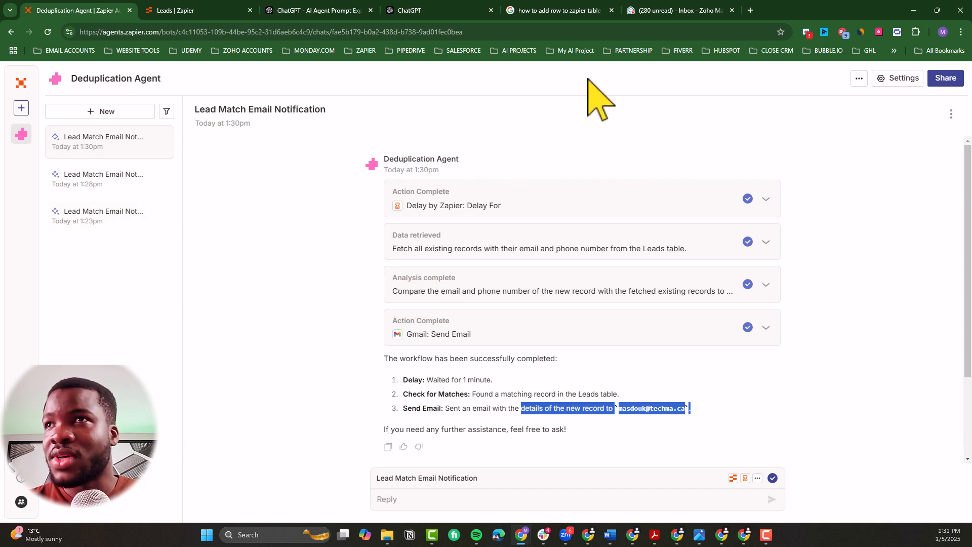
Step: Switch to Zoho Mail and read the Zapier Automation emails "Matching Record Found" and "New Matching Record Found in Leads Table"
click(673, 12)
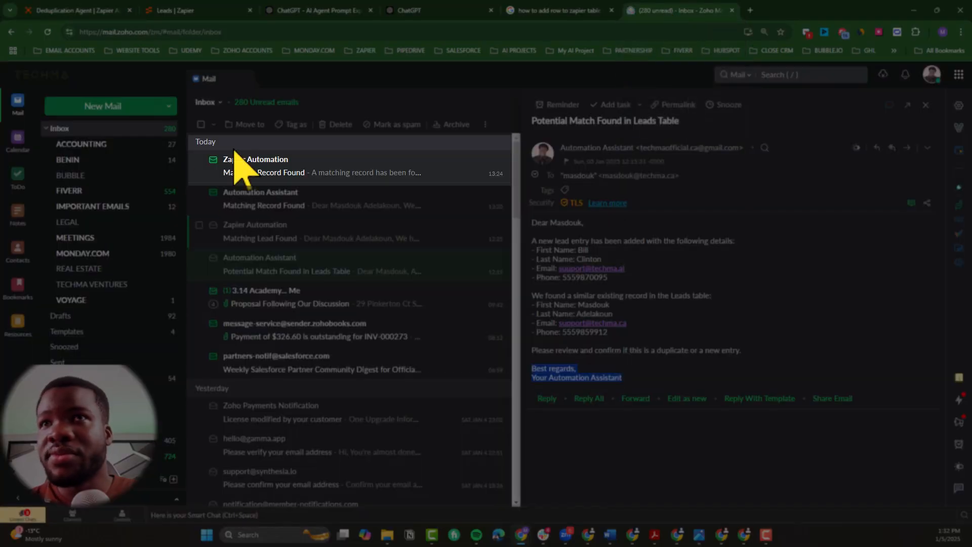
click(282, 172)
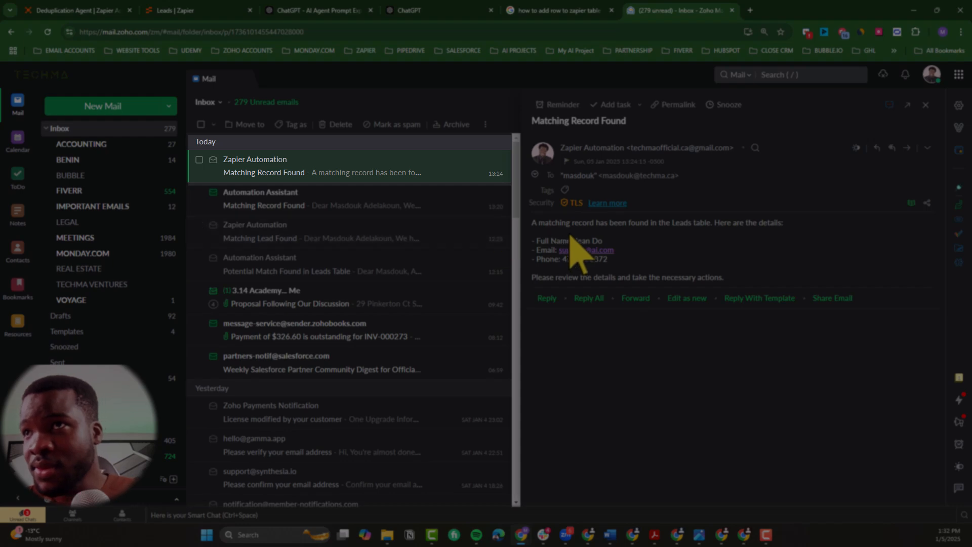
drag(533, 225, 784, 225)
drag(610, 260, 533, 244)
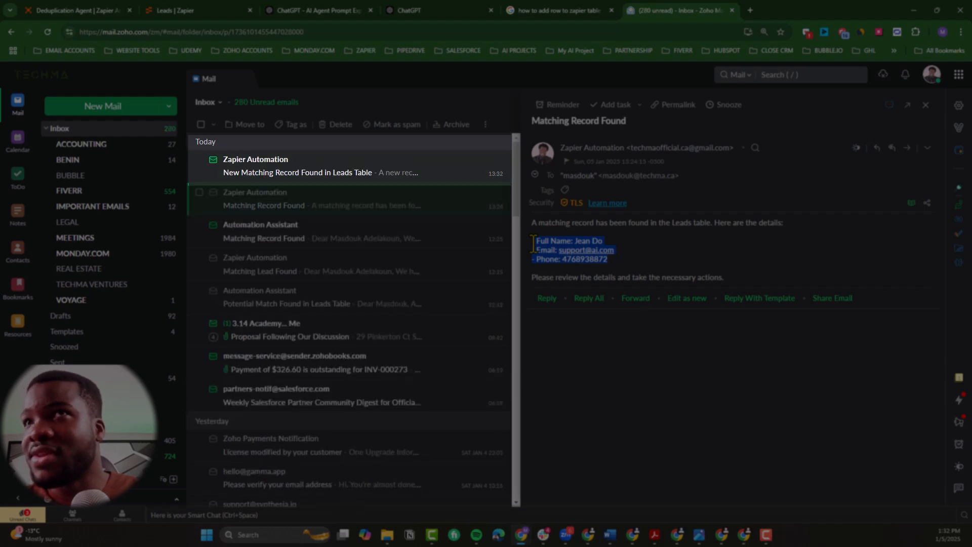
click(362, 173)
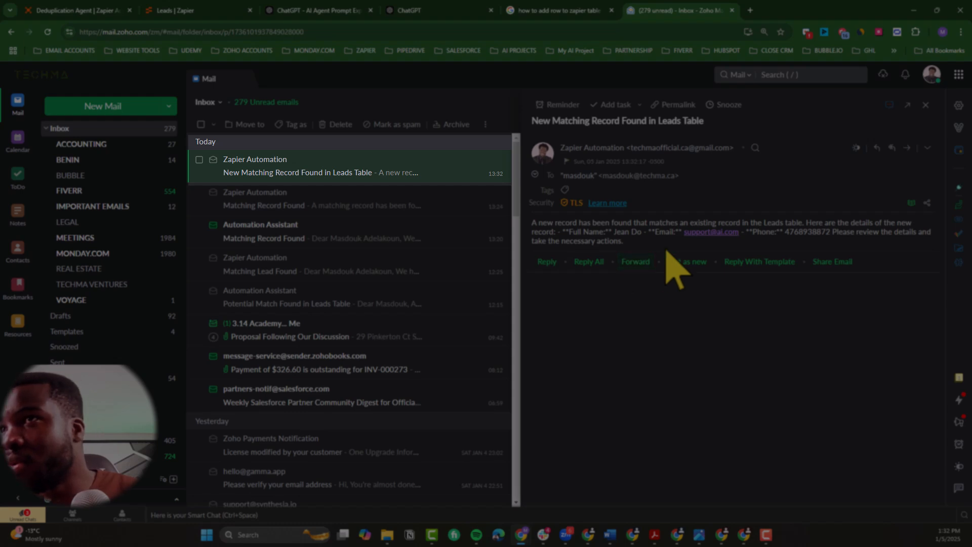
click(161, 131)
click(324, 172)
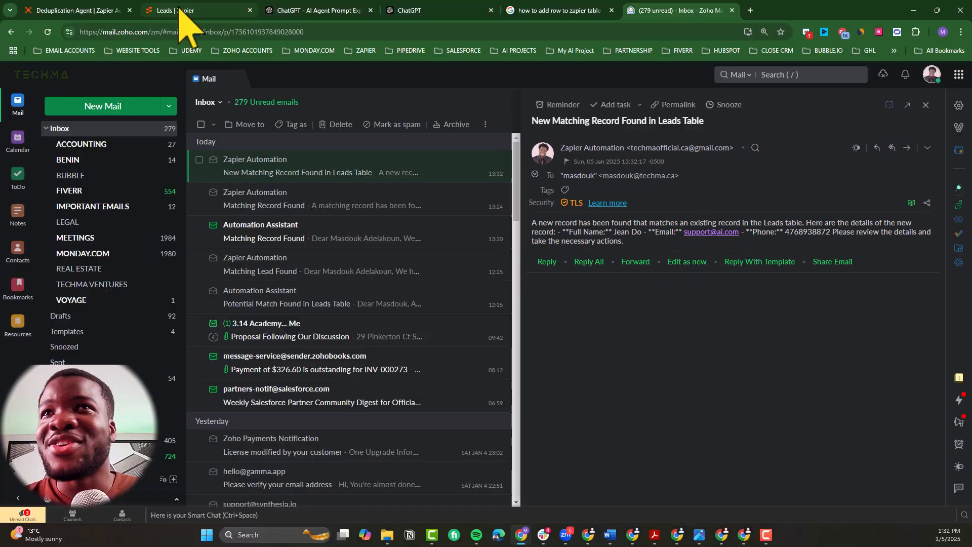
Step: Compare the lead details in the newest notification email with the records in the Leads table
click(179, 10)
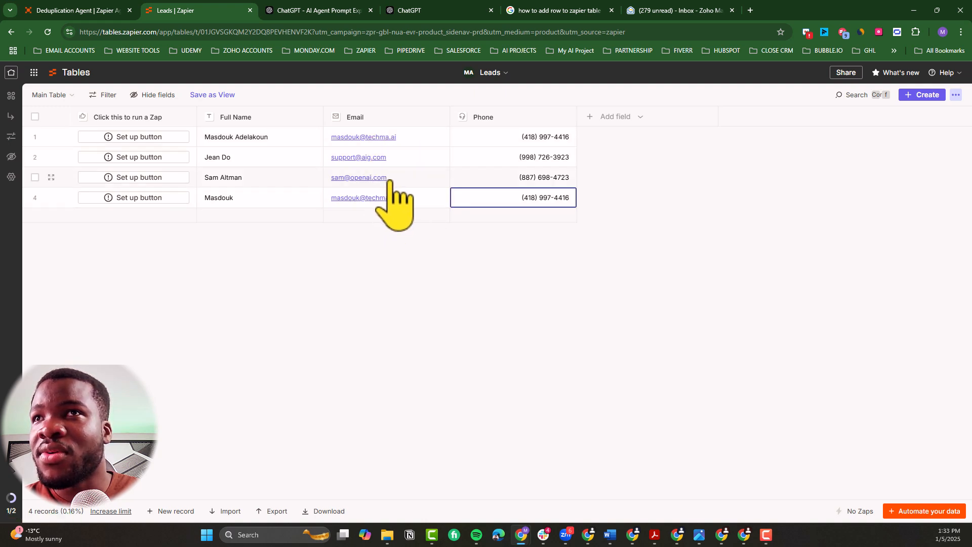
click(632, 10)
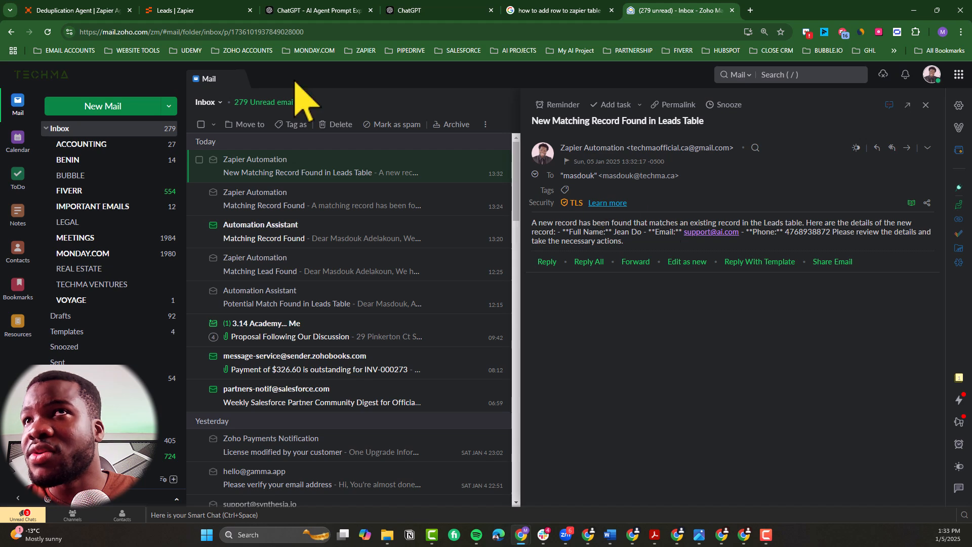
click(178, 14)
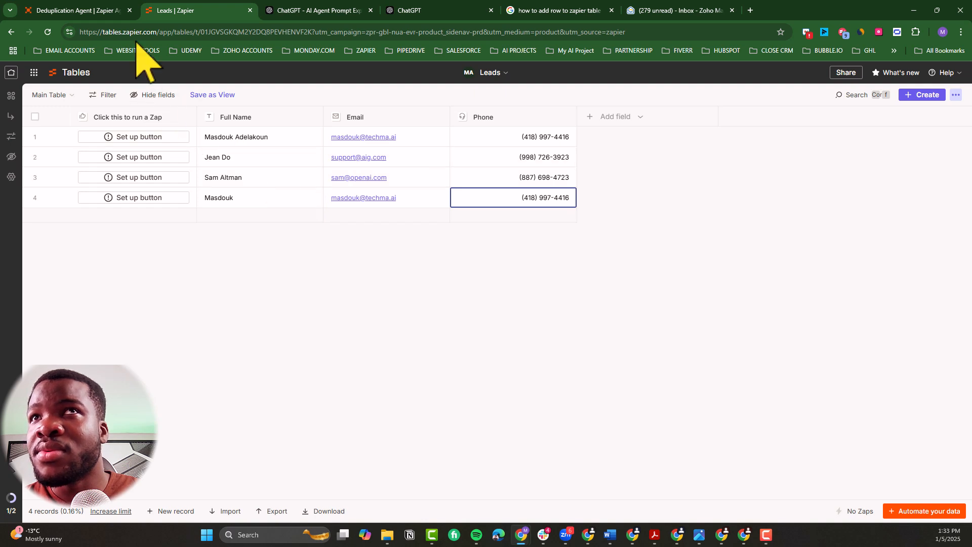
Step: Reload the agent's latest run and examine the resolved fields of its Gmail Send Email action
click(98, 10)
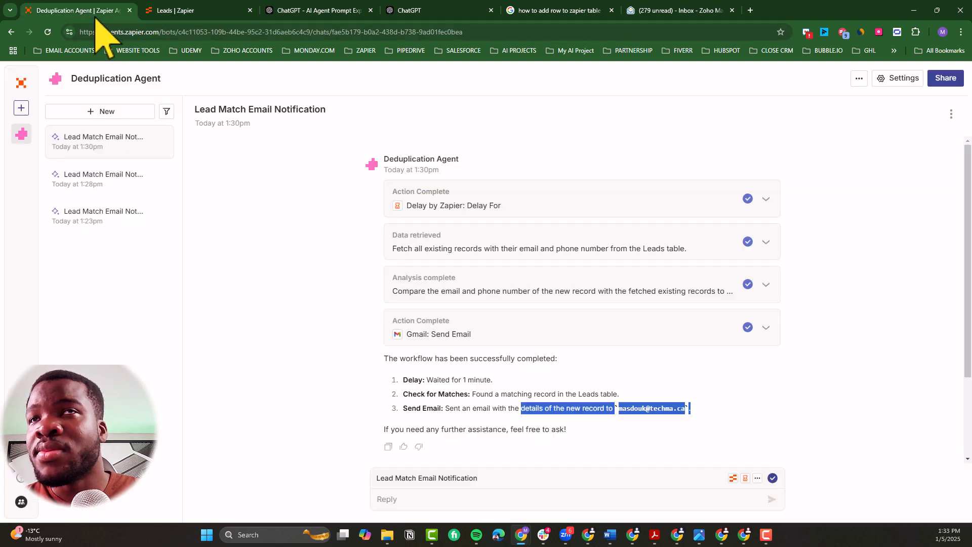
click(47, 32)
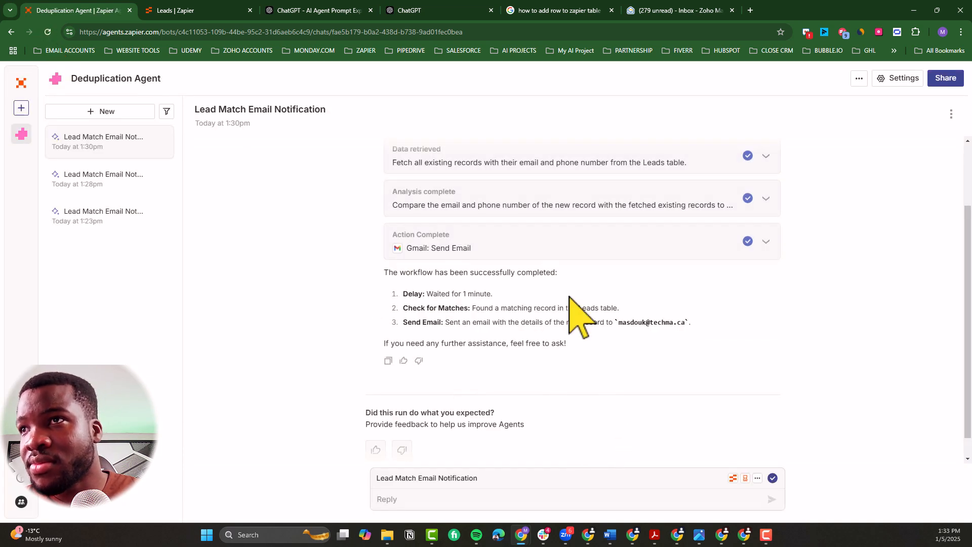
scroll(575, 314, up, 1)
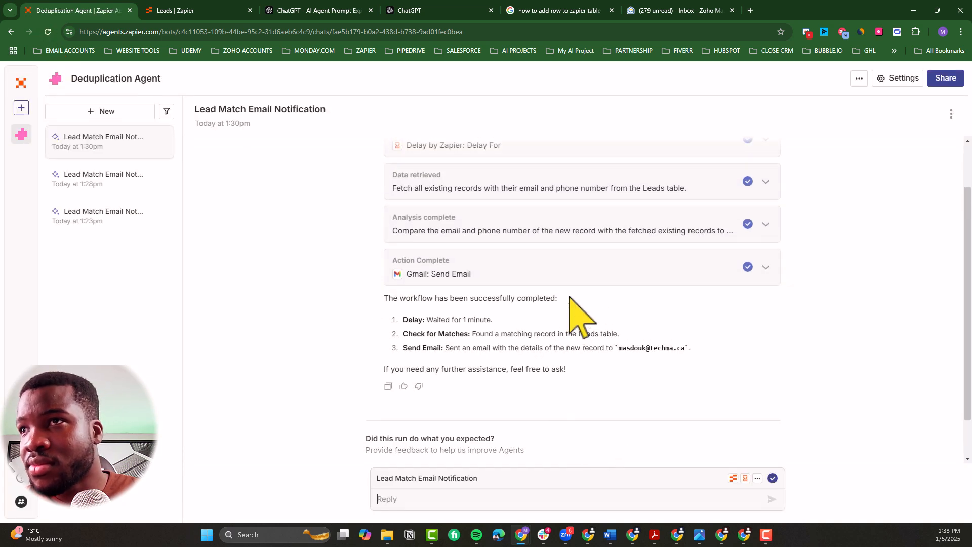
click(498, 276)
scroll(493, 327, down, 1)
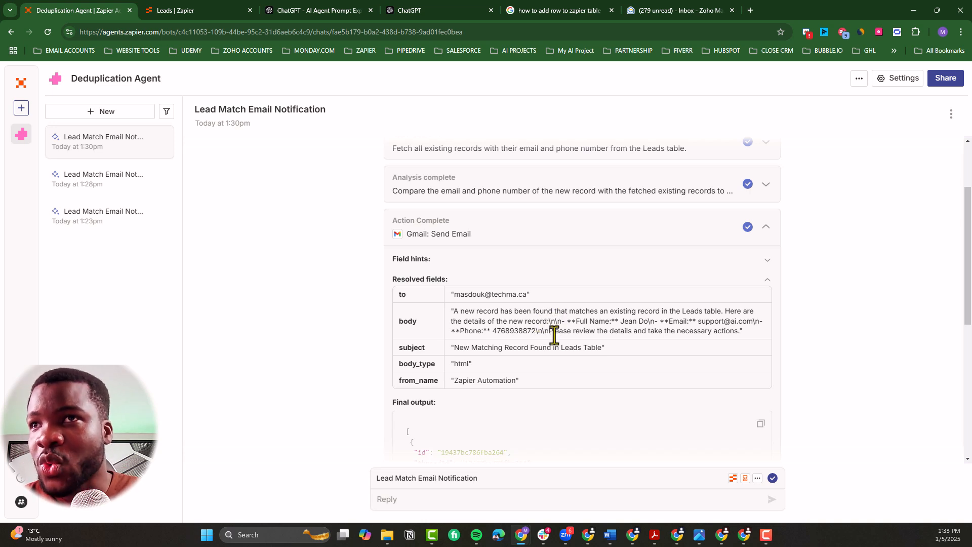
Step: Examine the code used in the run's analysis, highlighting the email and phone defined for the new record
click(570, 190)
scroll(542, 304, down, 3)
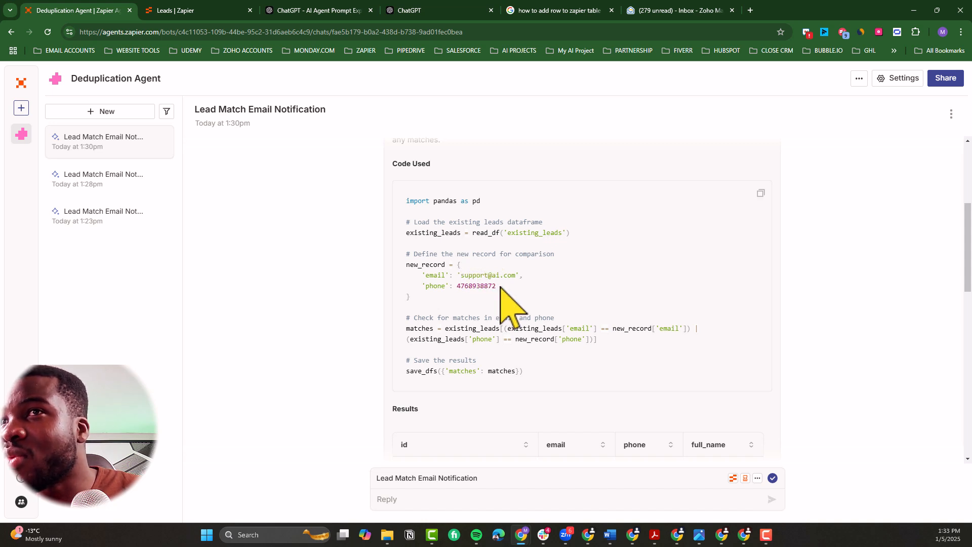
drag(498, 286, 404, 274)
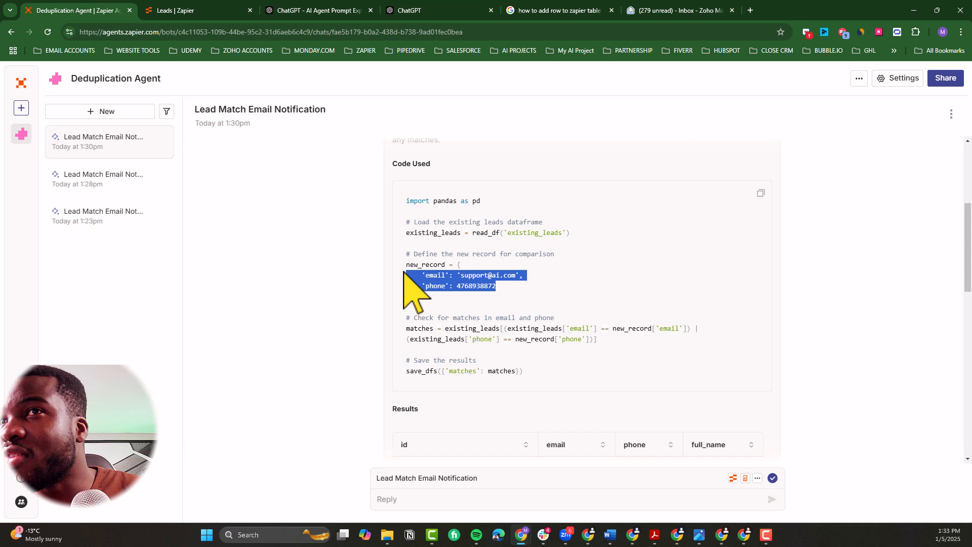
Step: Reload the Leads table and add a fifth record repeating the full name, email and phone of the first record
click(206, 14)
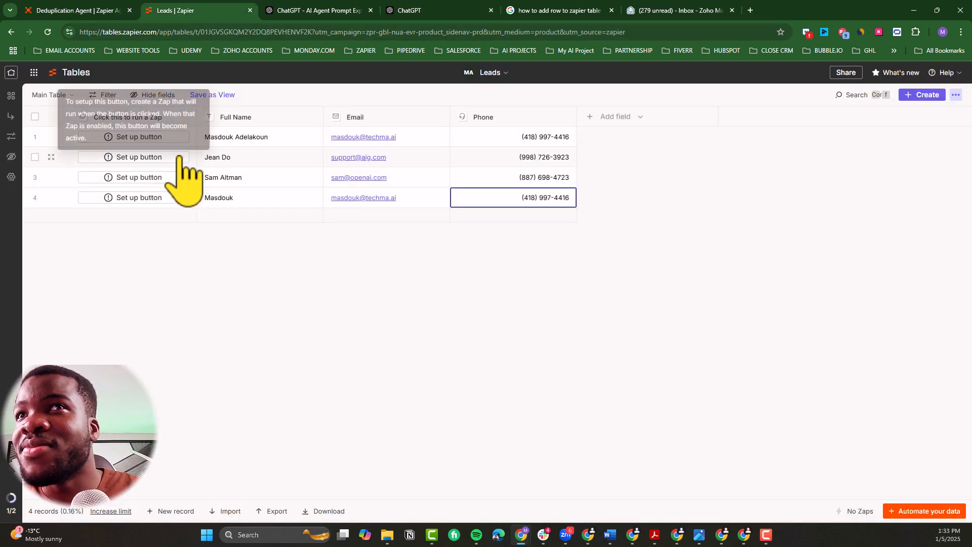
click(49, 31)
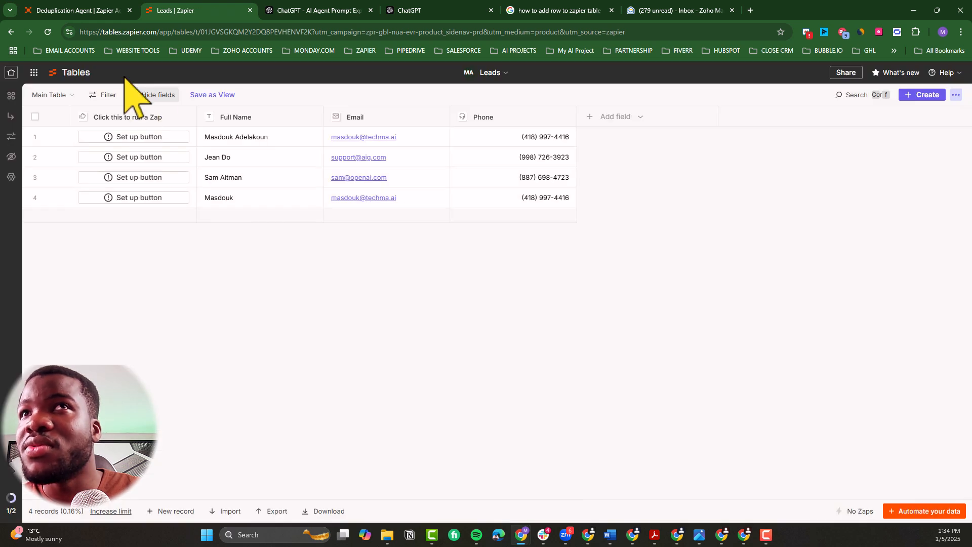
click(83, 11)
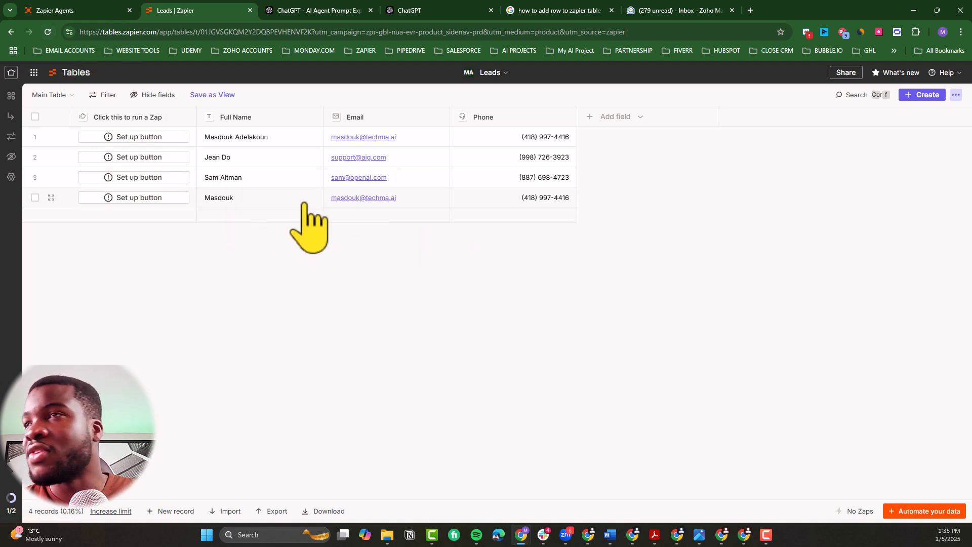
click(165, 510)
double_click(231, 222)
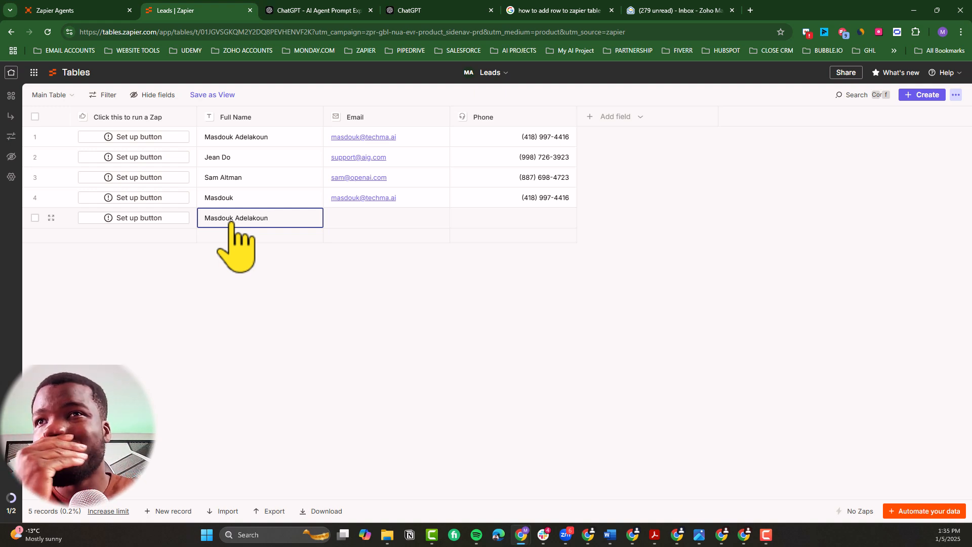
double_click(348, 221)
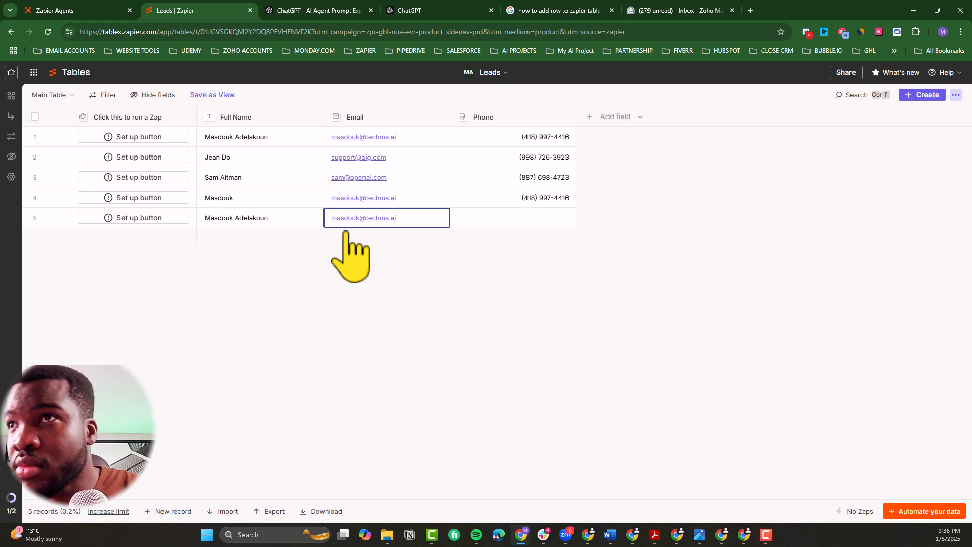
click(518, 226)
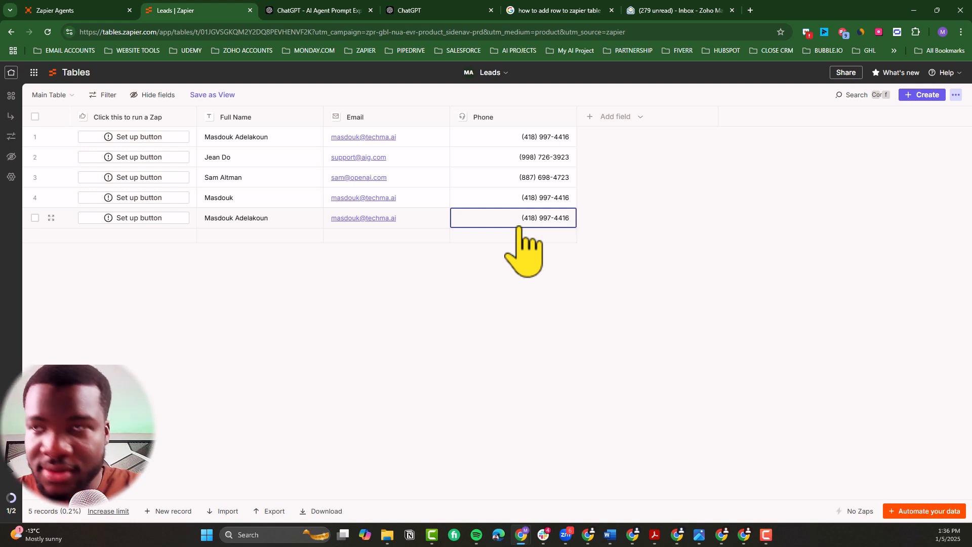
Step: Open the agent's 1:35pm Lead Match Email Notification run and examine its closing message on the comparison
click(87, 14)
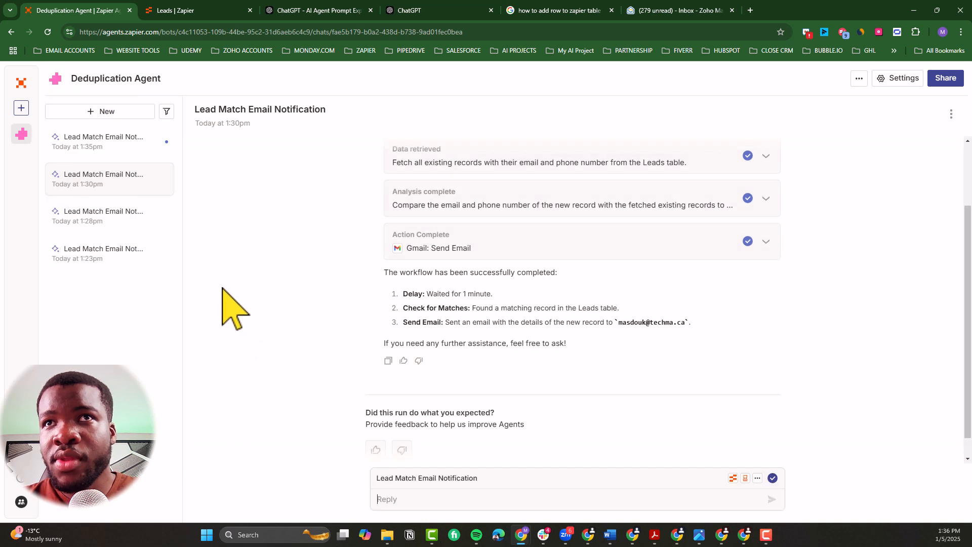
click(94, 144)
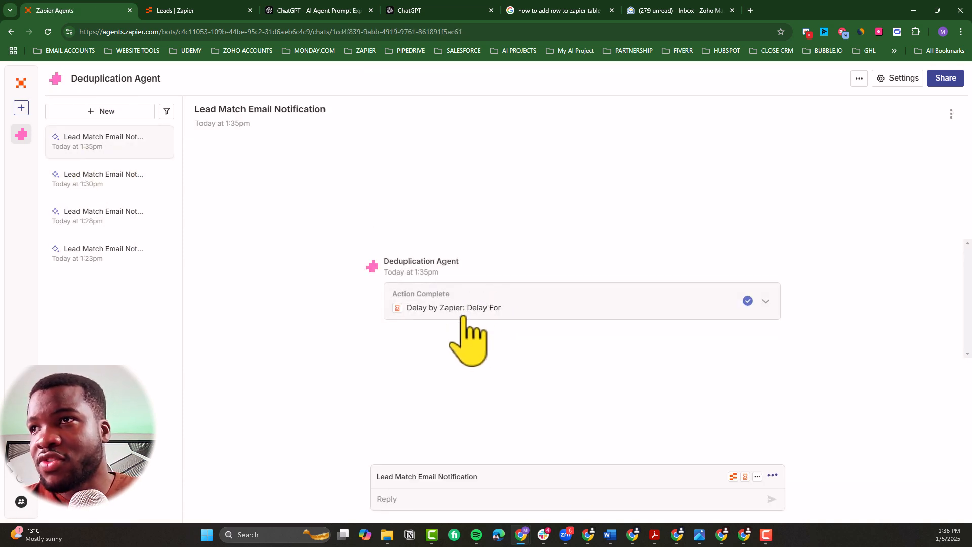
click(473, 312)
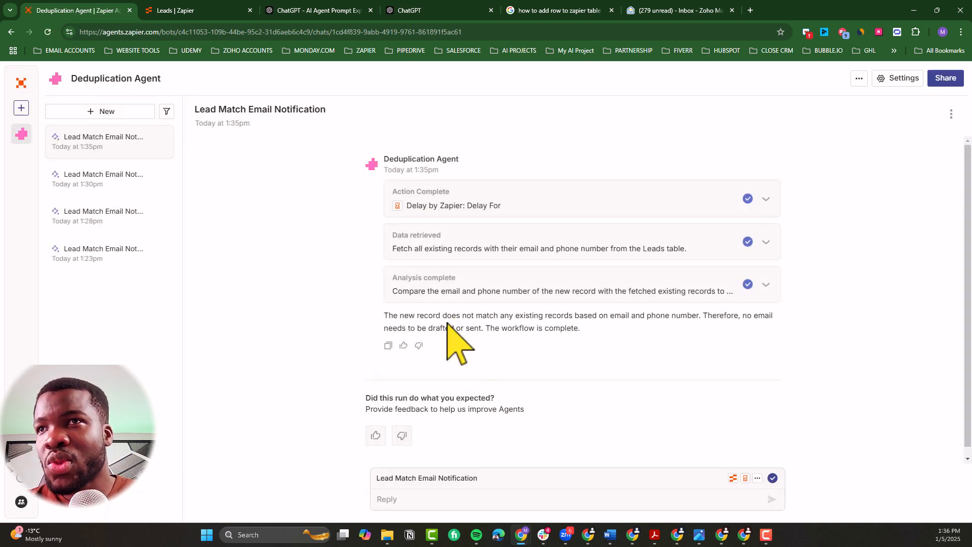
drag(495, 320, 571, 330)
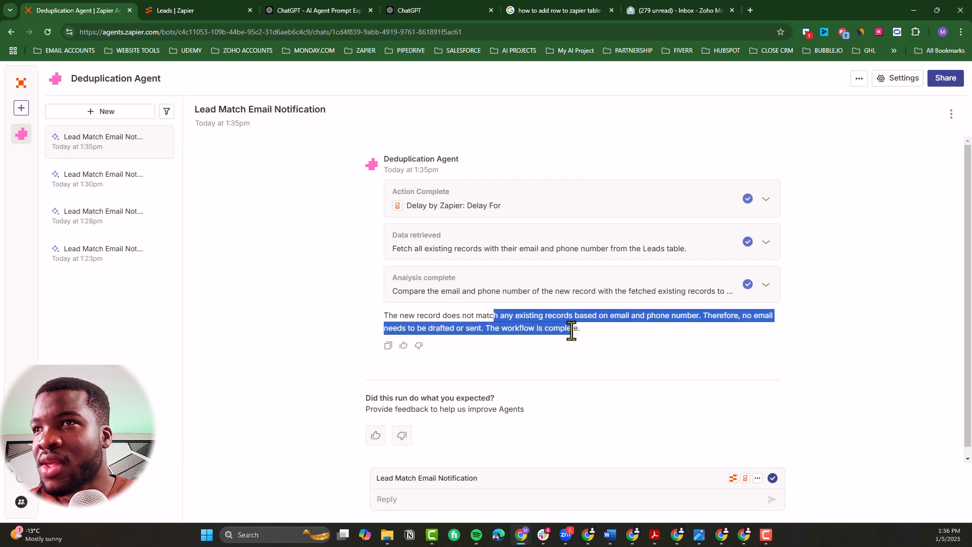
Step: Examine the code used in the 1:35pm run's analysis, including the new record's email and phone
click(545, 283)
scroll(531, 340, down, 3)
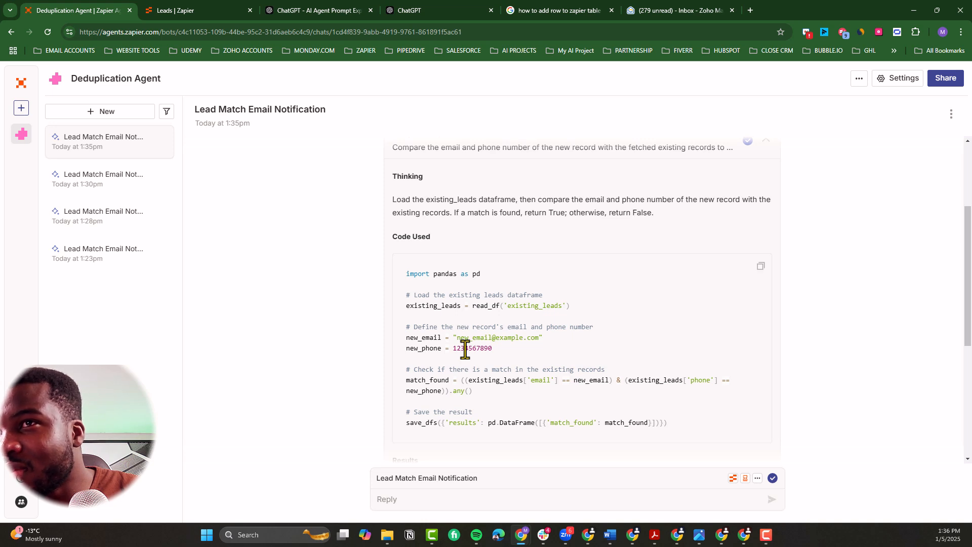
scroll(464, 348, down, 2)
scroll(465, 348, up, 3)
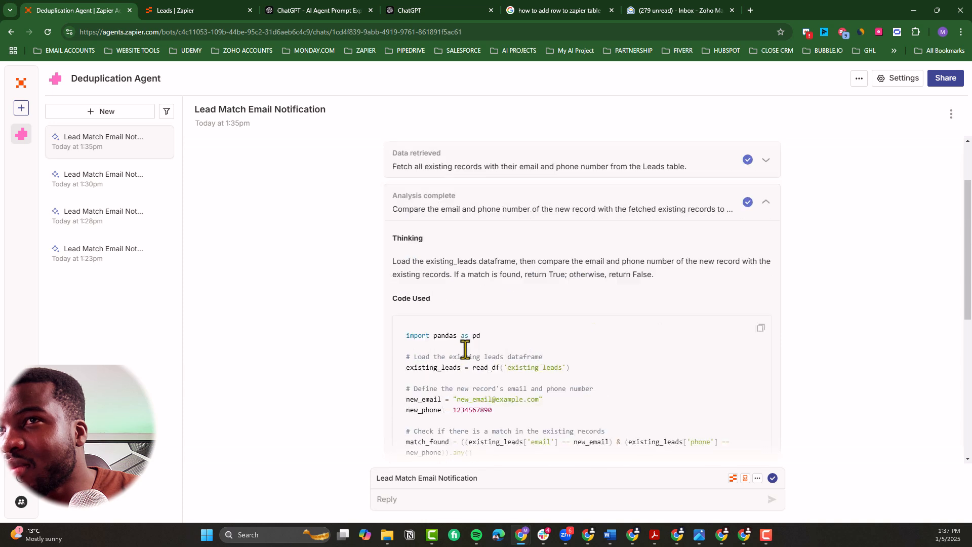
scroll(466, 304, up, 2)
click(451, 271)
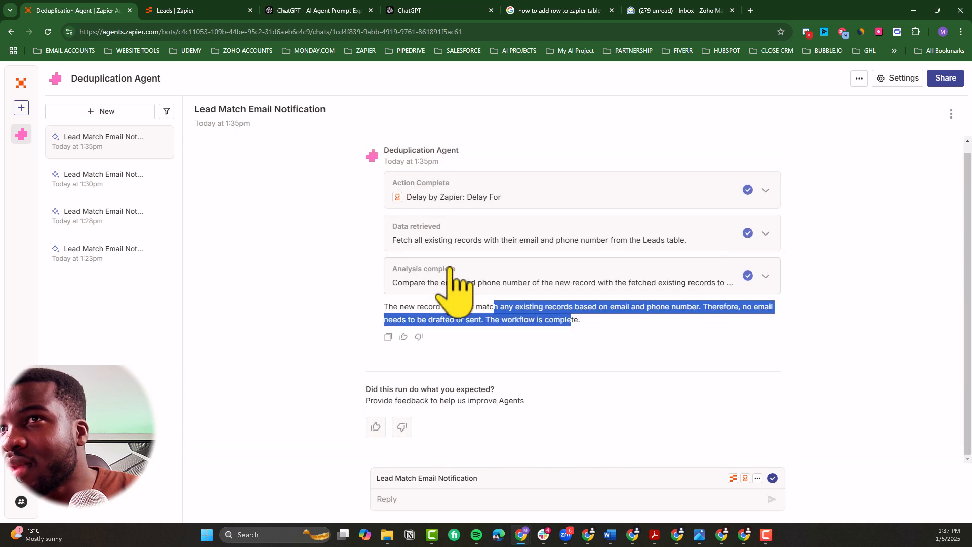
Step: Examine the query and results of the run's data retrieval, highlighting the records fetched from the Leads table
click(462, 240)
scroll(454, 323, down, 1)
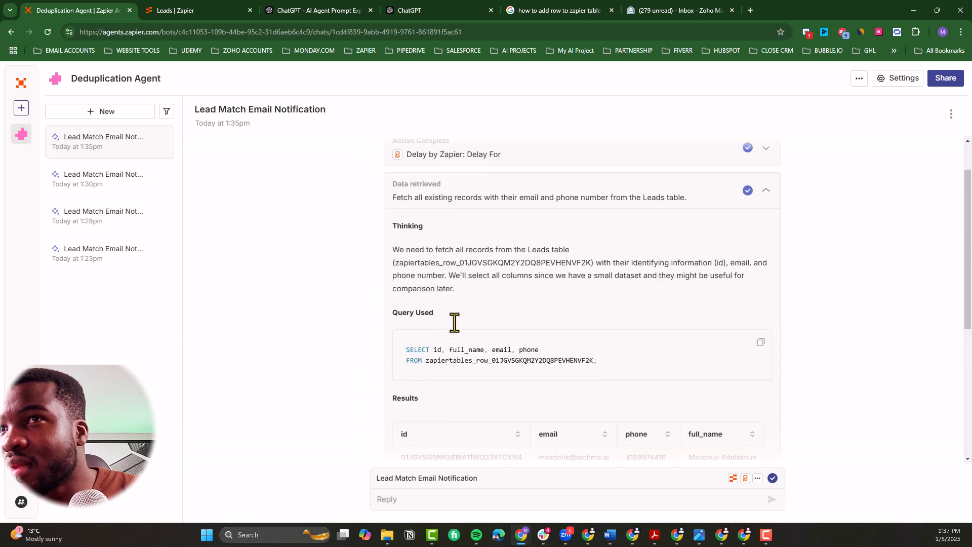
scroll(454, 322, down, 3)
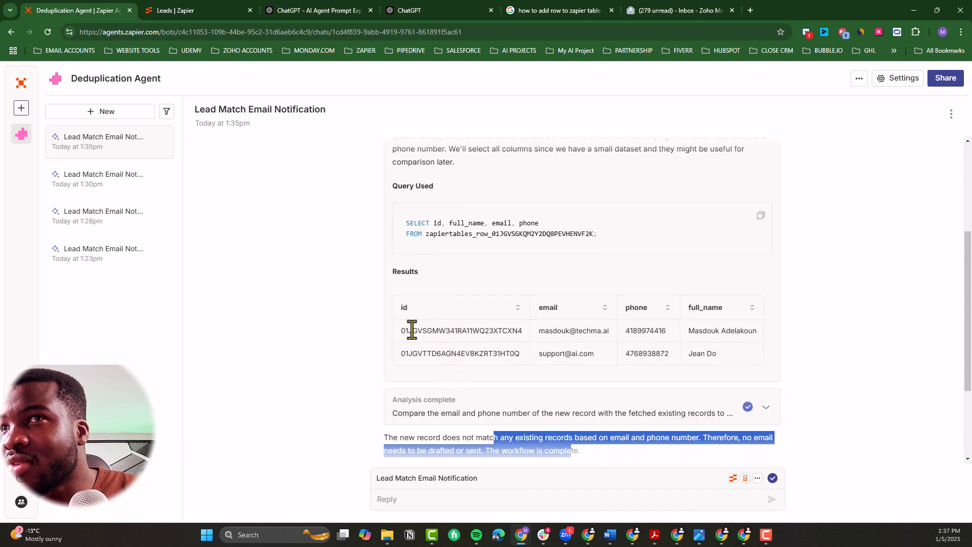
drag(400, 332, 730, 360)
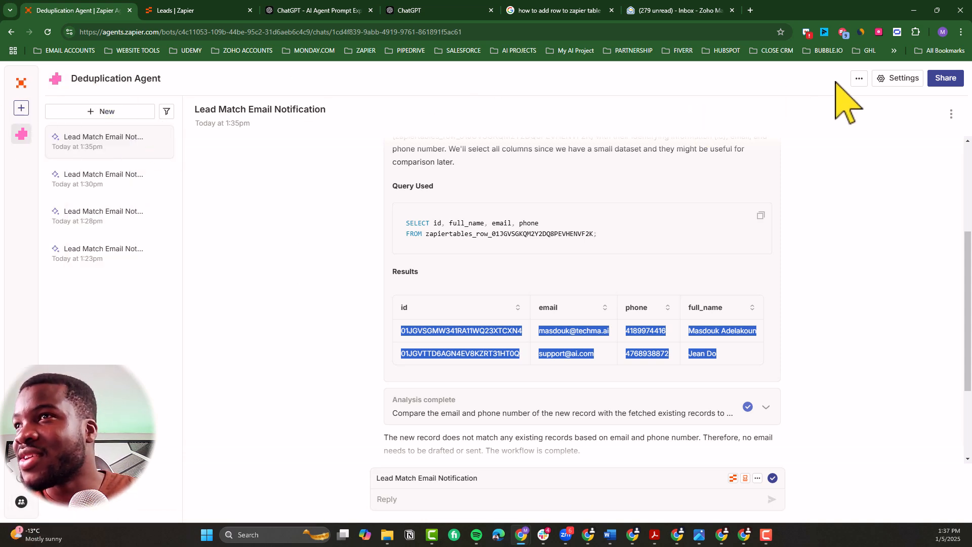
click(901, 79)
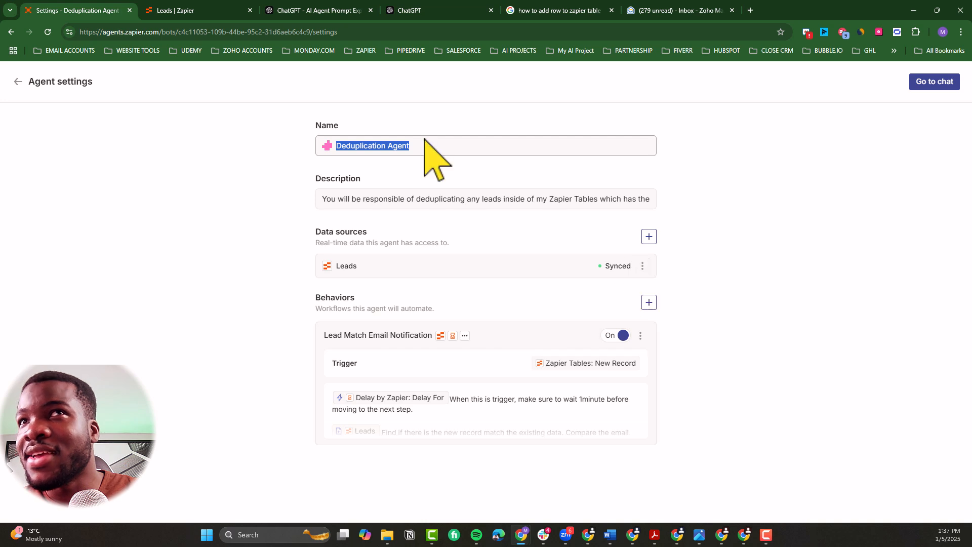
click(18, 81)
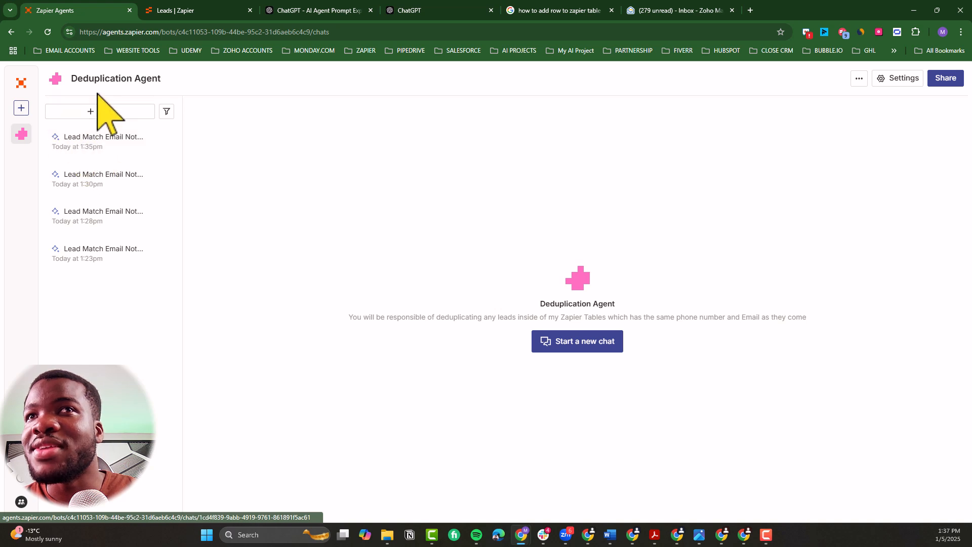
click(160, 143)
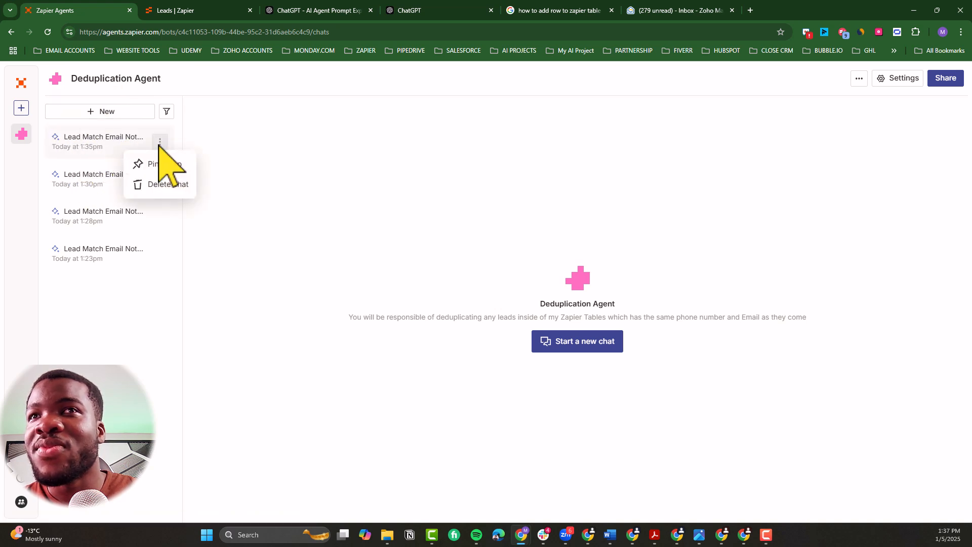
click(125, 143)
click(126, 141)
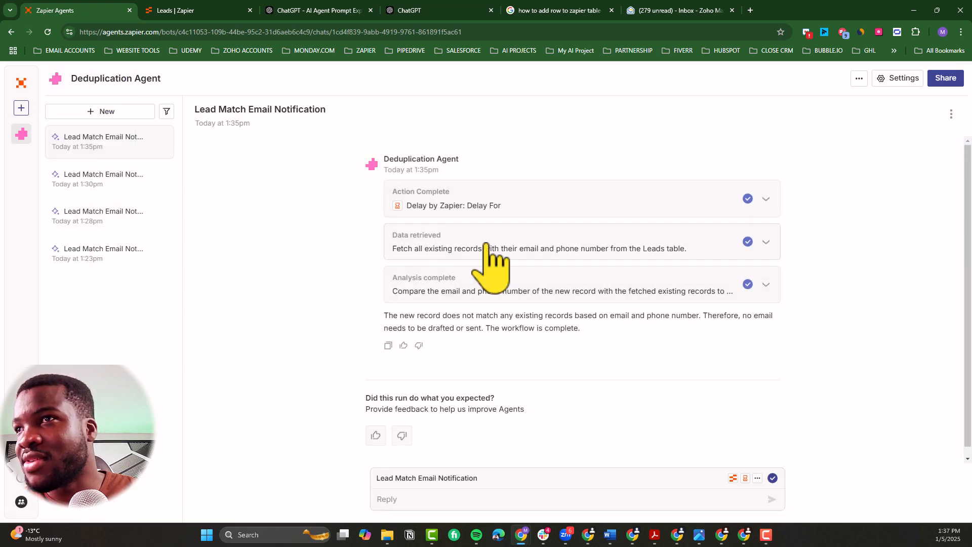
Step: Resync the Leads data source in the agent settings and check its real-time data description
click(903, 79)
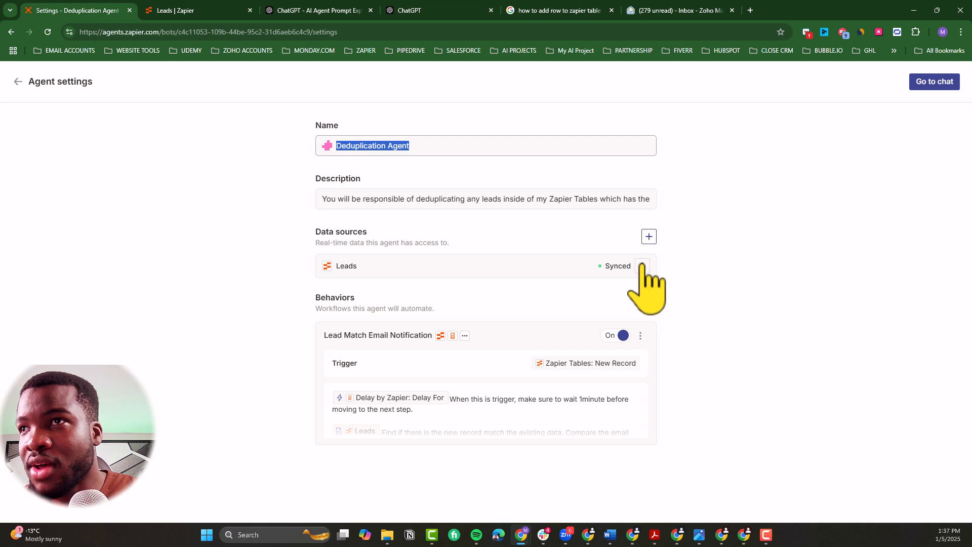
click(642, 265)
click(600, 295)
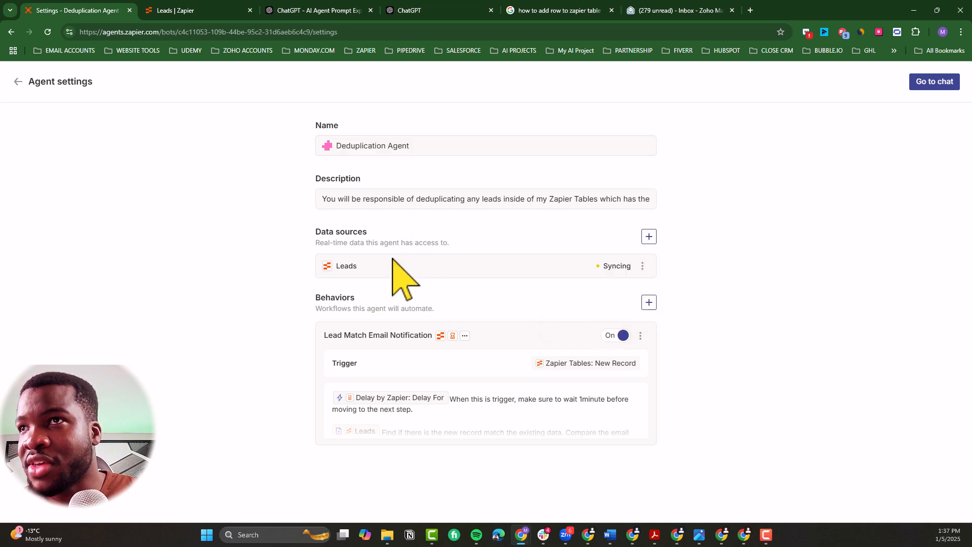
drag(462, 245, 316, 246)
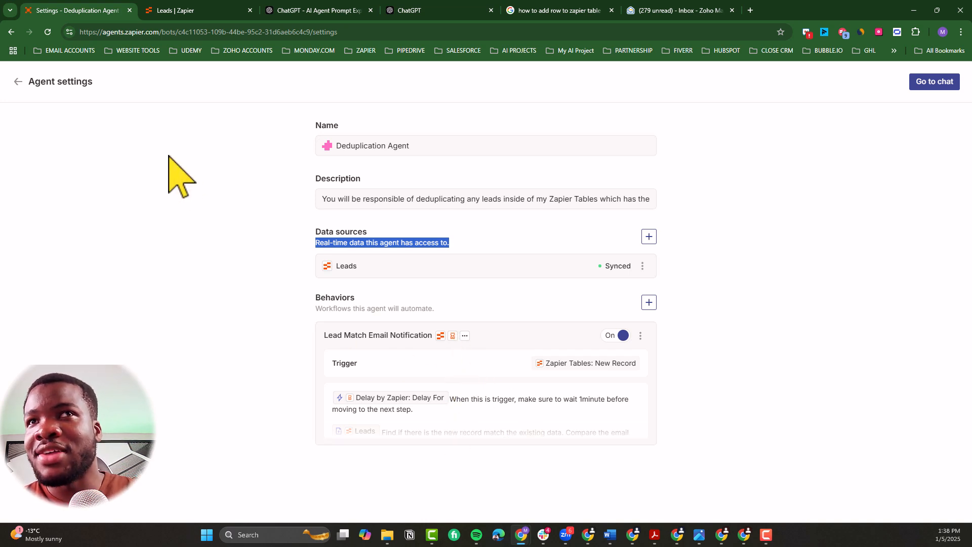
Step: Return to the 1:35pm run and send the agent the reply "Try again"
click(18, 82)
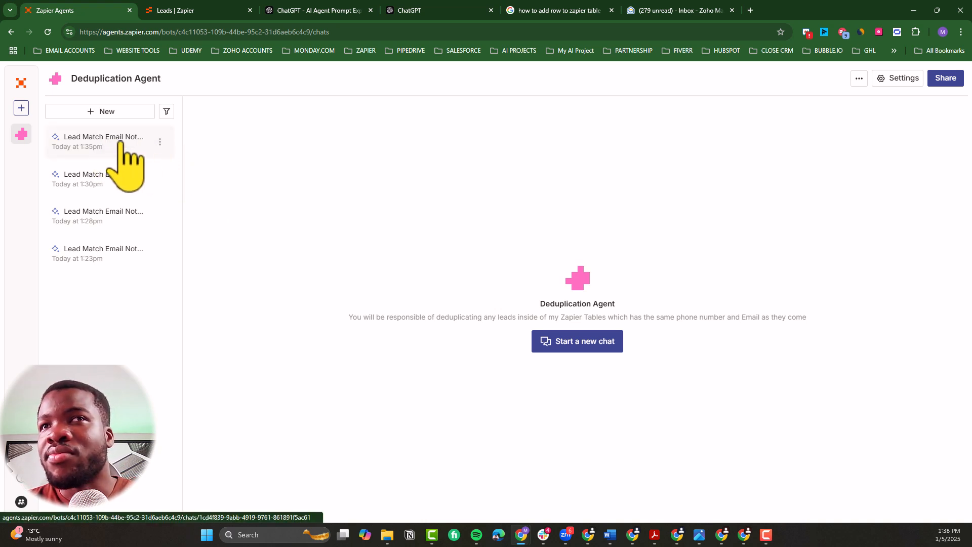
click(91, 147)
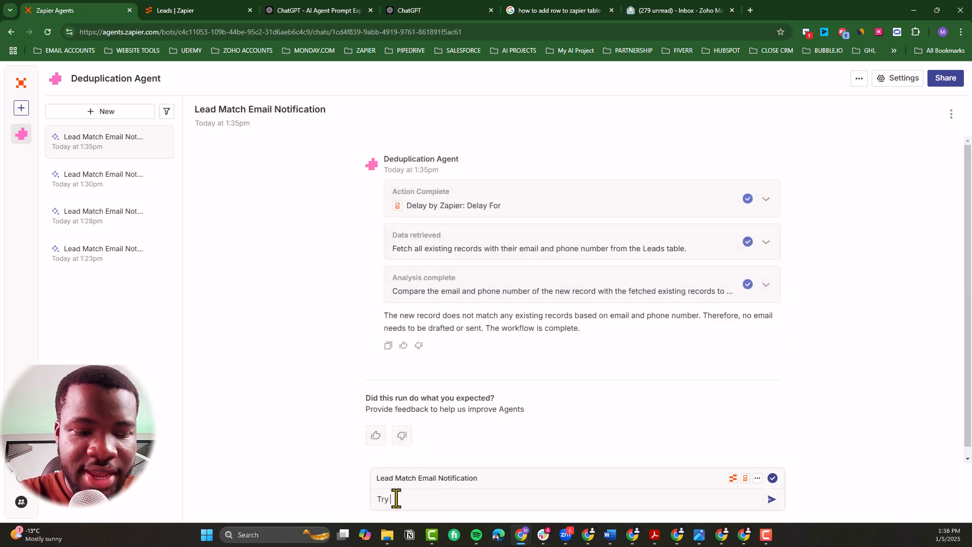
text(Try again)
key(Return)
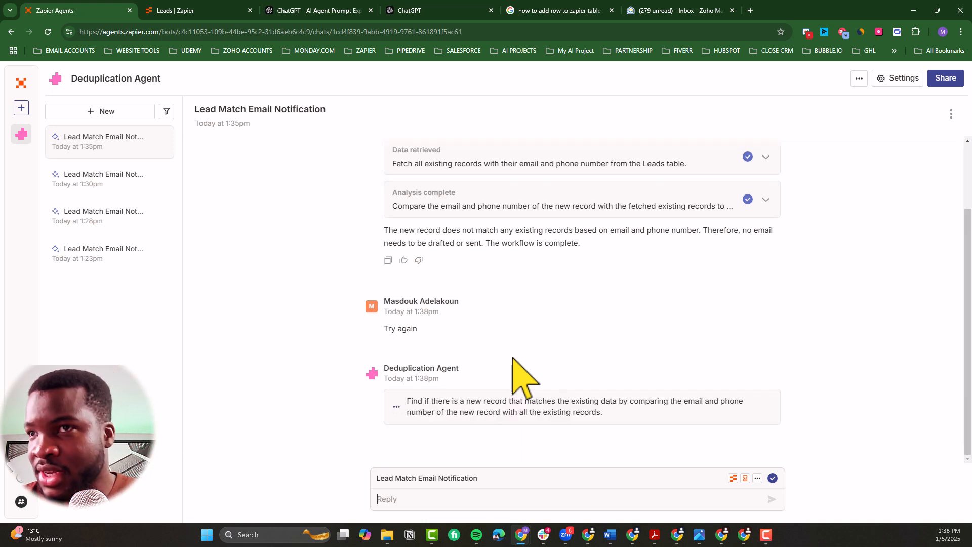
Step: Examine the code and results of the analysis in the agent's answer to the retry request
scroll(538, 336, up, 1)
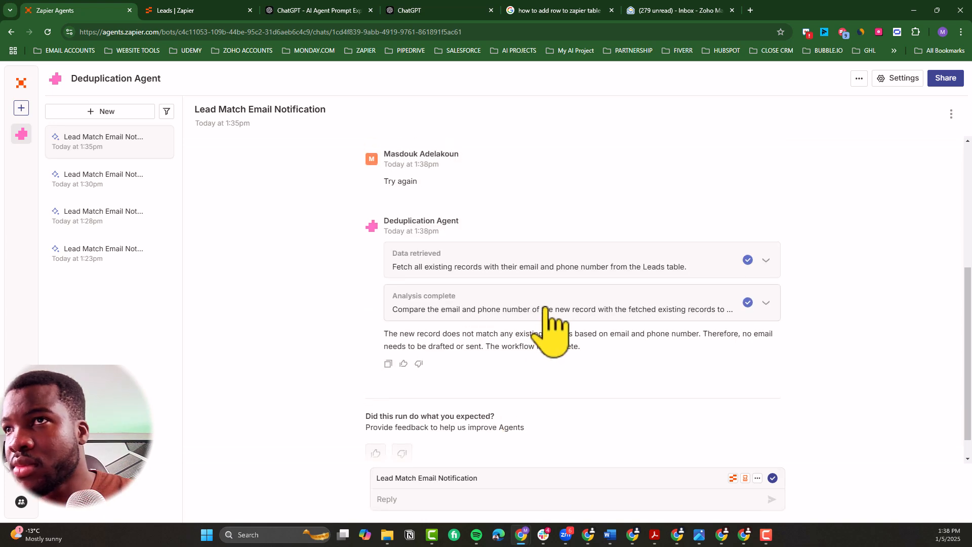
click(546, 309)
scroll(545, 339, down, 8)
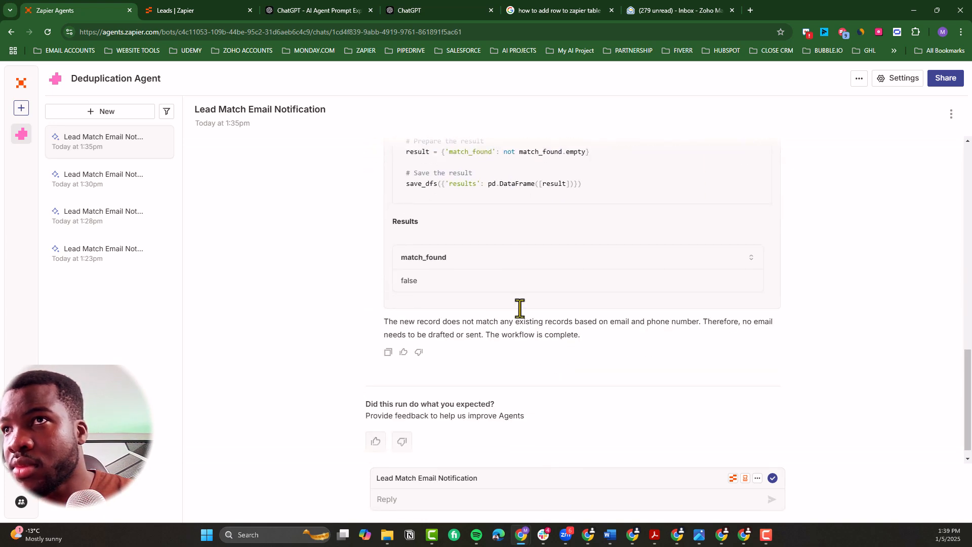
scroll(478, 263, up, 5)
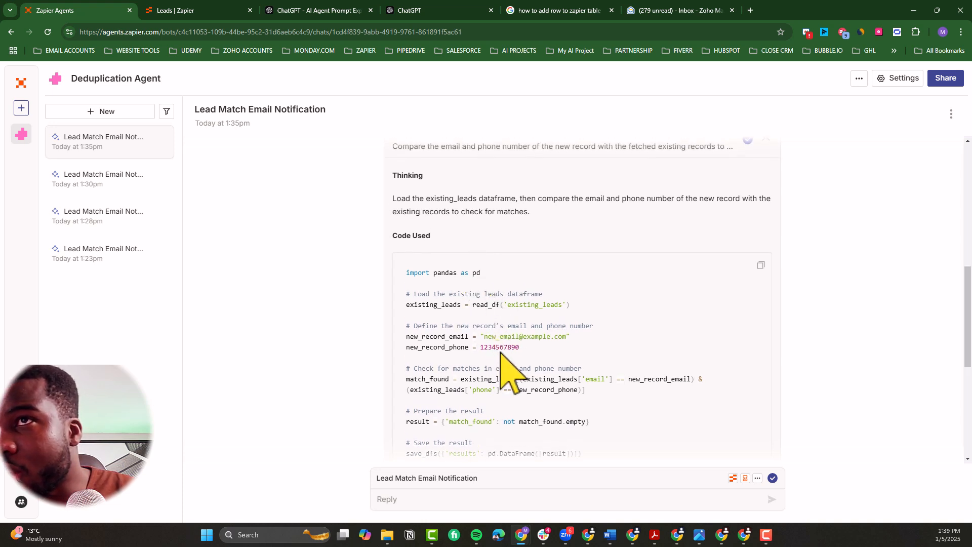
Step: Examine the original run's data retrieval details, highlighting the Leads table identifier in its reasoning
scroll(505, 317, up, 8)
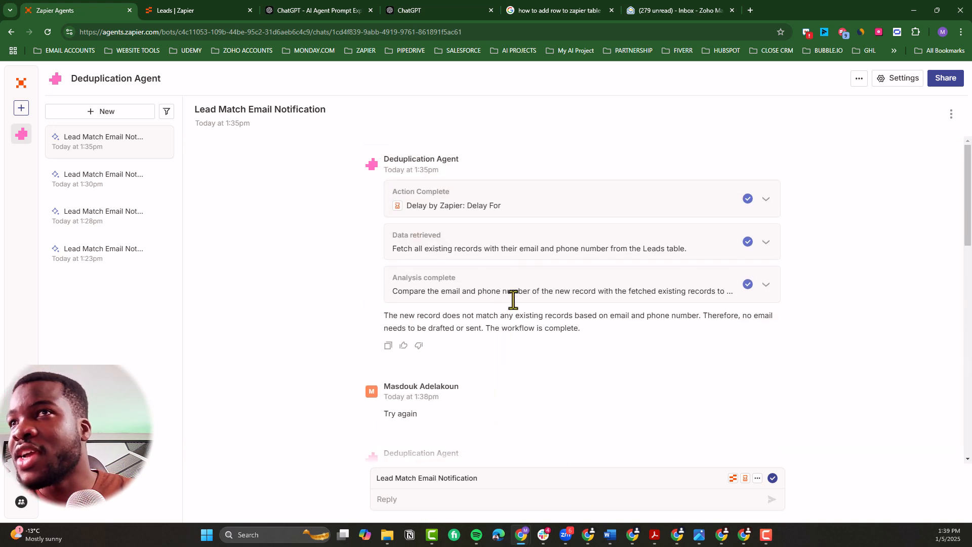
click(504, 246)
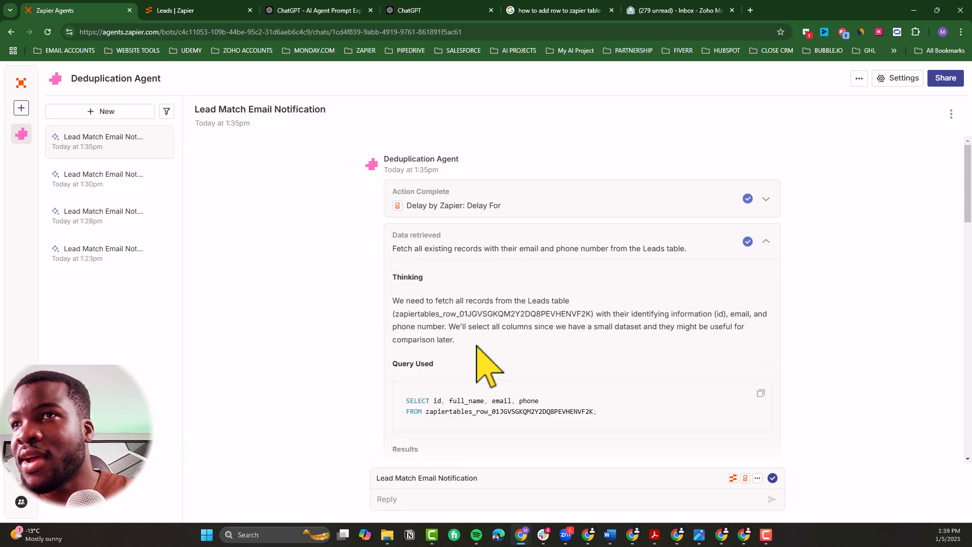
scroll(476, 357, down, 2)
scroll(496, 352, up, 2)
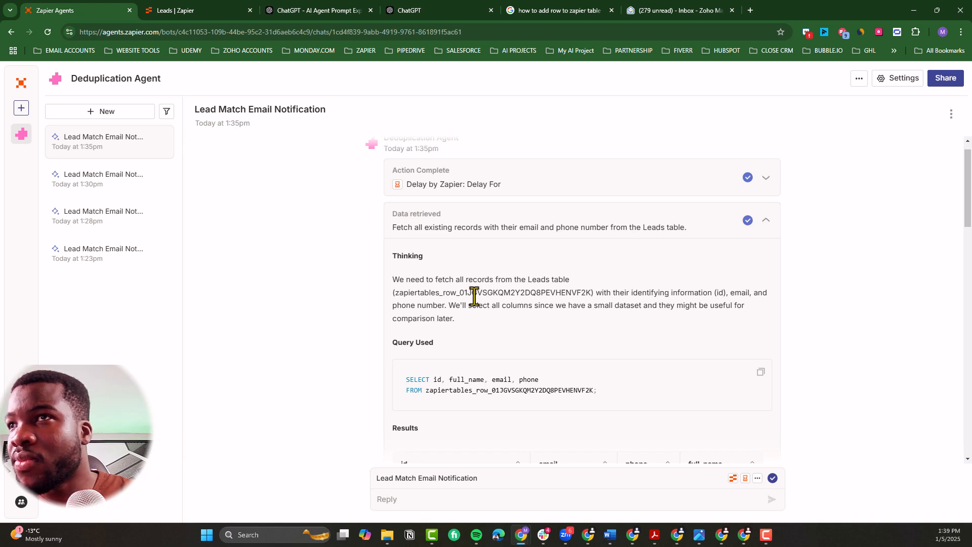
double_click(474, 293)
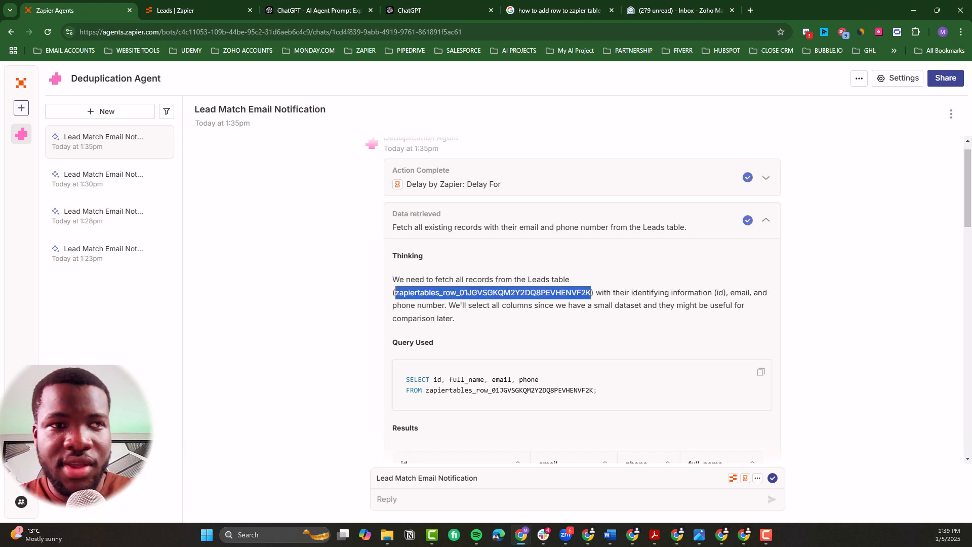
Step: Switch to the Leads table in Zapier Tables and rename it "Leads V2"
key(ctrl+Tab)
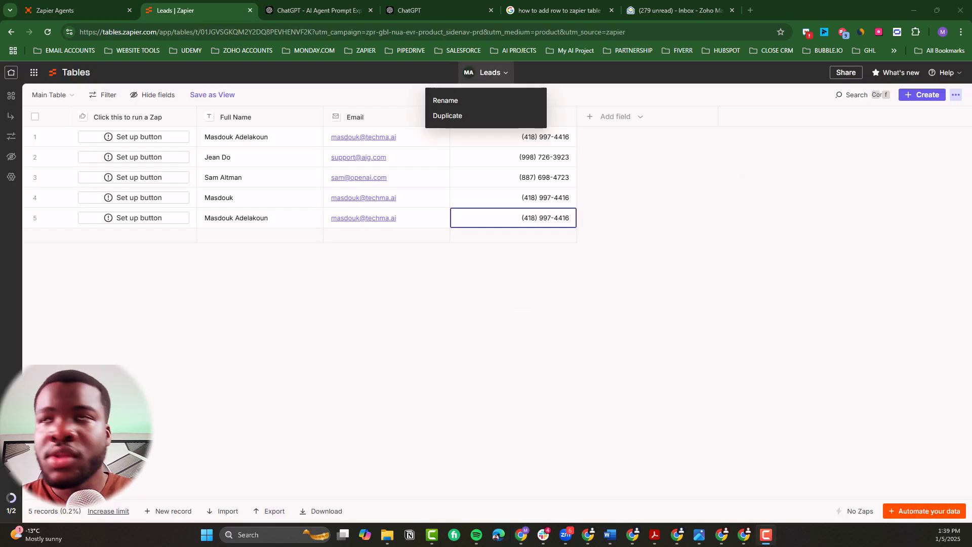
click(456, 101)
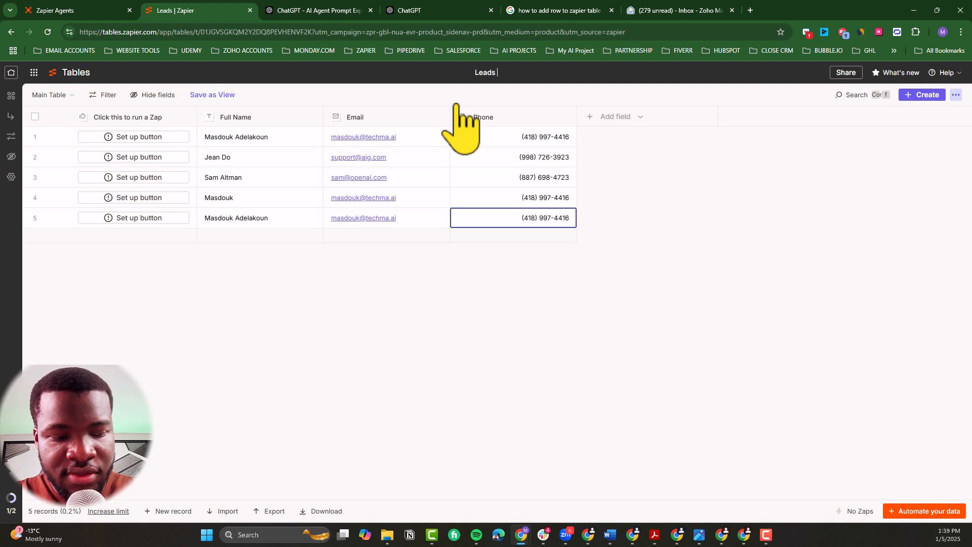
key(Return)
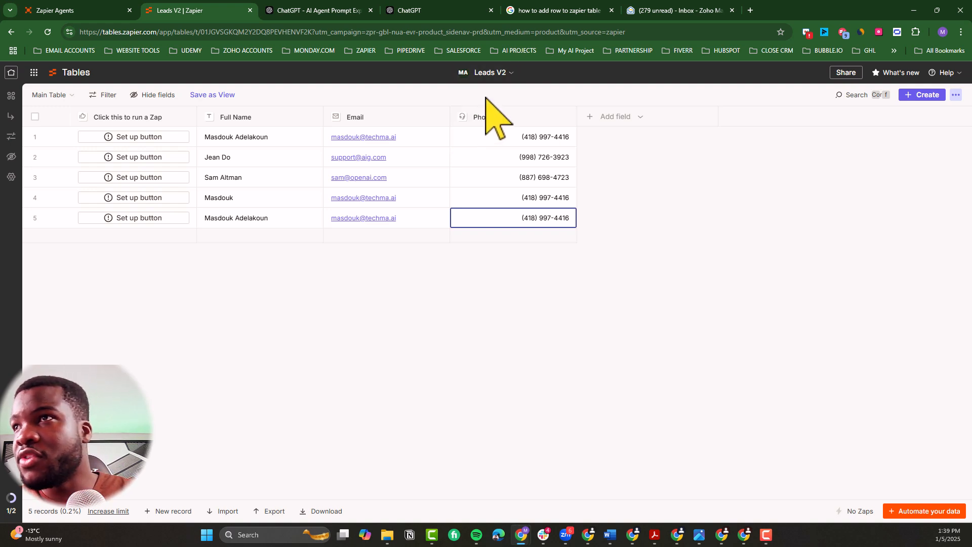
Step: Return to the Deduplication Agent, resync the Leads data source in its settings, and check the data source's name
click(91, 11)
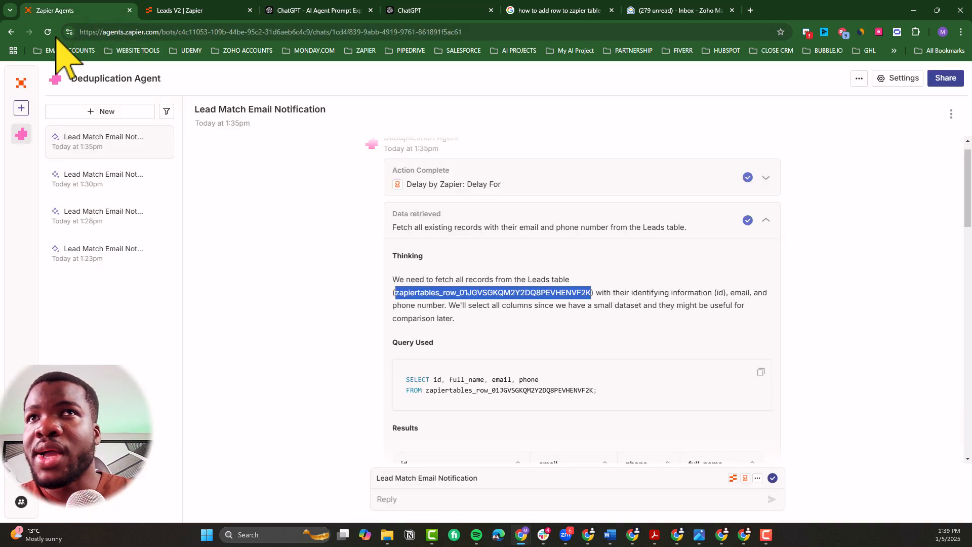
click(44, 32)
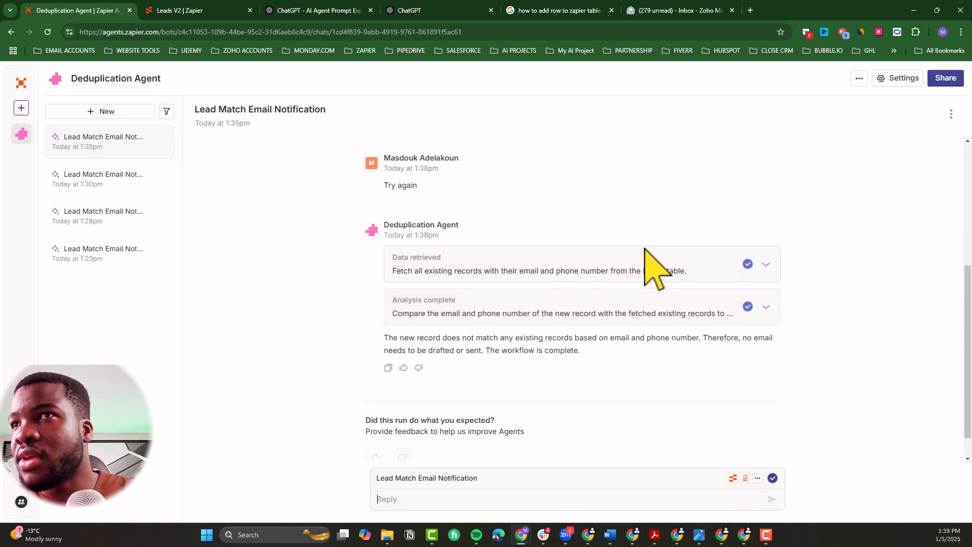
click(917, 81)
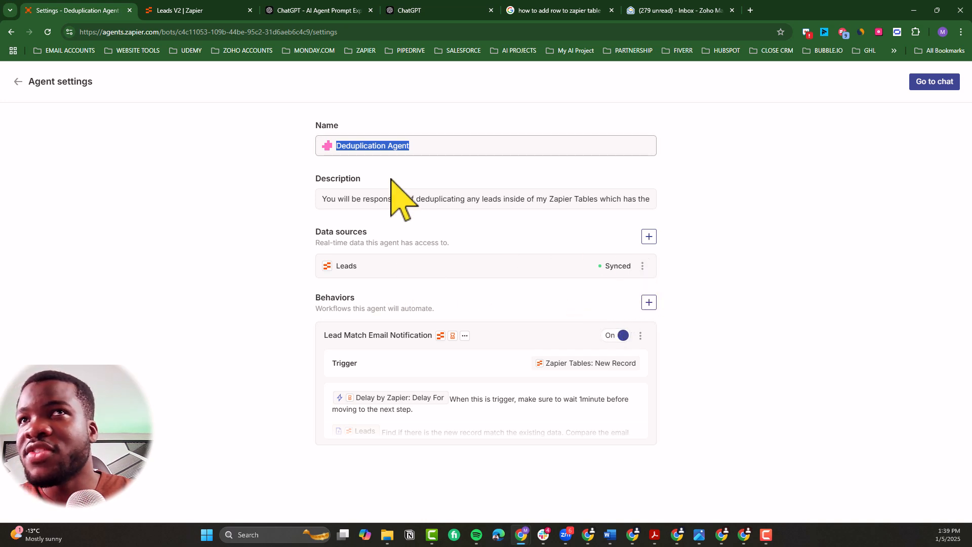
click(51, 35)
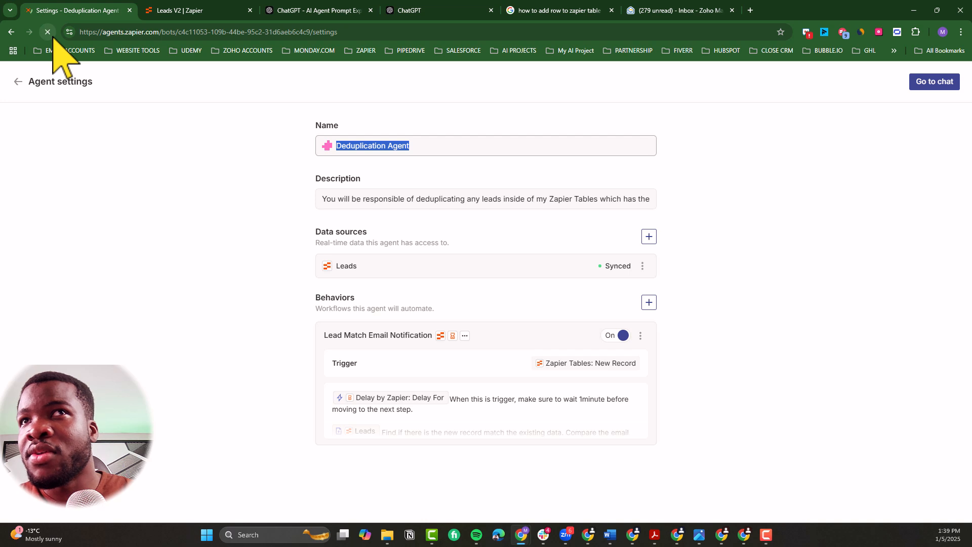
click(642, 268)
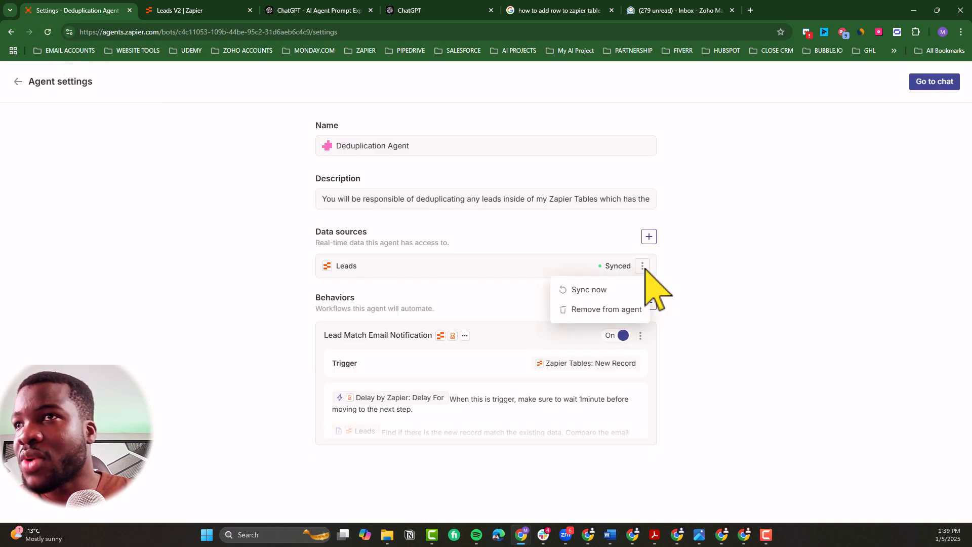
click(597, 292)
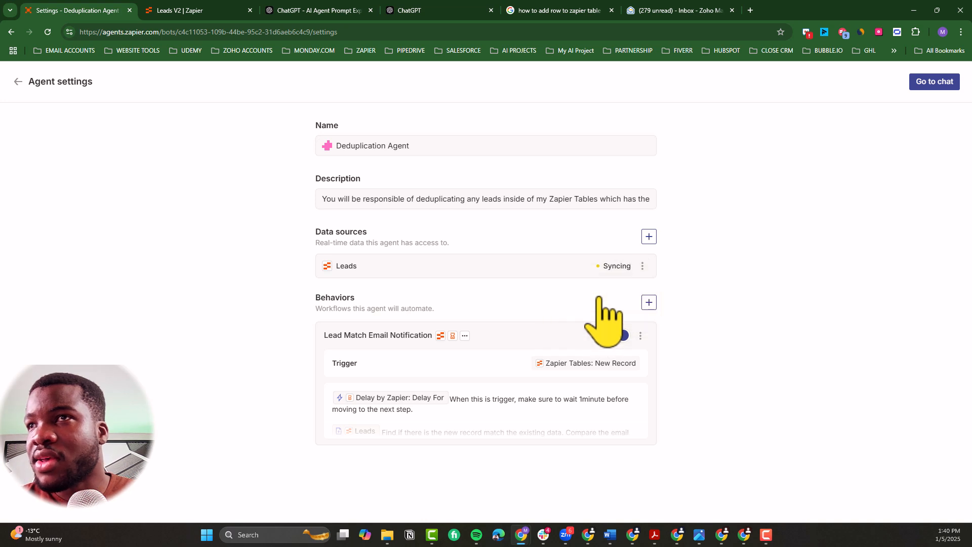
double_click(341, 266)
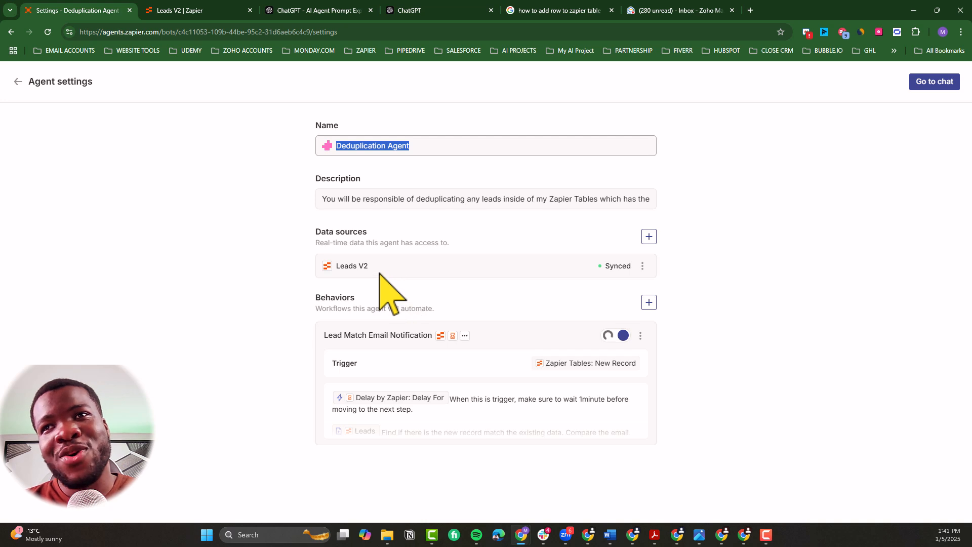
drag(369, 267, 337, 271)
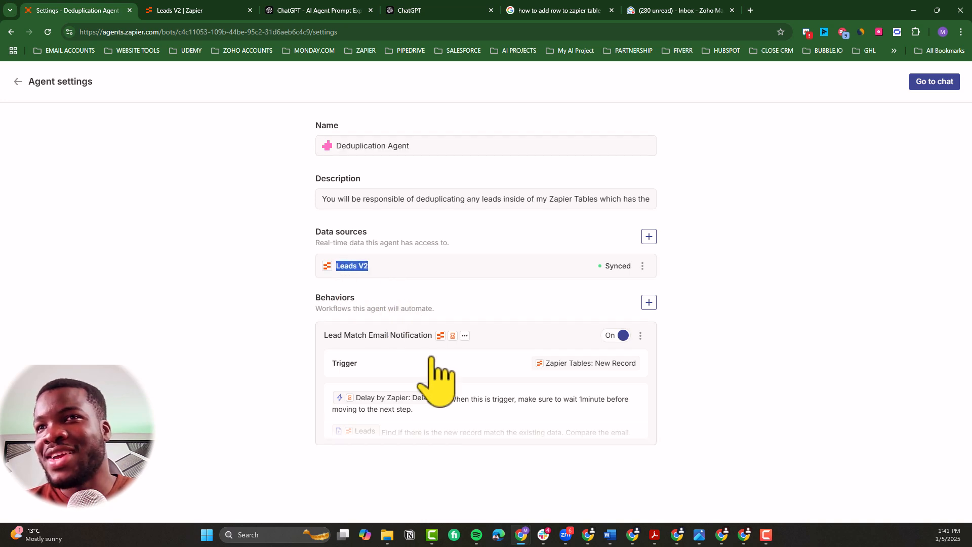
Step: Set the Lead Match Email Notification trigger's table to Leads V2 after refreshing the table list, save it, and return to the agent's chat
click(501, 407)
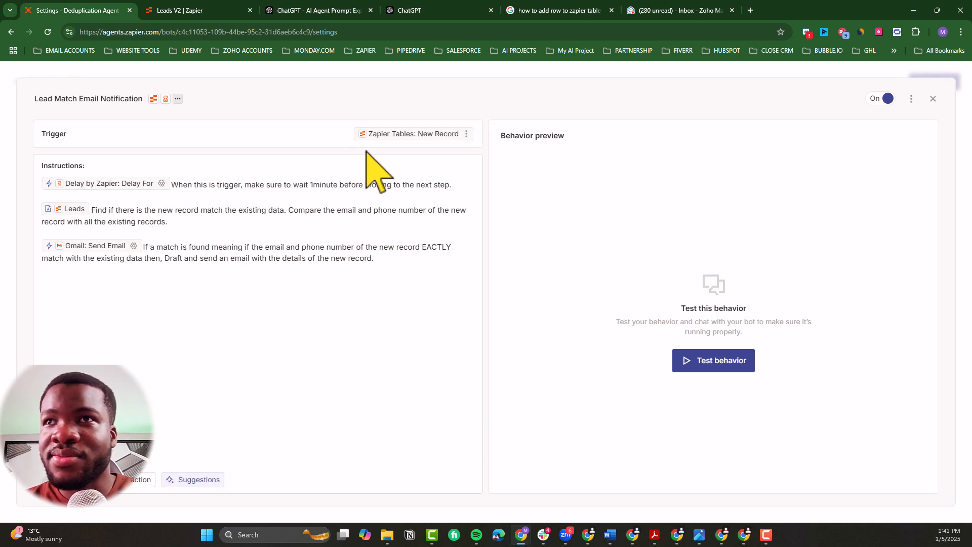
click(411, 134)
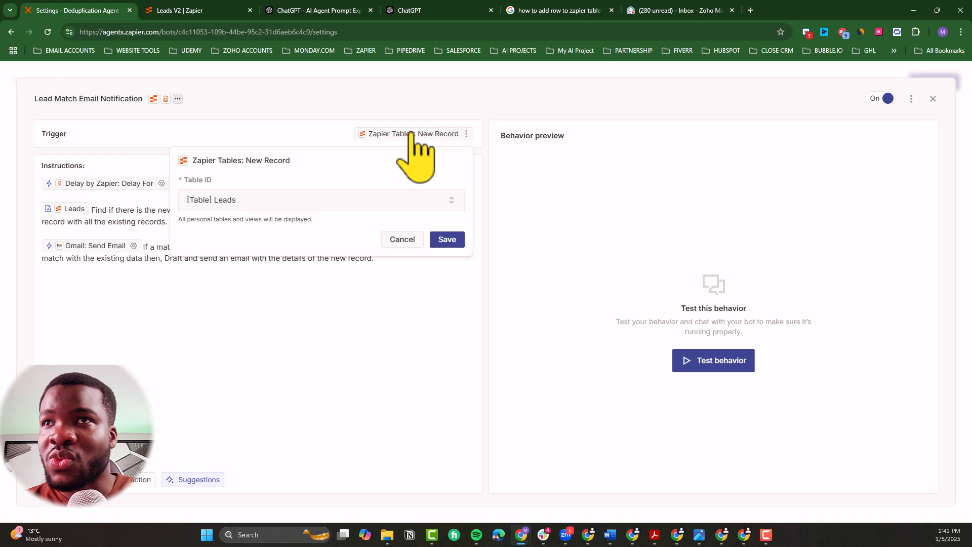
click(264, 206)
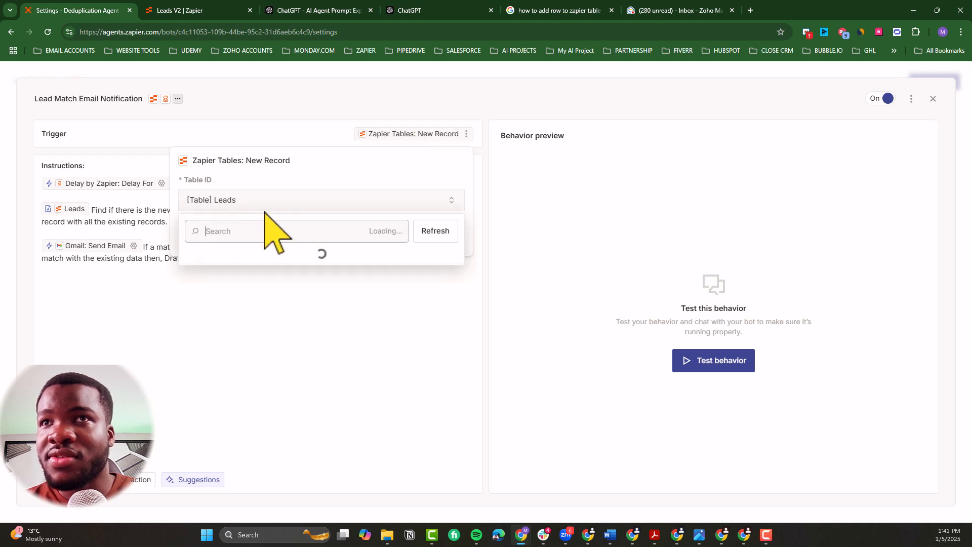
click(440, 231)
click(270, 263)
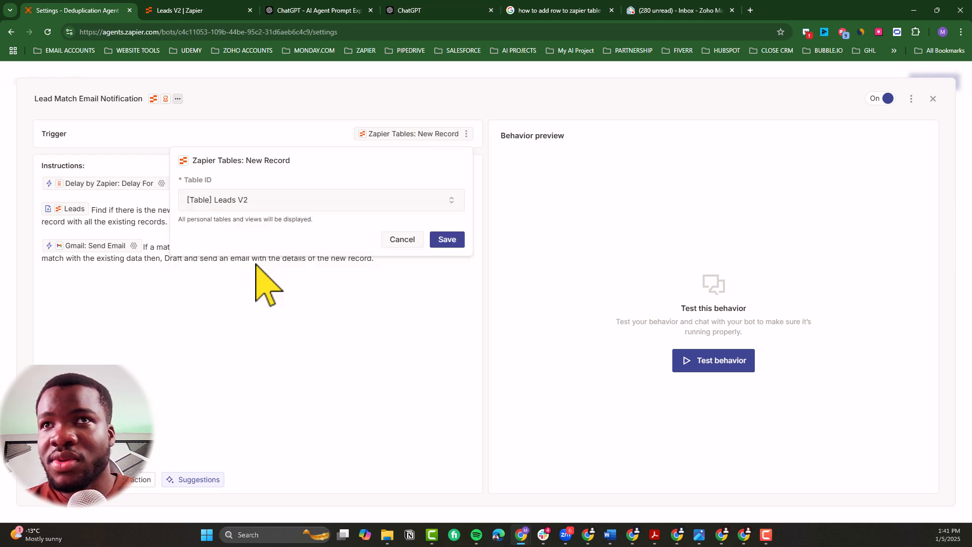
click(439, 242)
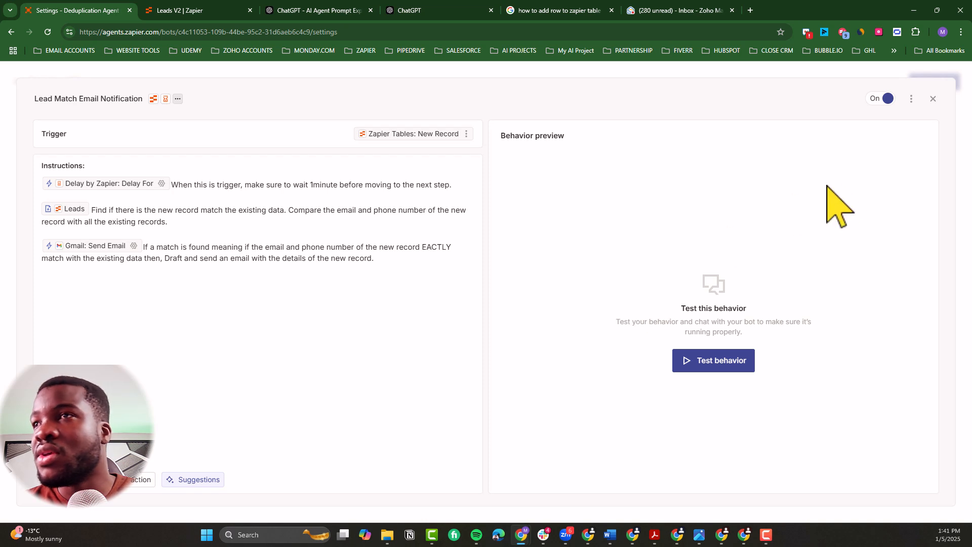
click(933, 99)
click(935, 84)
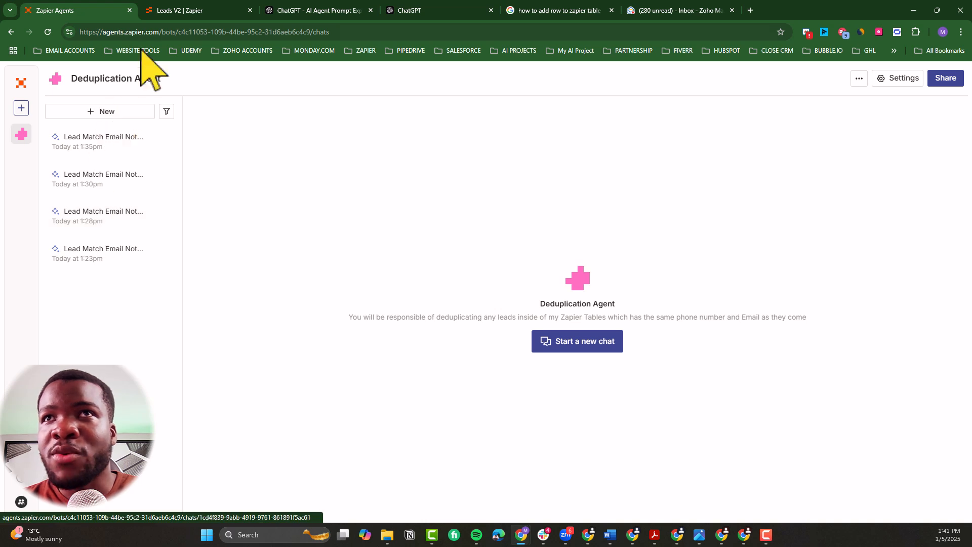
Step: Delete every record except the first from the Leads V2 table, then add a new record repeating its email and phone number
click(178, 12)
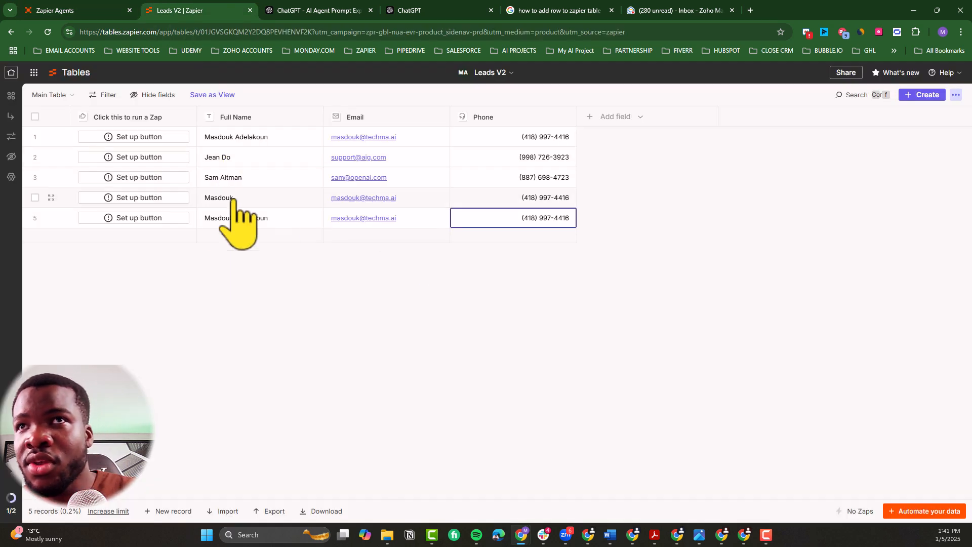
click(34, 177)
click(34, 197)
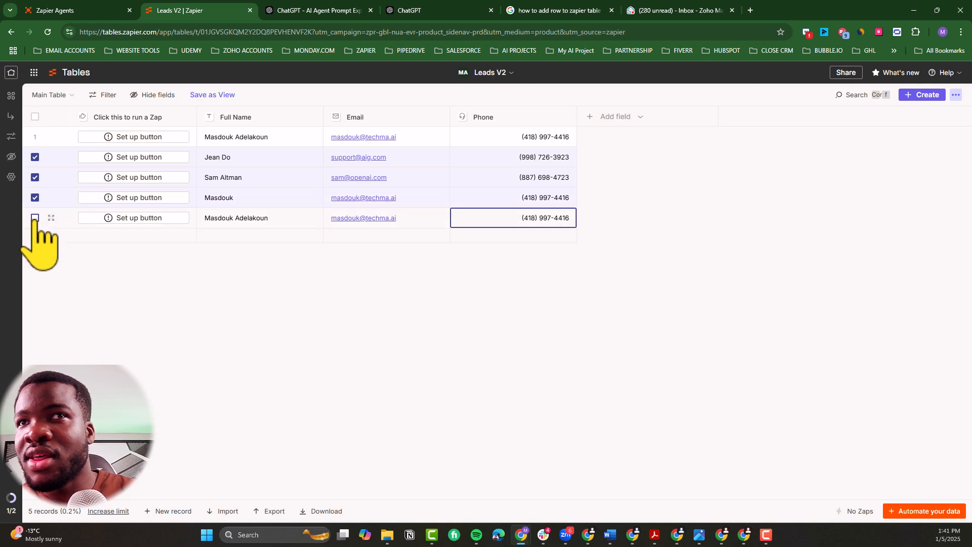
click(35, 218)
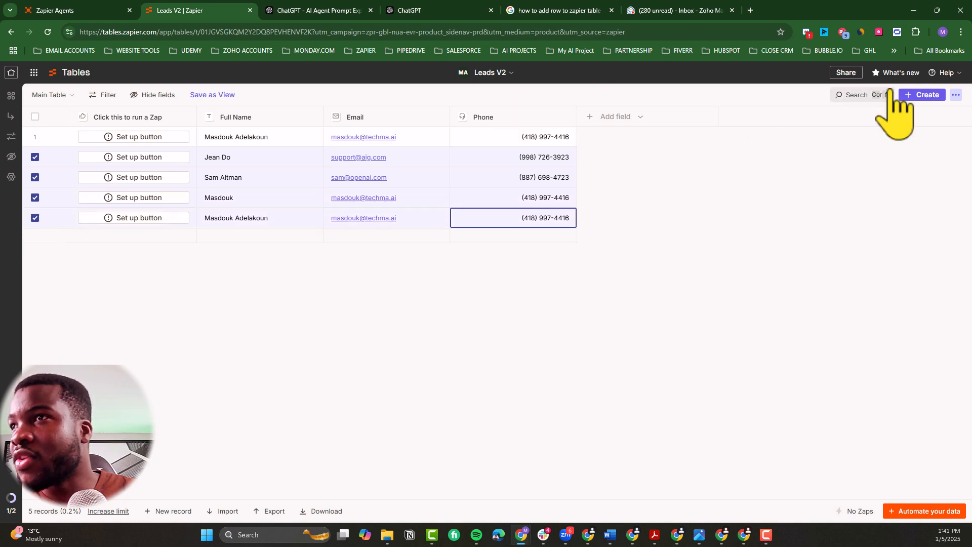
click(956, 94)
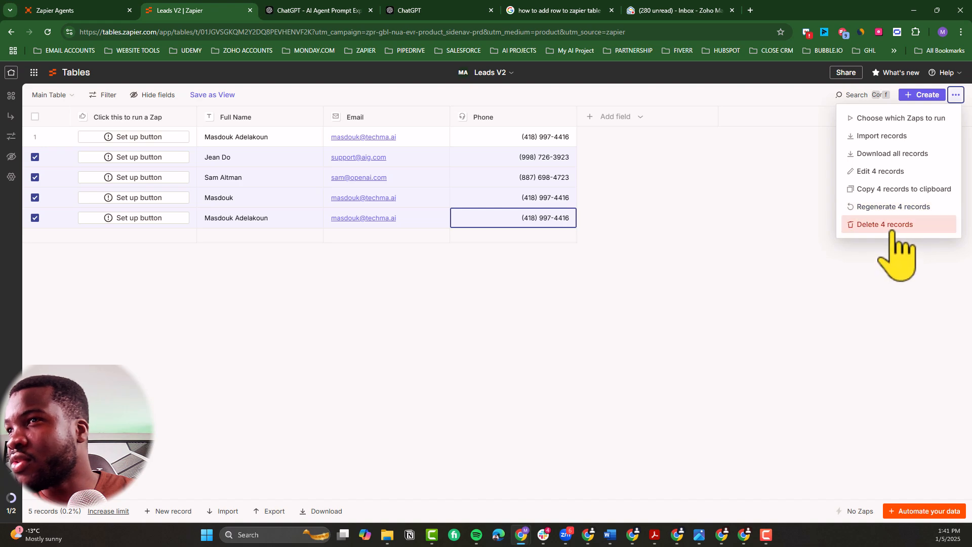
click(895, 224)
click(462, 325)
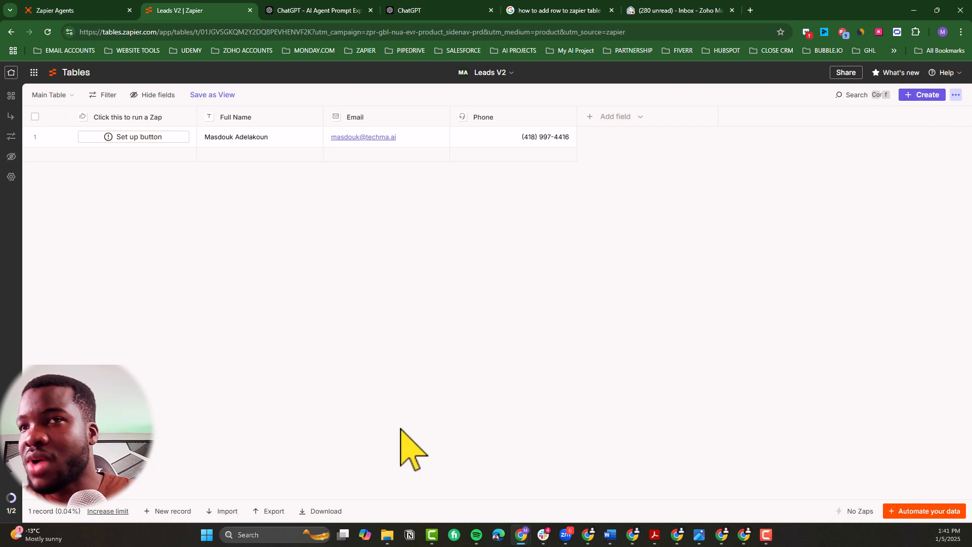
click(193, 511)
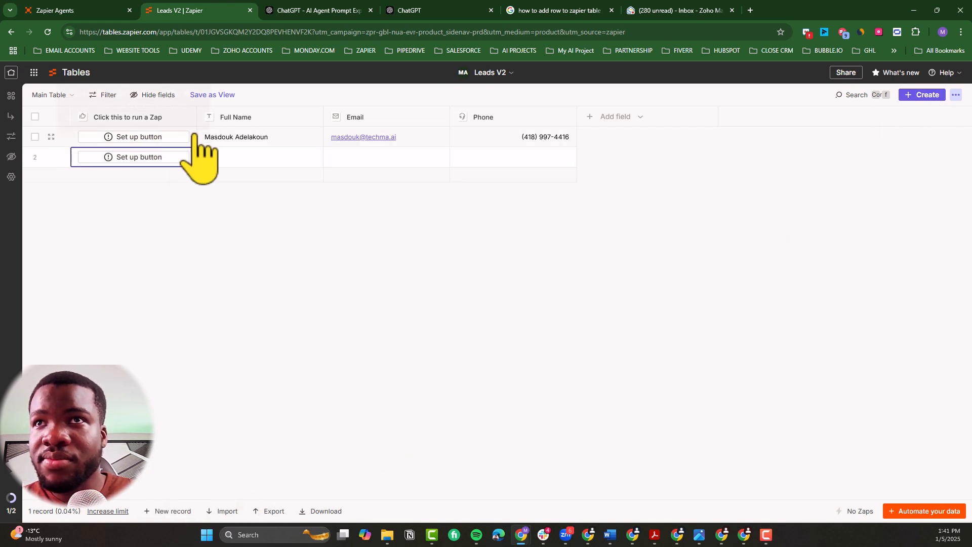
Step: Return to the agent, open the 1:41pm run, and expand its data retrieval details
click(96, 11)
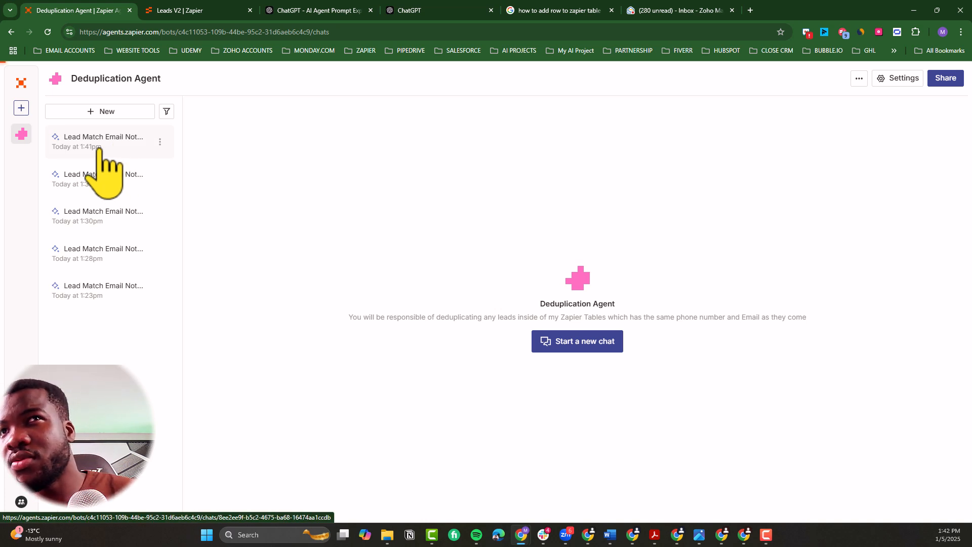
click(100, 148)
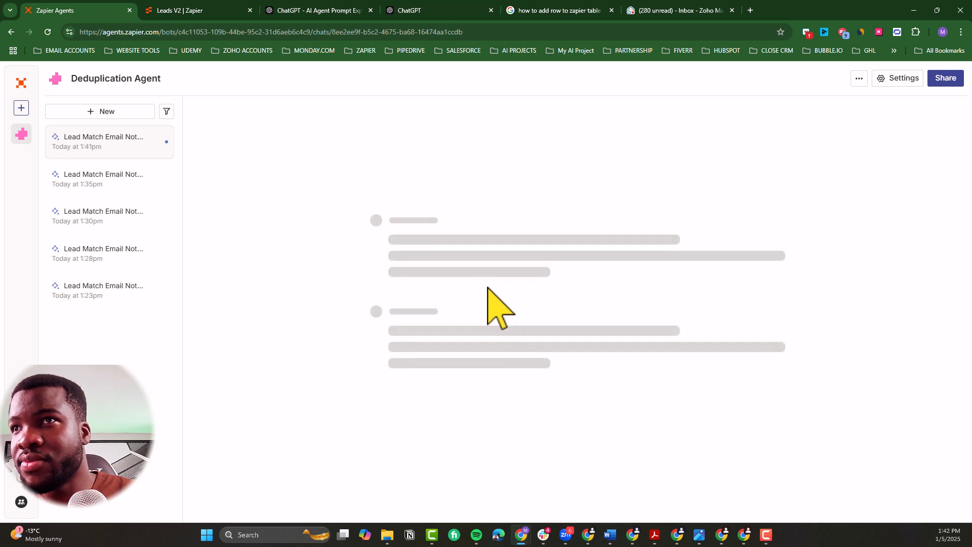
click(476, 309)
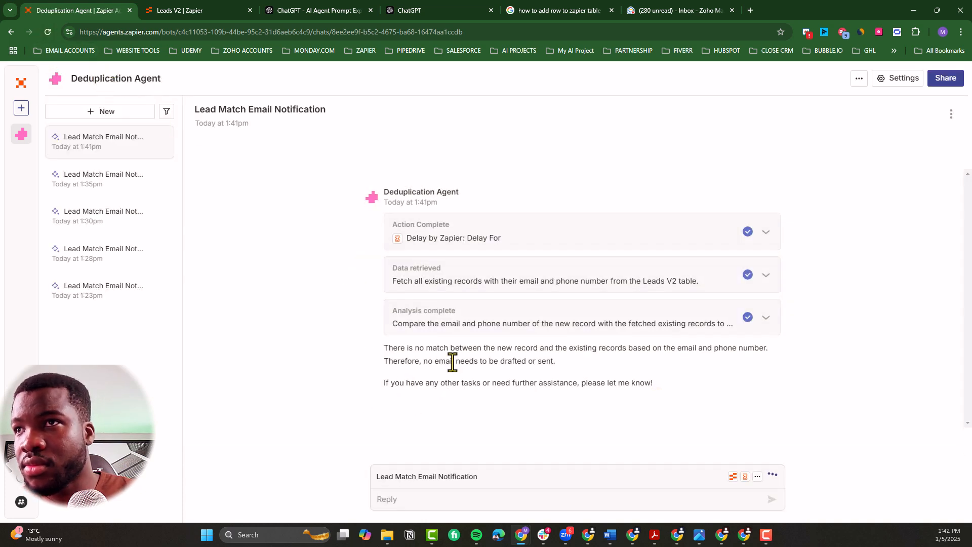
click(529, 290)
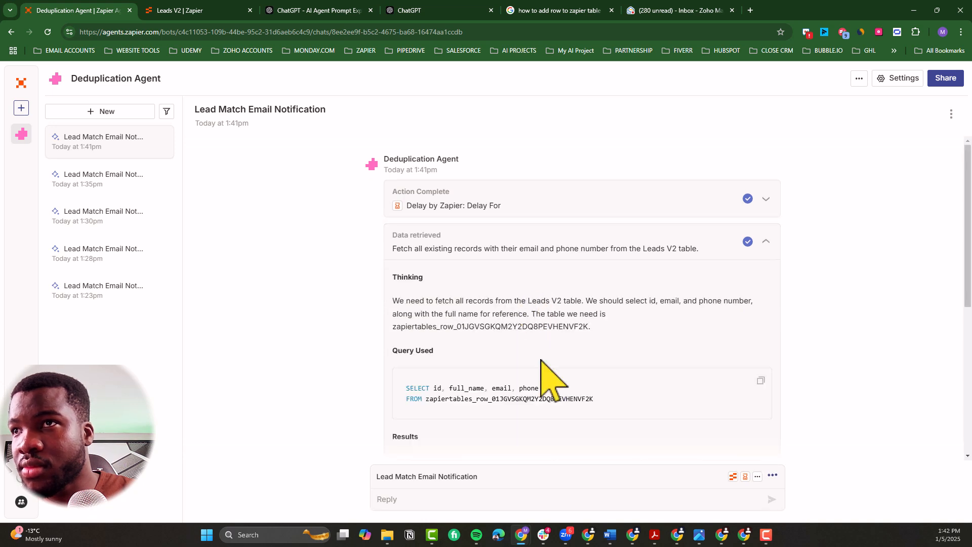
Step: Examine the query and all columns of the records retrieved from the Leads V2 table in the 1:41pm run
scroll(551, 380, down, 1)
scroll(542, 360, down, 3)
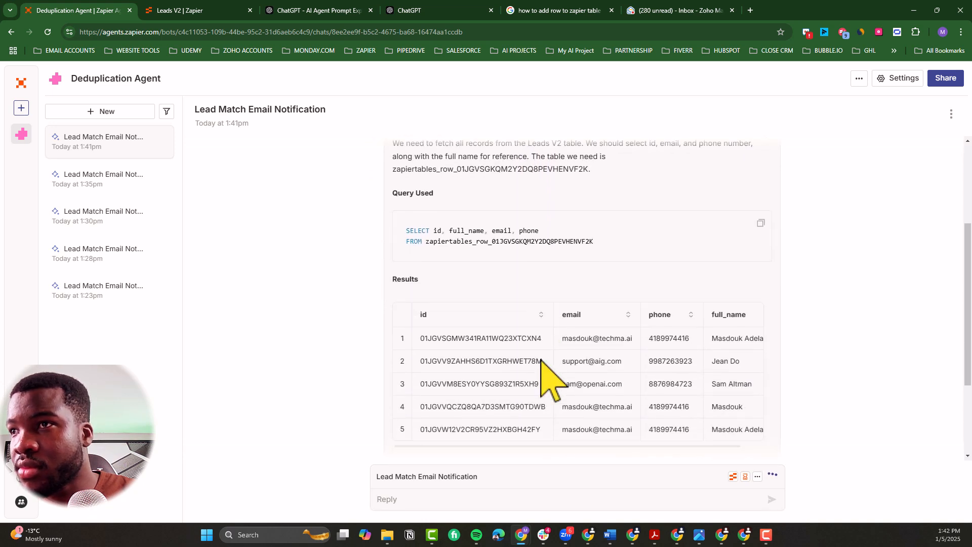
scroll(541, 360, right, 2)
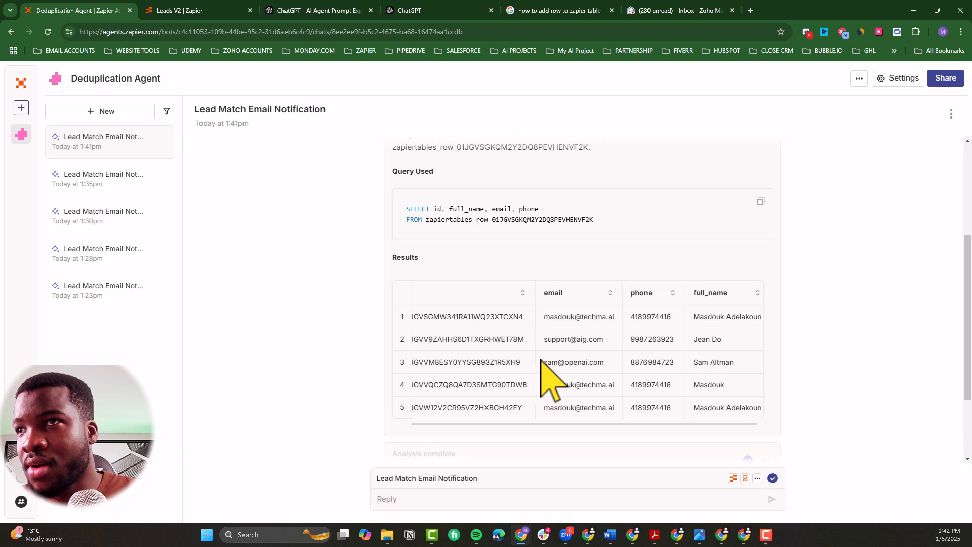
scroll(542, 360, left, 2)
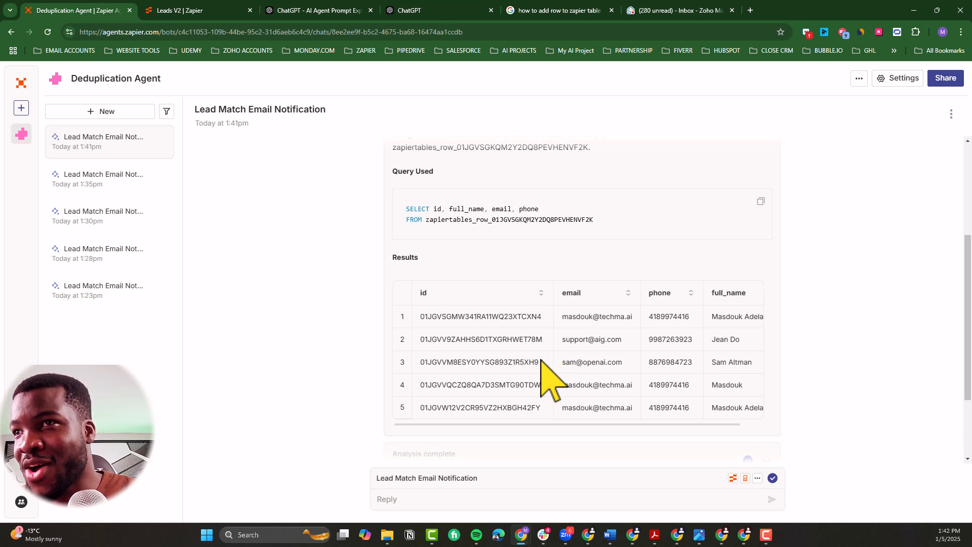
scroll(547, 377, right, 2)
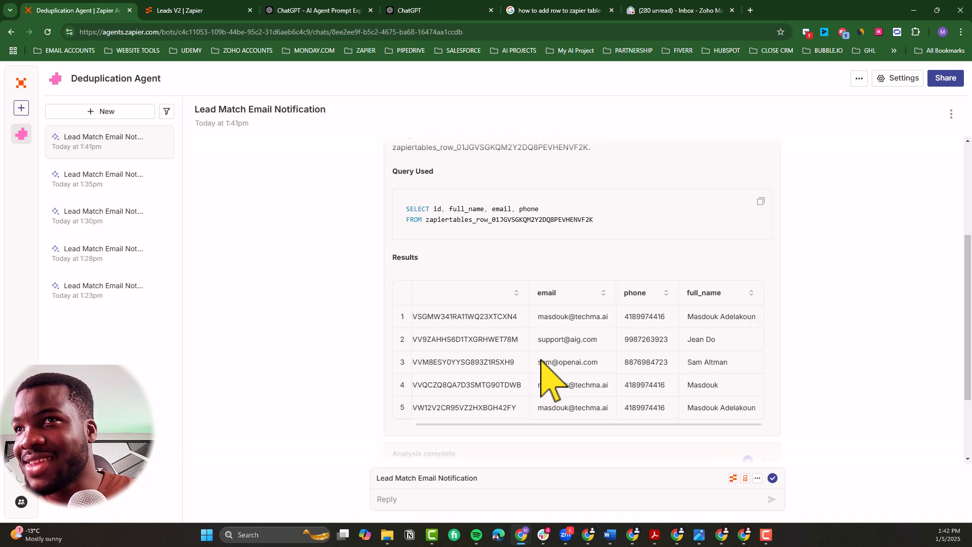
scroll(547, 377, left, 2)
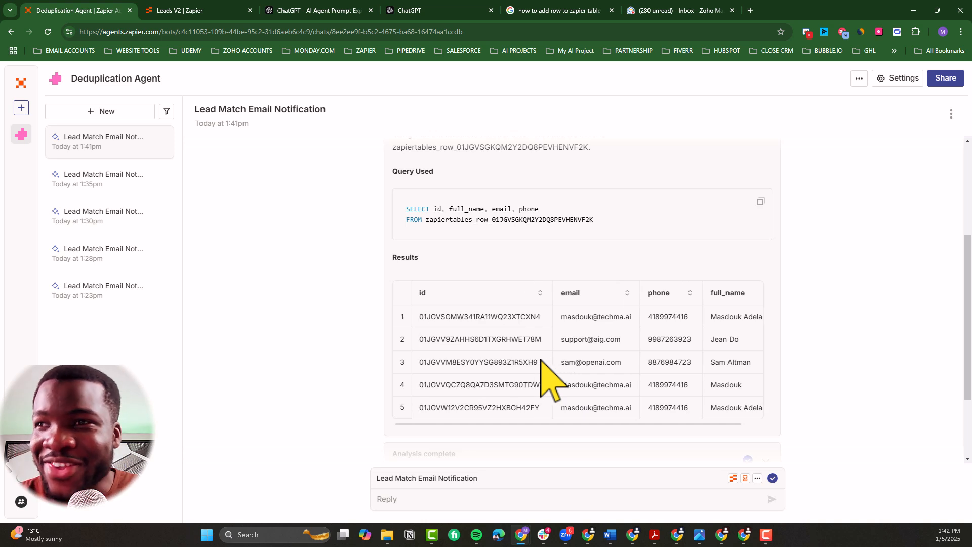
scroll(546, 377, right, 2)
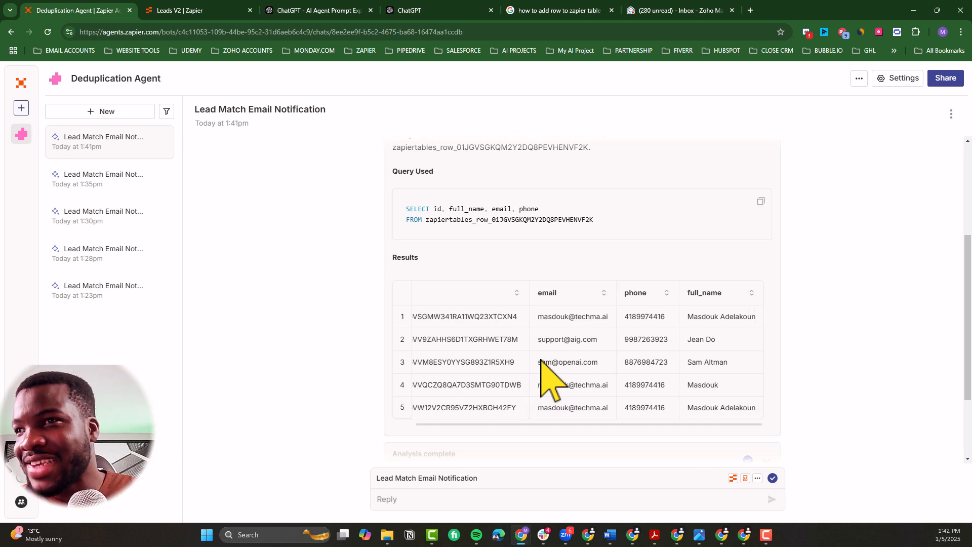
scroll(541, 360, left, 1)
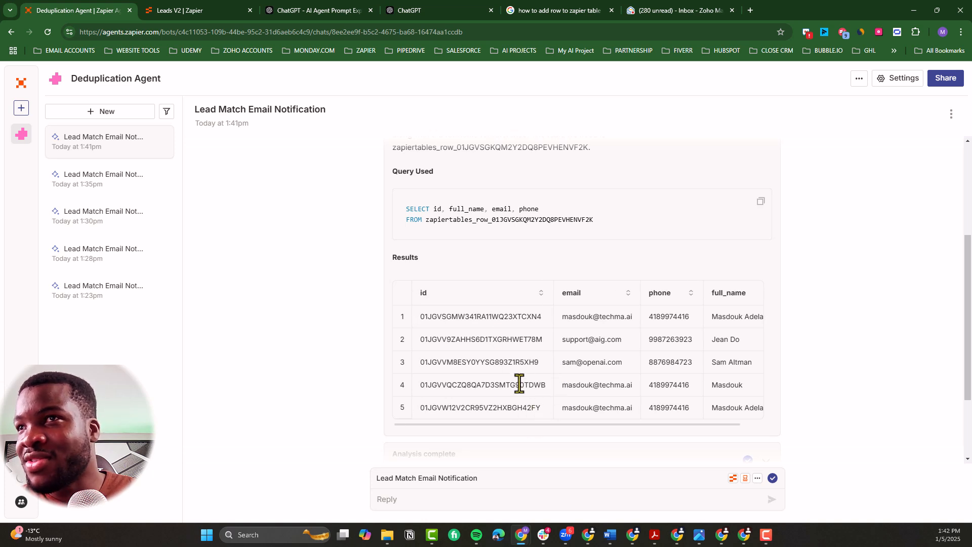
scroll(547, 358, right, 1)
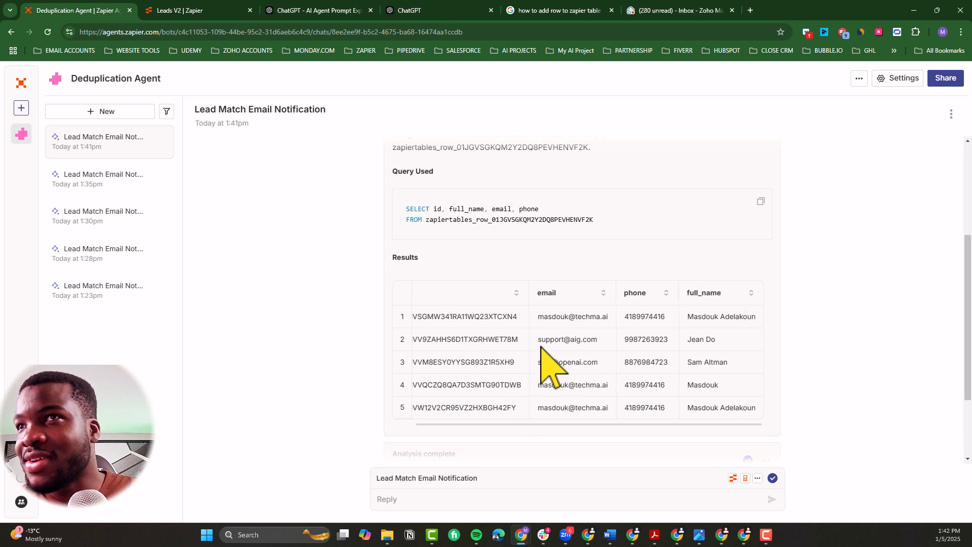
Step: Read the 1:41pm run's concluding message and review its delay action's details, then collapse the delay and data retrieval details
scroll(506, 334, down, 2)
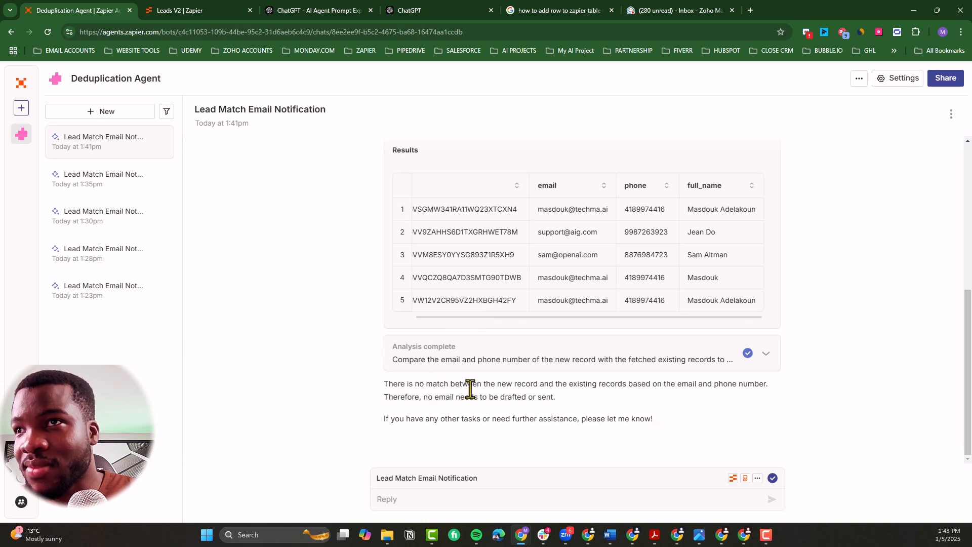
mouse_move(494, 397)
mouse_down()
mouse_move(548, 384)
mouse_move(494, 397)
mouse_up()
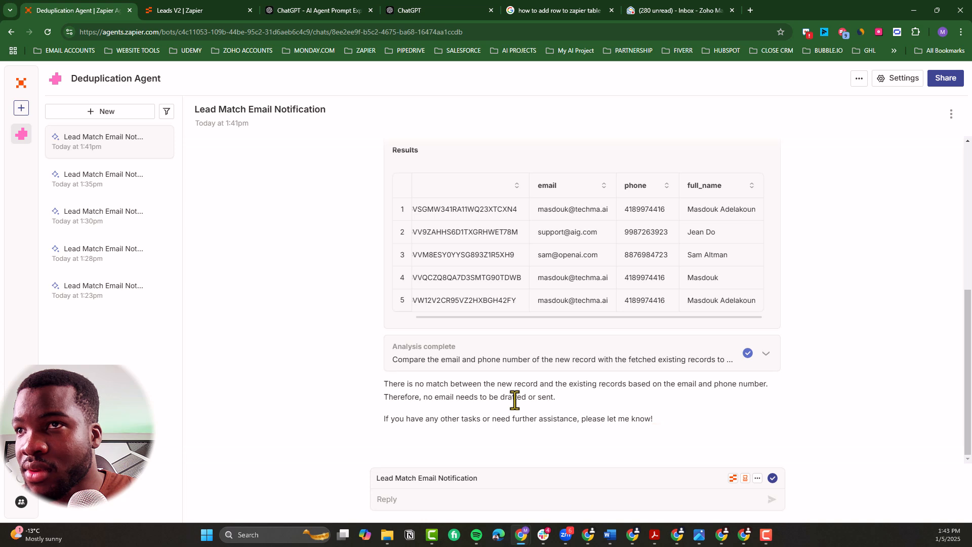
scroll(519, 403, up, 3)
scroll(519, 401, up, 3)
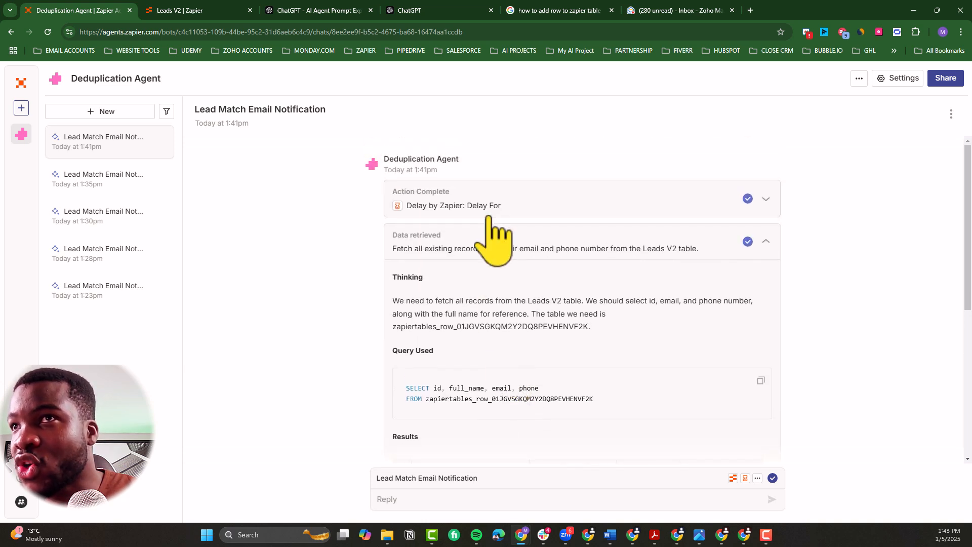
click(517, 213)
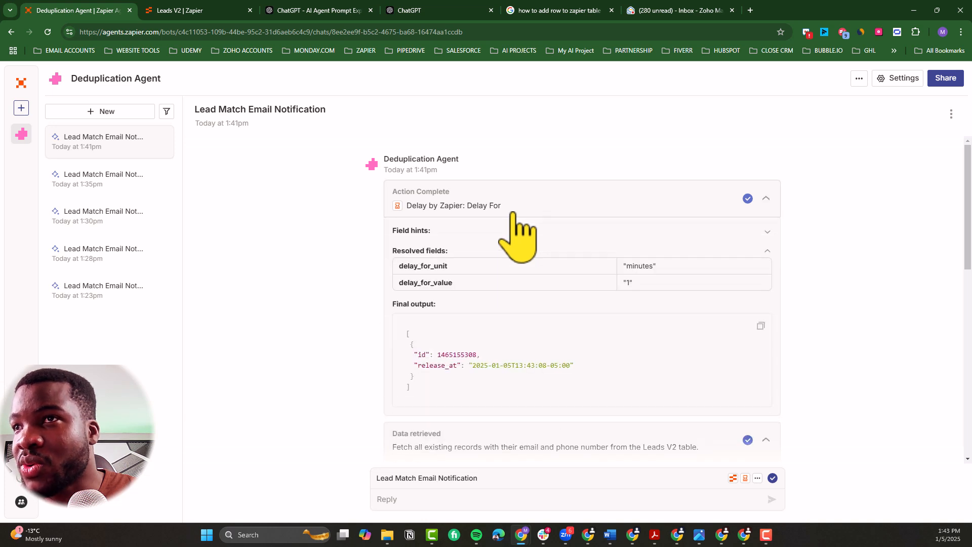
click(513, 212)
click(491, 251)
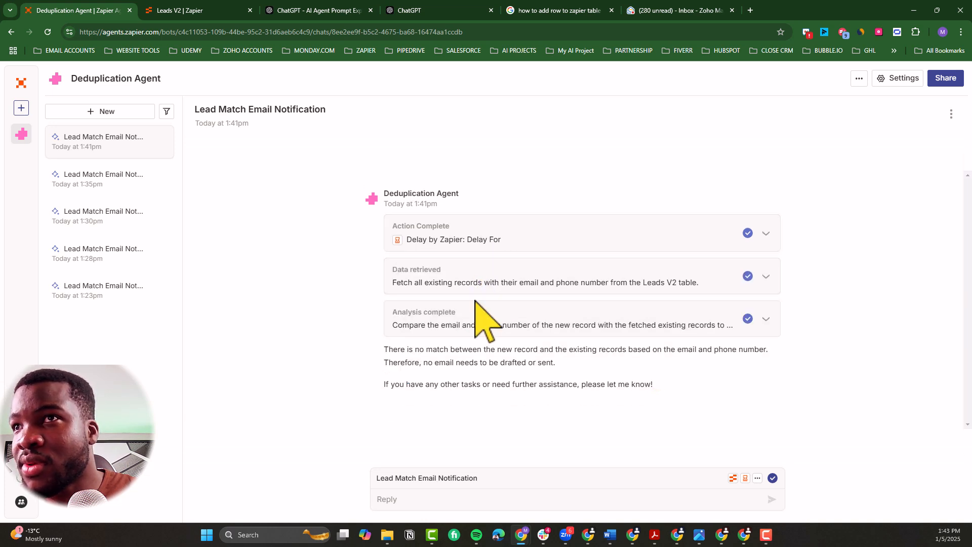
Step: Expand the 1:41pm run's analysis and examine the email and phone values its comparison code assigns to the new record
click(477, 326)
scroll(472, 357, down, 3)
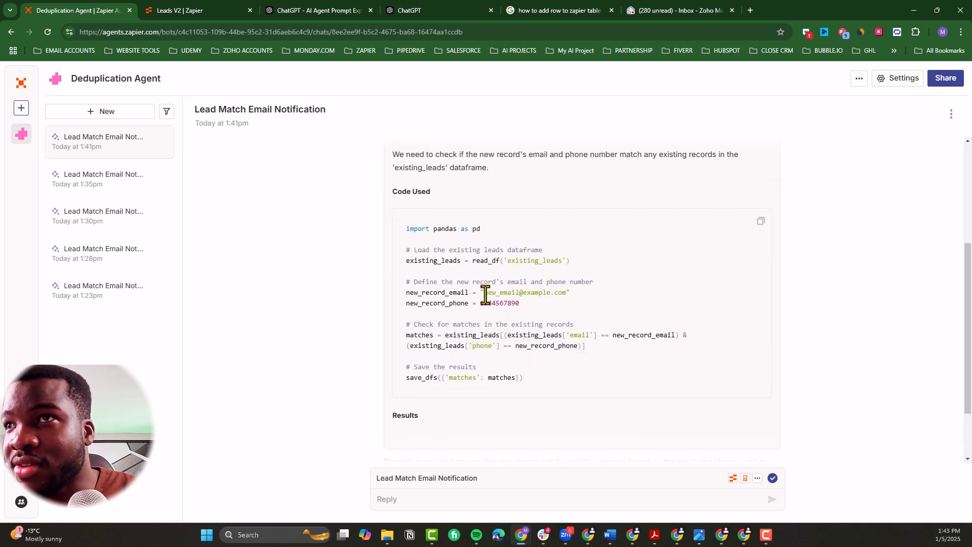
drag(481, 294, 565, 293)
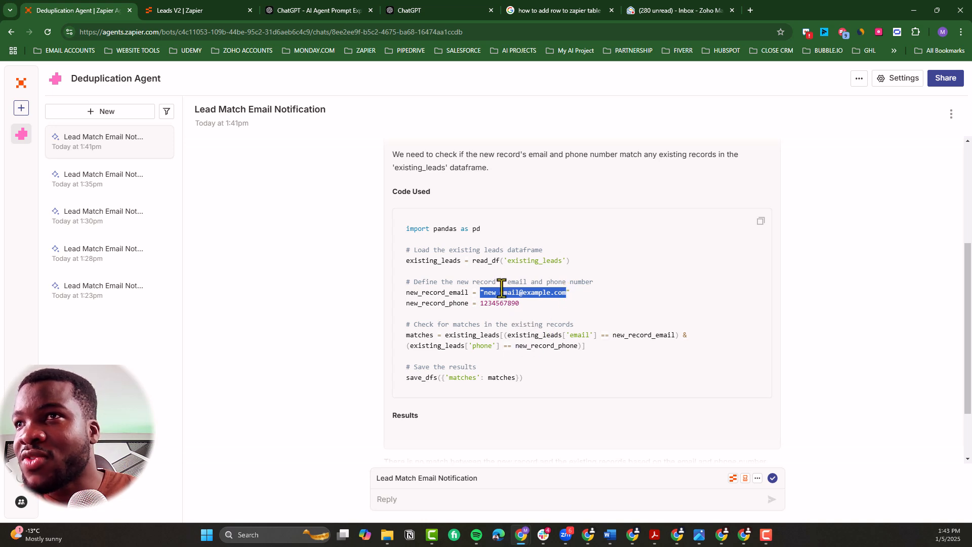
double_click(499, 304)
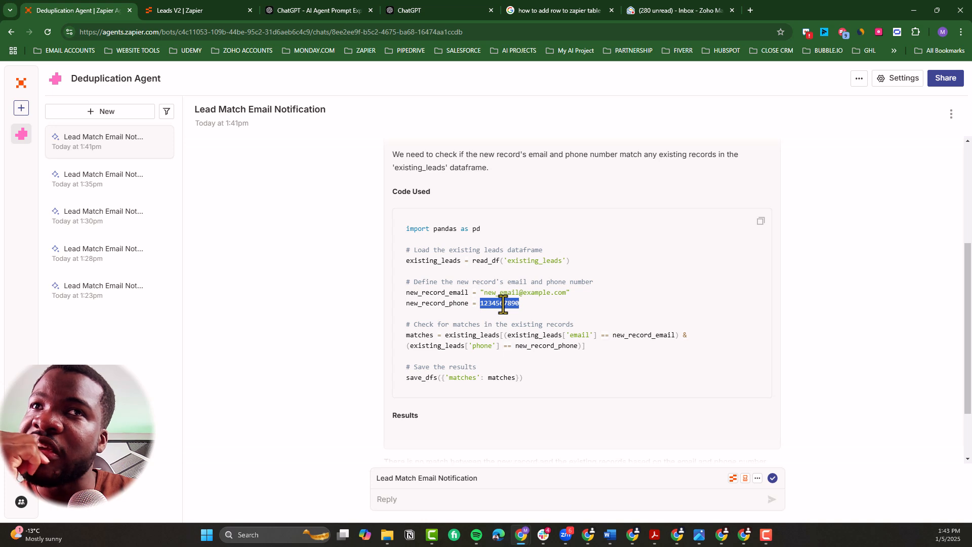
Step: In the agent settings, open the Lead Match Email Notification behavior and replace the Leads data source reference in its instructions with Leads V2
click(893, 82)
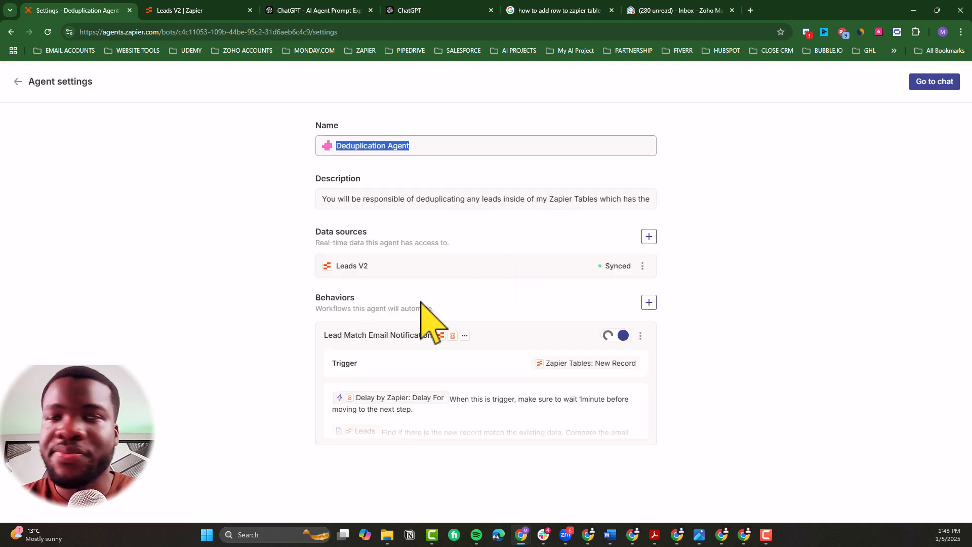
click(468, 411)
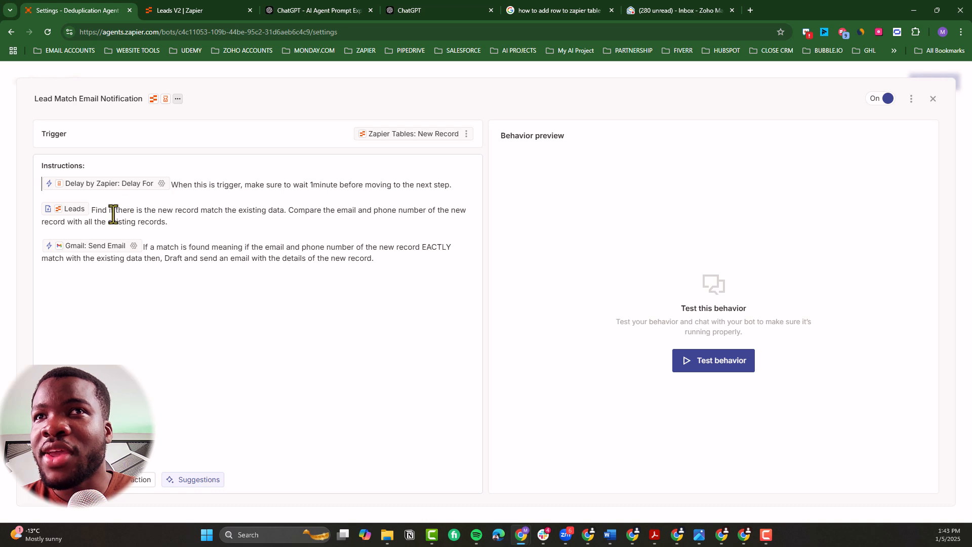
right_click(61, 210)
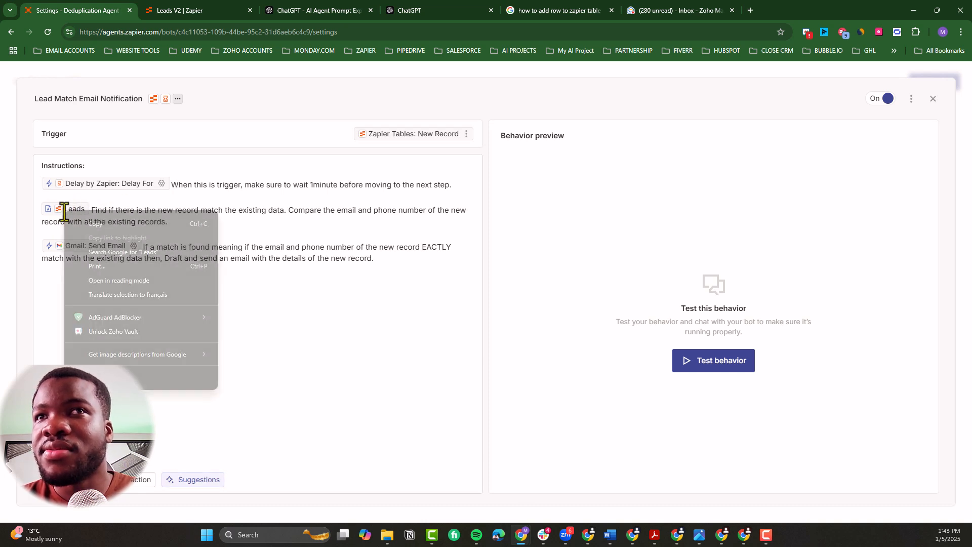
click(82, 208)
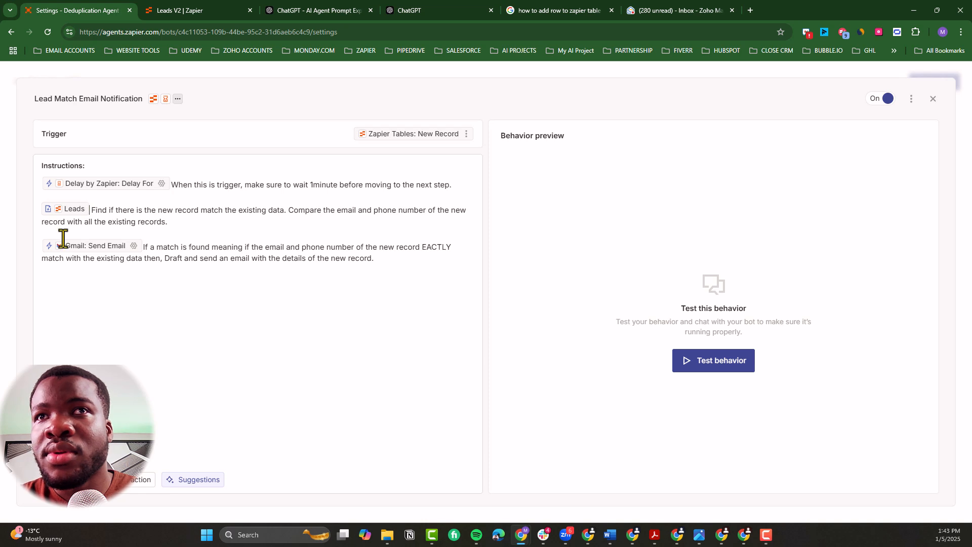
key(BackSpace)
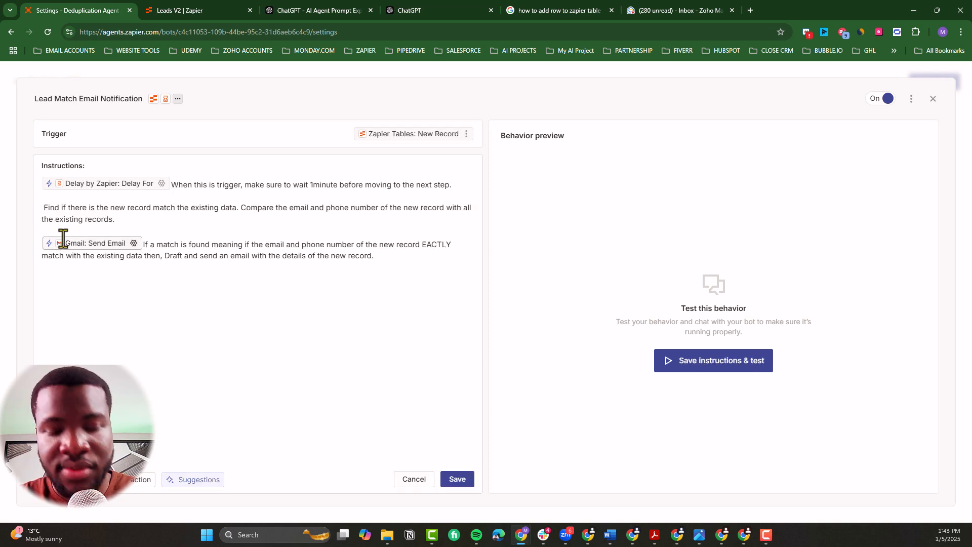
text(/)
click(136, 253)
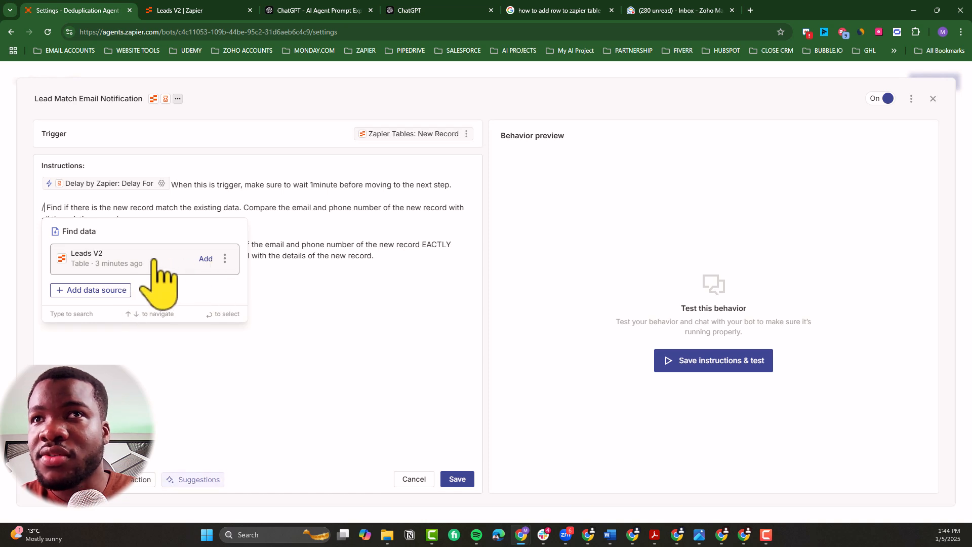
click(152, 259)
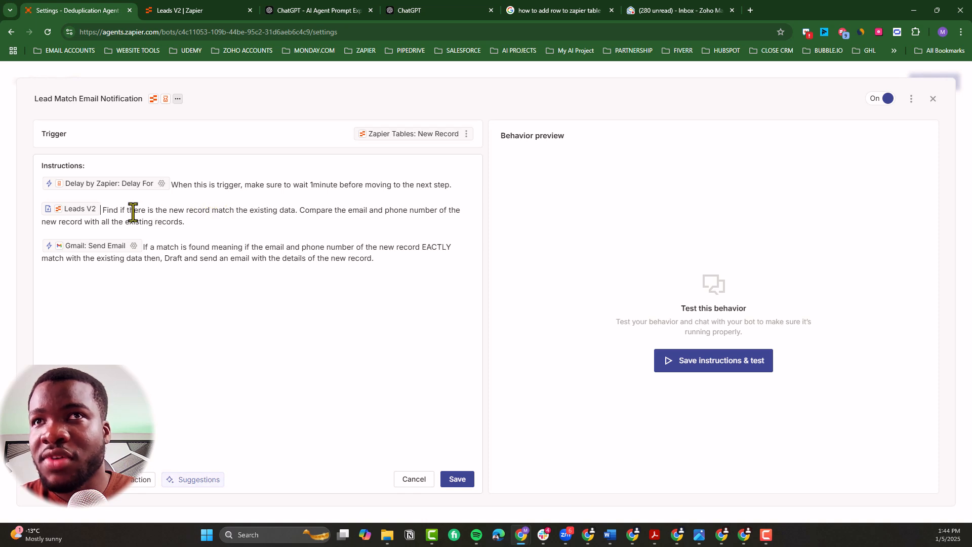
Step: Change "match" to "matching" in the Leads V2 instruction so it reads "the new record matching the existing data"
click(233, 213)
text(i)
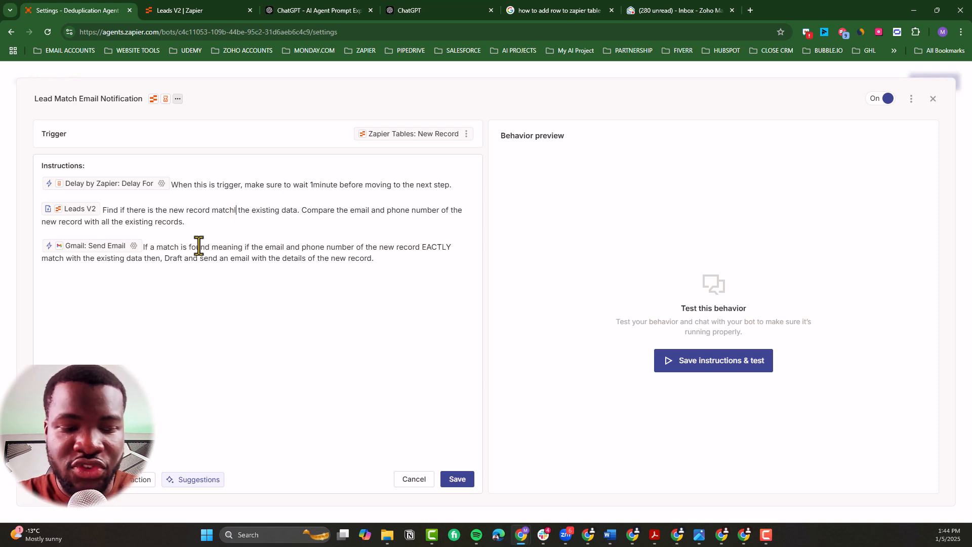
text(NG)
key(BackSpace)
key(BackSpace)
key(BackSpace)
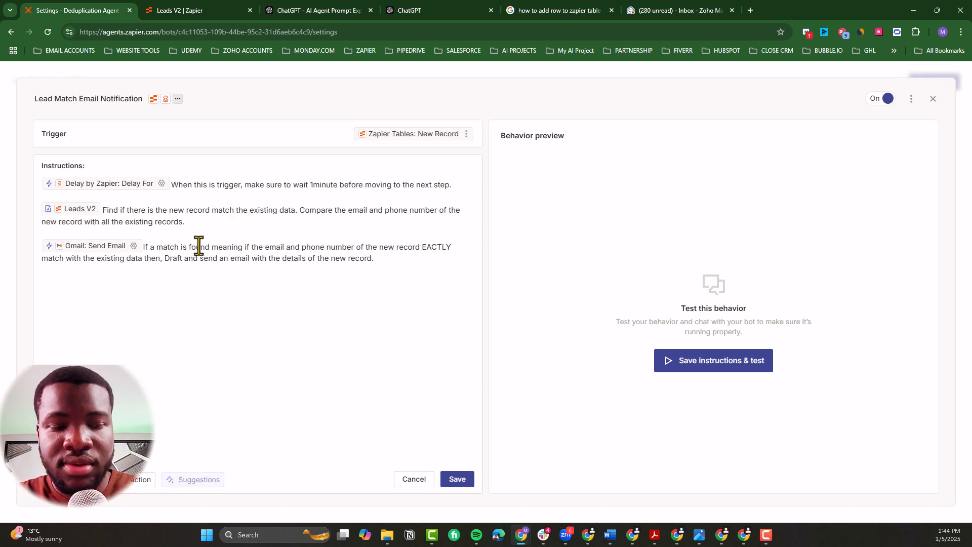
text(ing)
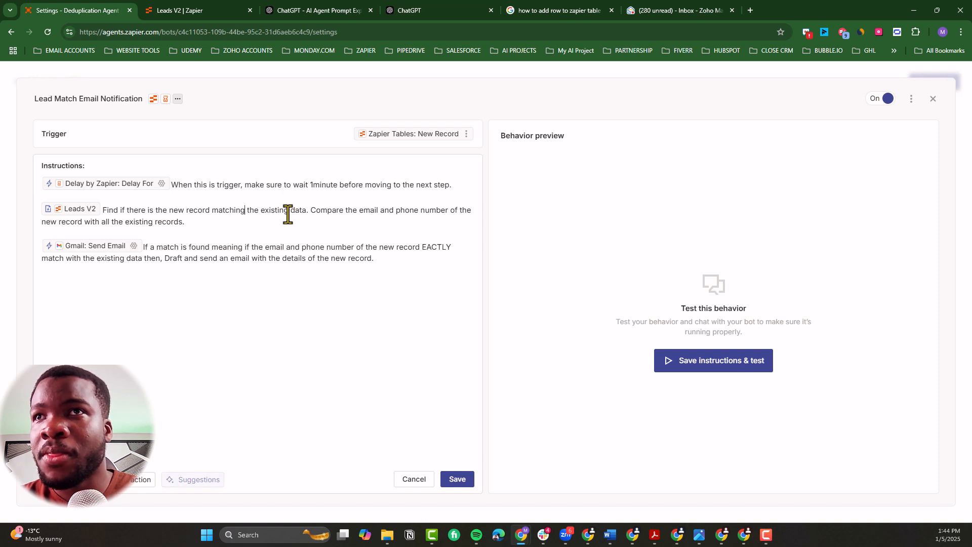
Step: Join the Leads V2 instruction's two sentences by rewording them to "existing data by comparing the email"
click(313, 212)
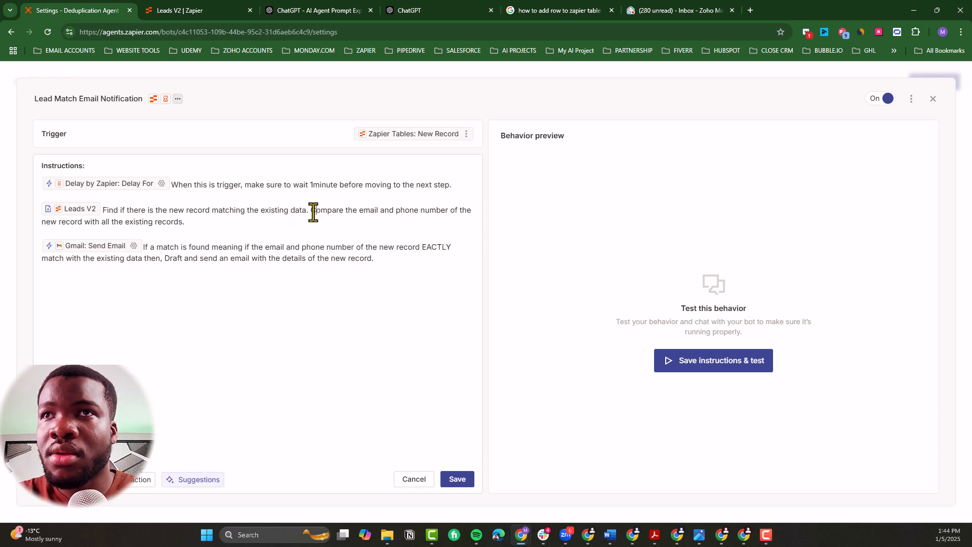
key(BackSpace)
key(BackSpace)
key(BackSpace)
text(by)
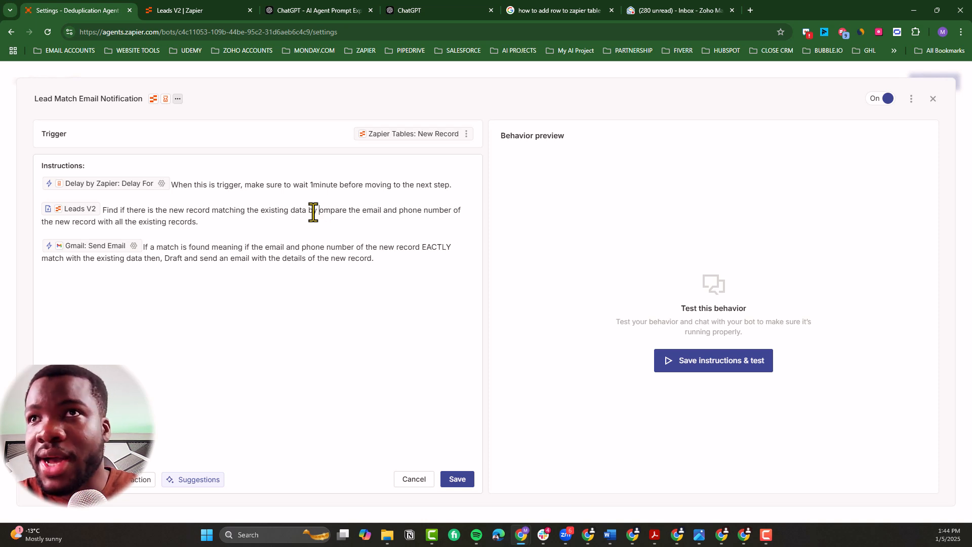
text( c)
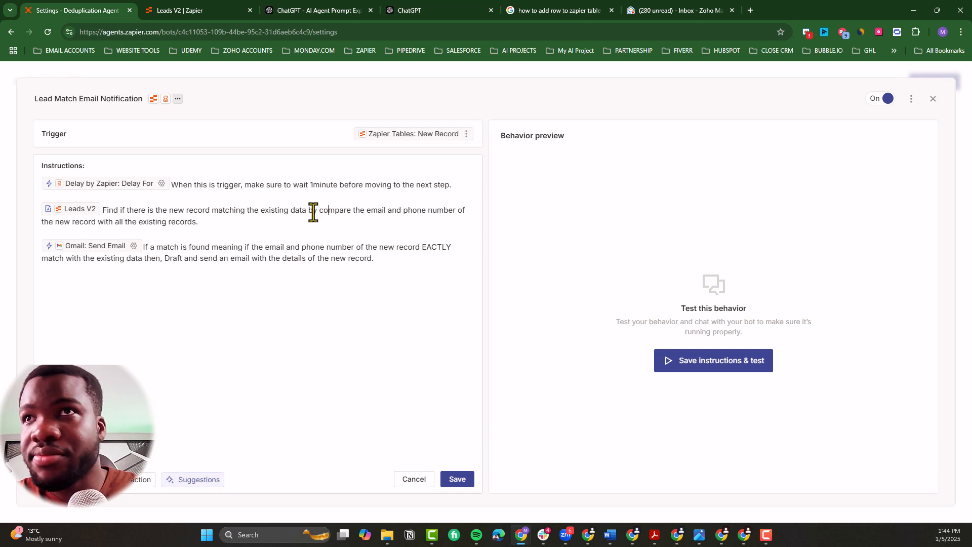
key(BackSpace)
text(ing)
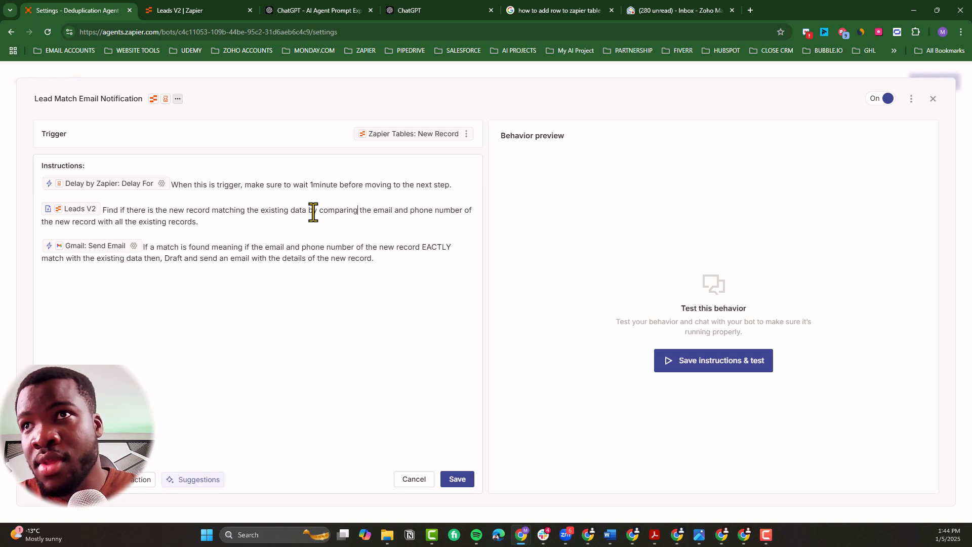
Step: Capitalize Email and Phone in the Leads V2 instruction and remove the word "number" after Phone
click(378, 214)
key(BackSpace)
text(e)
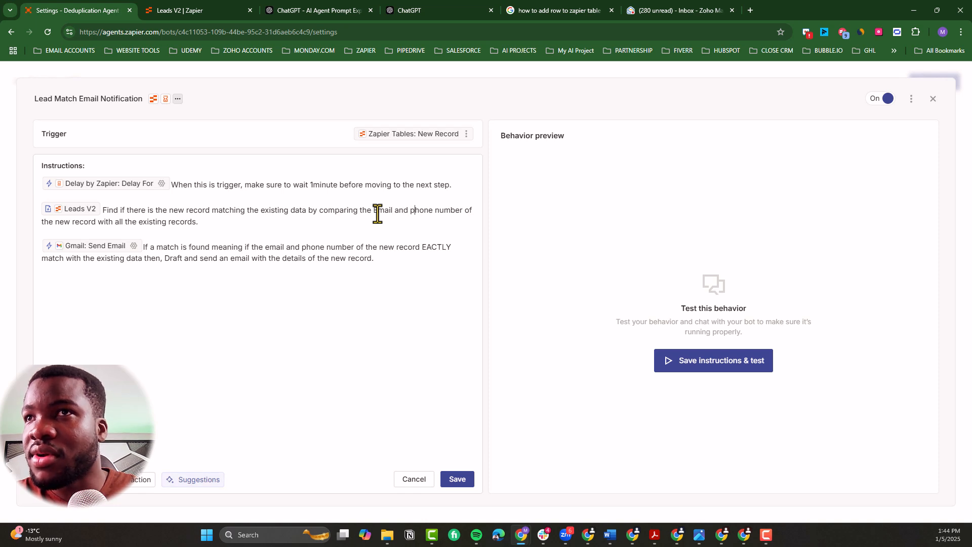
text(P)
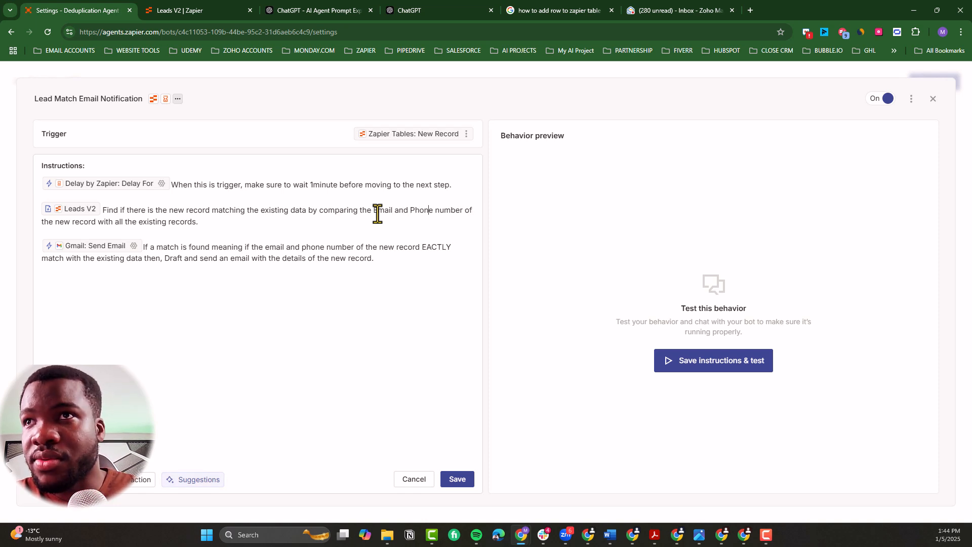
key(shift+Right)
key(shift+Right)
key(shift+Right)
key(shift+Right)
key(shift+Right)
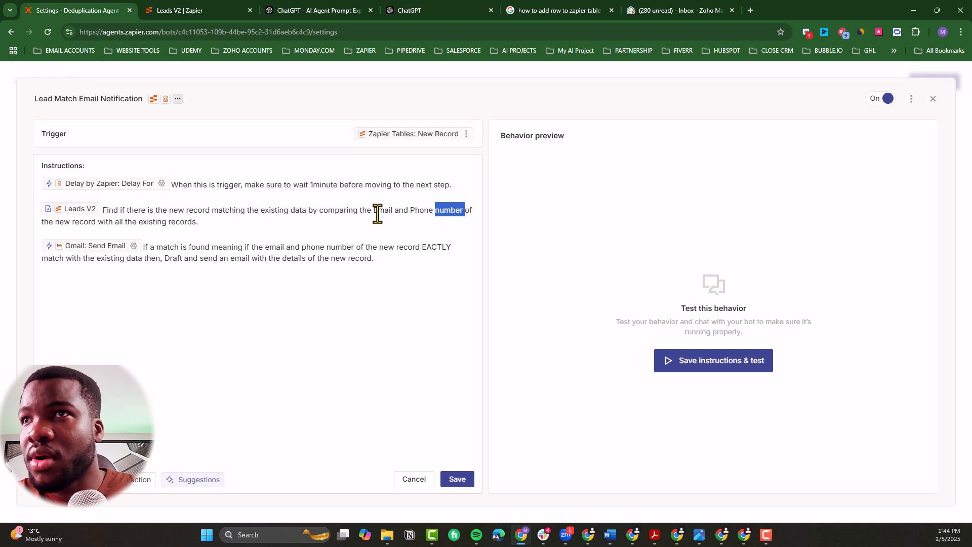
key(BackSpace)
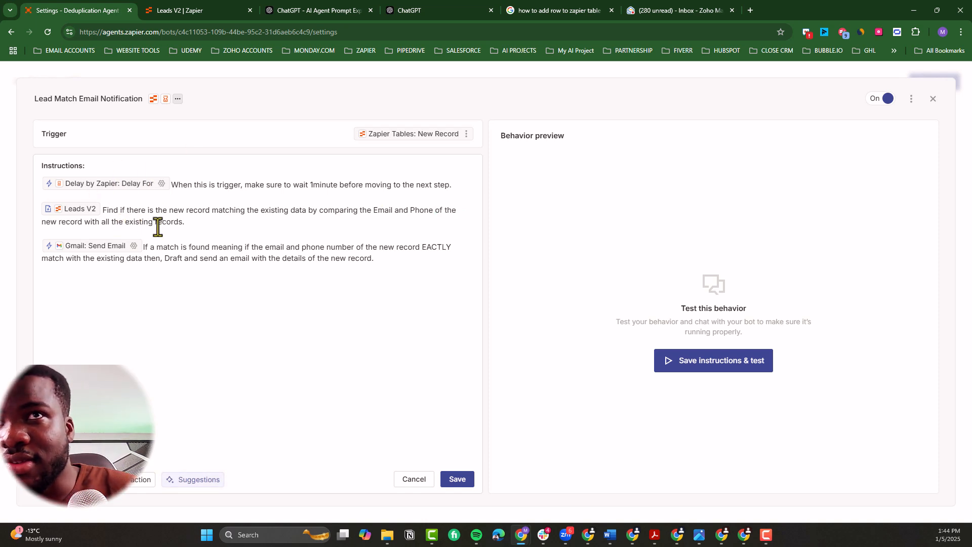
Step: Extend the end of the Leads V2 instruction to read "with all the existing records Email and Phone"
click(183, 224)
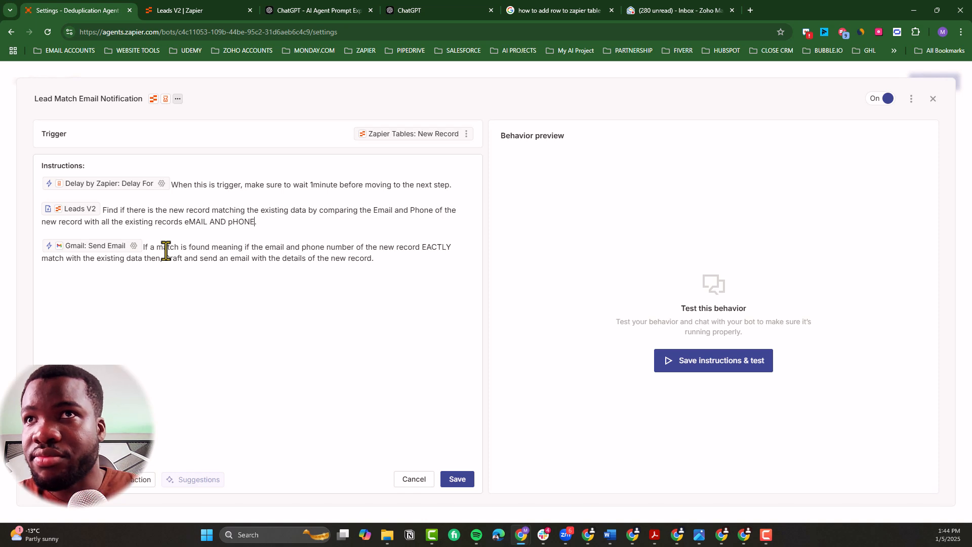
key(BackSpace)
key(BackSpace)
key(BackSpace)
key(BackSpace)
key(BackSpace)
key(BackSpace)
key(BackSpace)
key(BackSpace)
key(BackSpace)
key(BackSpace)
key(BackSpace)
key(BackSpace)
key(BackSpace)
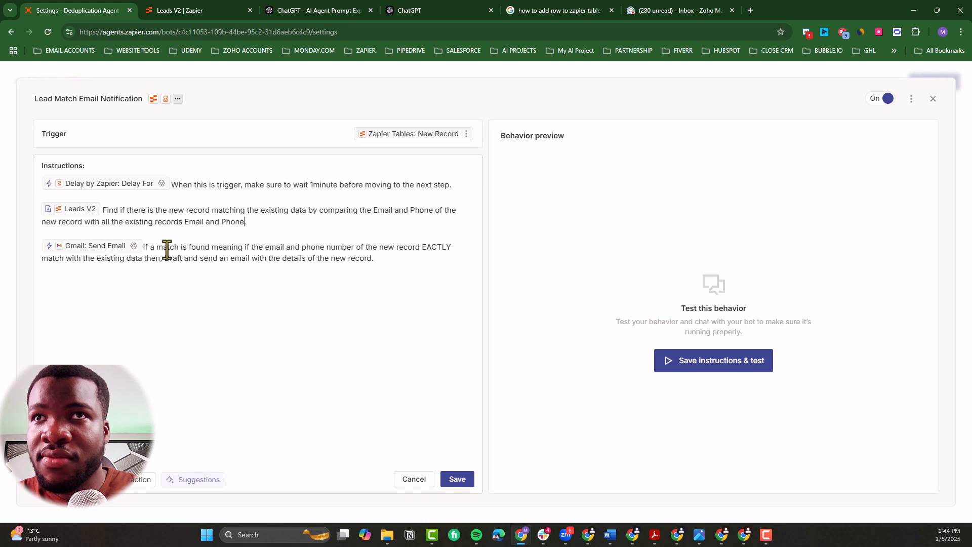
Step: Reword the opening of the Gmail: Send Email instruction to "If there is a match meaning"
click(153, 250)
key(BackSpace)
key(BackSpace)
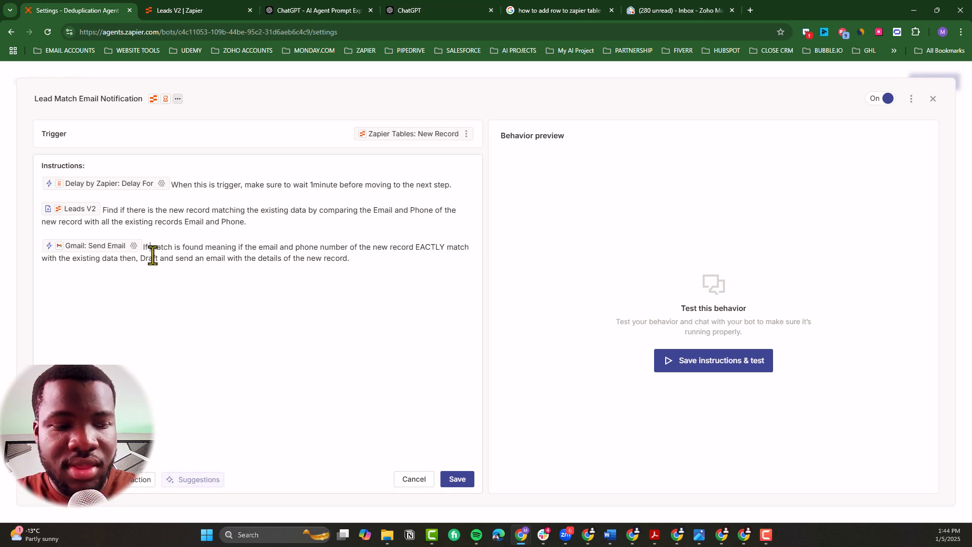
text(there is )
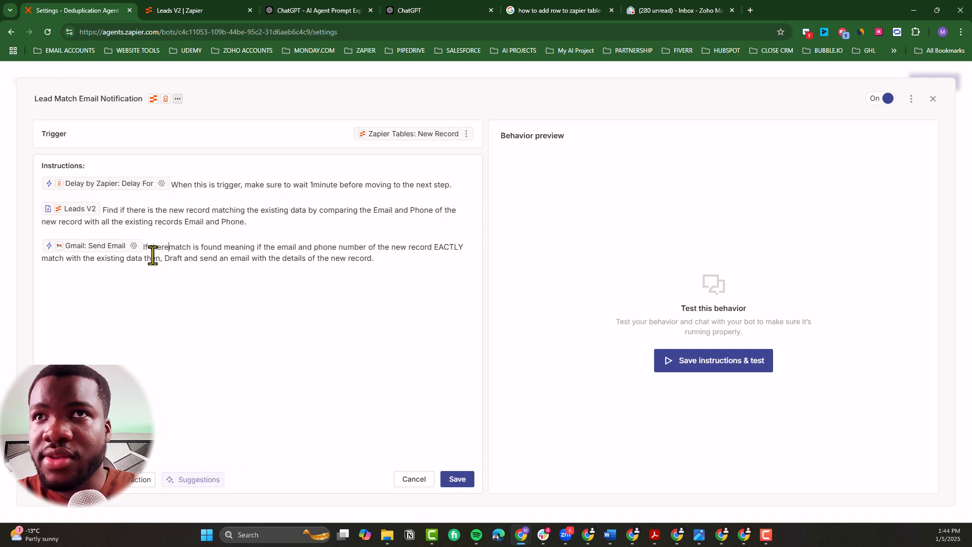
text(a)
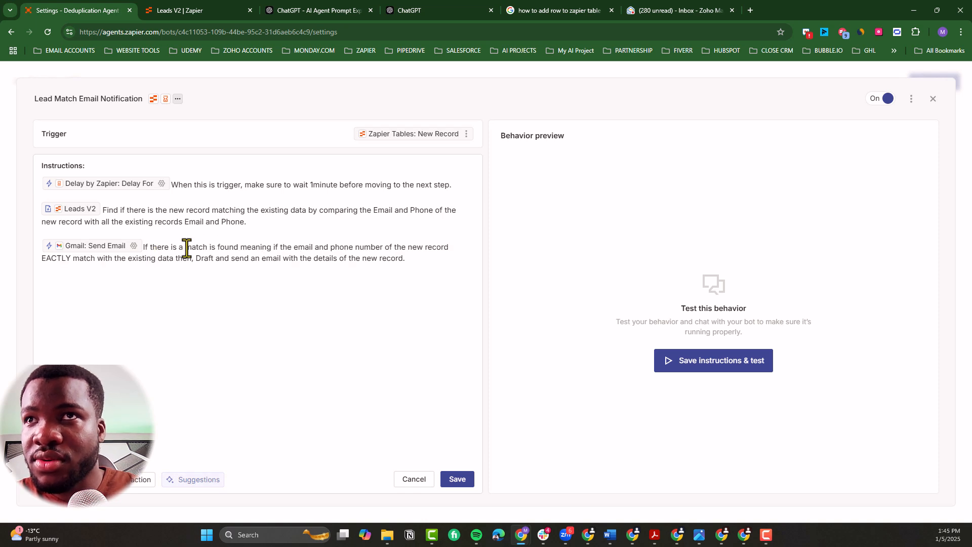
double_click(227, 248)
key(BackSpace)
key(BackSpace)
key(BackSpace)
key(BackSpace)
key(BackSpace)
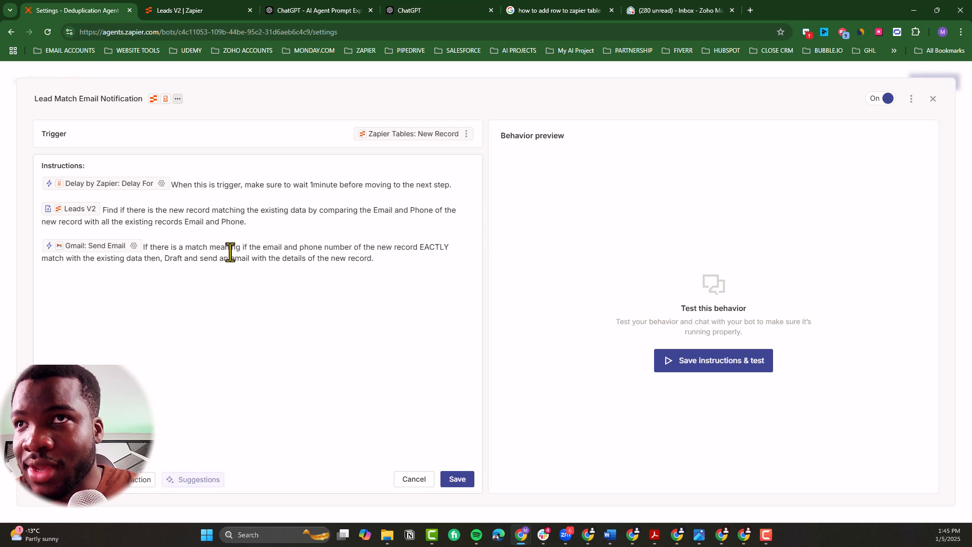
Step: Capitalize Email and Phone in the Gmail: Send Email instruction and remove the word "number" after Phone
click(267, 249)
key(BackSpace)
text(E)
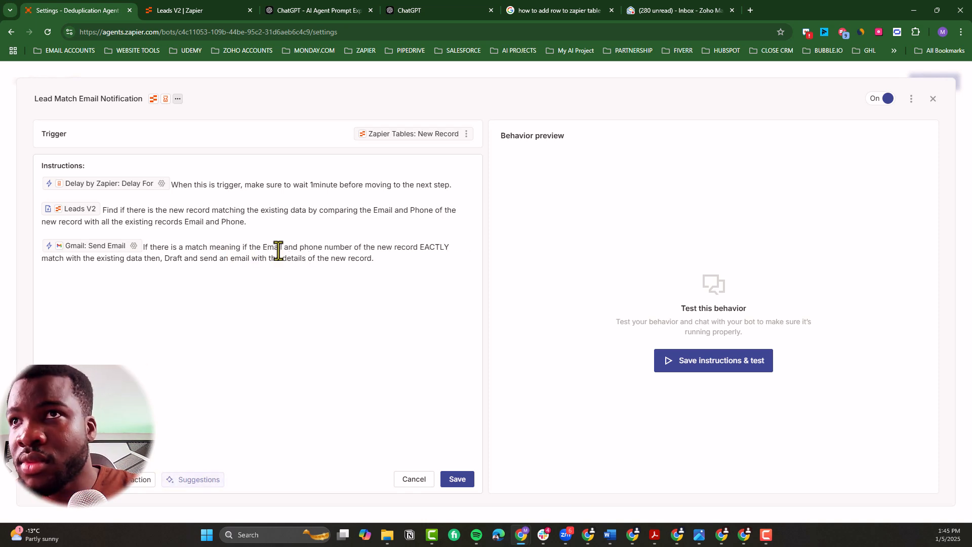
click(304, 249)
key(BackSpace)
text(P)
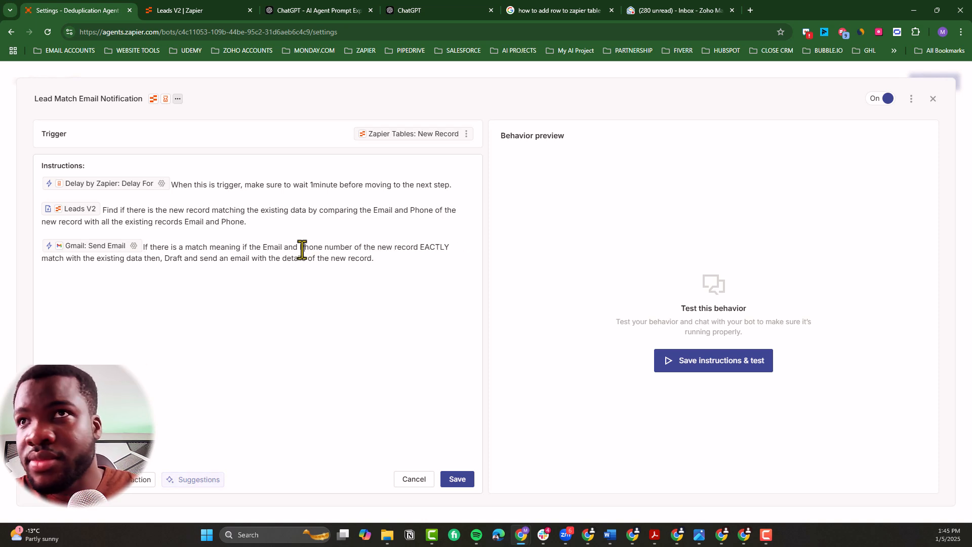
key(ctrl+shift+Right)
key(BackSpace)
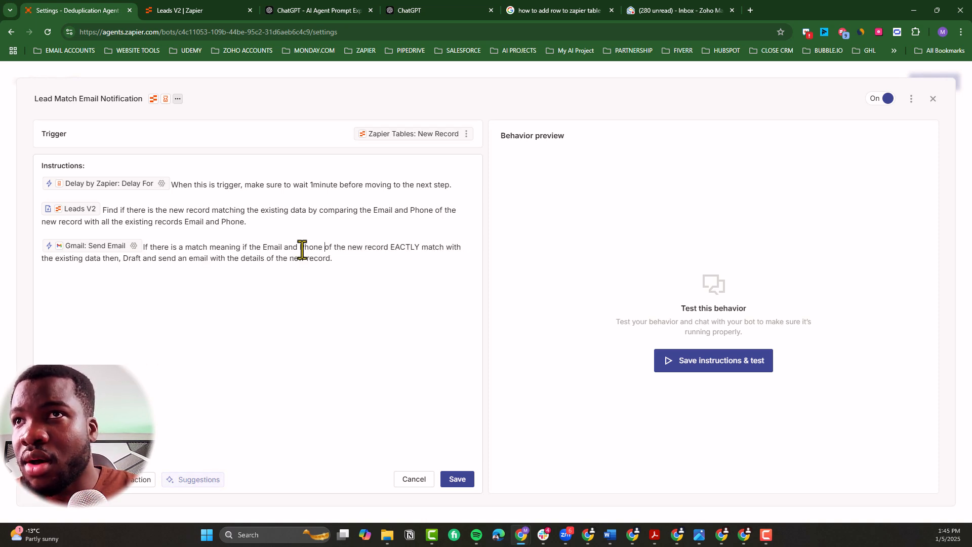
Step: Insert "one of" before "the existing data" in the Gmail: Send Email instruction
double_click(406, 248)
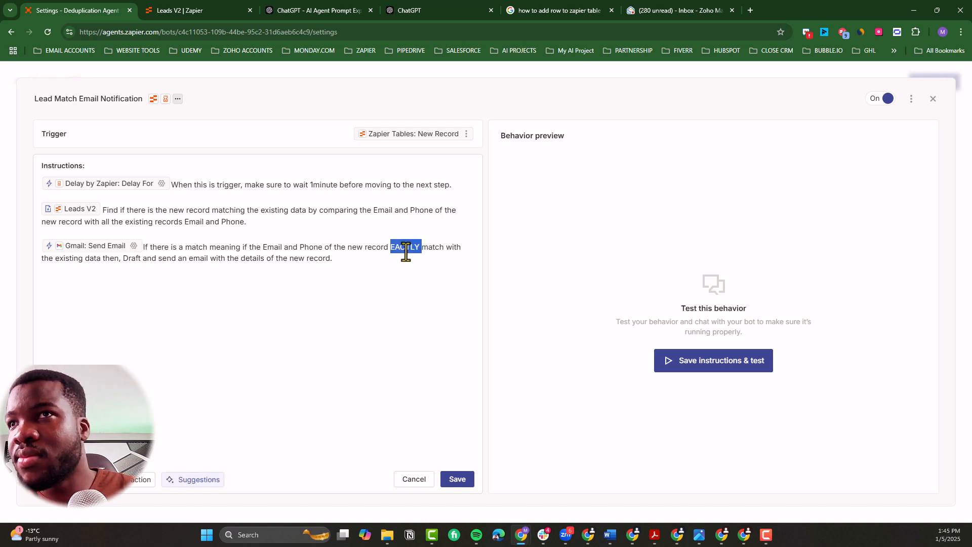
key(Right)
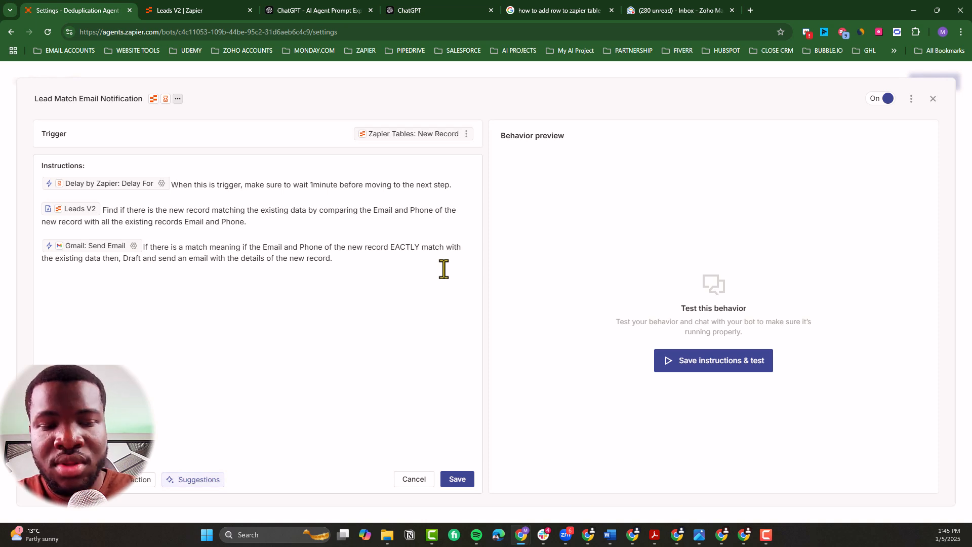
text(ONE)
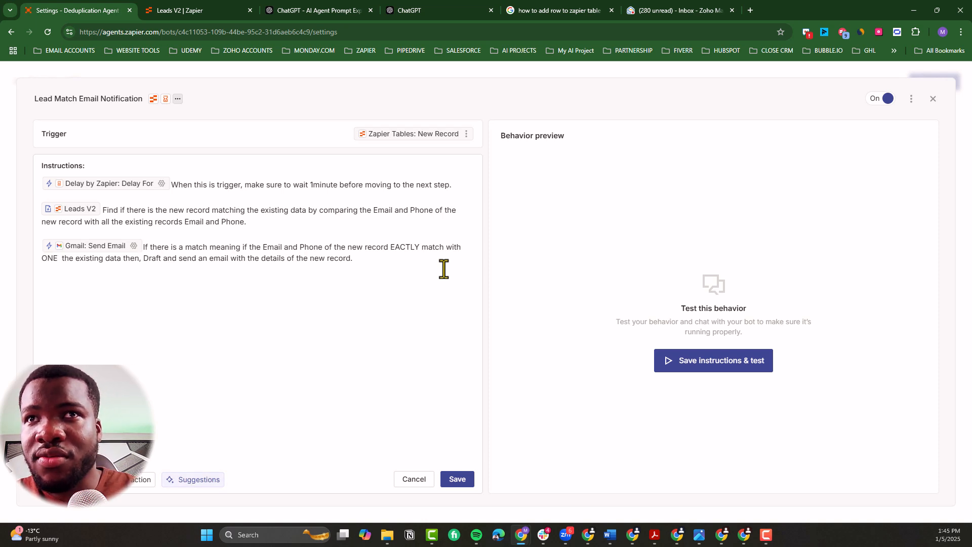
key(BackSpace)
key(BackSpace)
key(BackSpace)
key(BackSpace)
key(BackSpace)
text(one of)
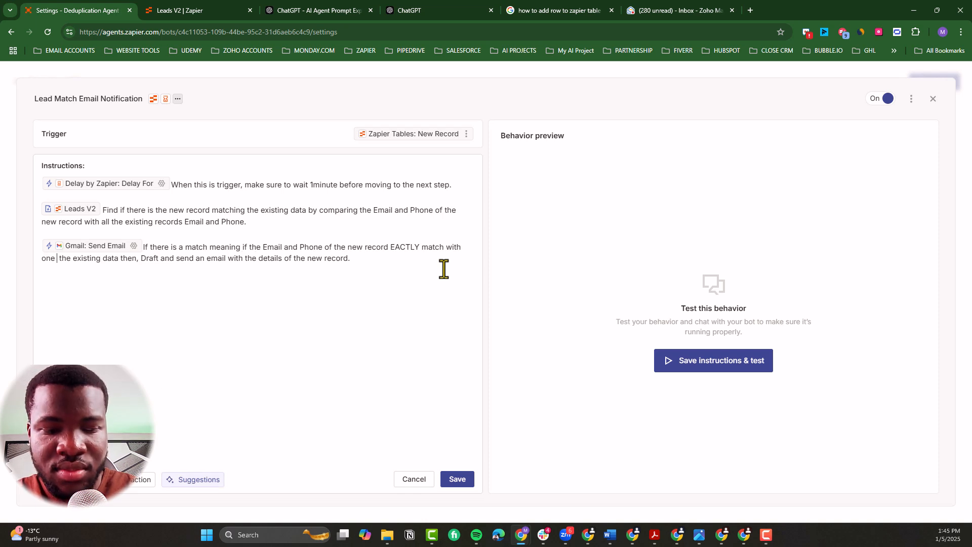
key(BackSpace)
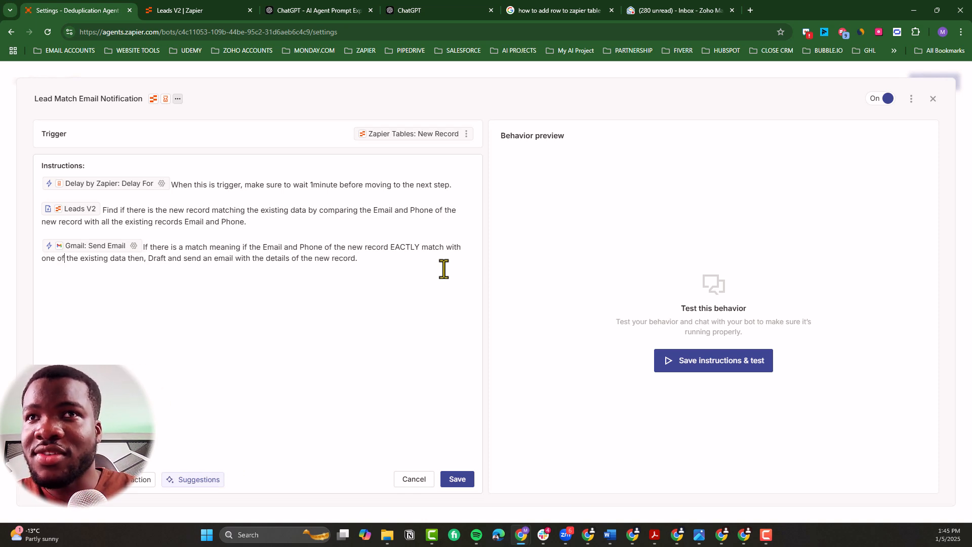
Step: Add "from the same table" after "existing data" in the Gmail: Send Email instruction and save the behavior
double_click(115, 258)
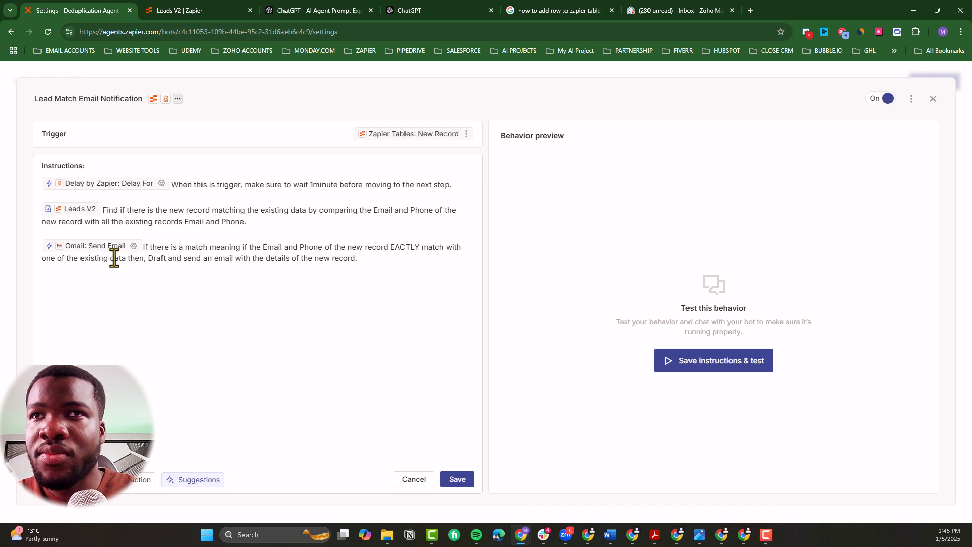
text(from the same)
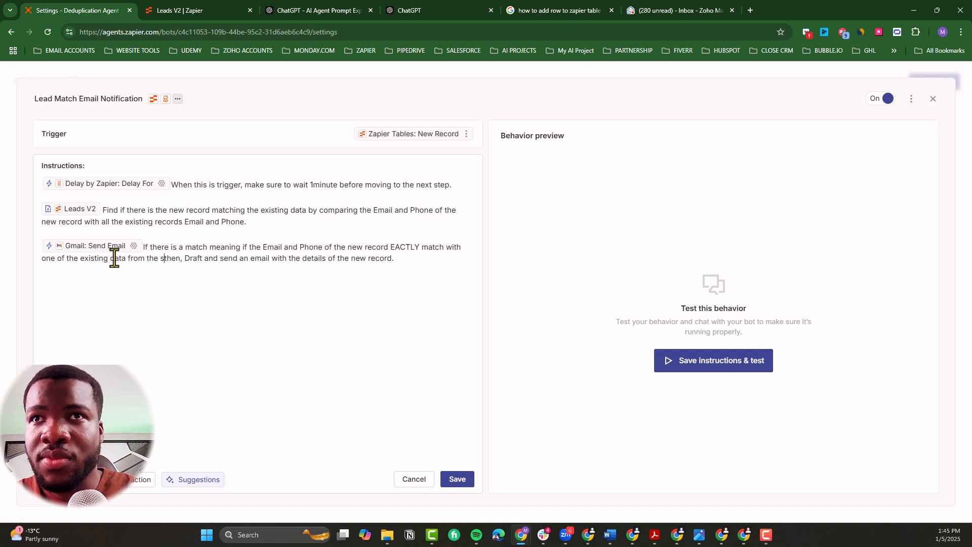
text( table)
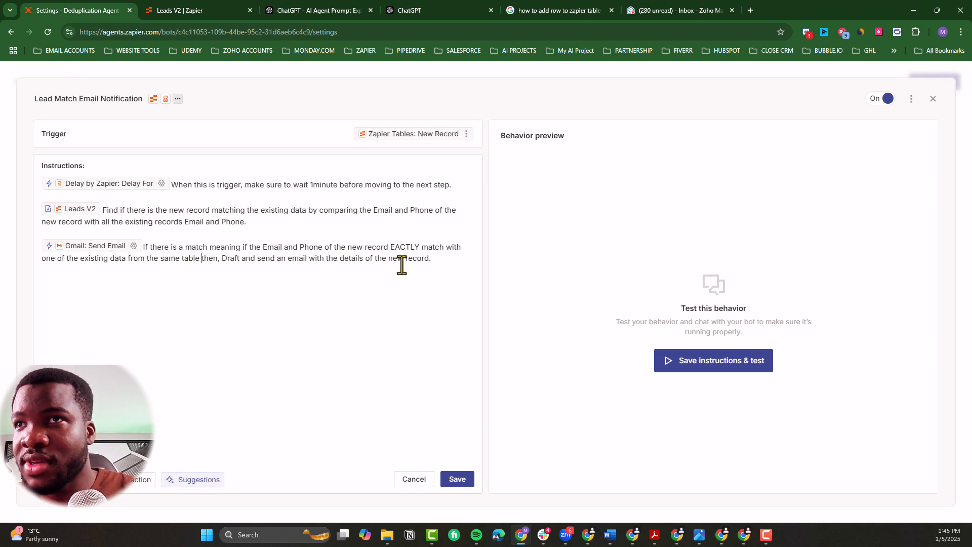
click(455, 478)
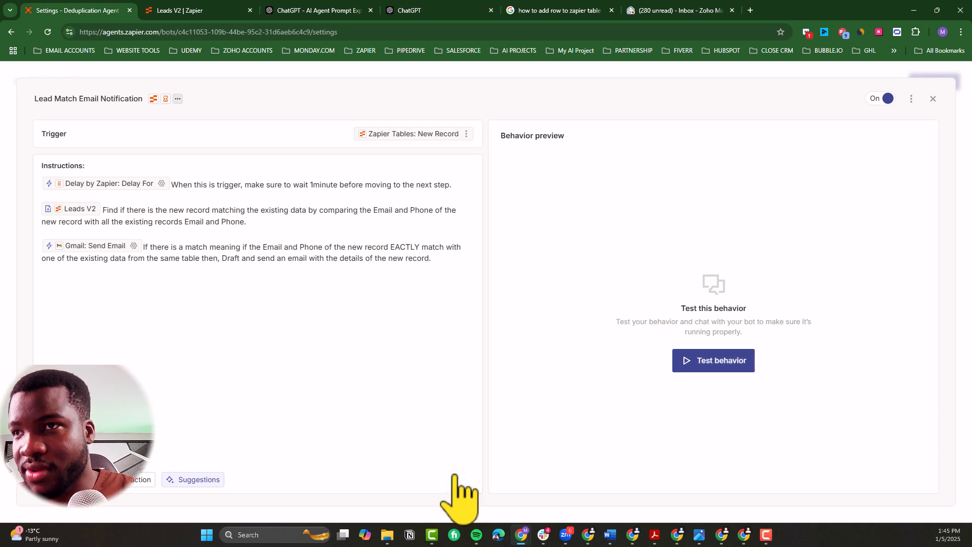
Step: Run a test of the behavior, approve the 1-minute delay, and check the email and phone used in the record search
click(715, 360)
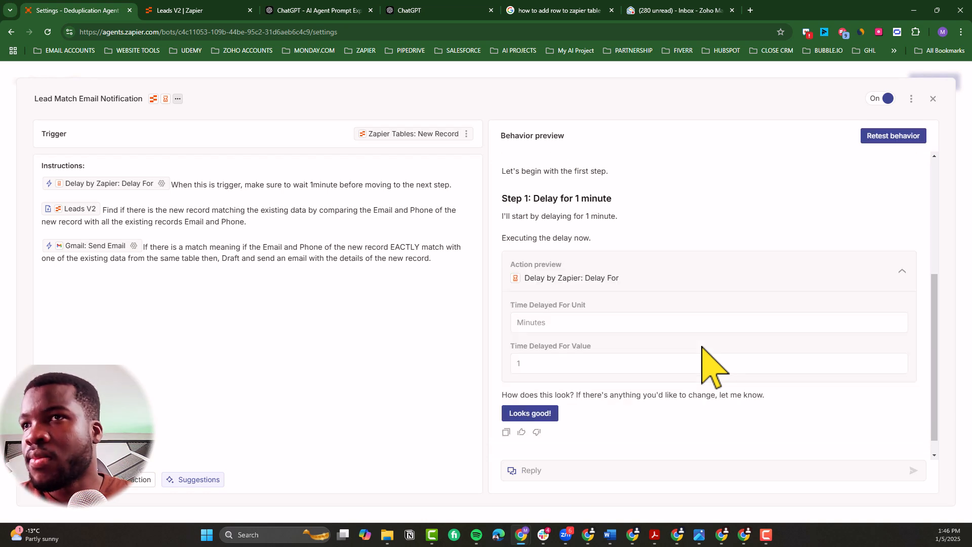
click(551, 413)
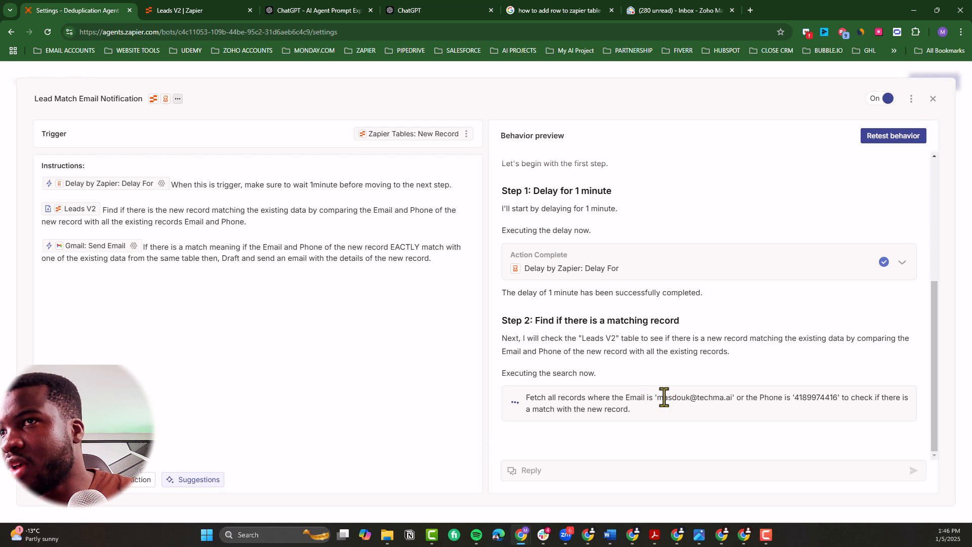
drag(657, 398, 732, 395)
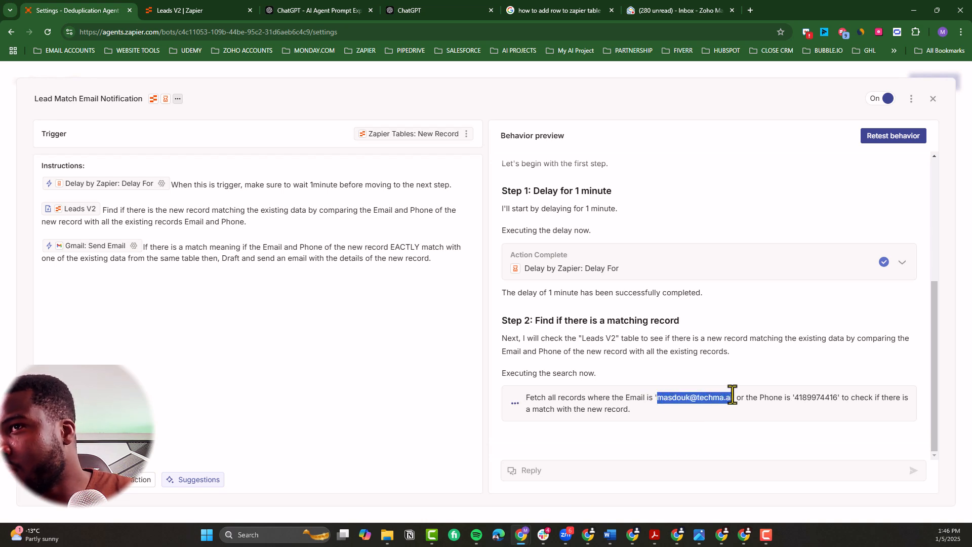
double_click(795, 397)
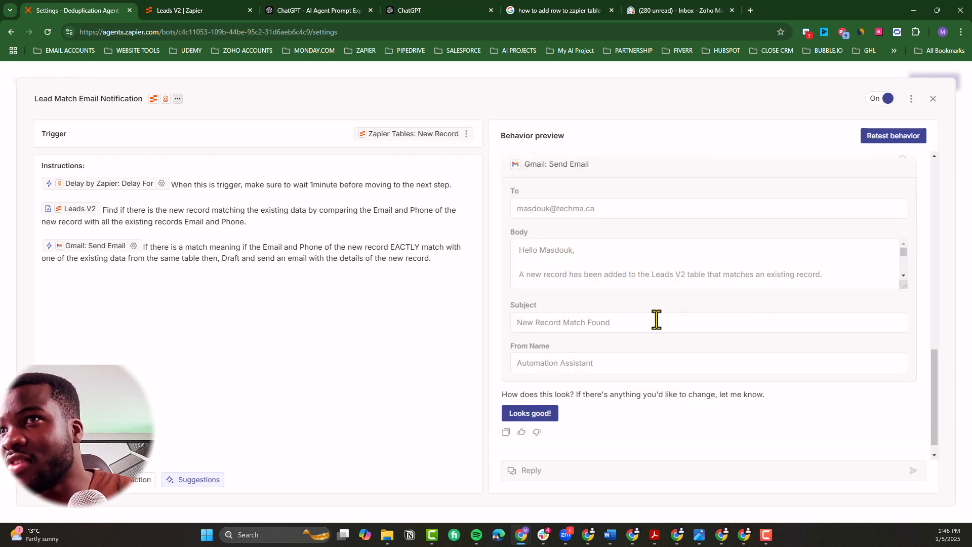
Step: Review the new record's details in the drafted match notification email and approve sending it
scroll(656, 319, up, 1)
scroll(636, 304, down, 3)
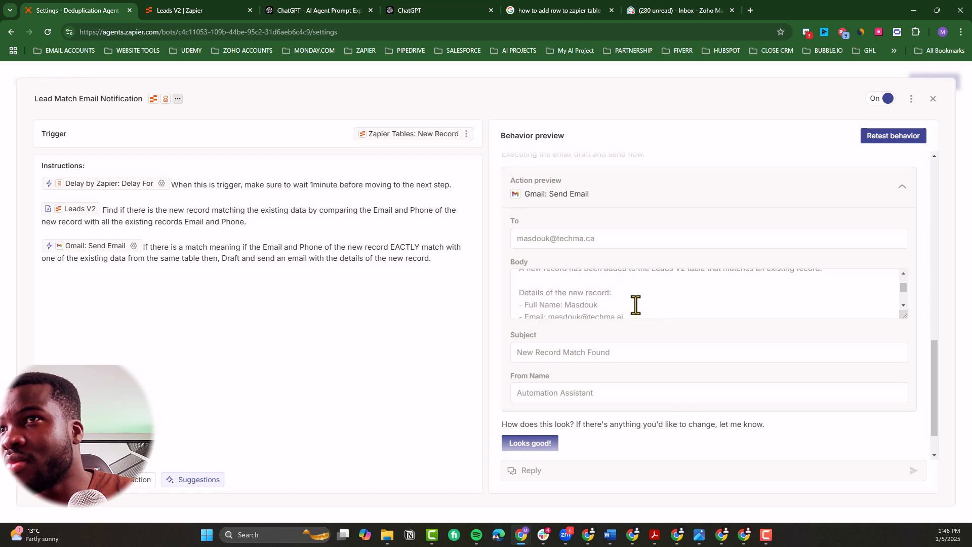
drag(601, 301, 517, 281)
scroll(527, 303, down, 2)
scroll(535, 347, down, 1)
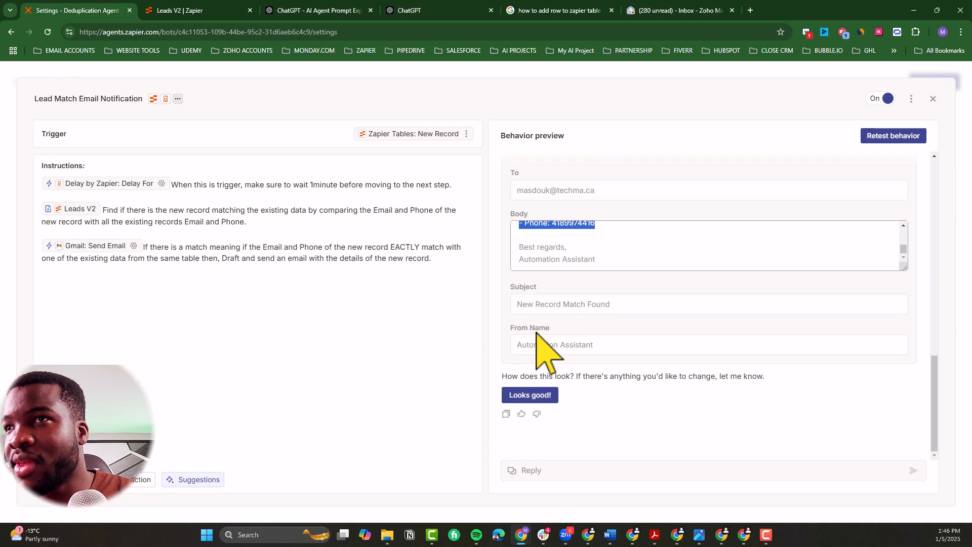
click(524, 395)
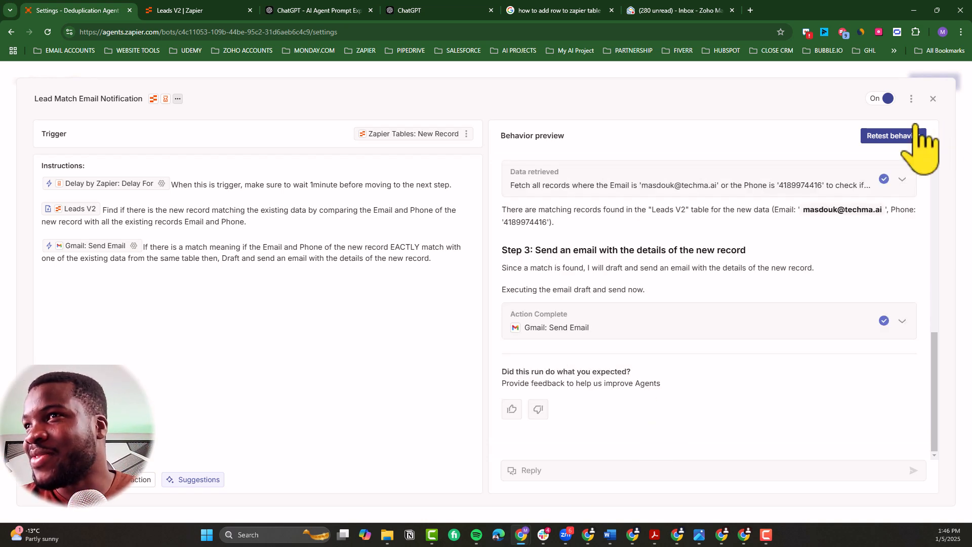
Step: Leave the behavior editor for the agent's chats and add a third Leads V2 record repeating the second record's name, email and phone
click(931, 98)
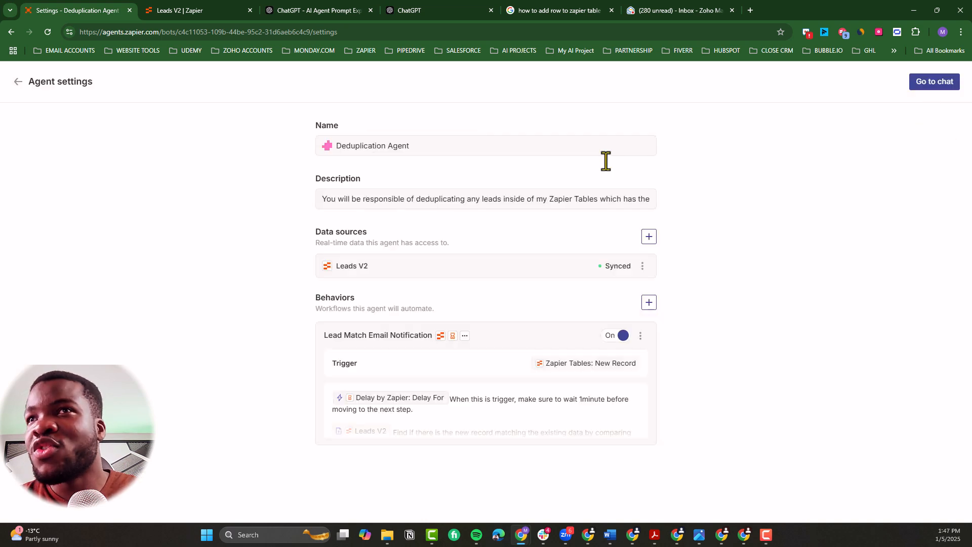
click(932, 84)
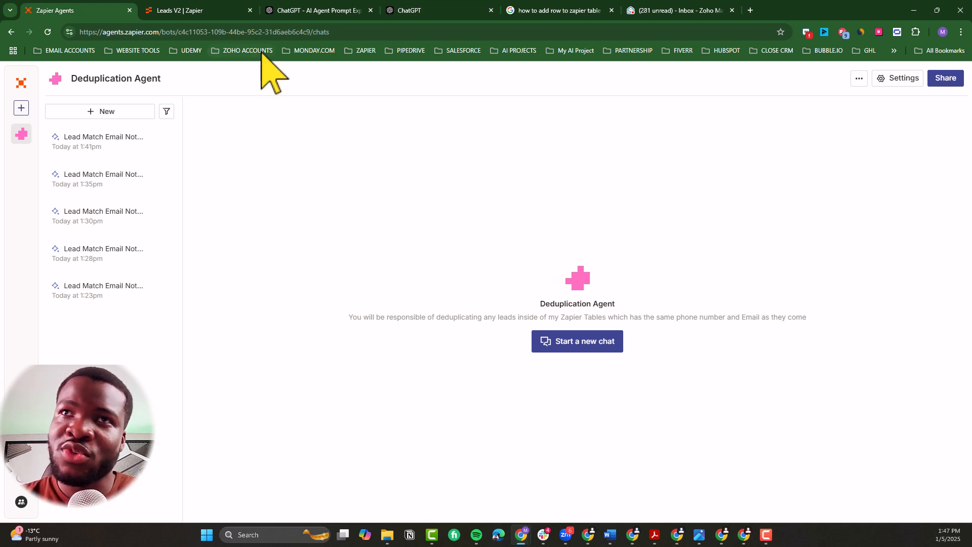
click(207, 11)
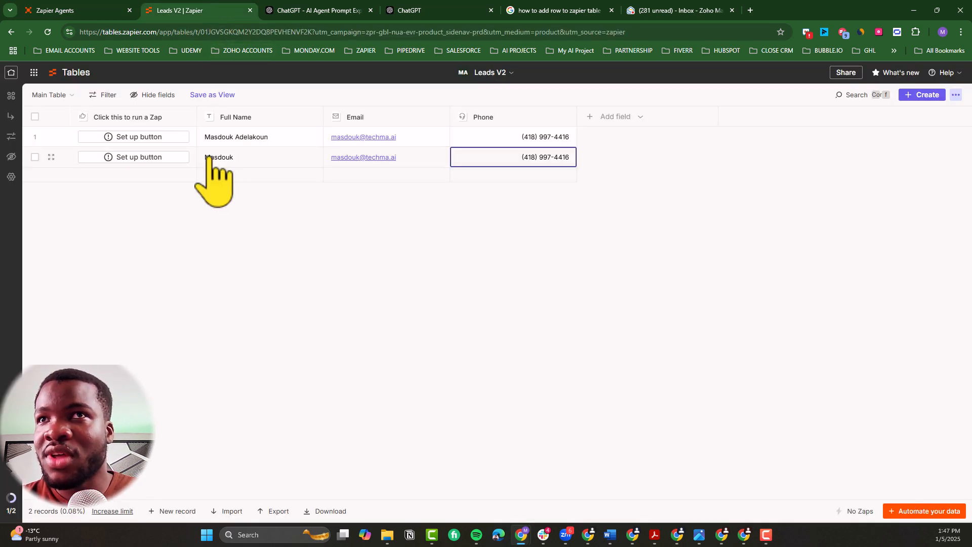
click(172, 510)
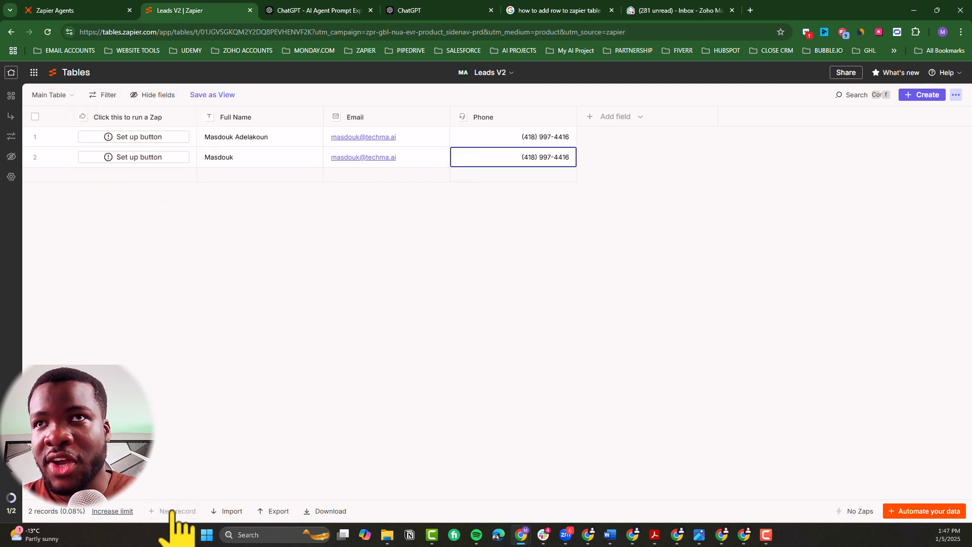
Step: Refresh the Deduplication Agent's chats, open the newest Lead Match Email Notification run, and examine its delay and data retrieval details
click(92, 12)
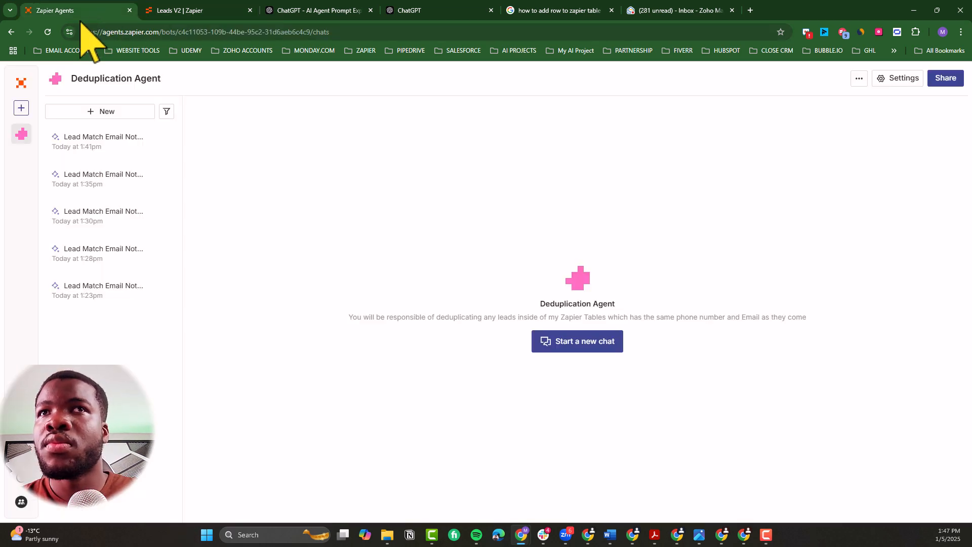
click(49, 33)
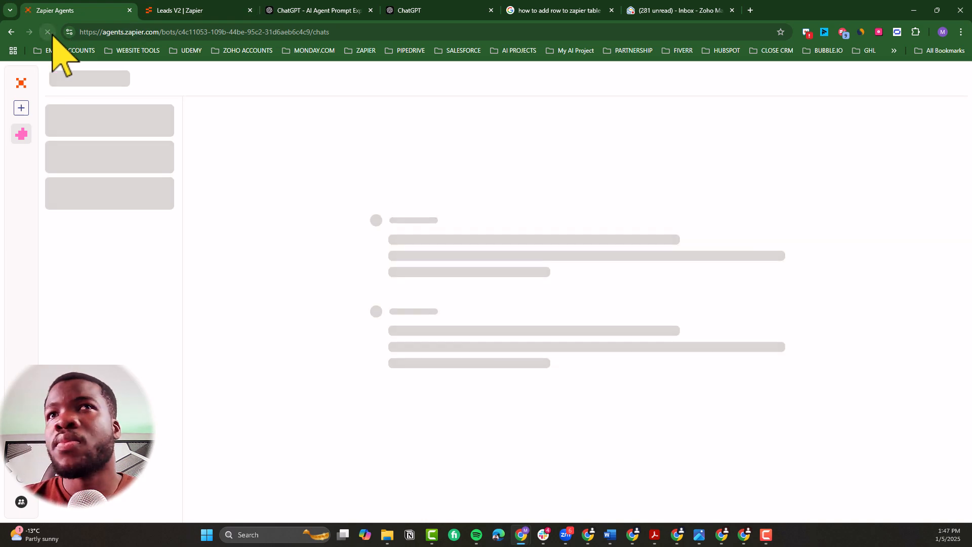
click(110, 145)
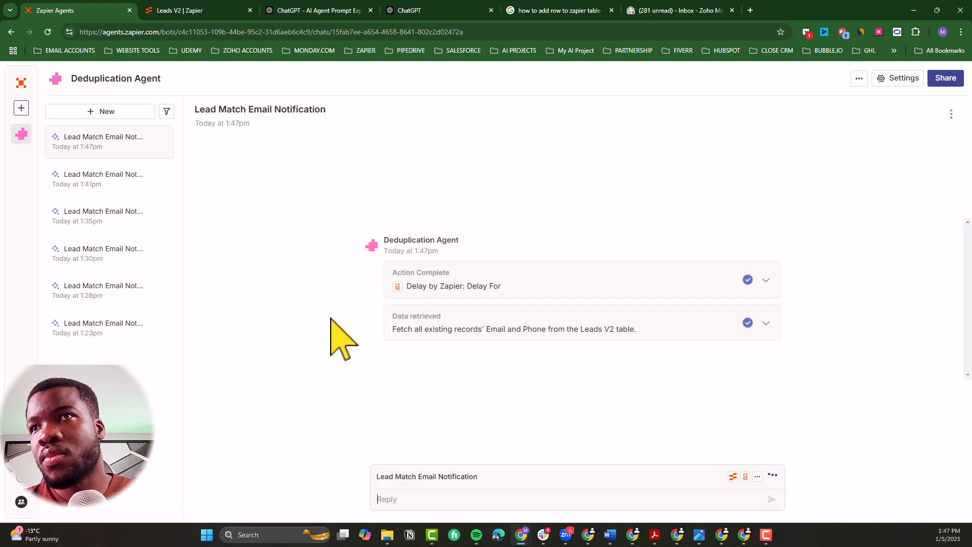
click(444, 296)
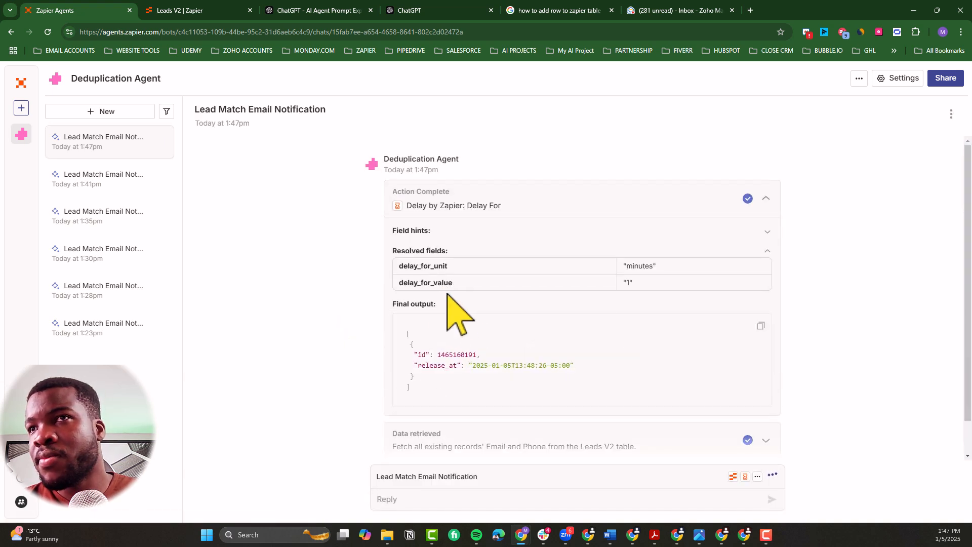
scroll(458, 354, down, 1)
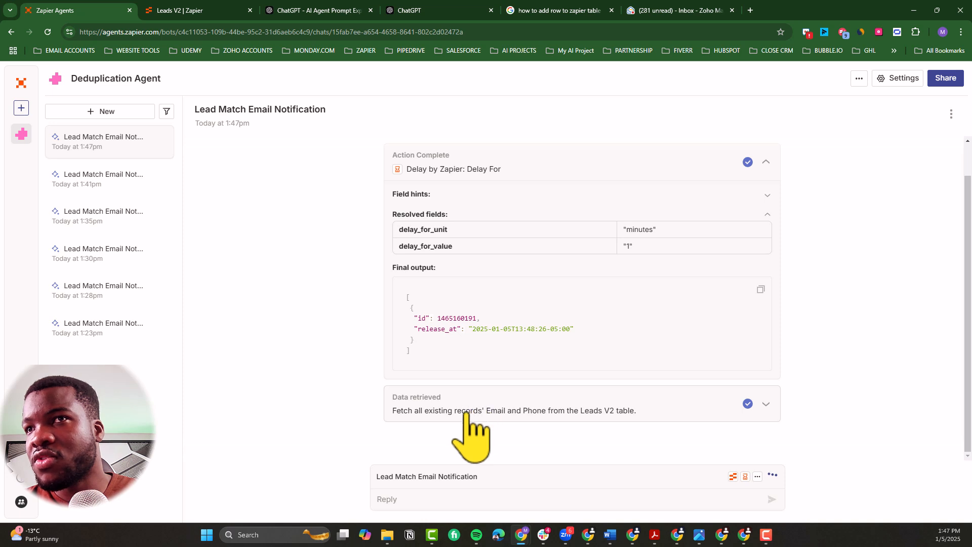
click(427, 408)
scroll(428, 400, down, 3)
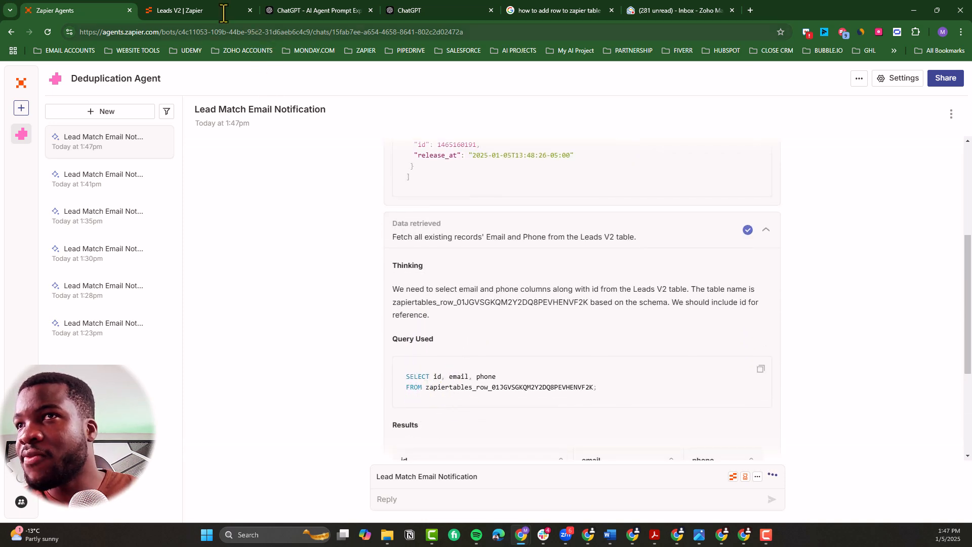
Step: Reload the run and examine the code comparing the new record's email and phone, plus the workflow completion summary
click(47, 32)
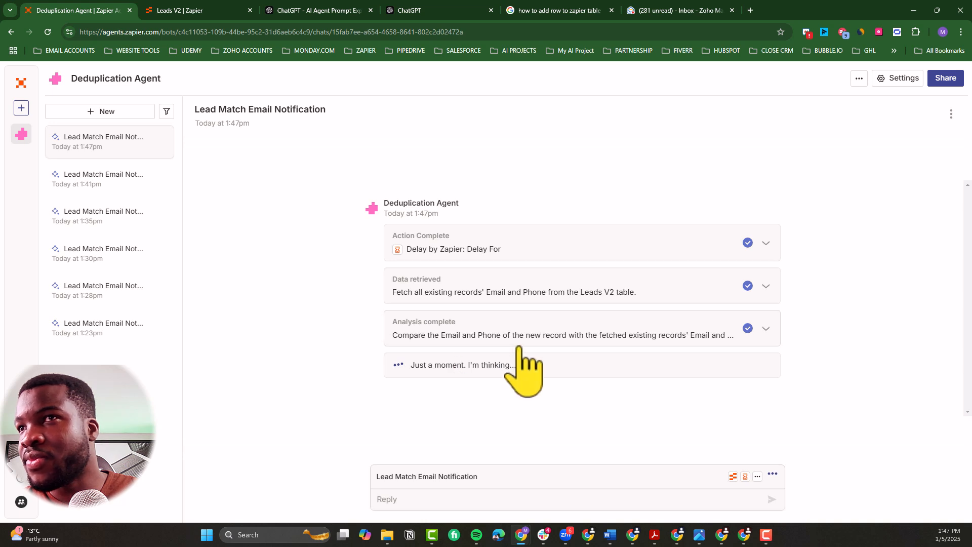
click(534, 338)
scroll(534, 354, down, 4)
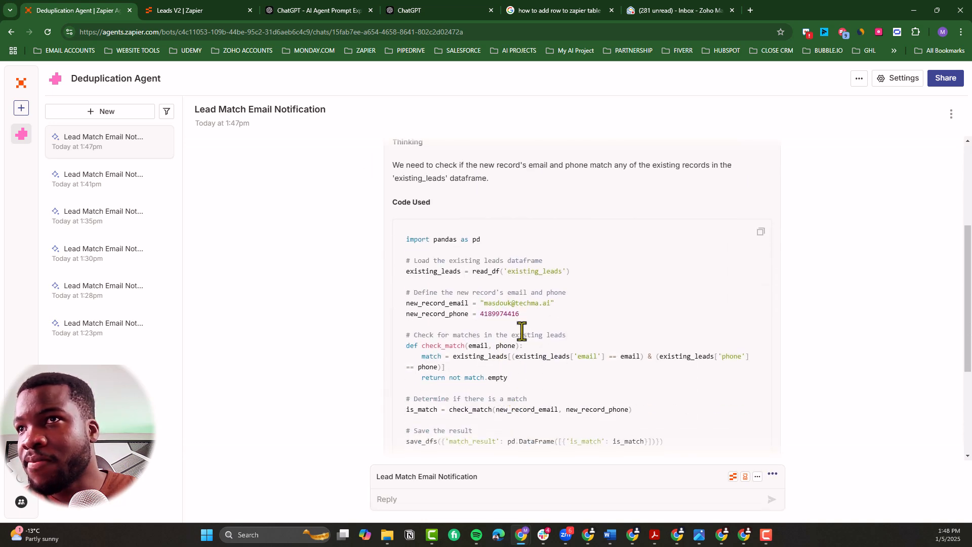
drag(520, 315, 399, 306)
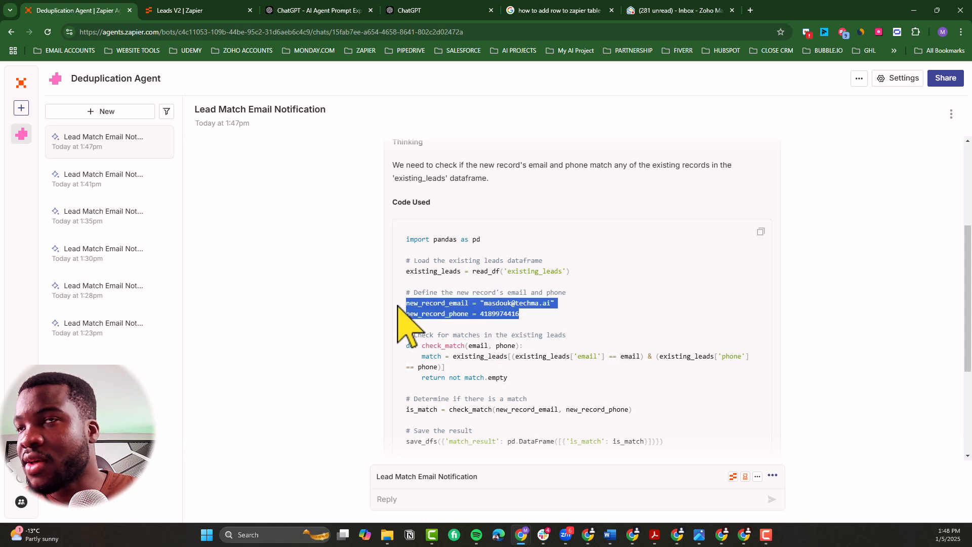
scroll(438, 341, down, 4)
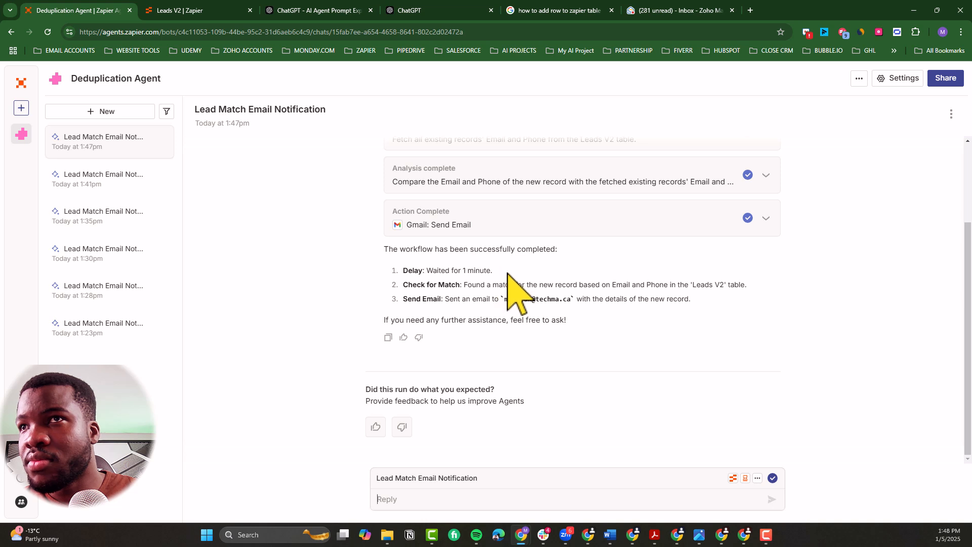
drag(503, 271, 704, 295)
click(452, 285)
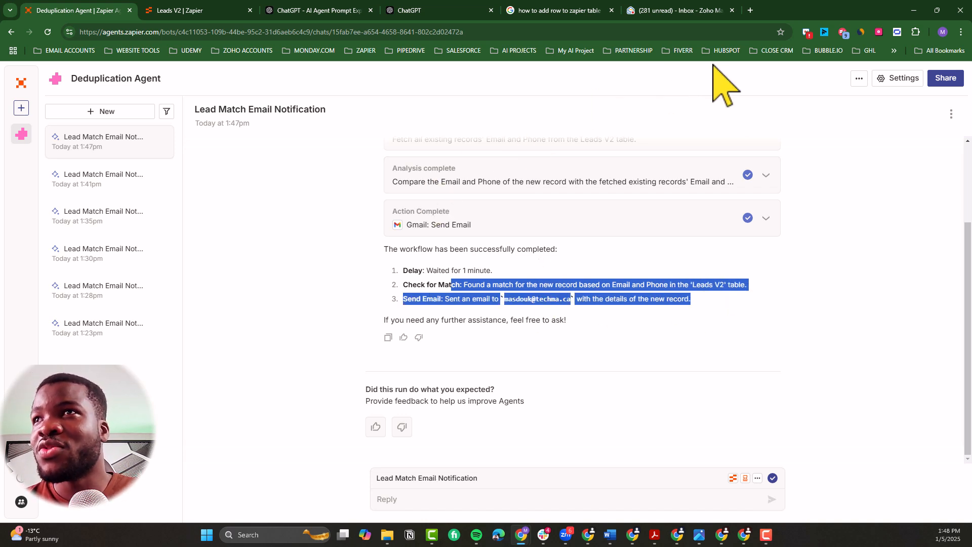
Step: Switch to the Zoho Mail inbox, read the "New Record Match Found" email, and return to the agent run
click(719, 11)
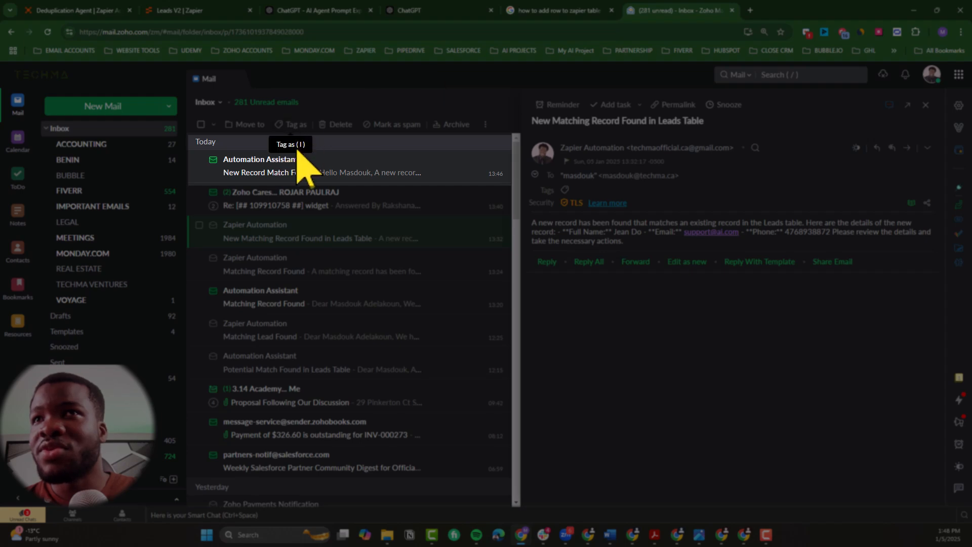
click(266, 165)
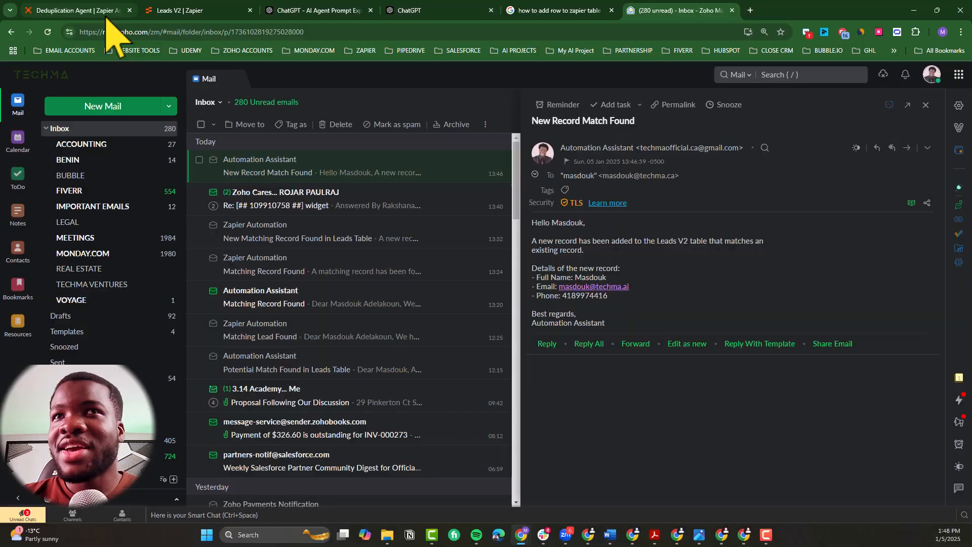
click(101, 11)
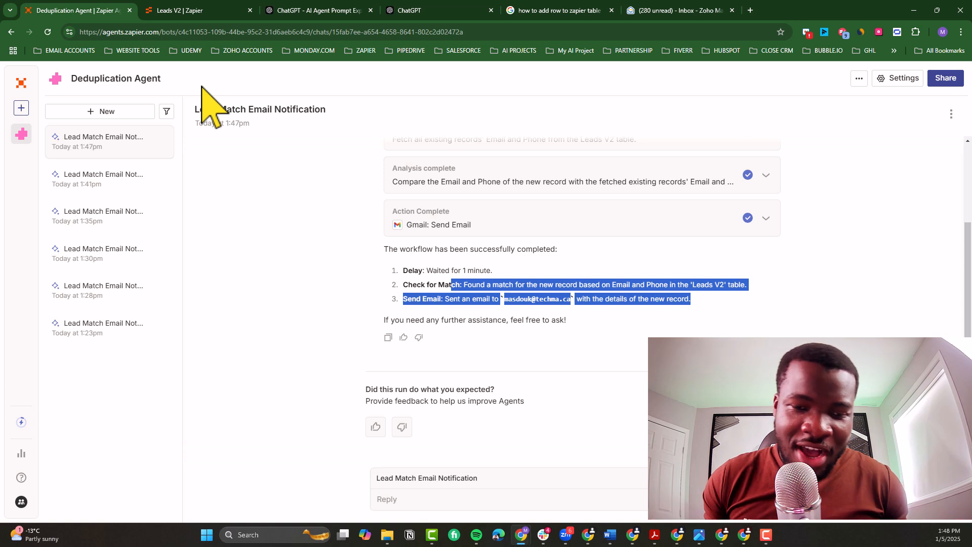